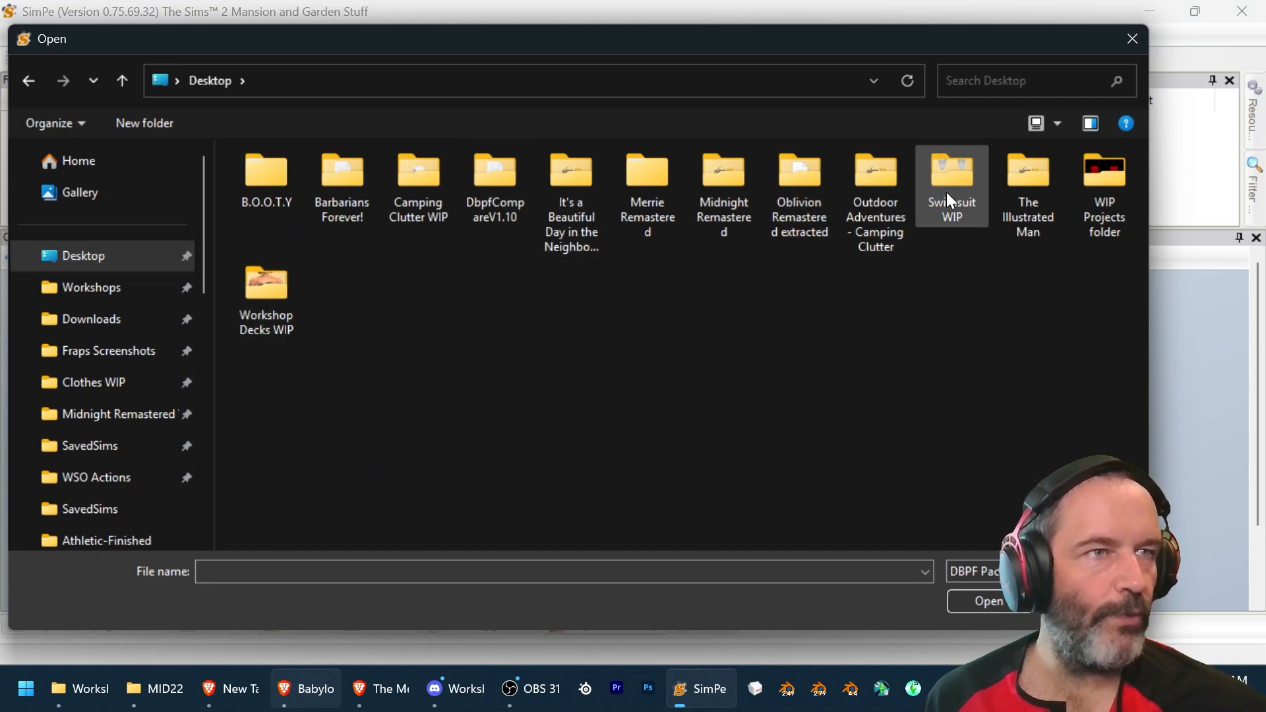
- Load AccessoryBoxTemplate.package from The Illustrated Man folder as the clone source and proceed to its catalogue description with the existing clone options
double_click(1022, 176)
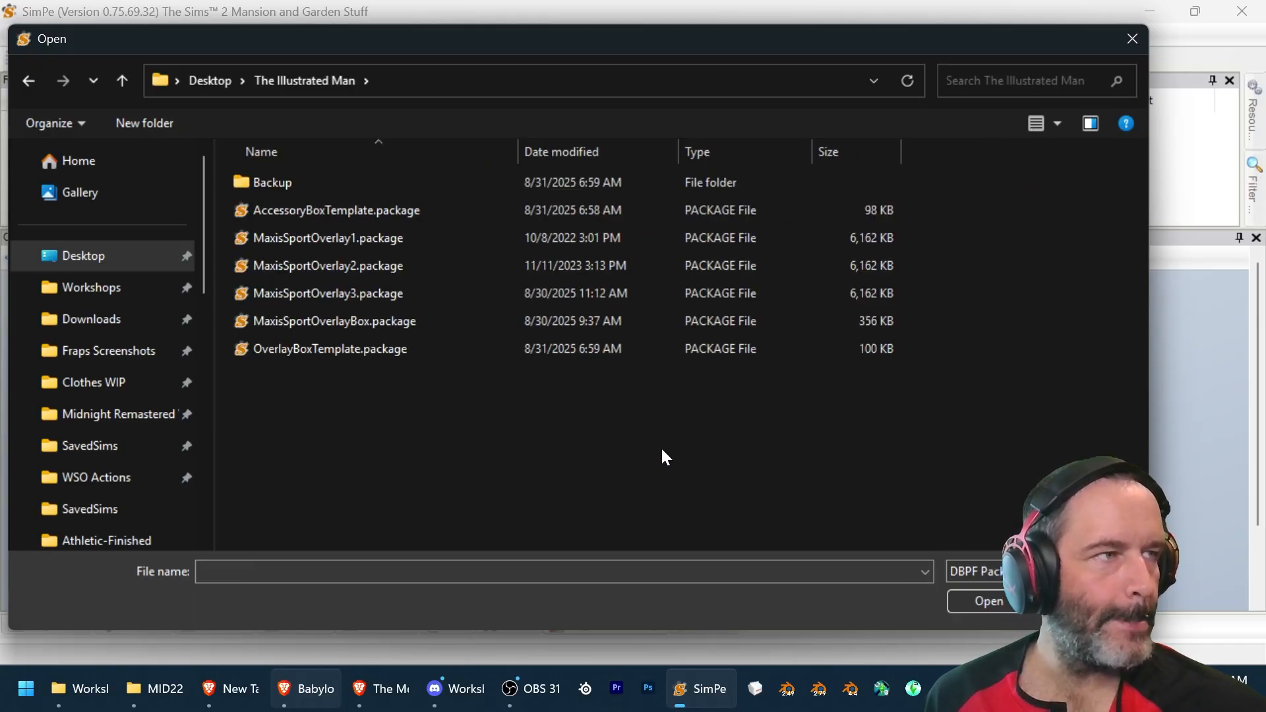
left_click(537, 209)
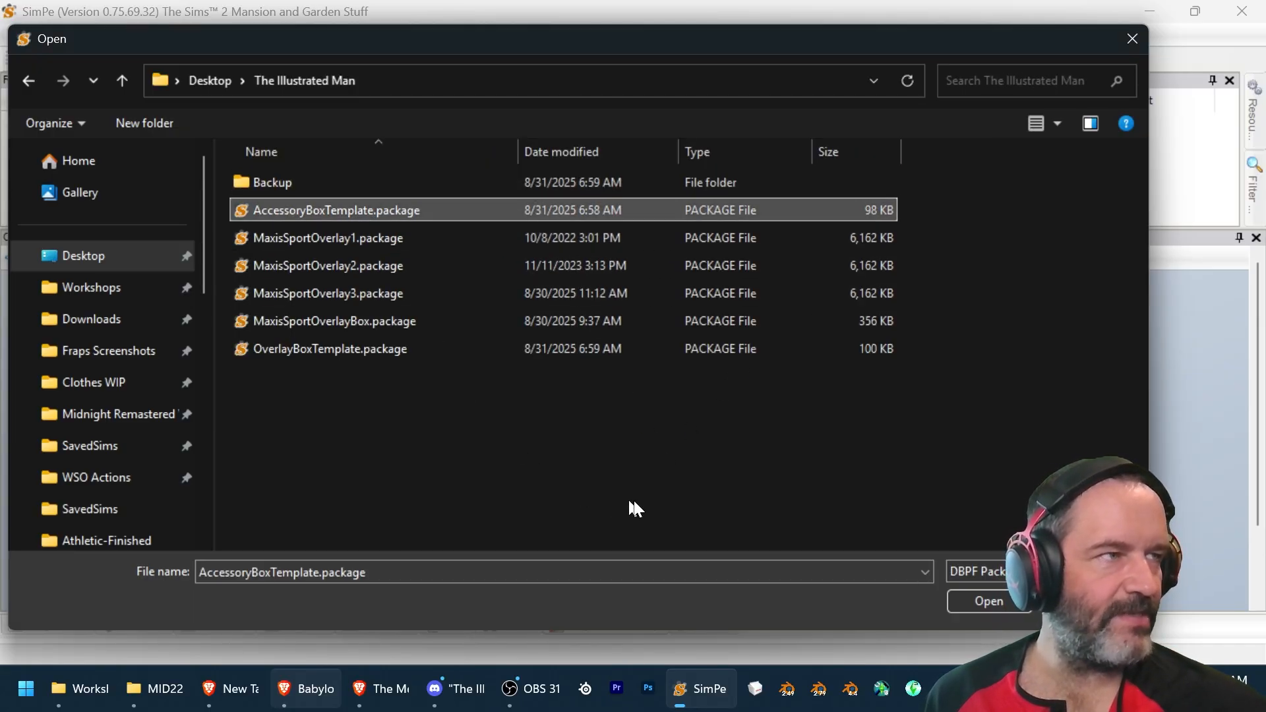
left_click(983, 606)
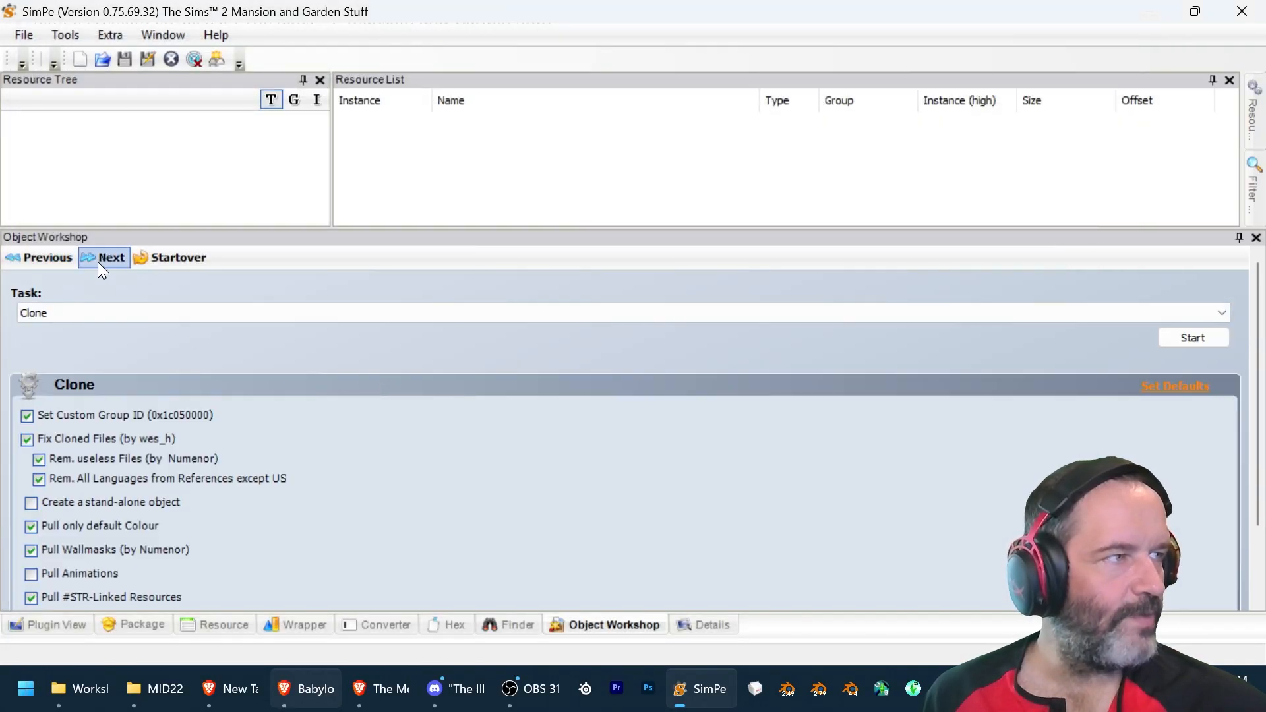
left_click(103, 258)
- Set the cloned object's title to "Maxis Sports Overlays"
left_click_drag(240, 339, 104, 323)
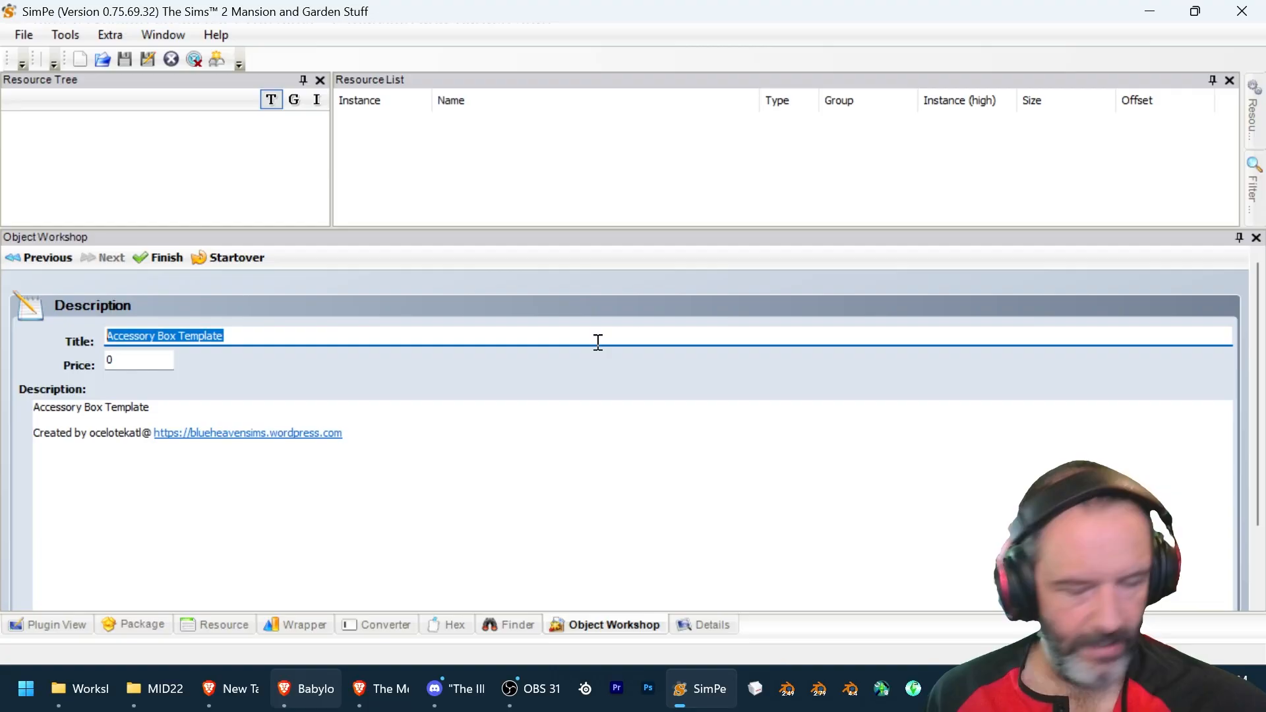
type("Max")
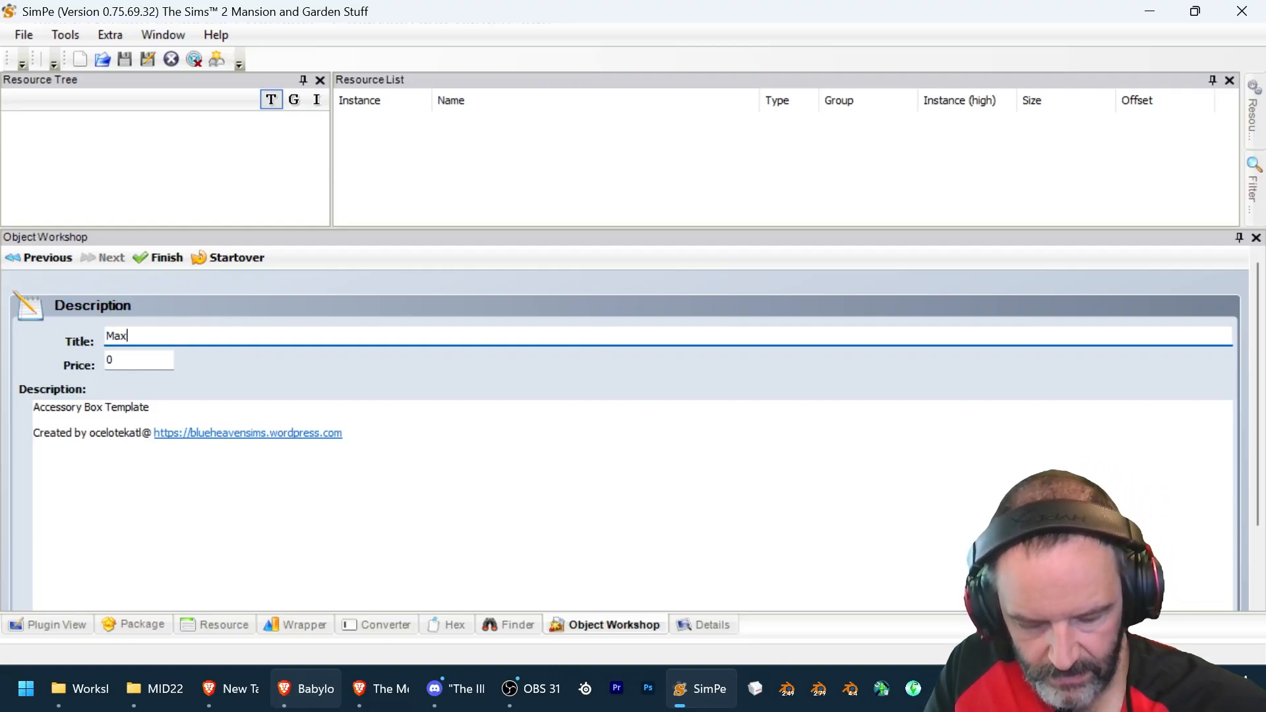
type("is Sport")
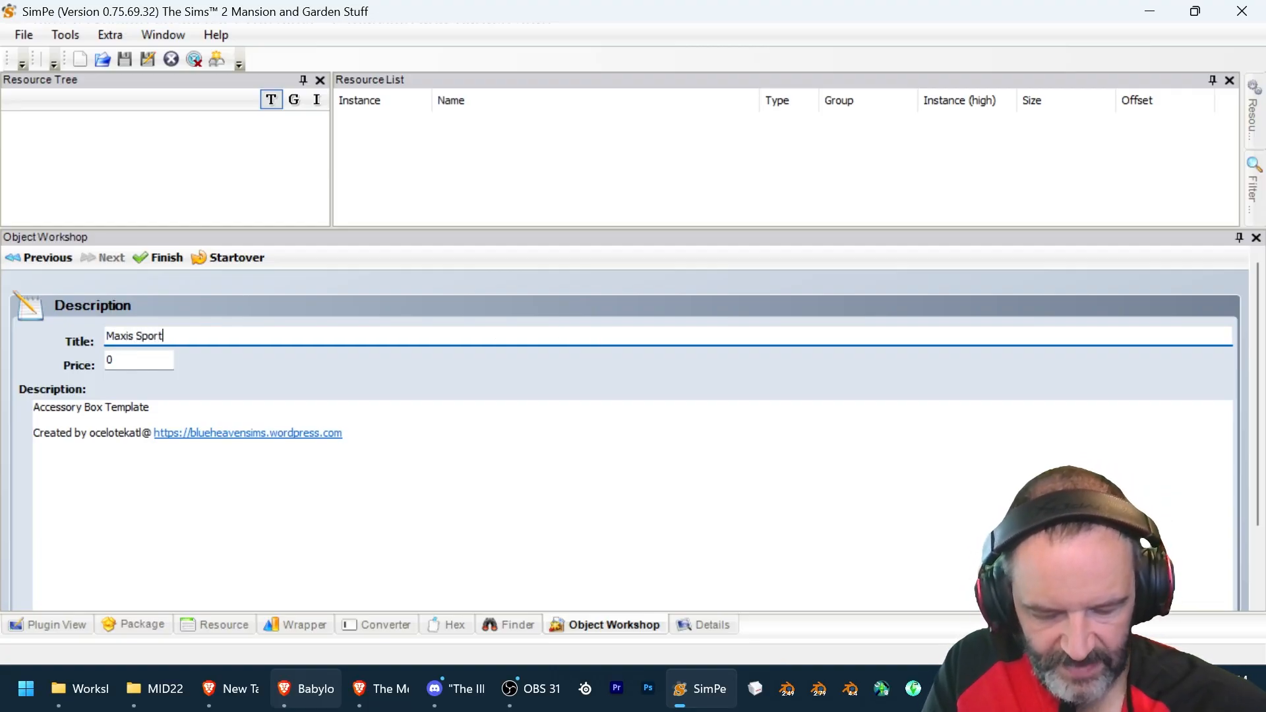
type("s Overlays")
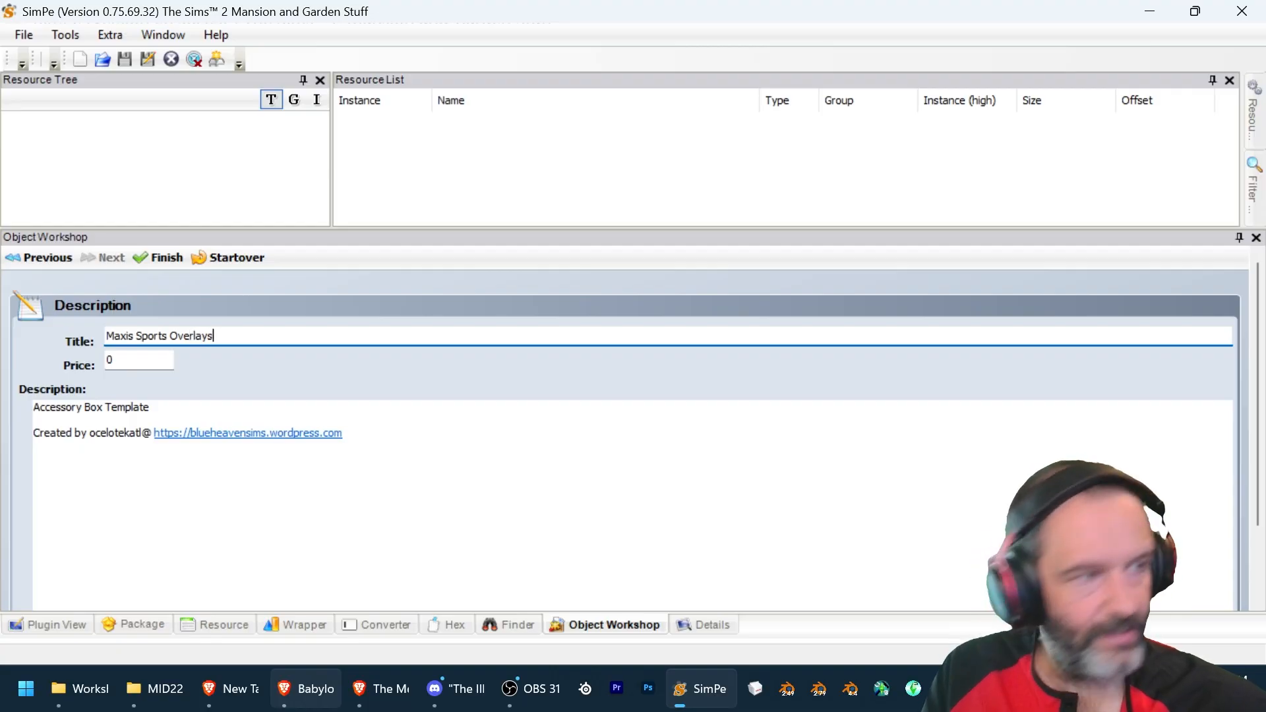
key("ctrl+z")
type("Maxis Sports Overlays")
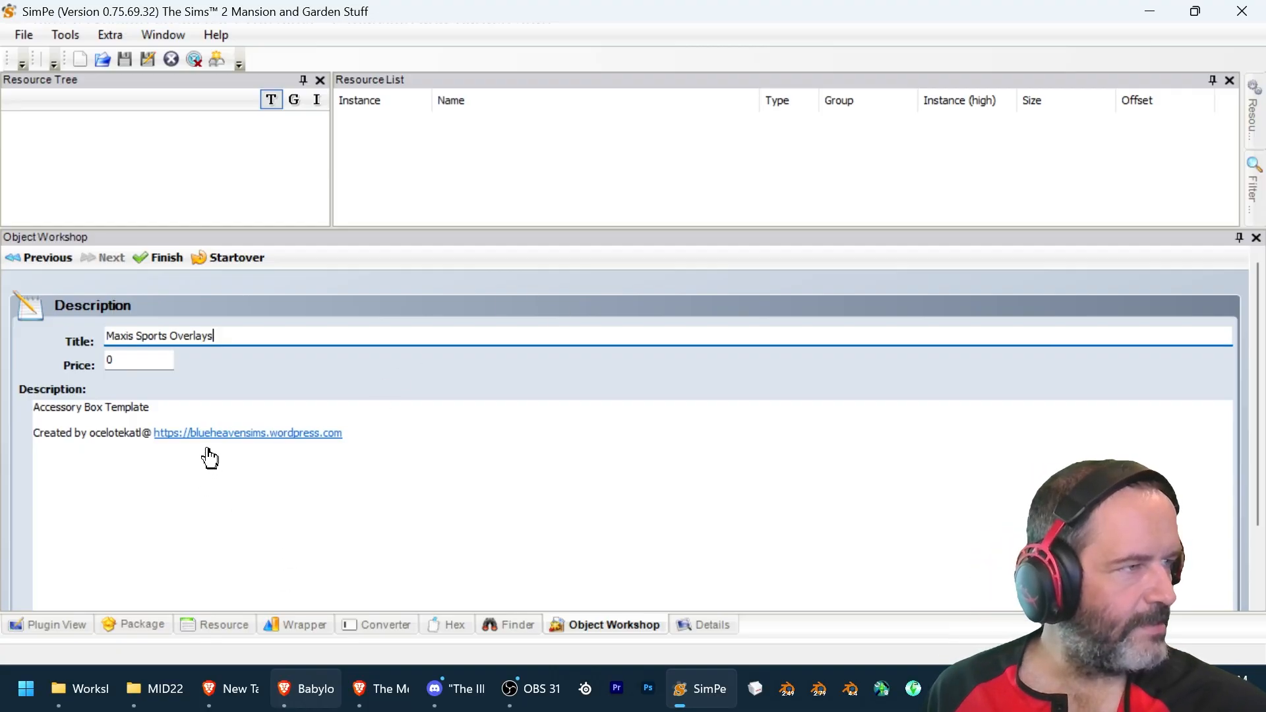
- Replace the first line of the object's description with "Maxis Sports Overlays" and finish the clone setup
left_click_drag(178, 410, 33, 327)
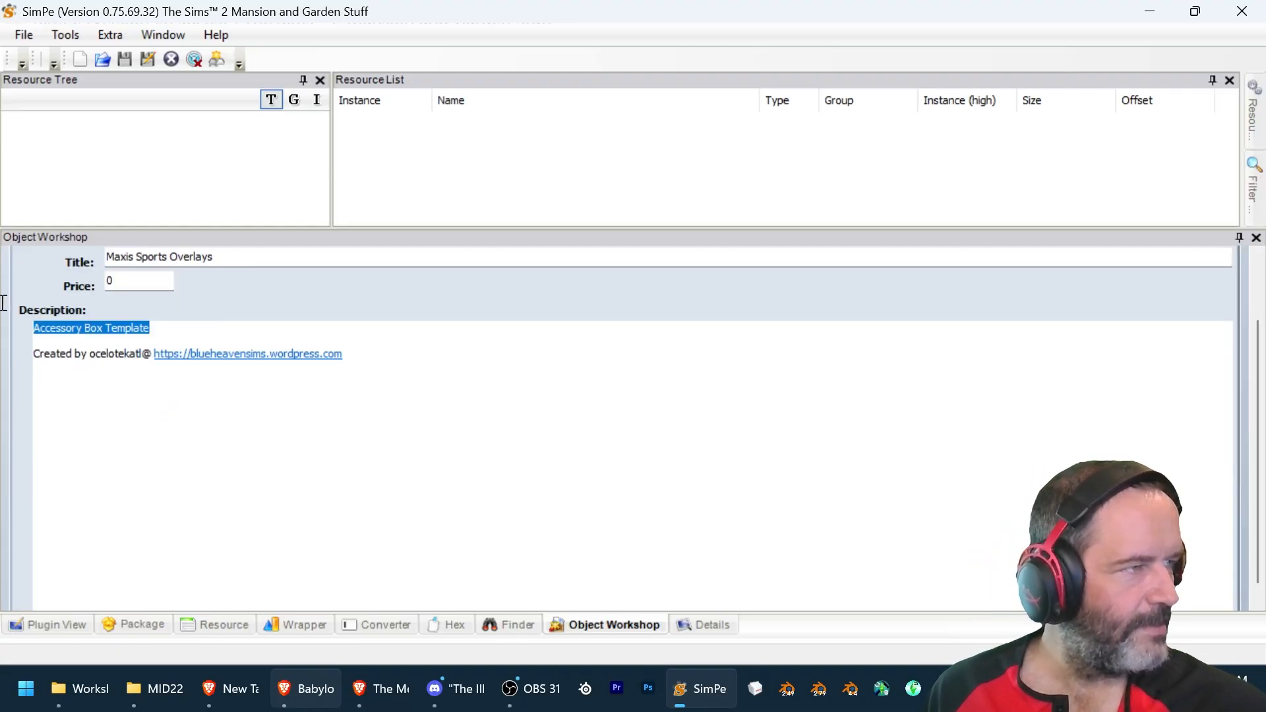
type("Maxis Sports Overlays")
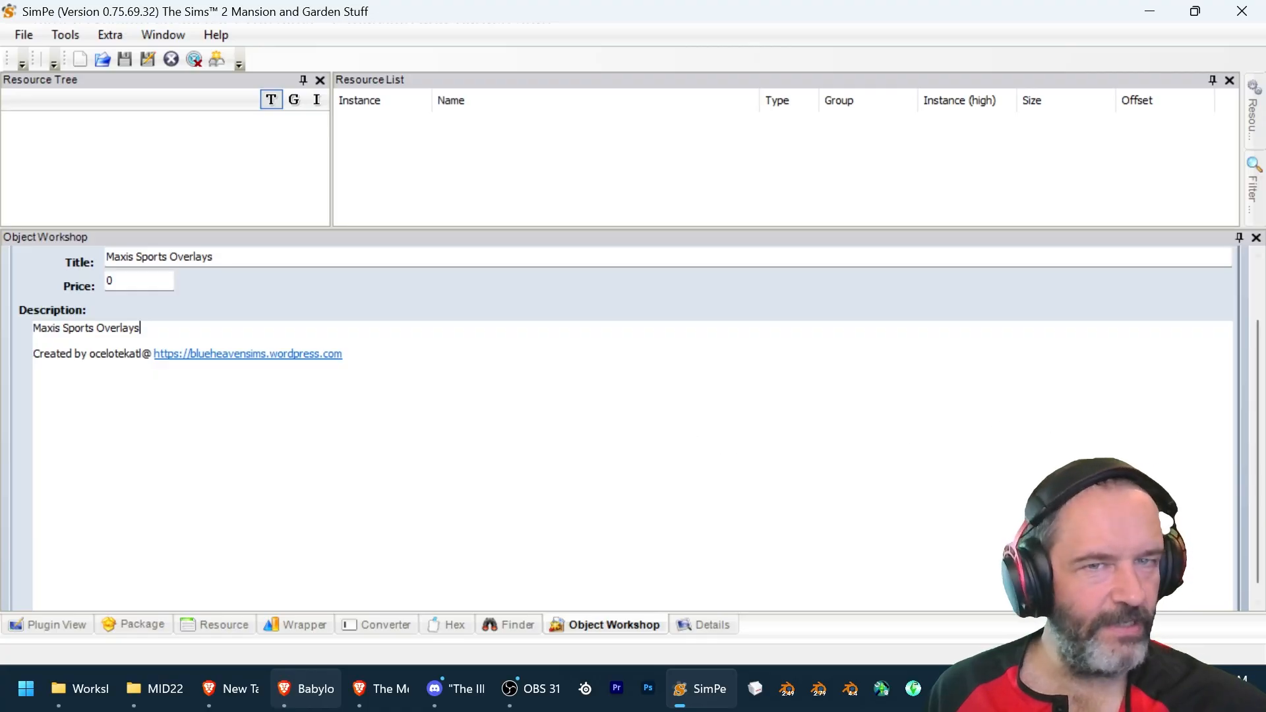
left_click_drag(1259, 479, 1255, 345)
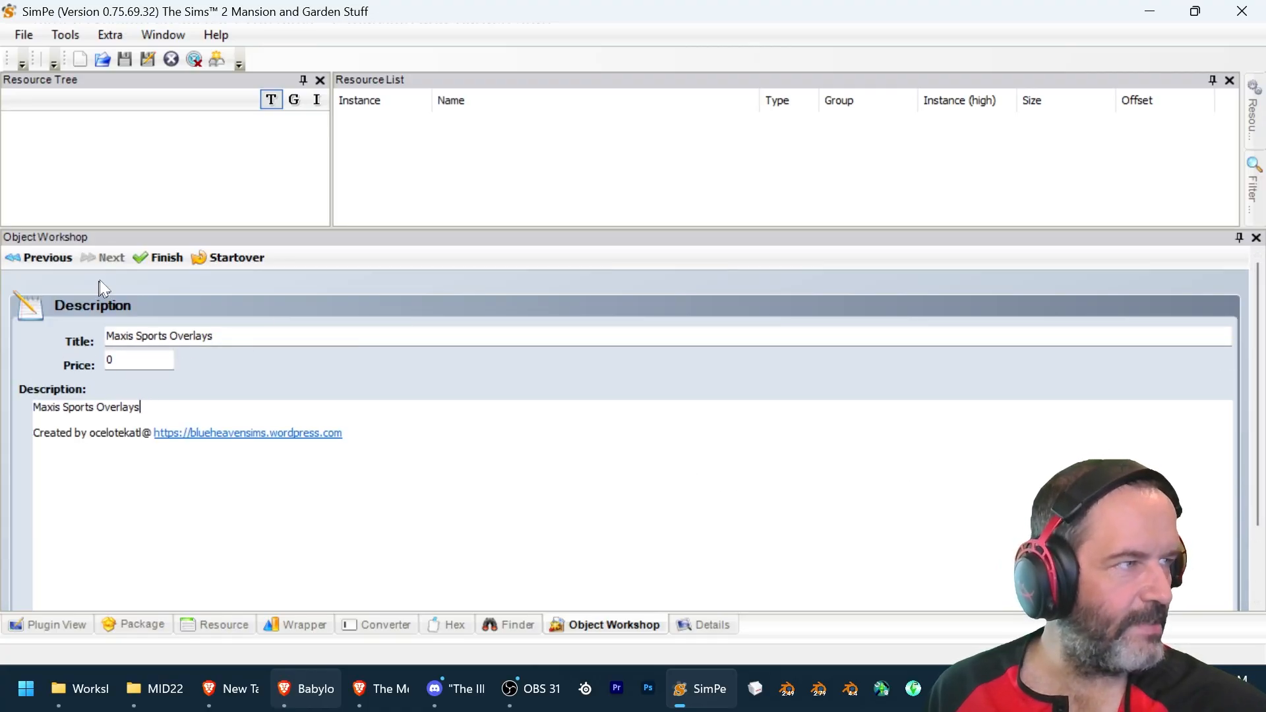
left_click(157, 258)
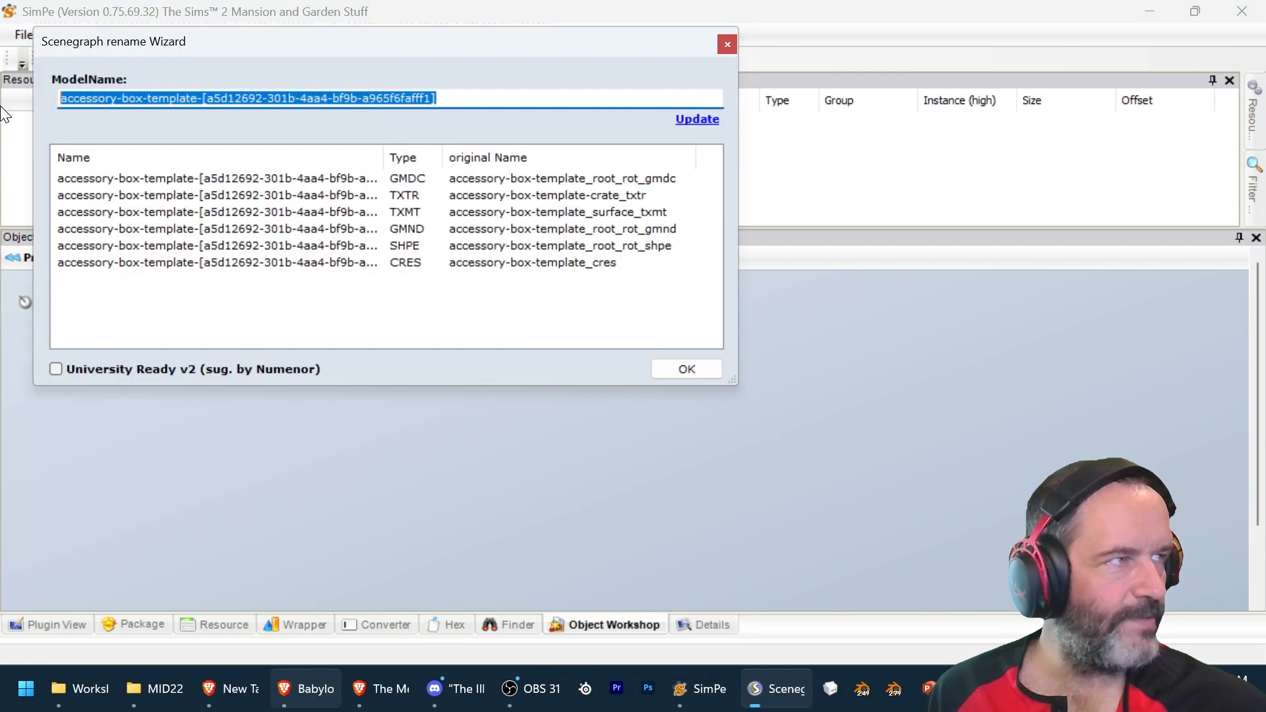
- Set the model name to maxissportsoverlaybox, update all scenegraph resource names with it and accept the renaming
type("maxis")
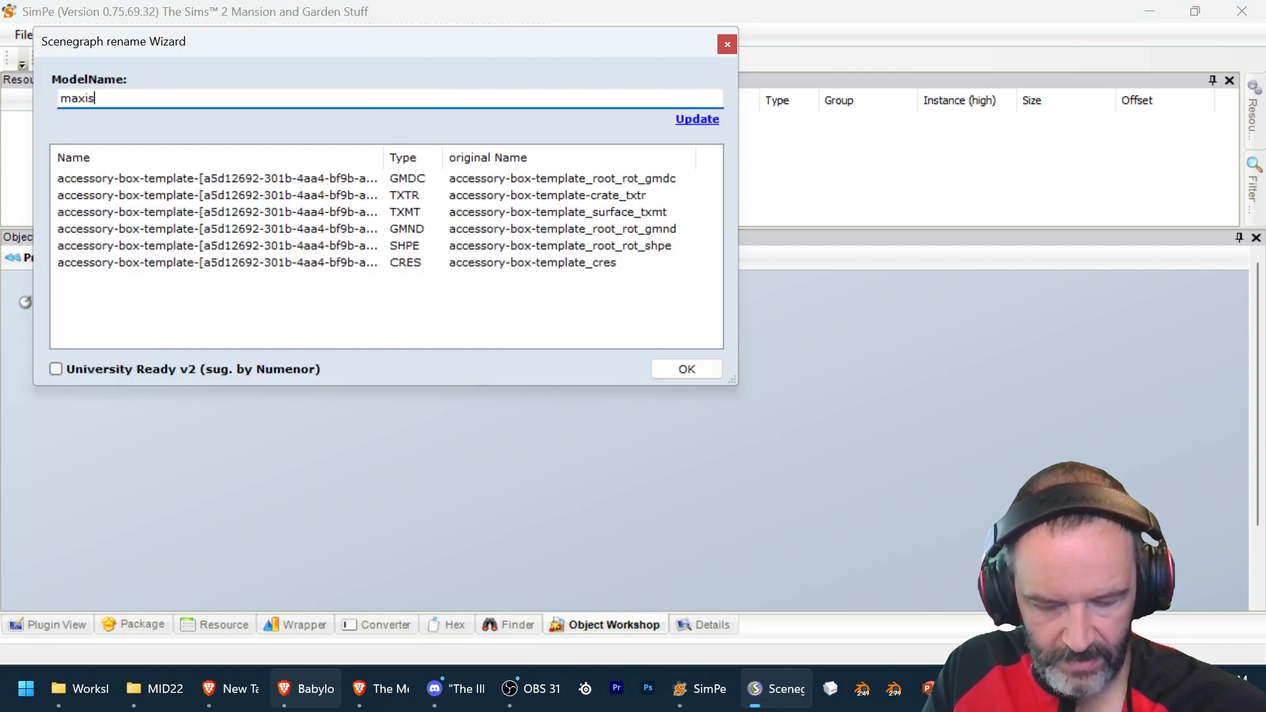
type("spor")
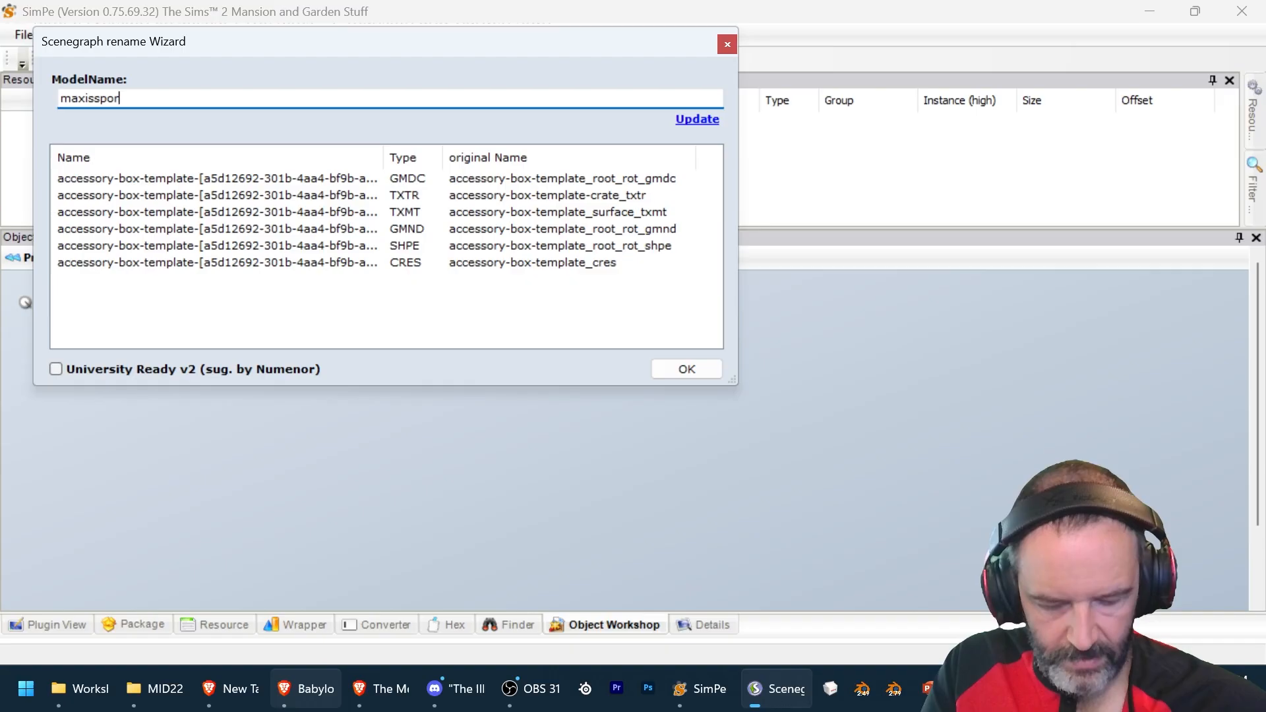
type("tsoverla")
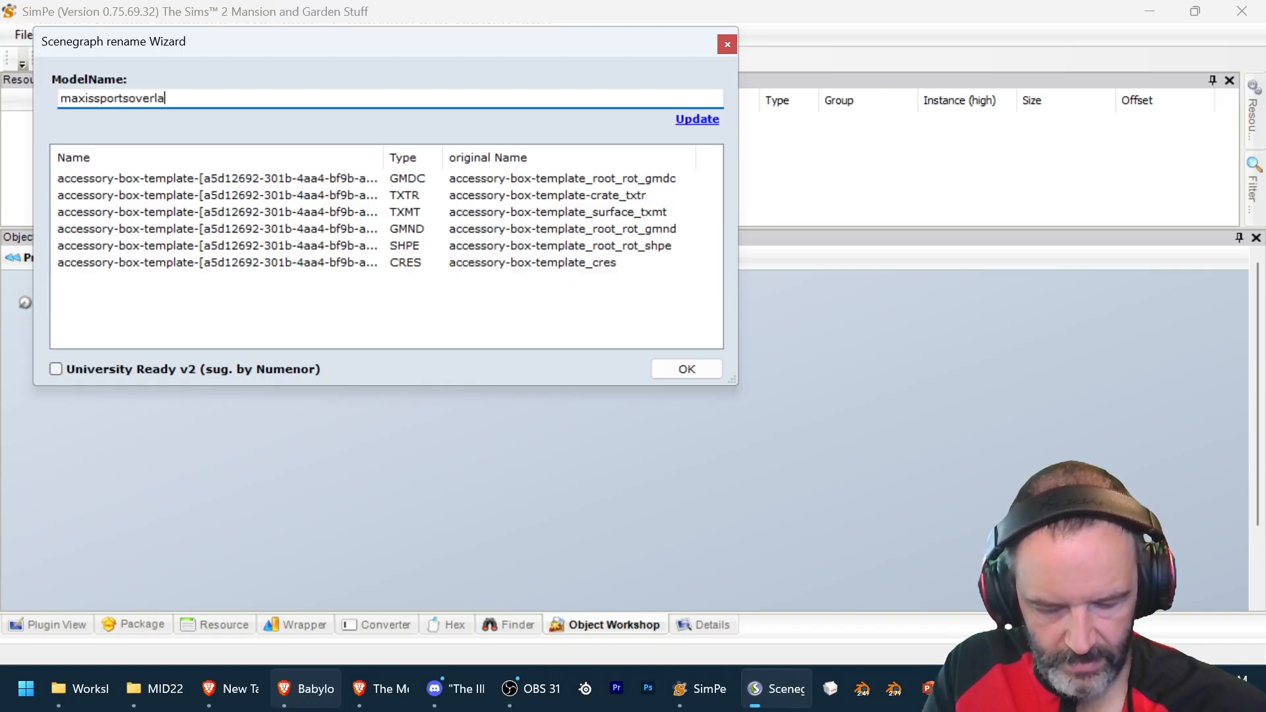
type("ybo")
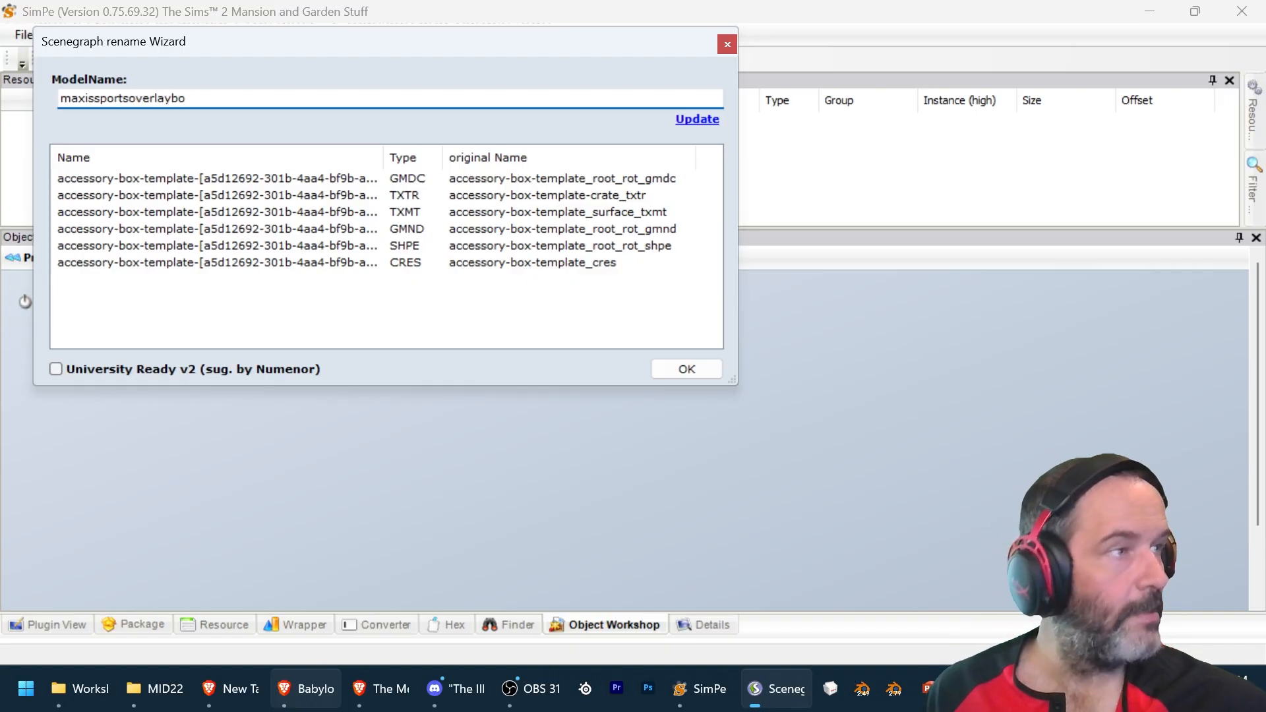
type("x")
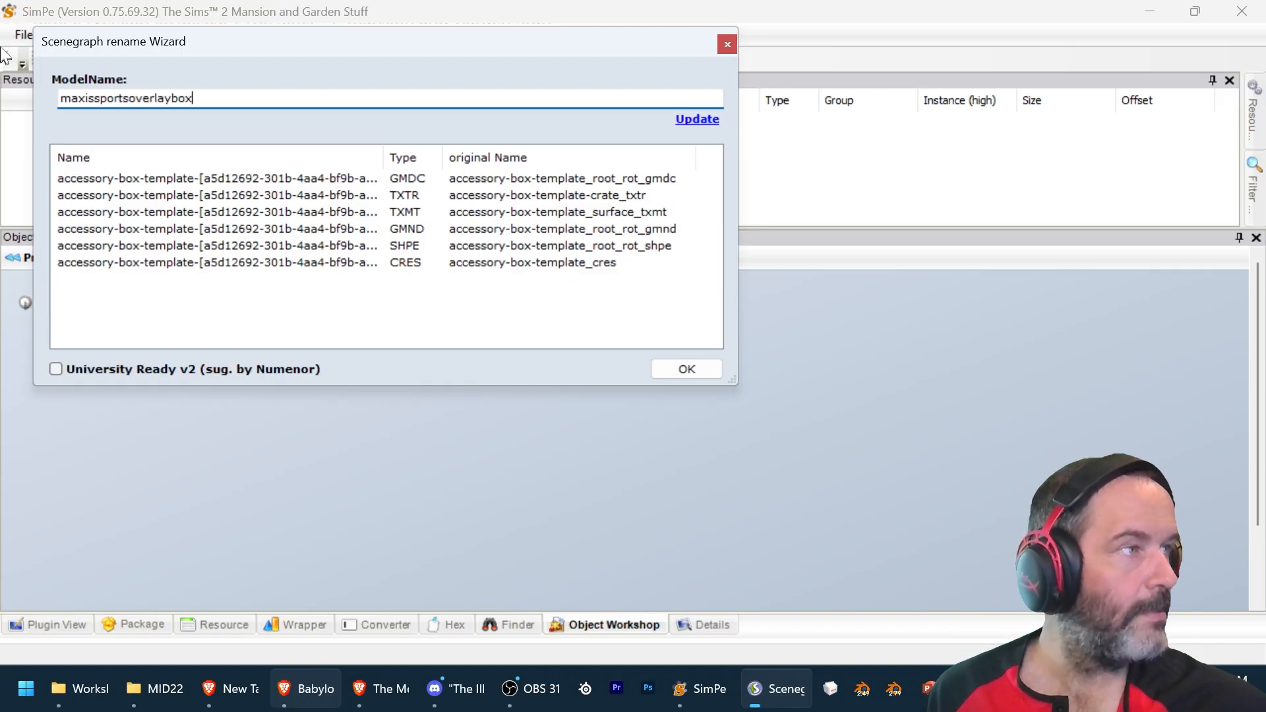
left_click(706, 126)
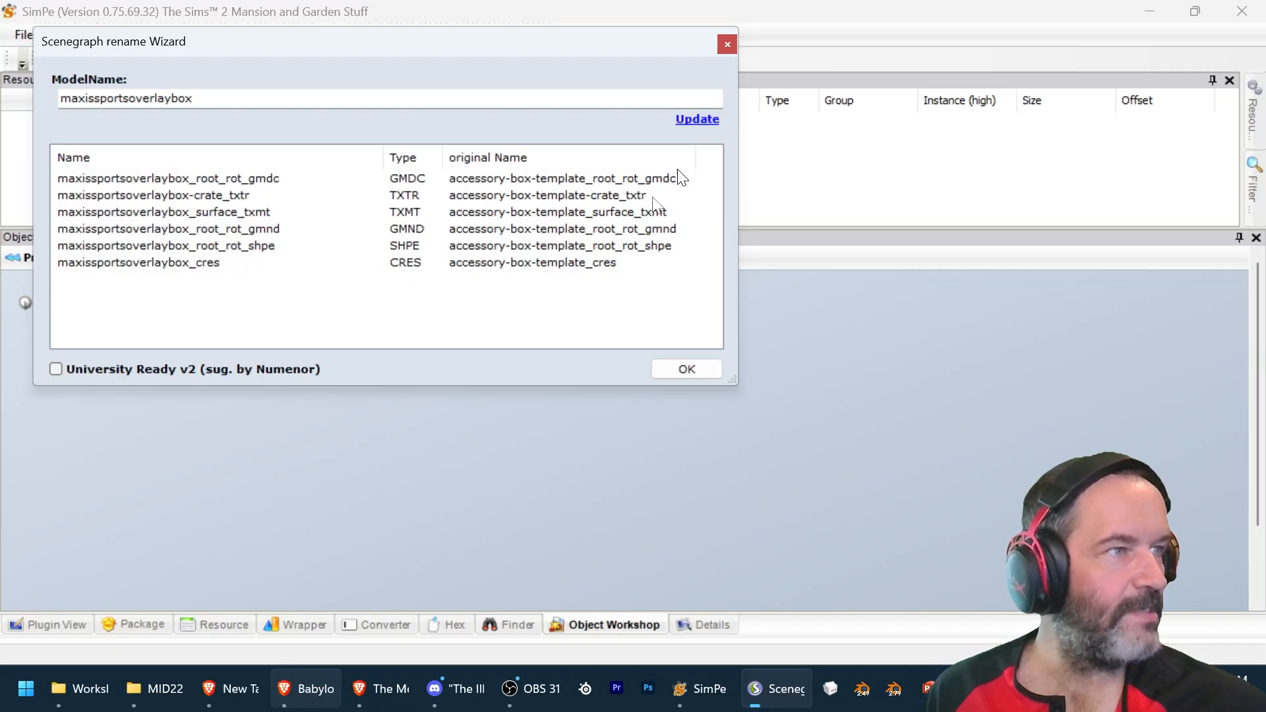
left_click(692, 364)
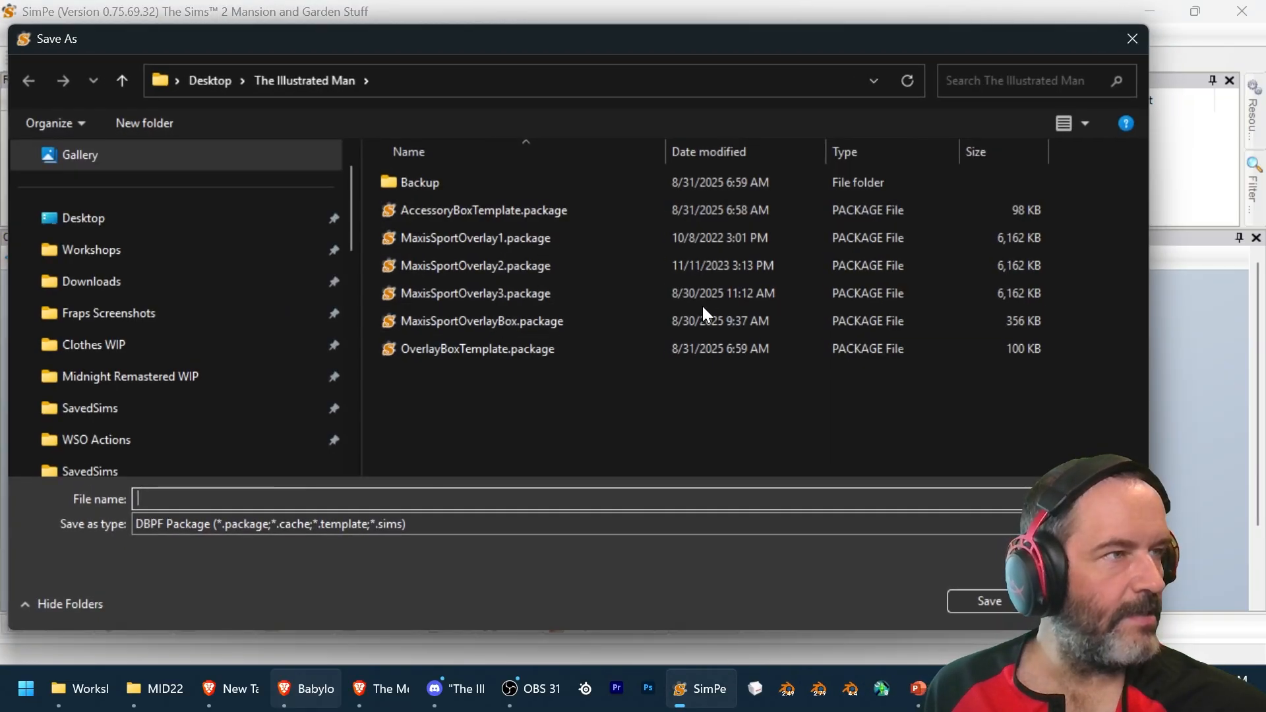
- Save the clone as MaxisSportOverlayBox.package in The Illustrated Man folder, replacing the existing file
left_click(539, 323)
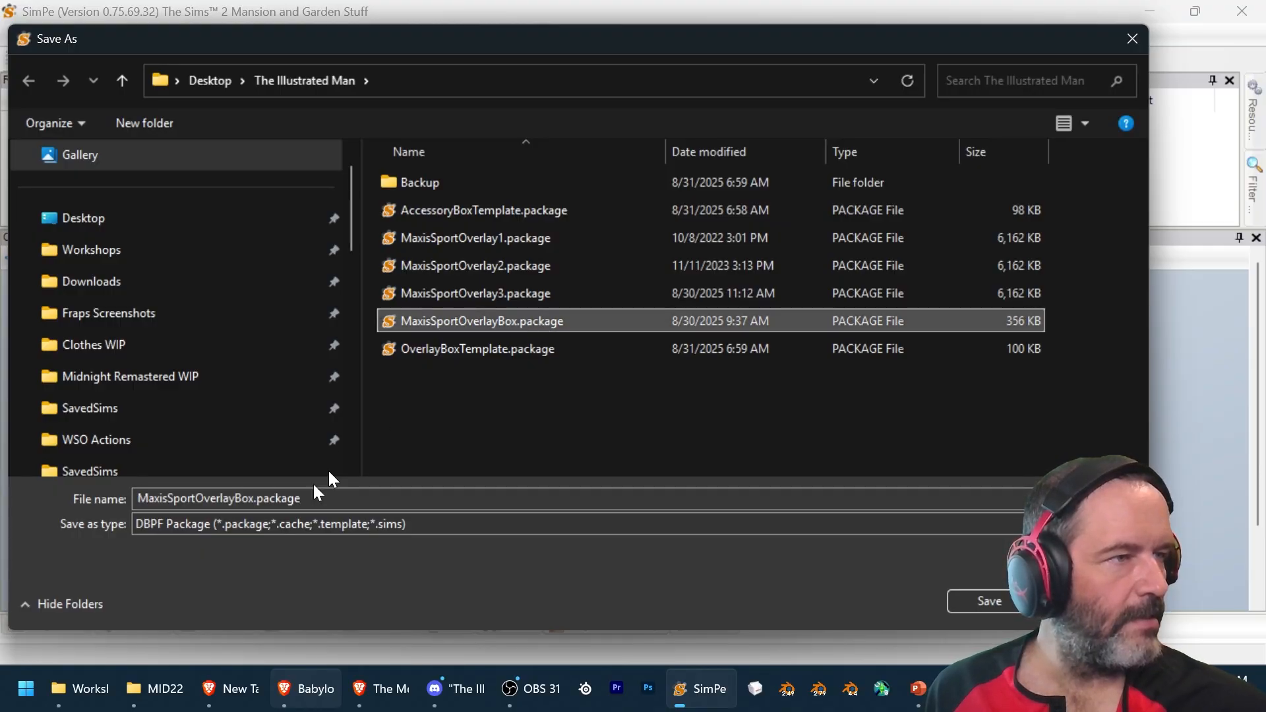
left_click(987, 603)
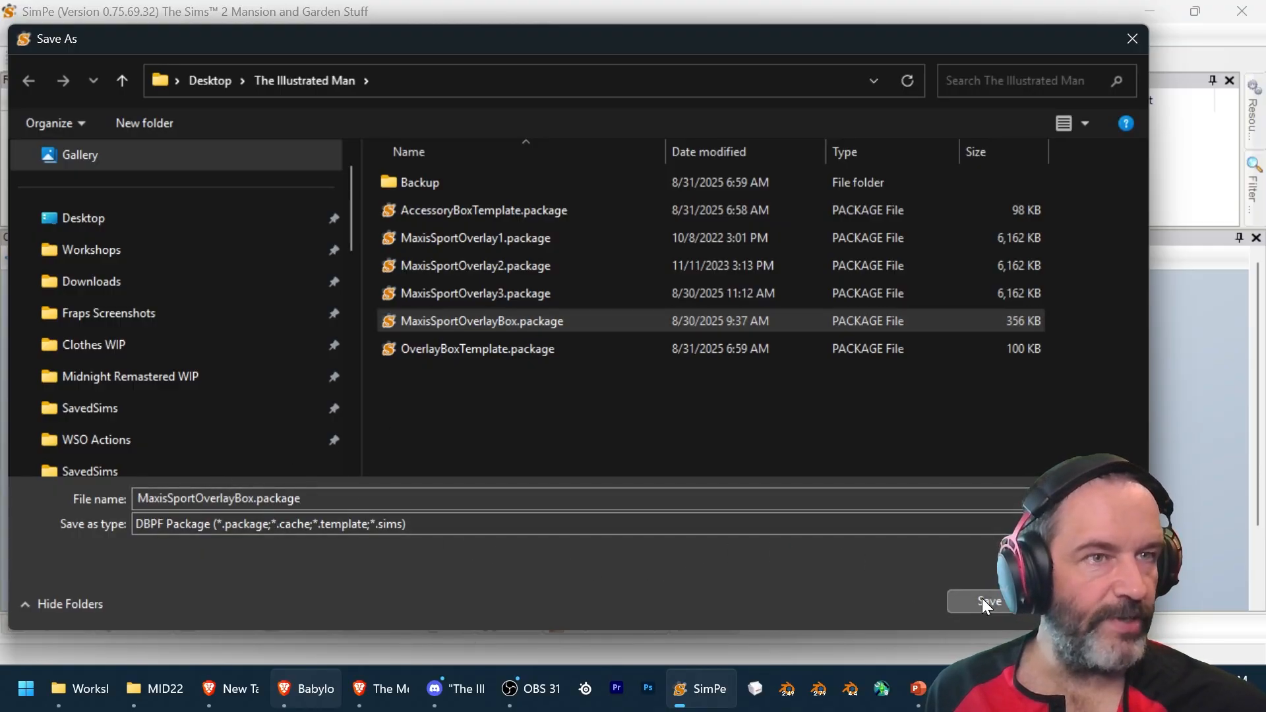
left_click(711, 349)
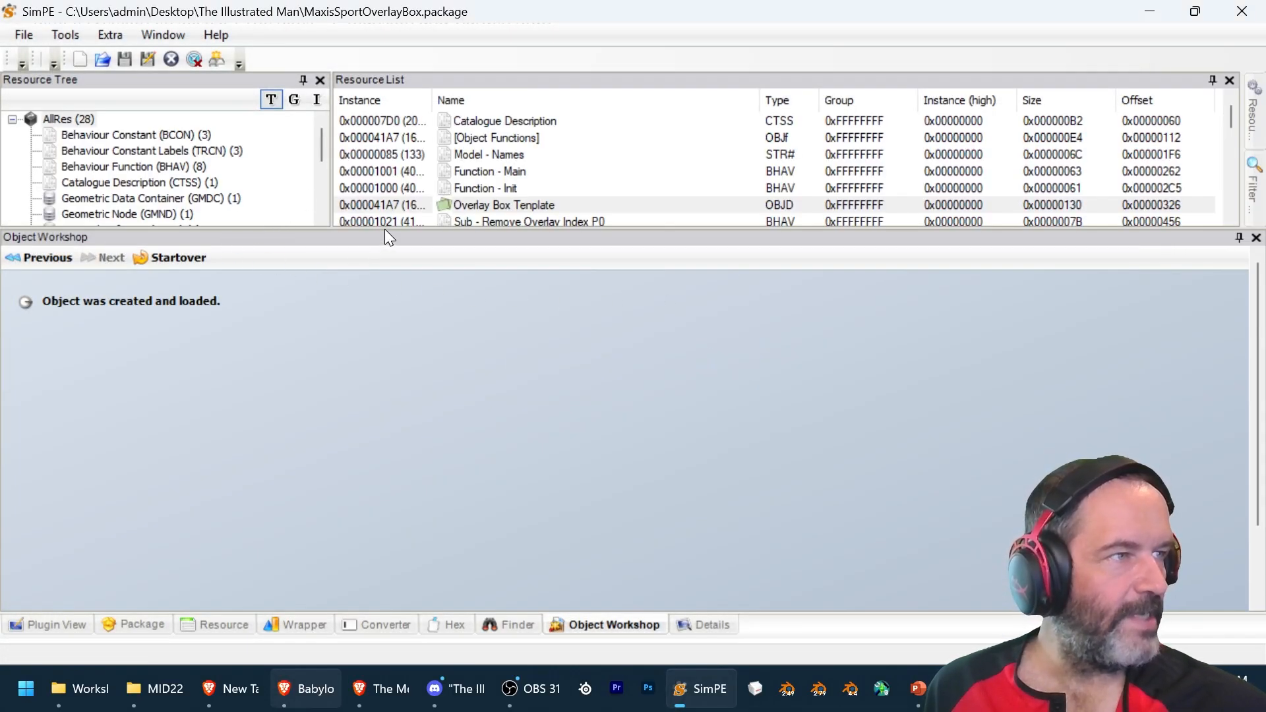
- Open the package's Object Data (OBJD) resource in Plugin View and change its filename to "Maxis Sports Overlay Box"
left_click(54, 624)
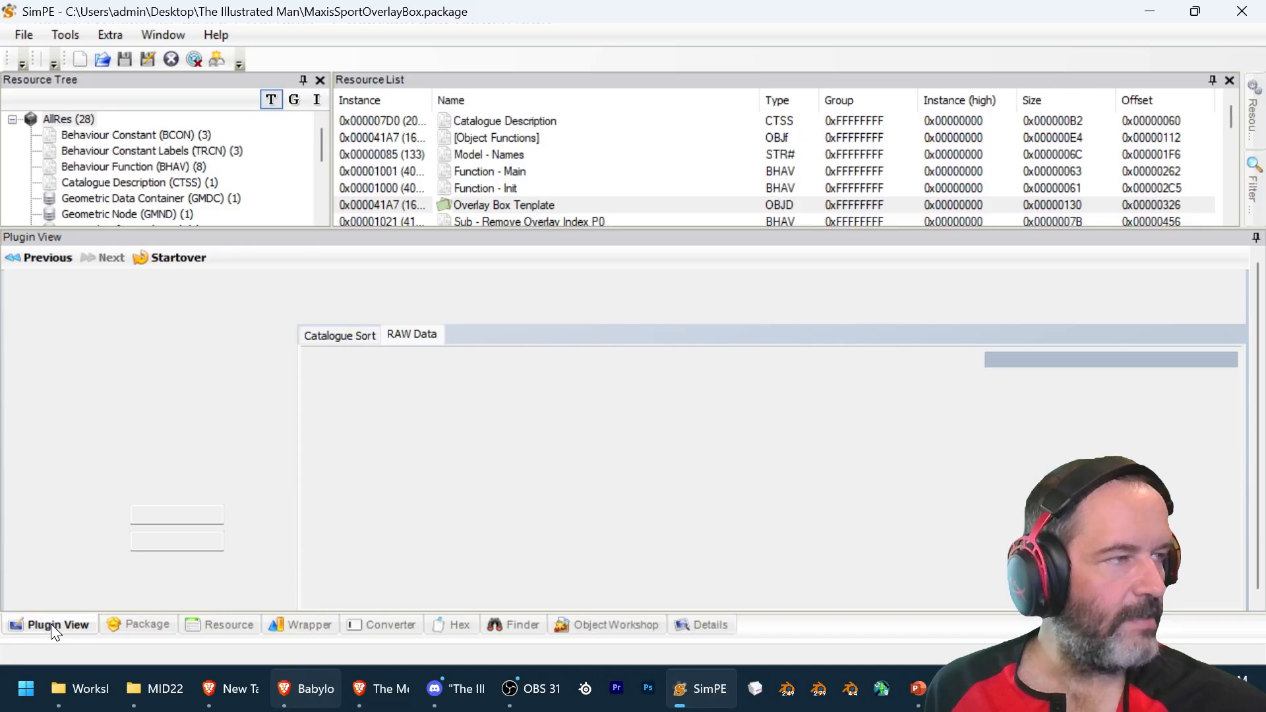
scroll(257, 167, "down", 3)
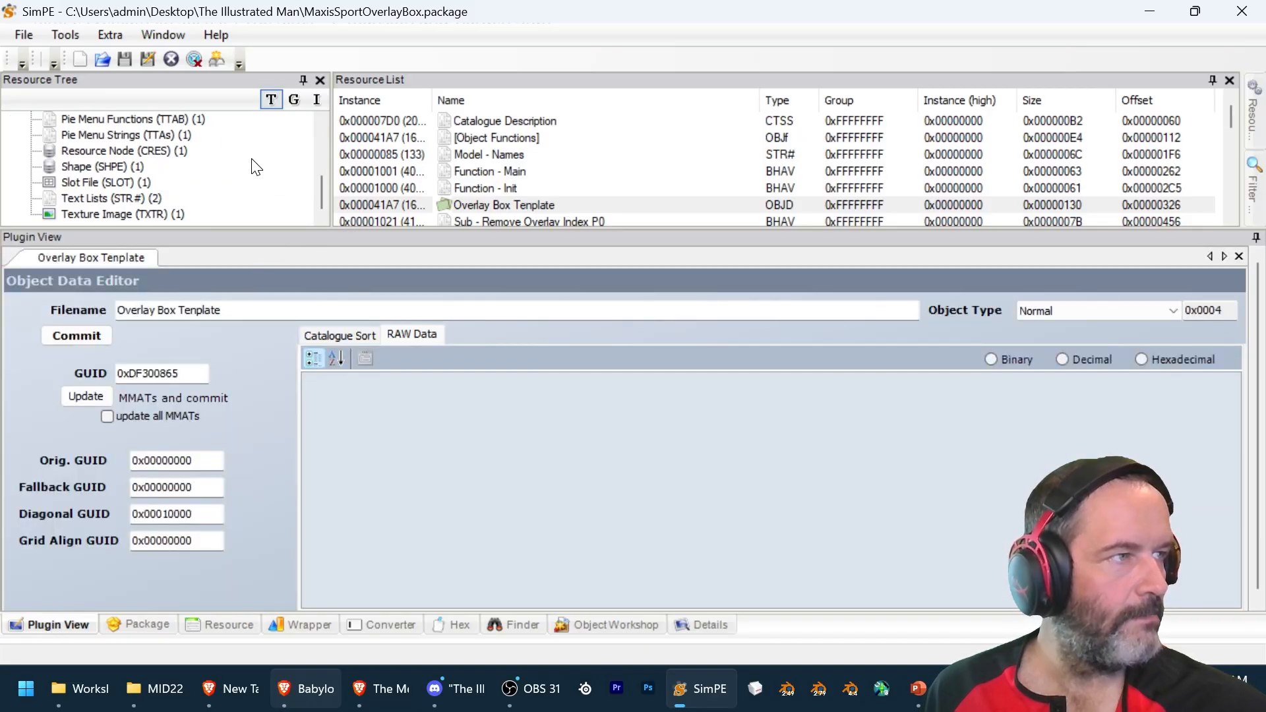
scroll(217, 159, "up", 1)
left_click(130, 135)
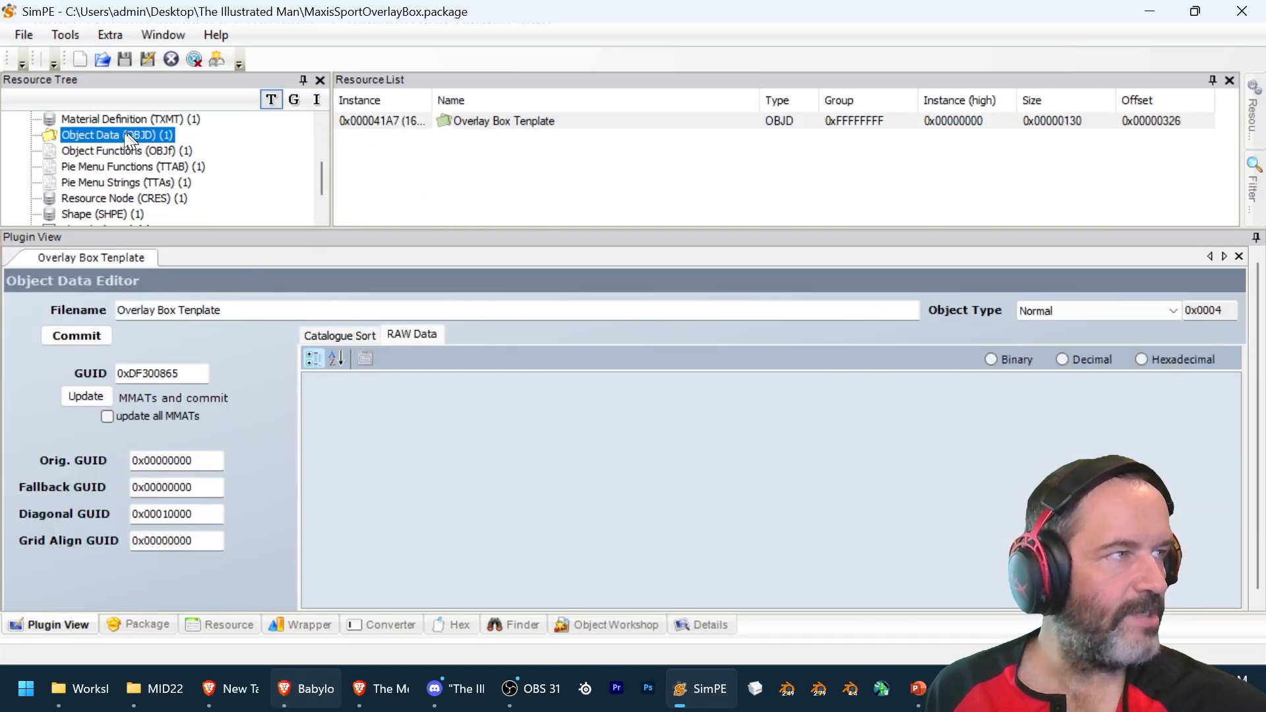
left_click(389, 122)
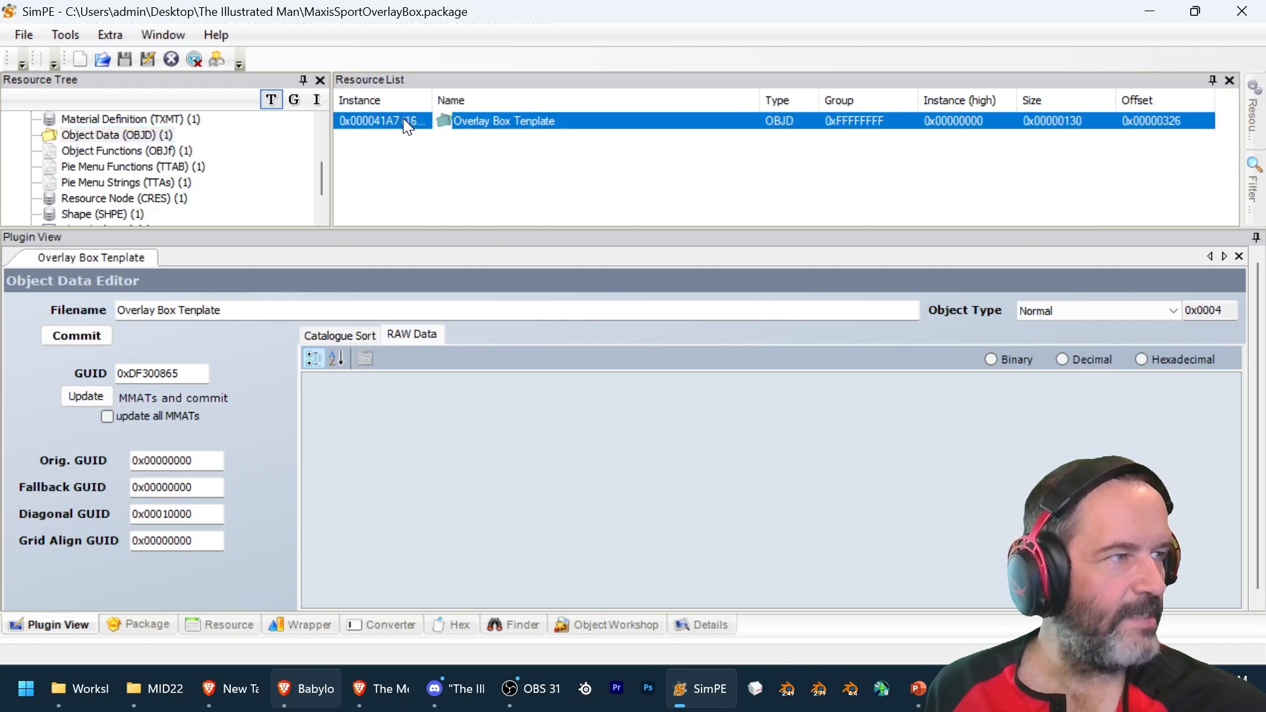
left_click_drag(252, 310, 79, 308)
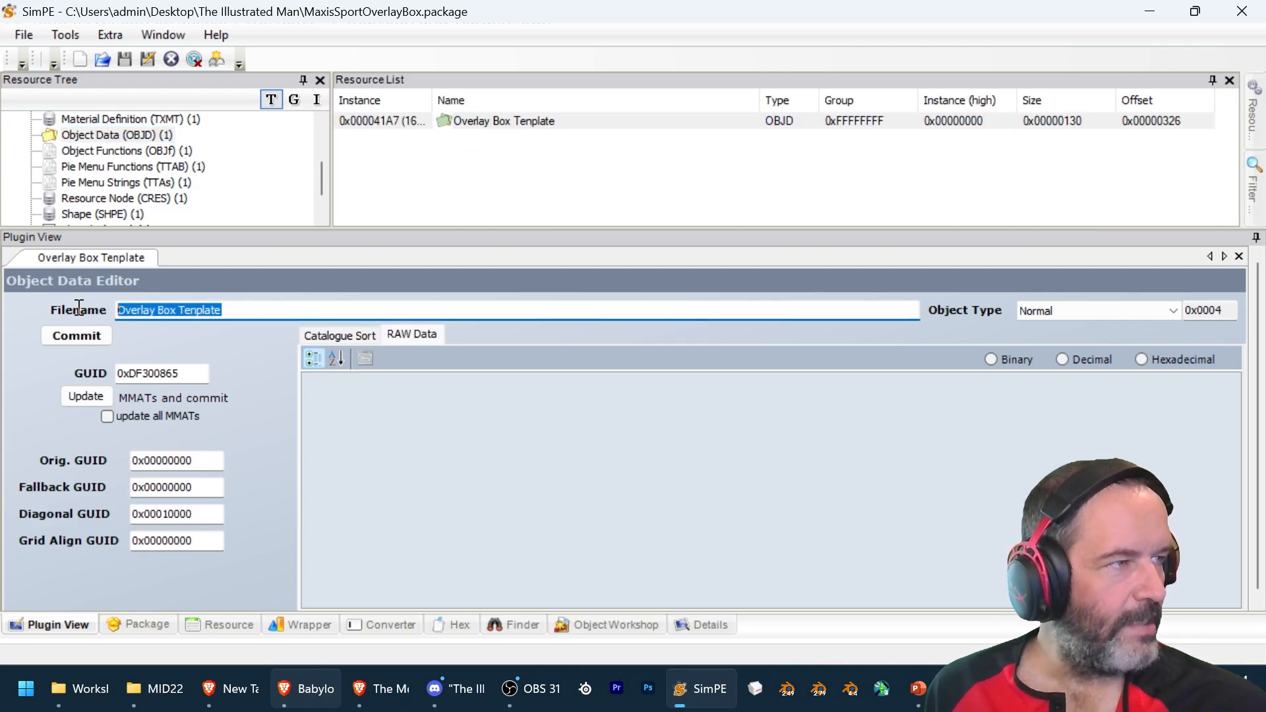
type("Maxis Sports")
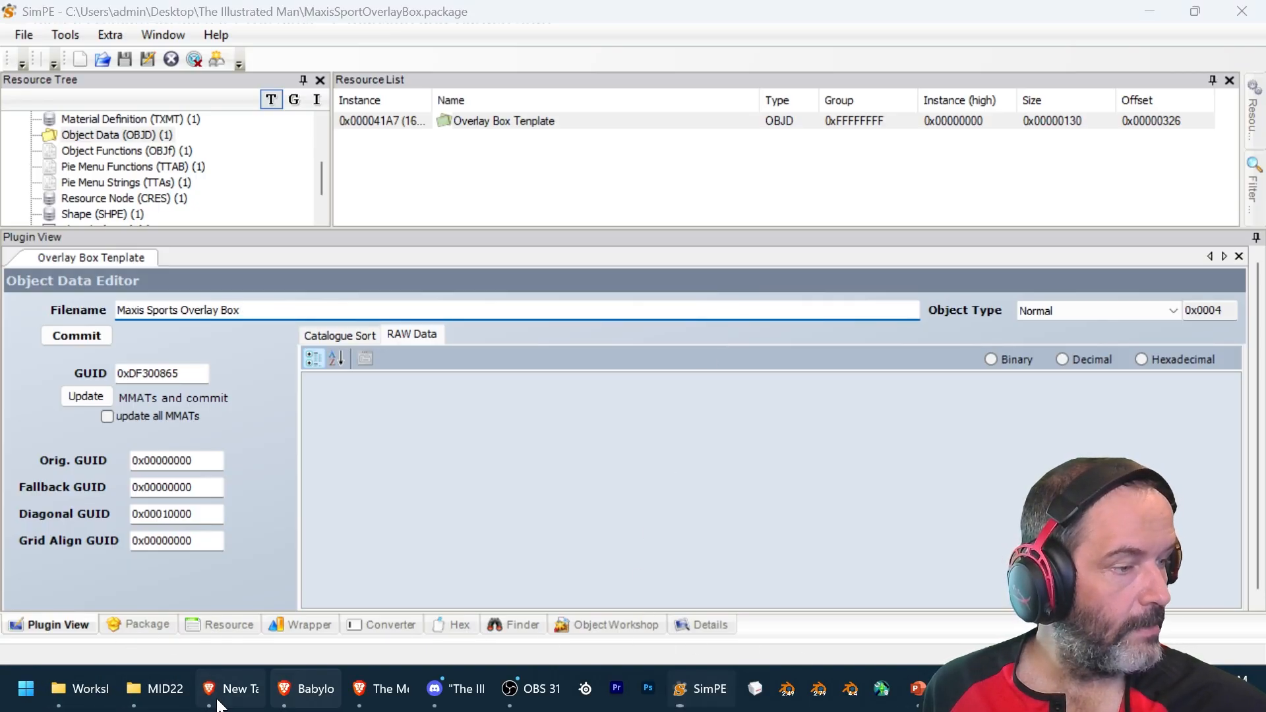
- Switch to the Brave browser and open the bookmarked GUIDs spreadsheet in a new tab
left_click(383, 688)
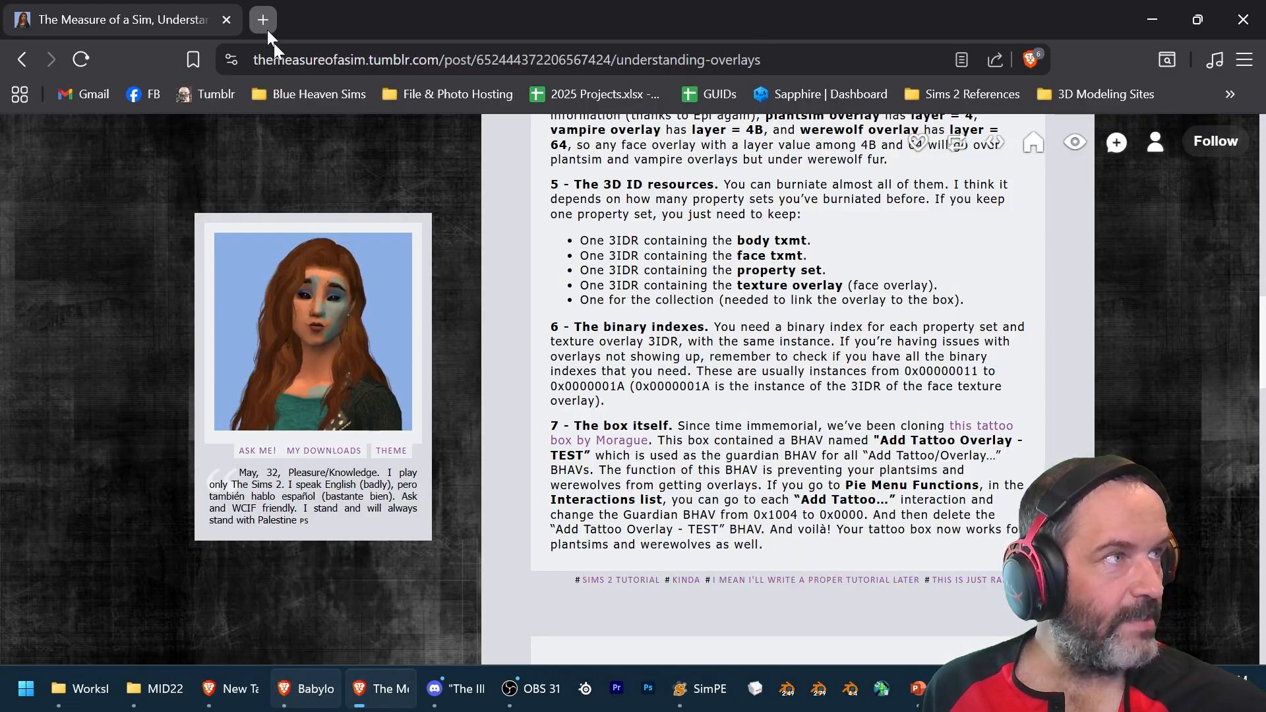
left_click(263, 20)
left_click(713, 95)
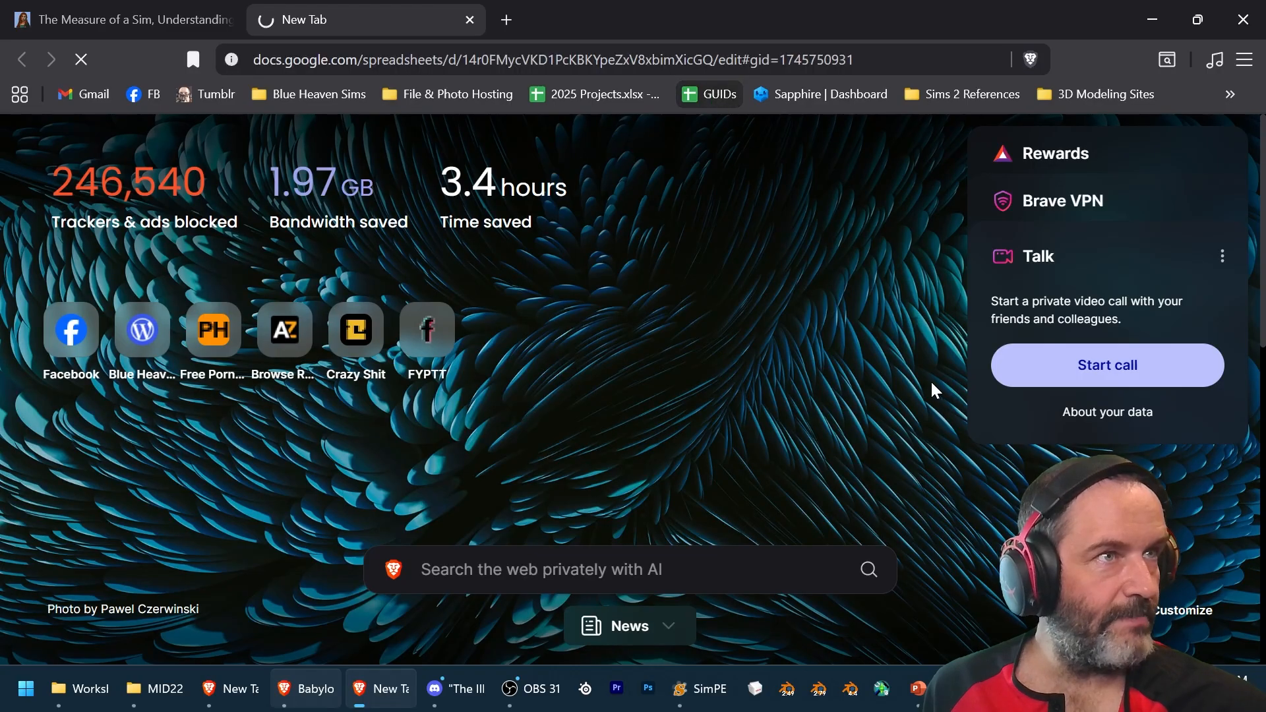
- Enter the next free GUID, 0xDF30098A, in cell E948 of the GUID Database by copying and adapting the last used entry
scroll(968, 337, "down", 15)
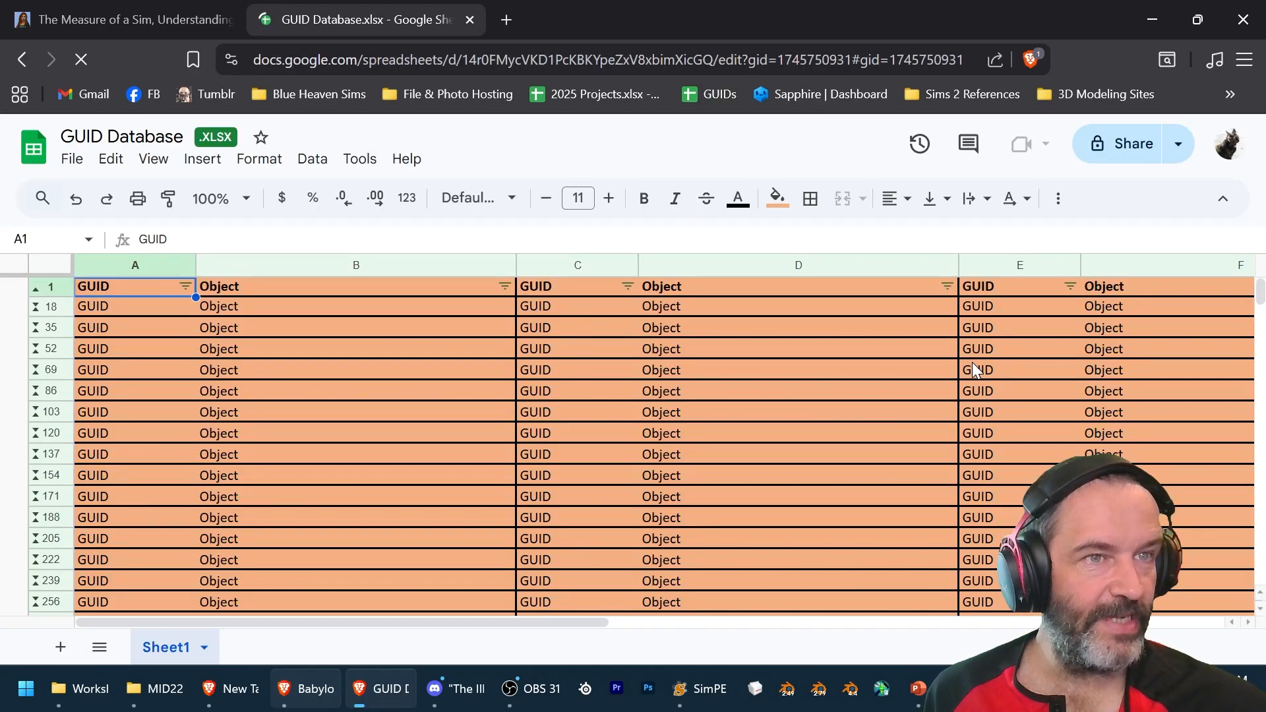
scroll(972, 366, "down", 9)
scroll(974, 374, "down", 20)
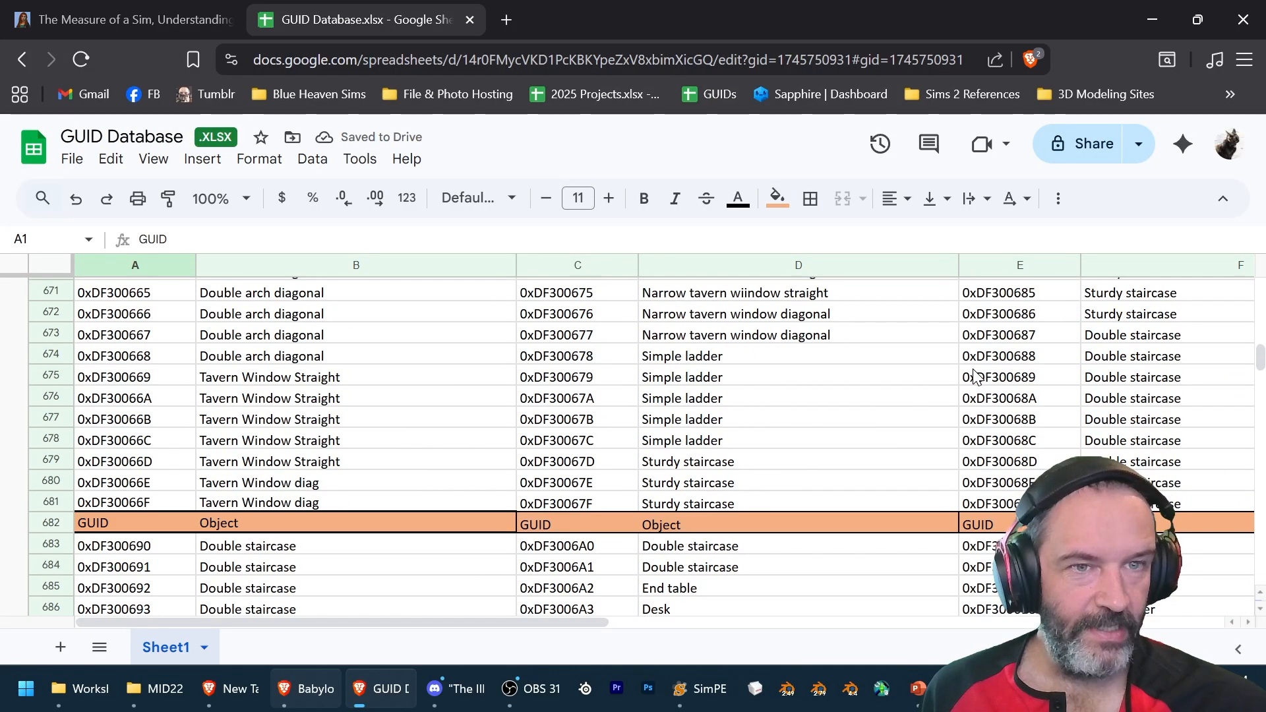
scroll(974, 374, "down", 20)
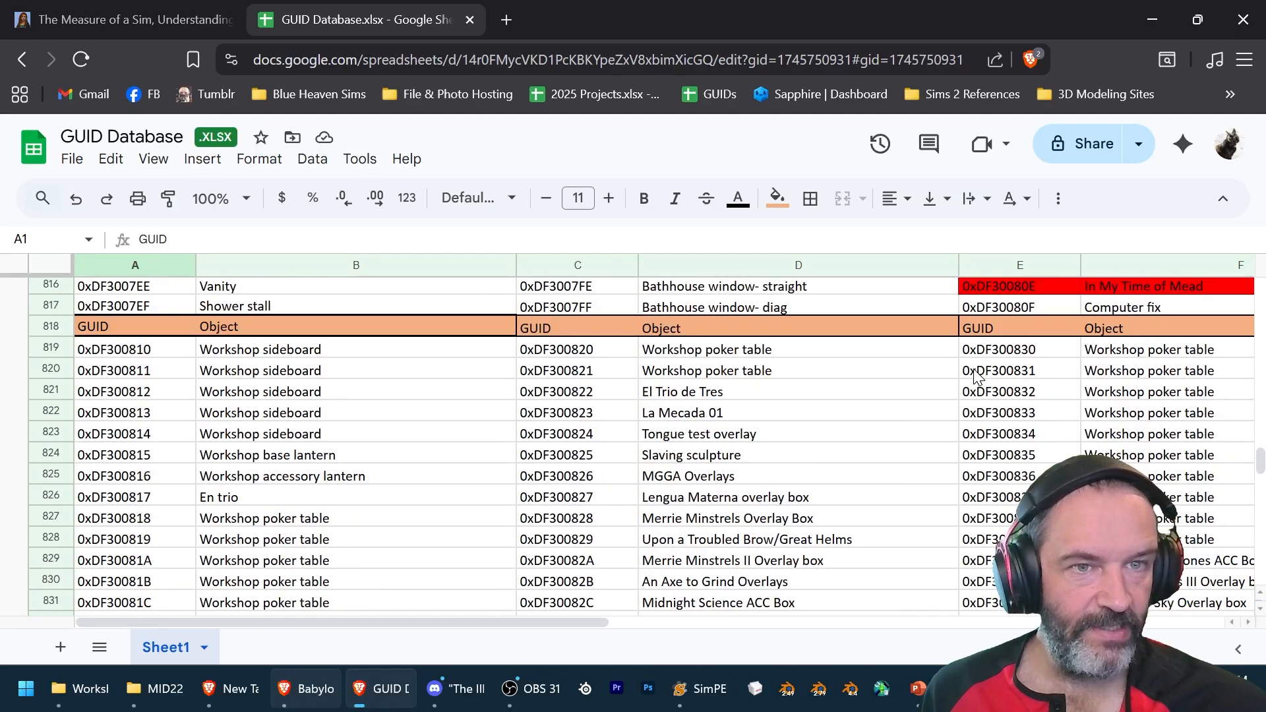
scroll(976, 371, "down", 20)
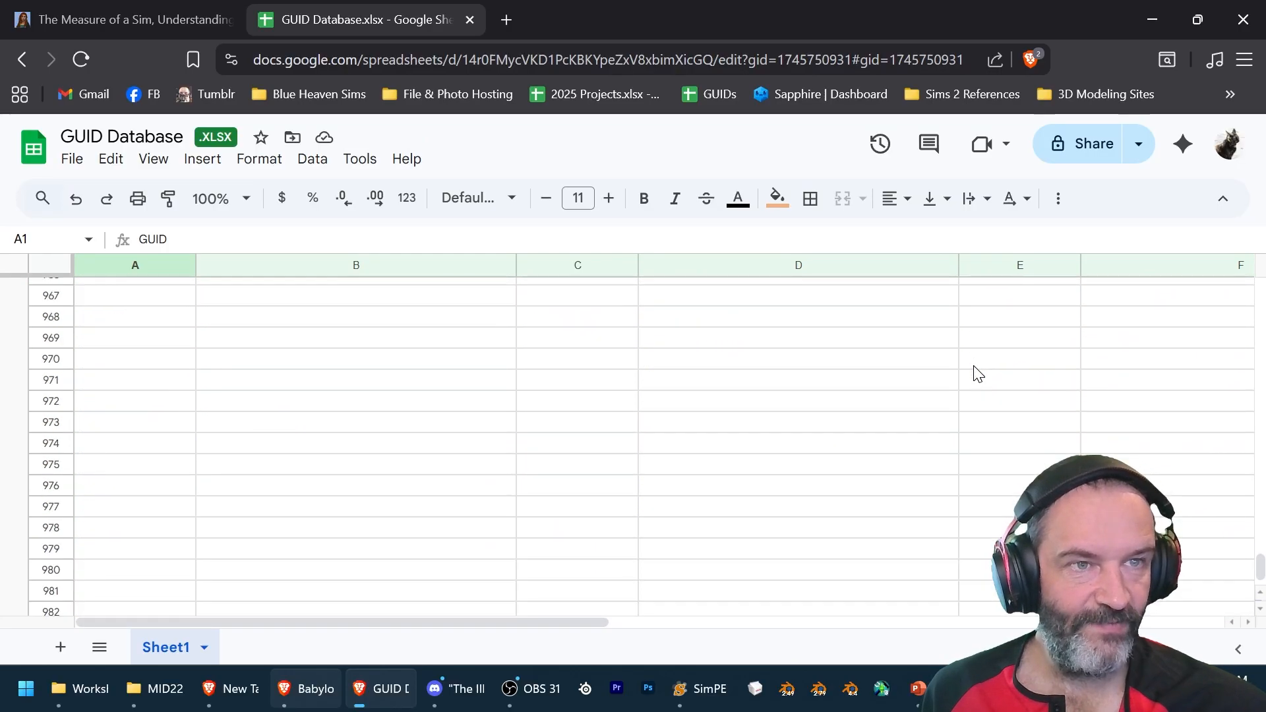
scroll(976, 371, "up", 11)
scroll(1098, 410, "down", 3)
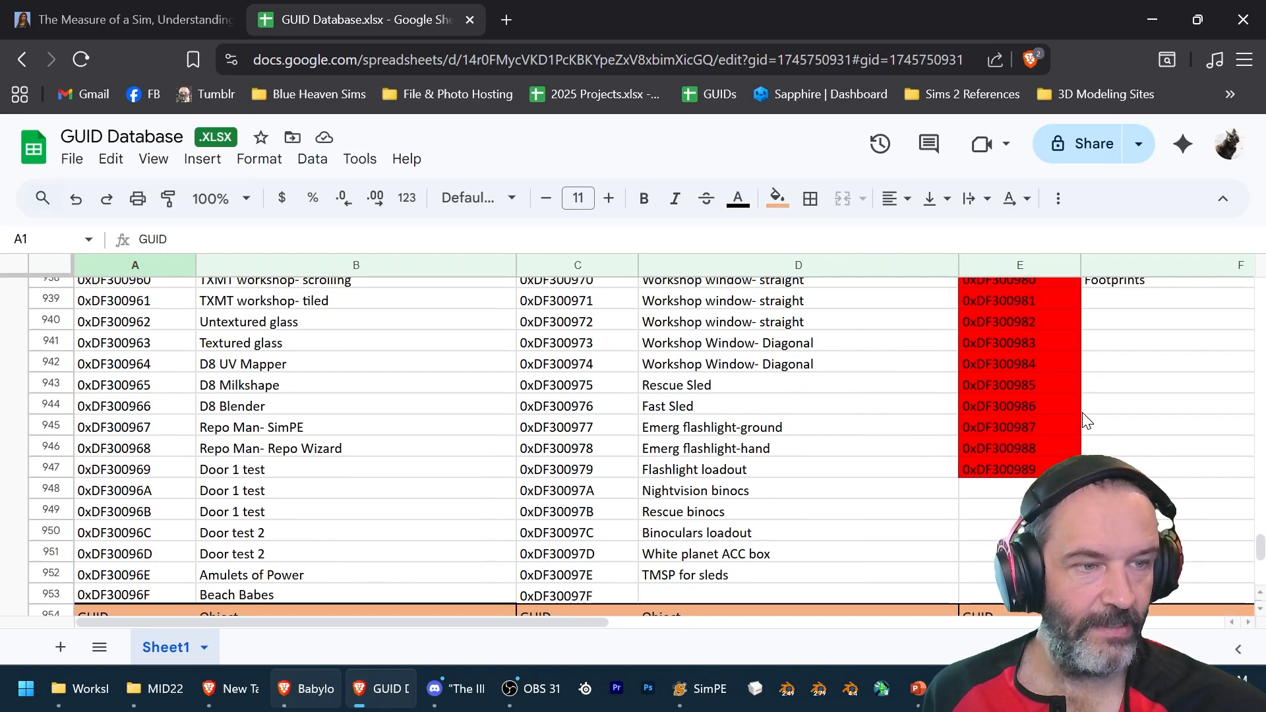
left_click(1043, 389)
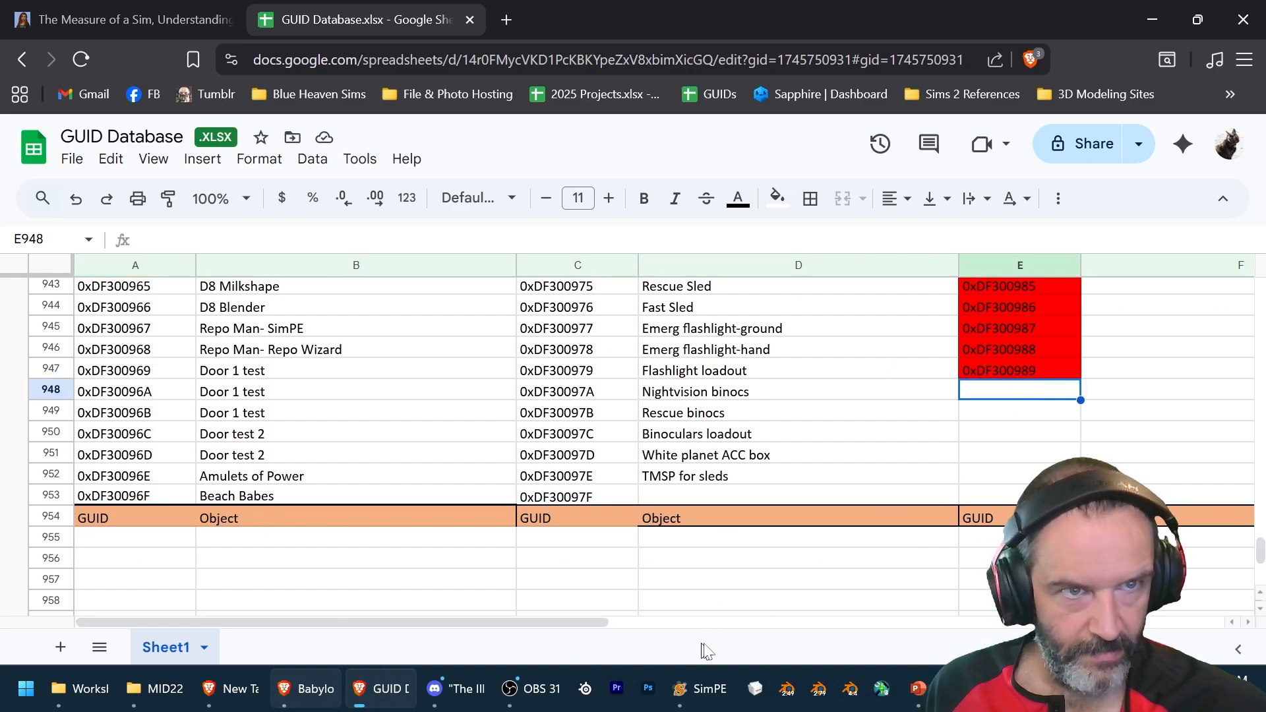
left_click(1022, 373)
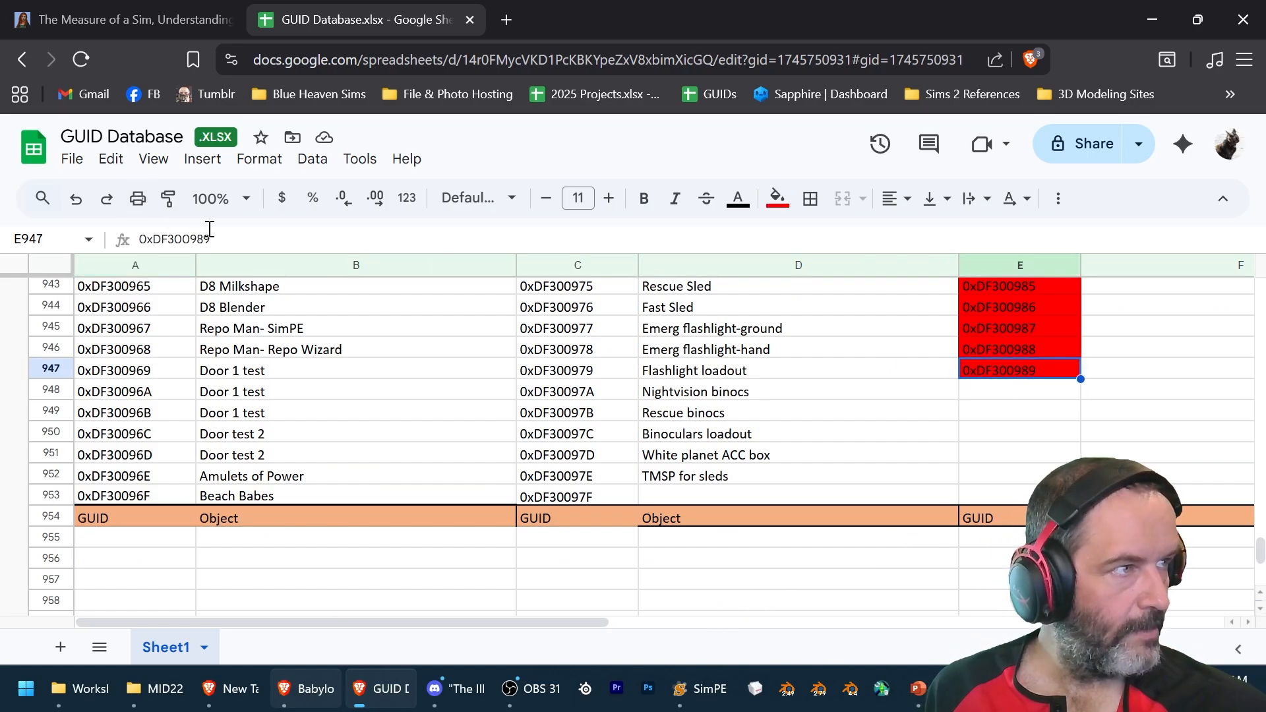
left_click_drag(222, 236, 19, 212)
key("ctrl+c")
left_click(1010, 399)
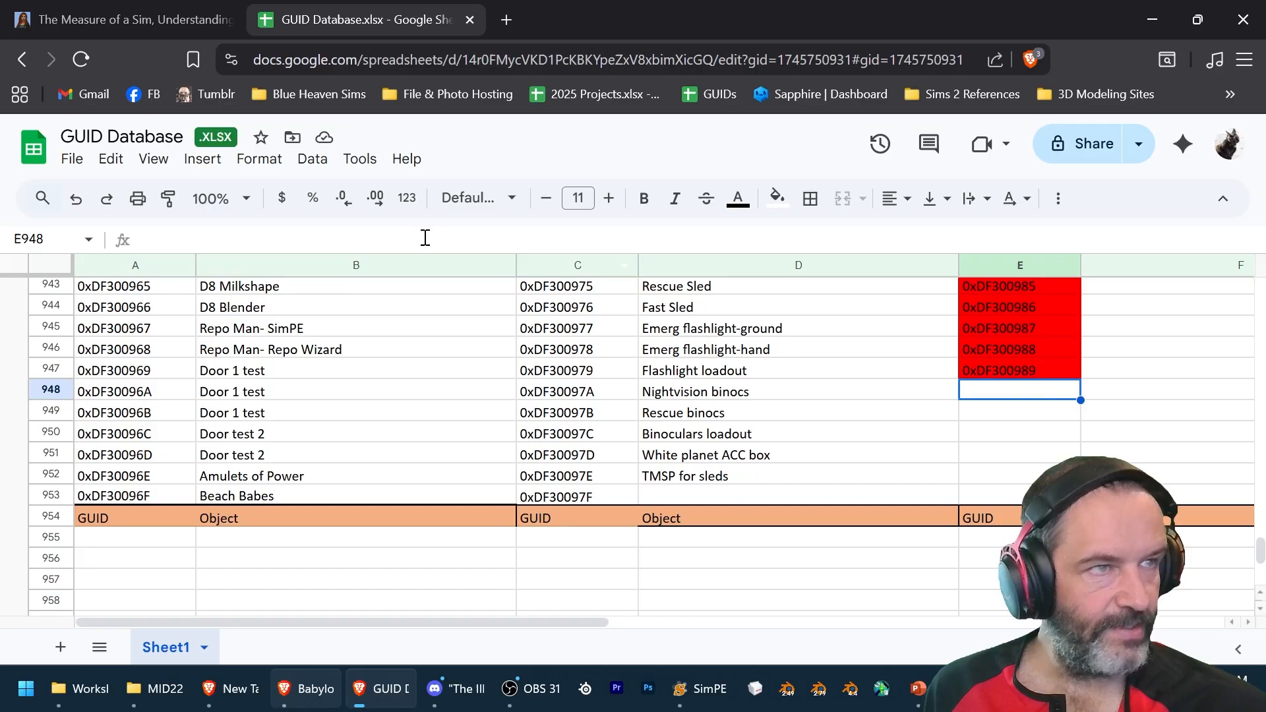
left_click(294, 235)
key("ctrl+v")
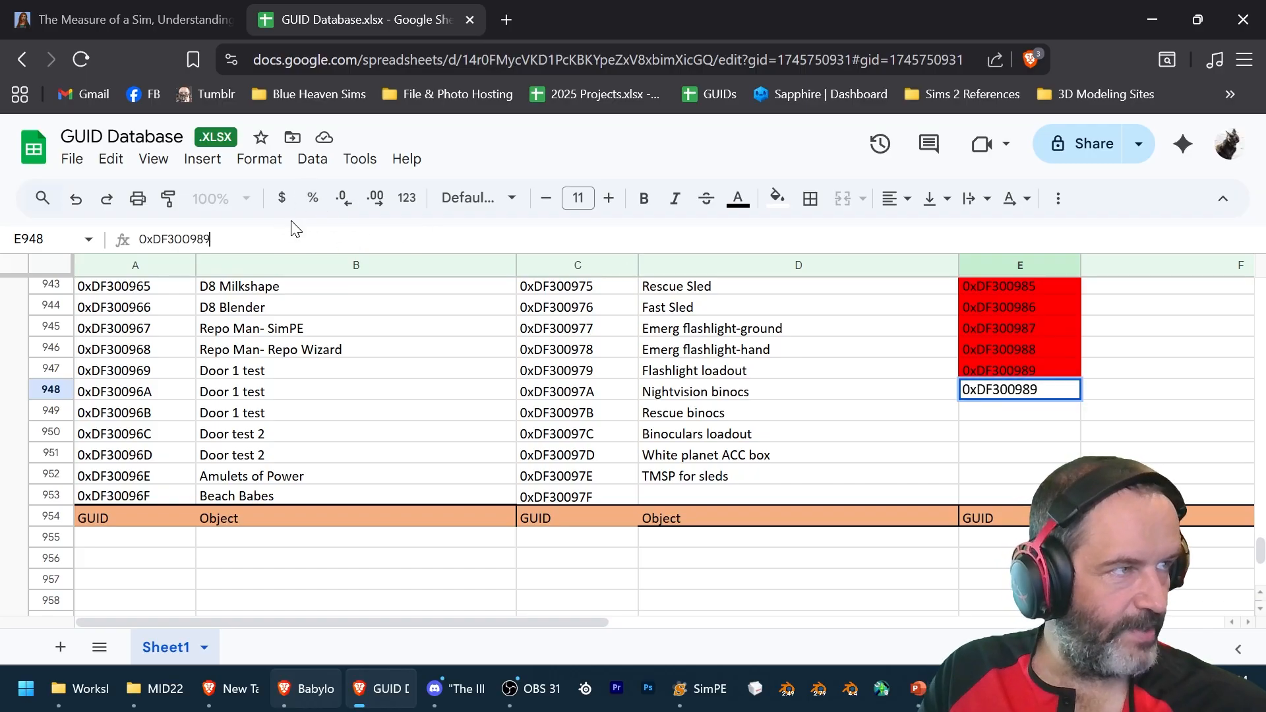
type("A")
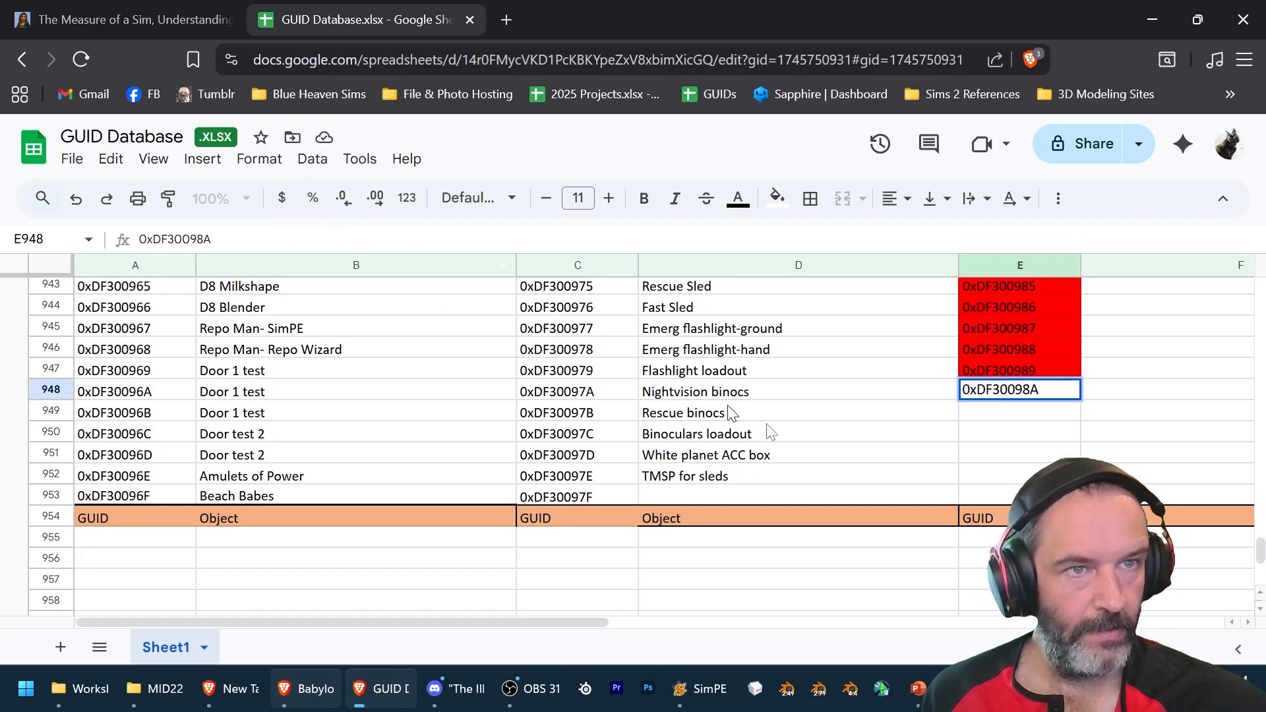
key("Return")
- Copy the new GUID 0xDF30098A and label it "Maxis sports overlay box 2" in the adjacent Object cell
left_click(1033, 395)
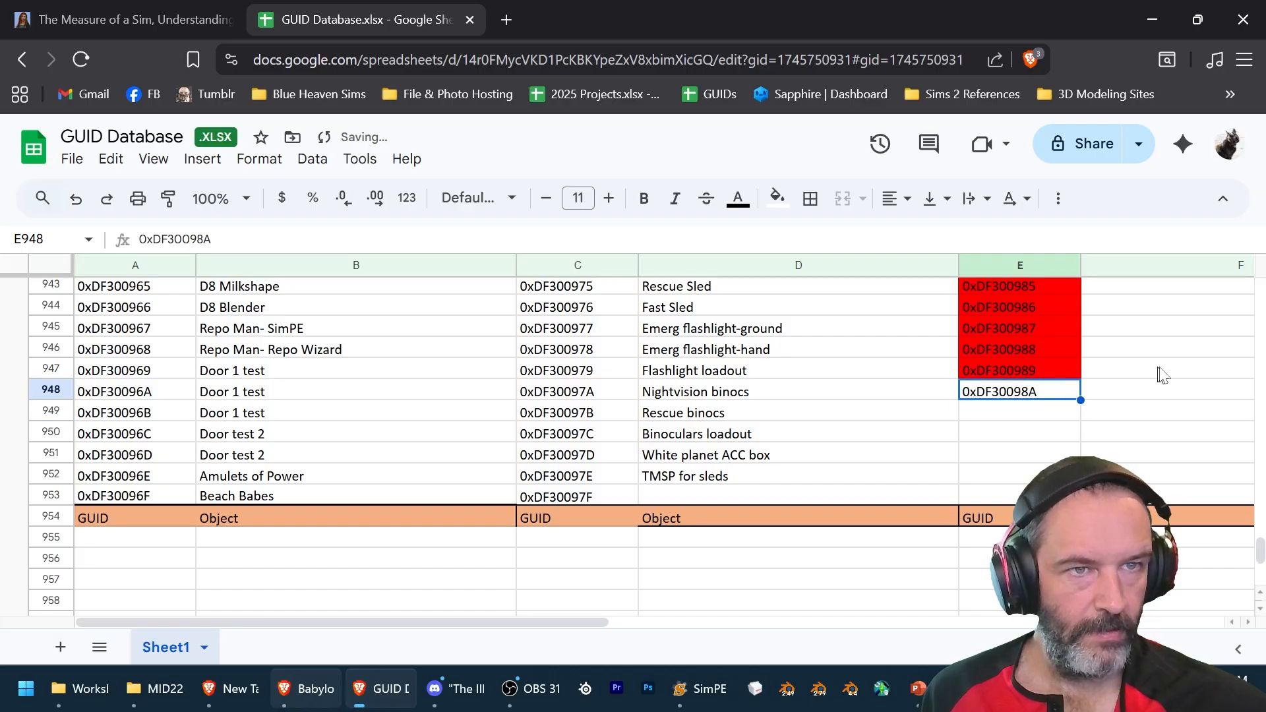
key("ctrl+c")
left_click(1175, 389)
type("Ma")
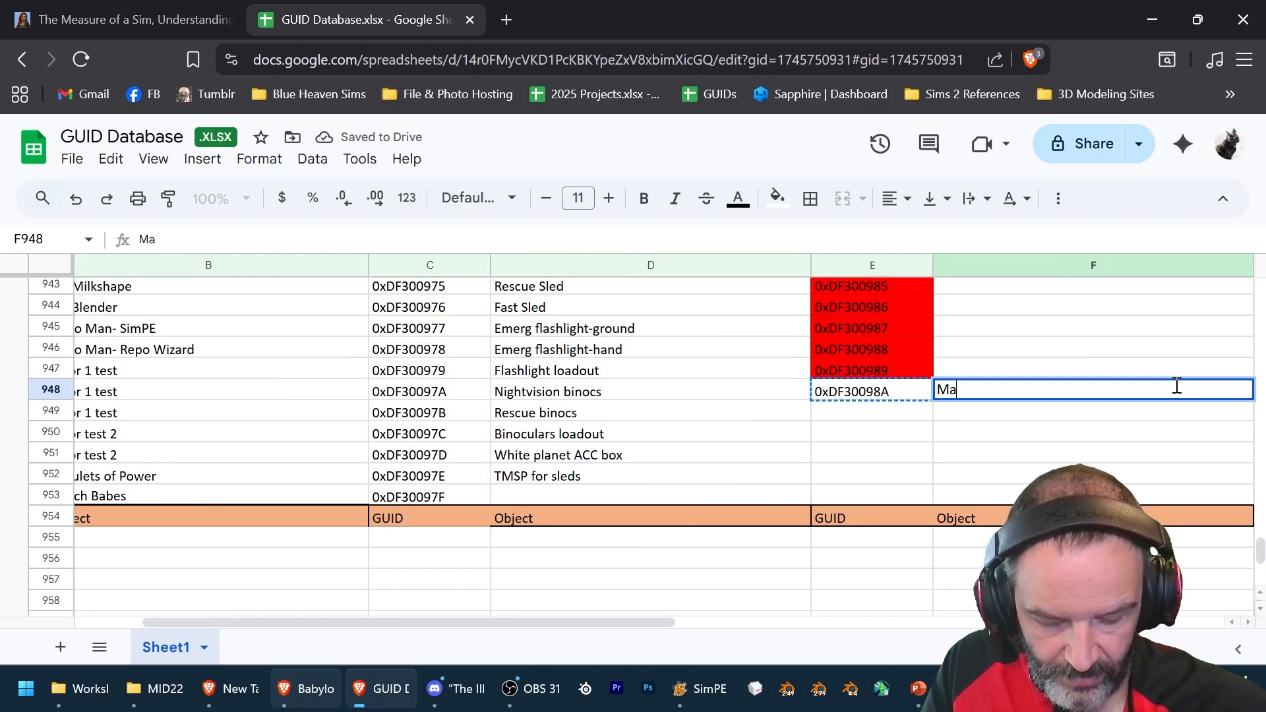
type("xis spor")
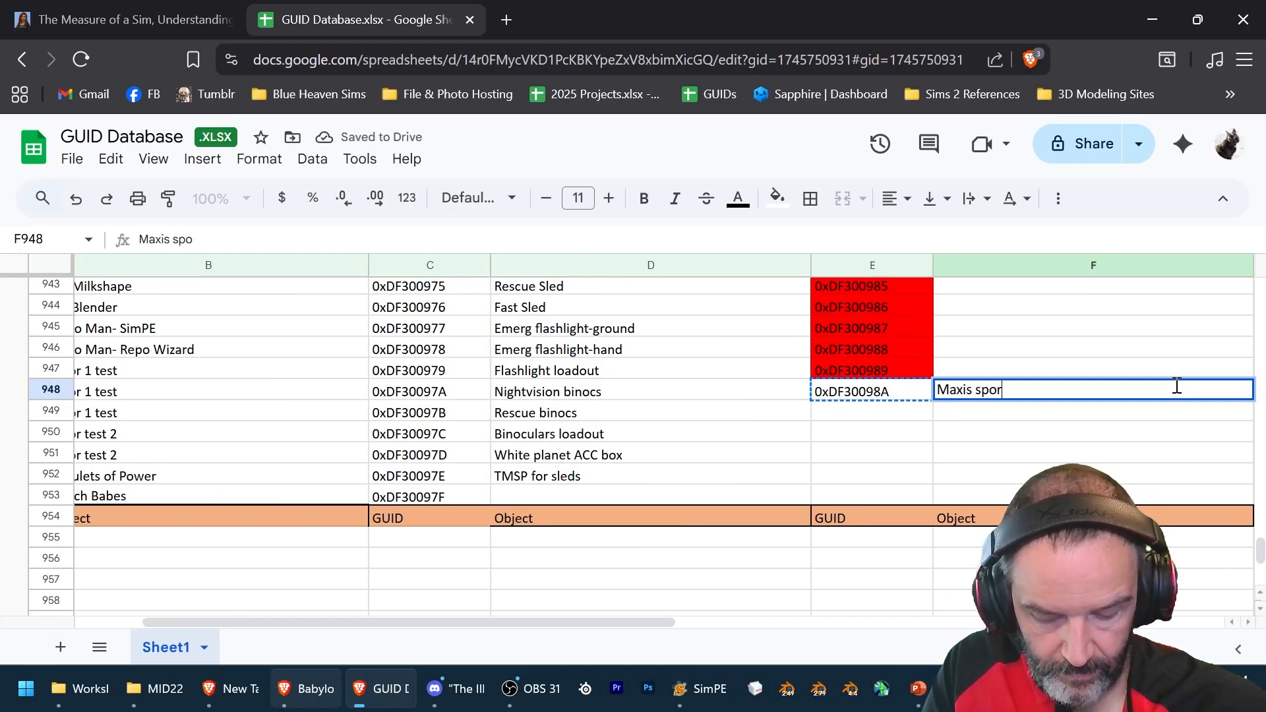
type("ts overl")
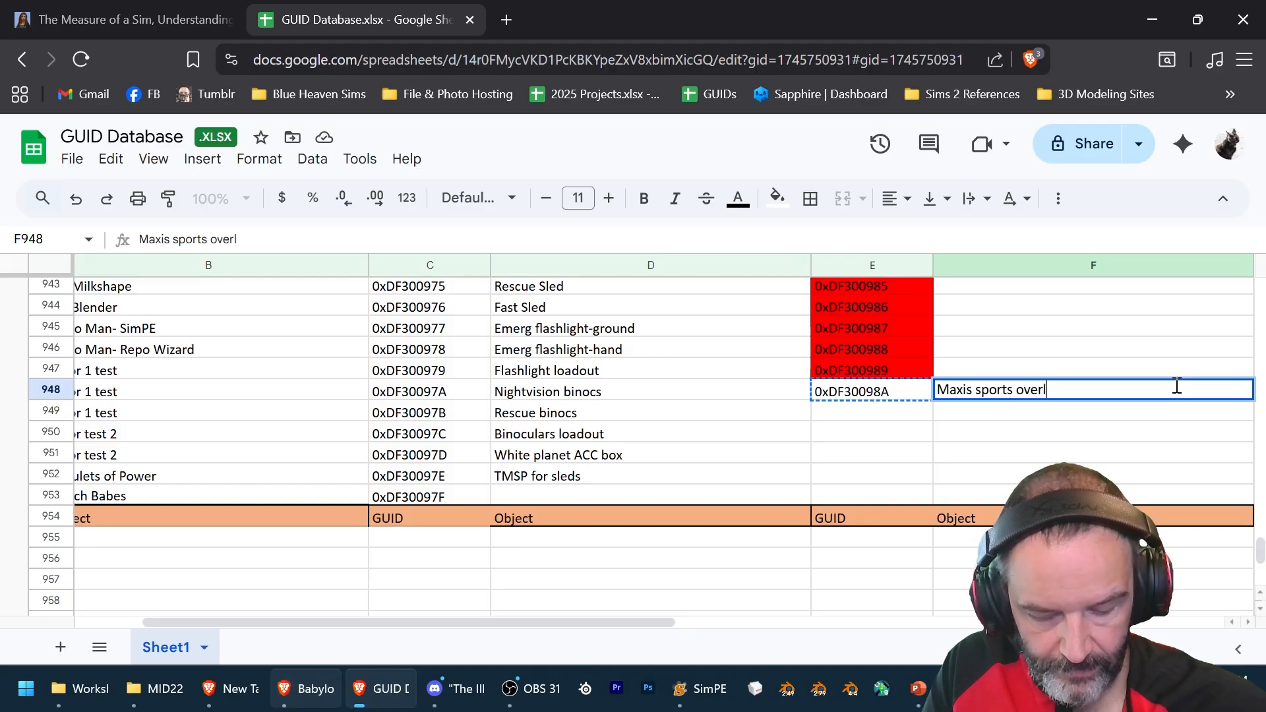
type("ay box ")
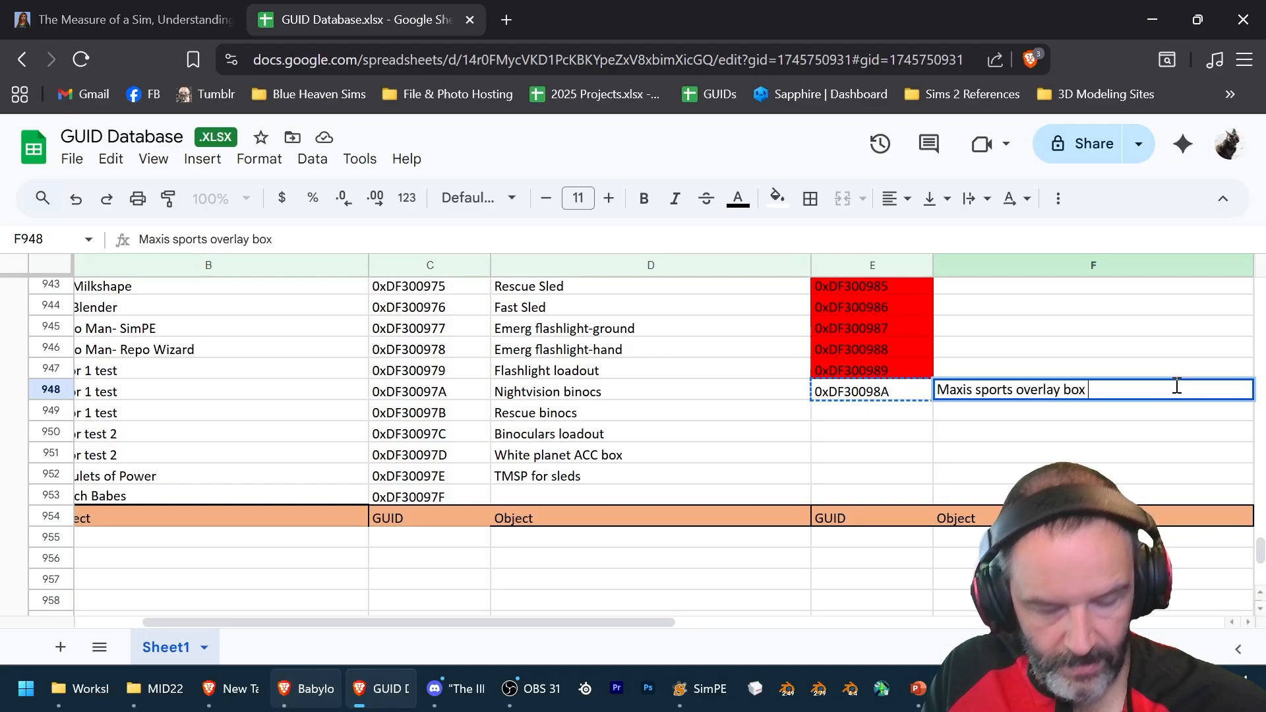
type("2")
key("Return")
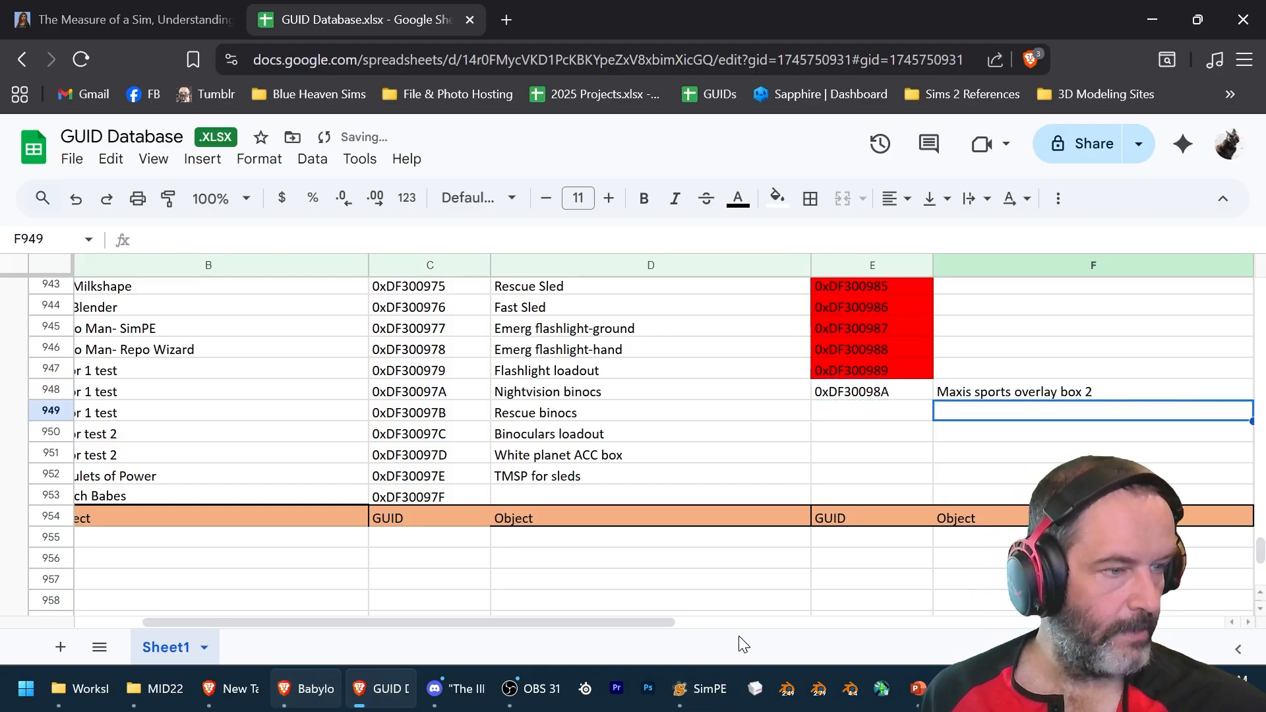
- Switch to SimPE, set the object's GUID to 0xDF30098A with update all MMATs enabled, then commit and save the package
left_click(725, 688)
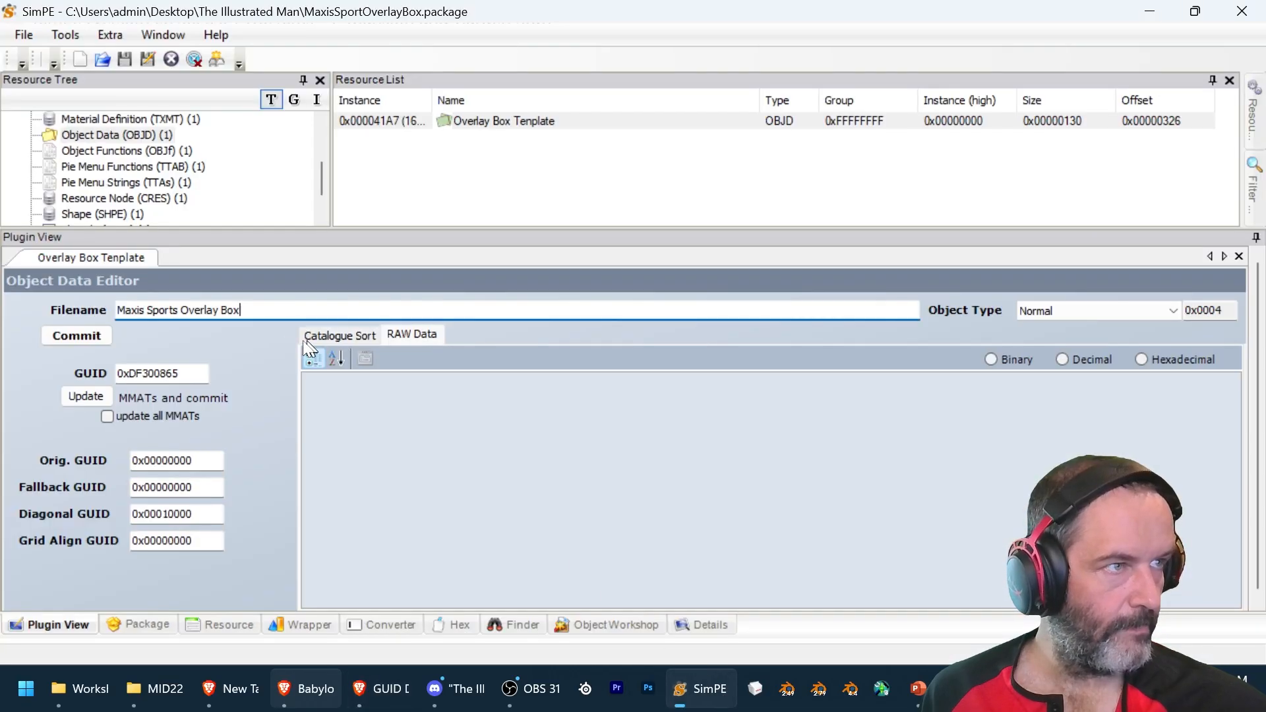
double_click(184, 375)
key("ctrl+v")
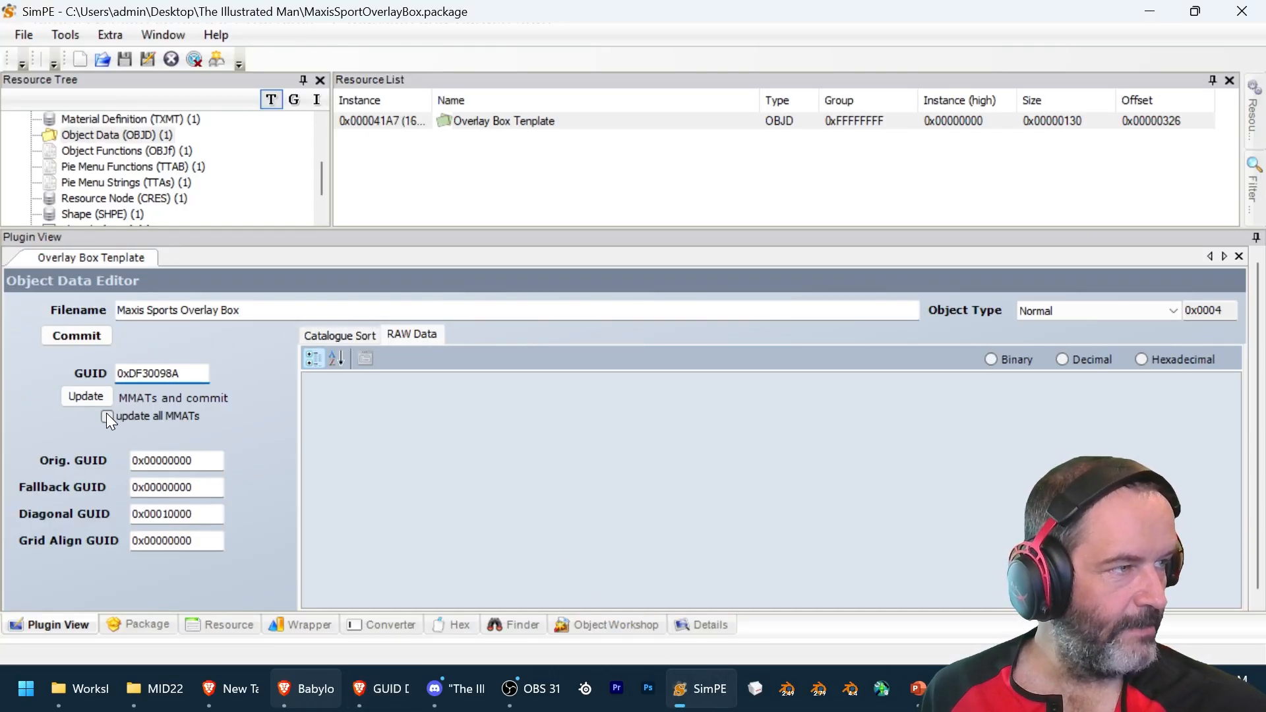
left_click(106, 415)
left_click(76, 337)
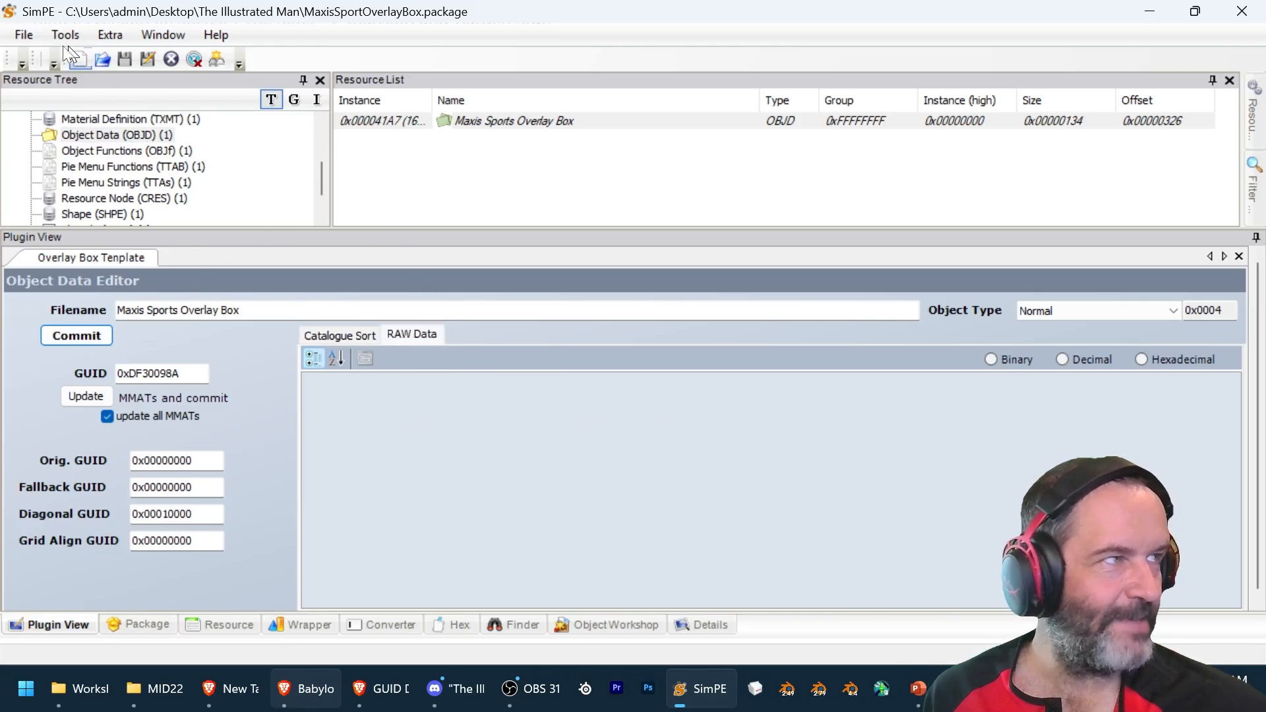
left_click(20, 37)
left_click(44, 145)
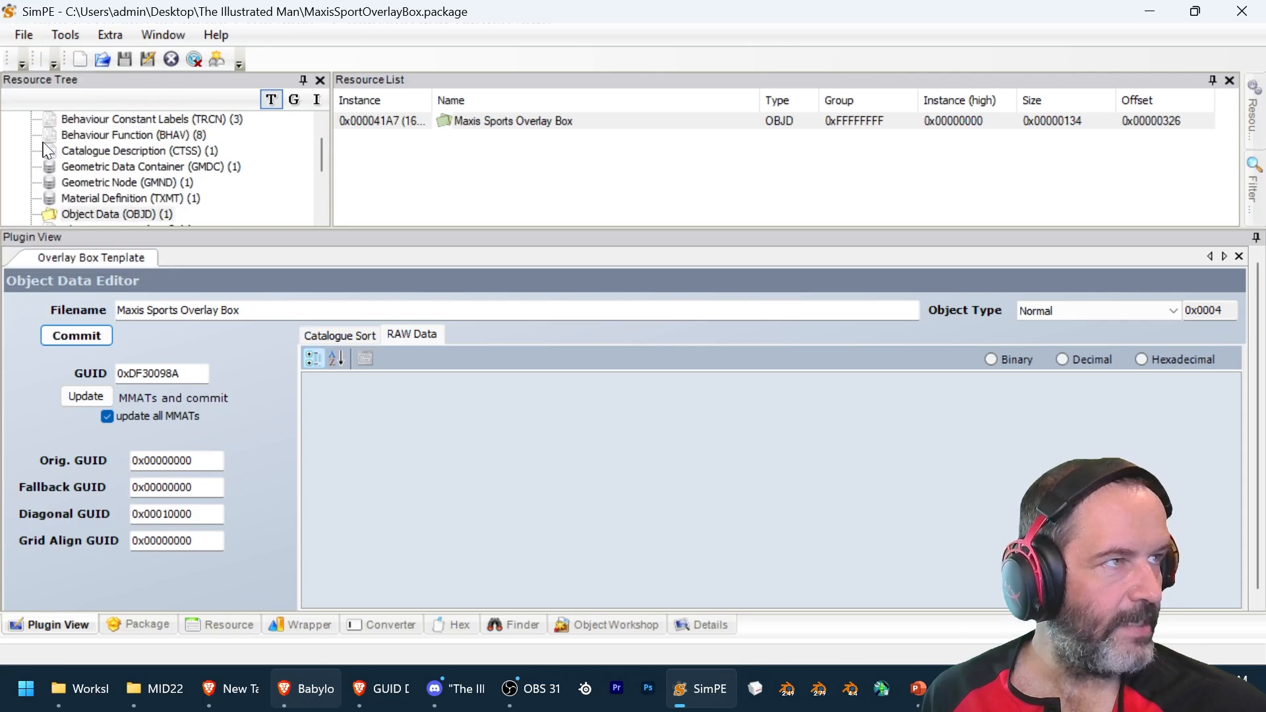
- Replace the maxissportsoverlaybox-crate_txtr texture by building a DXT from Sports_Box_WIP.jpg in The Illustrated Man folder
scroll(277, 175, "down", 3)
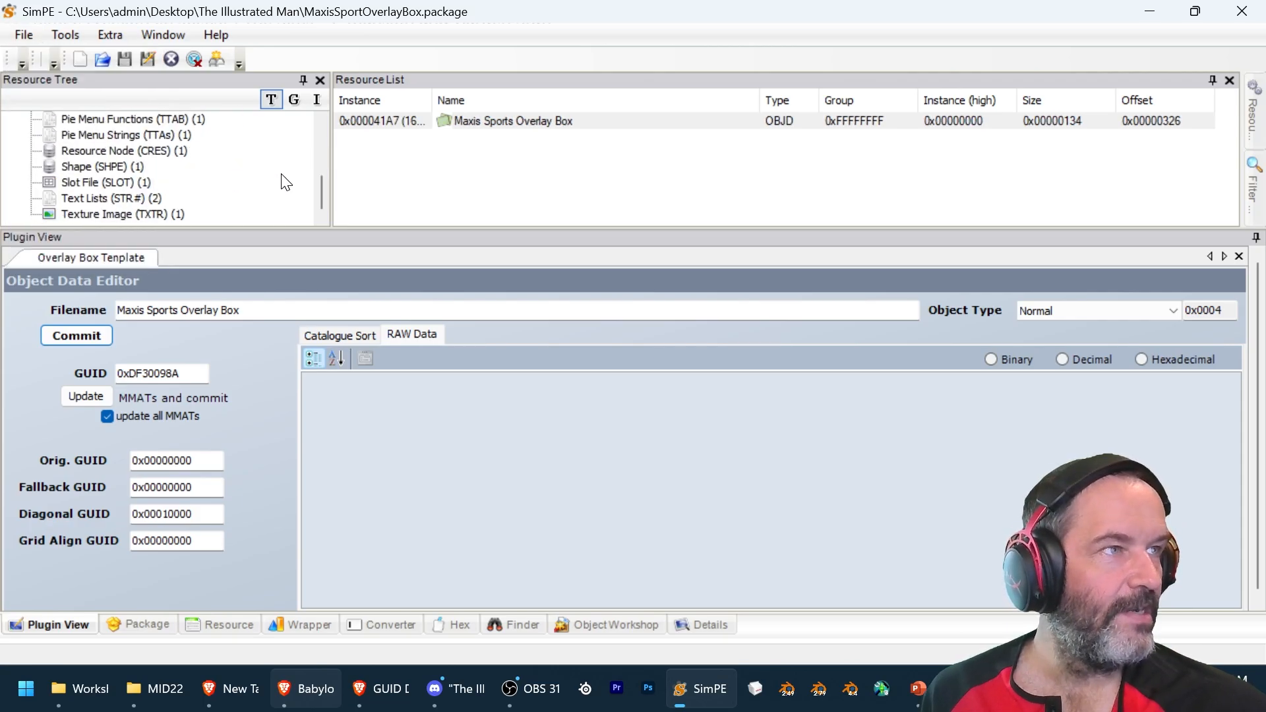
left_click(167, 217)
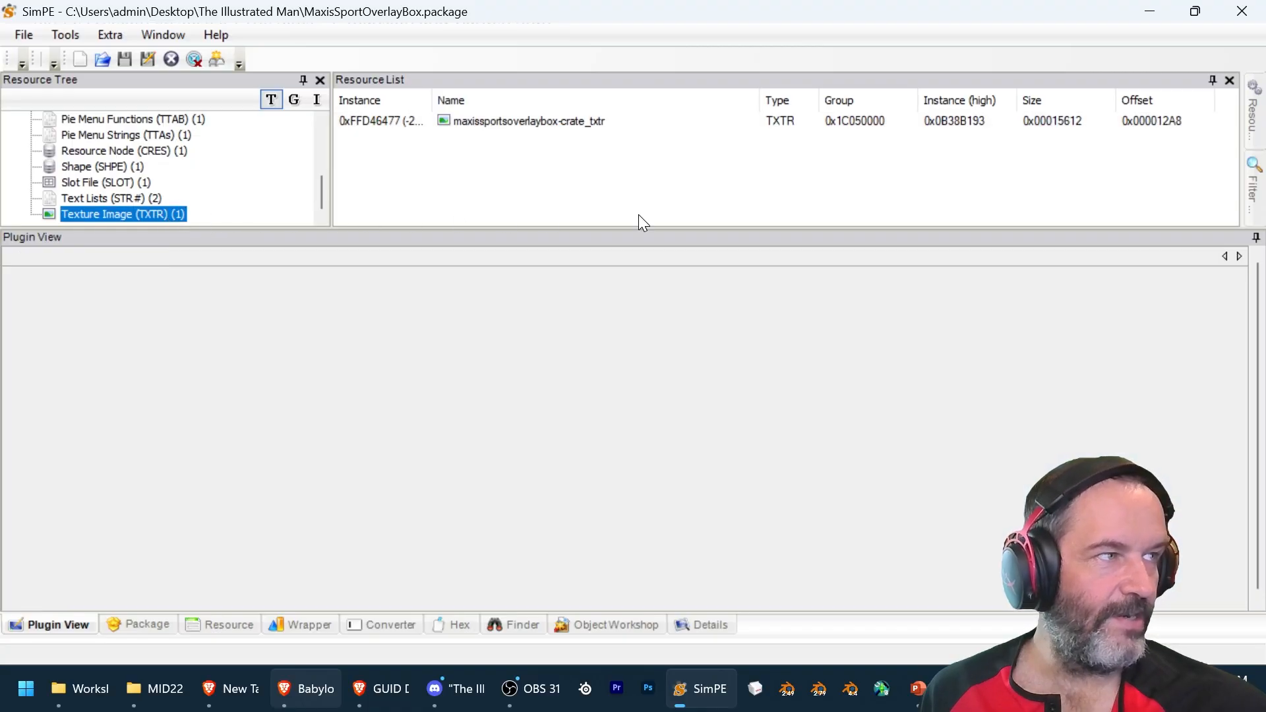
left_click(563, 121)
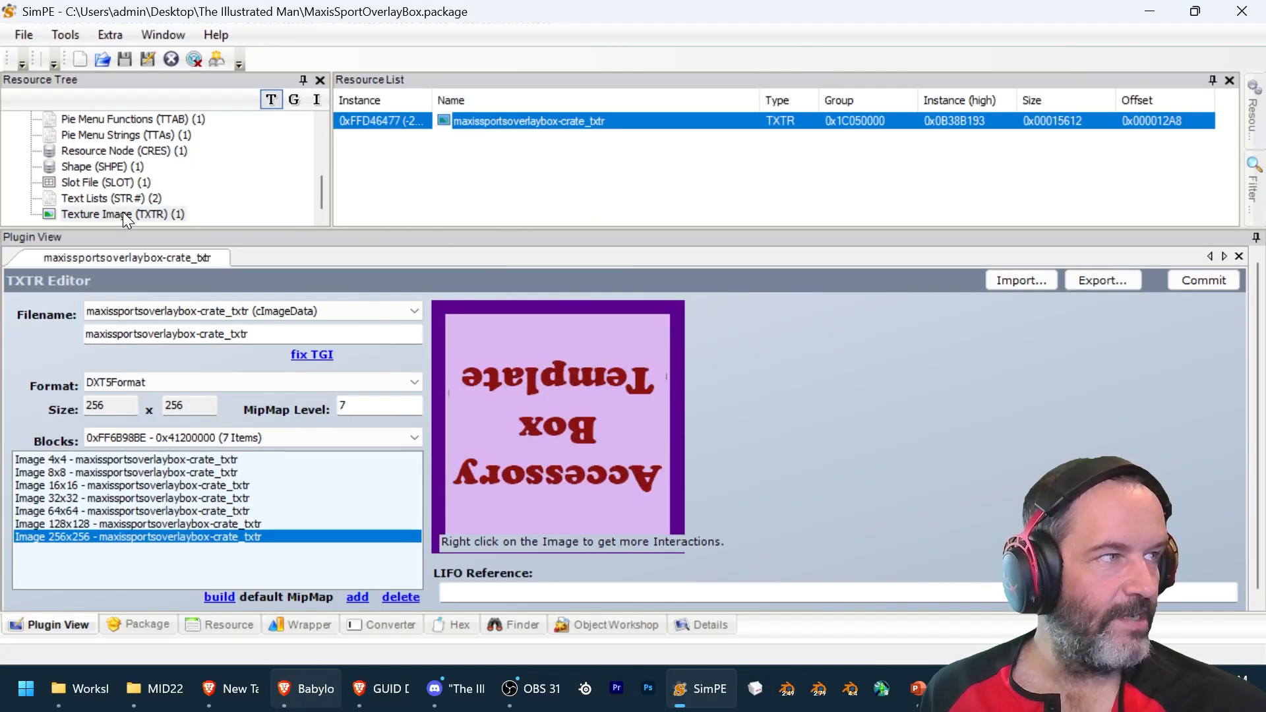
right_click(530, 345)
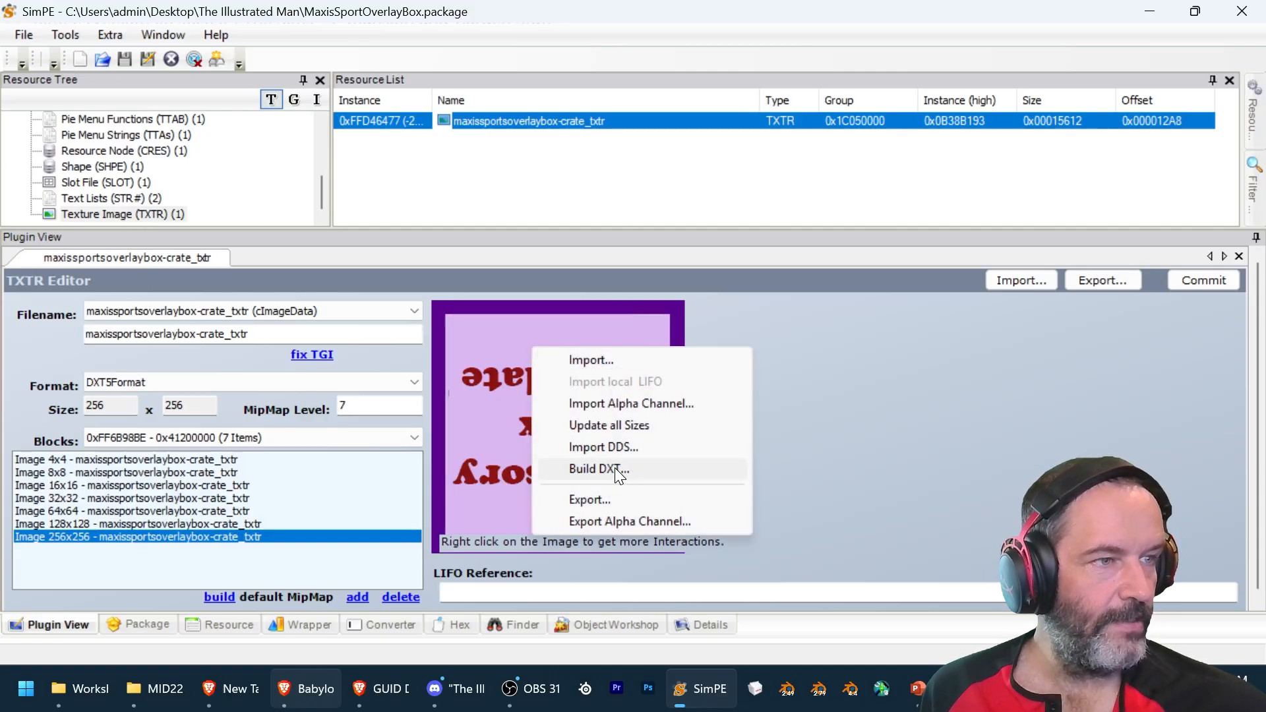
left_click(615, 468)
left_click(113, 234)
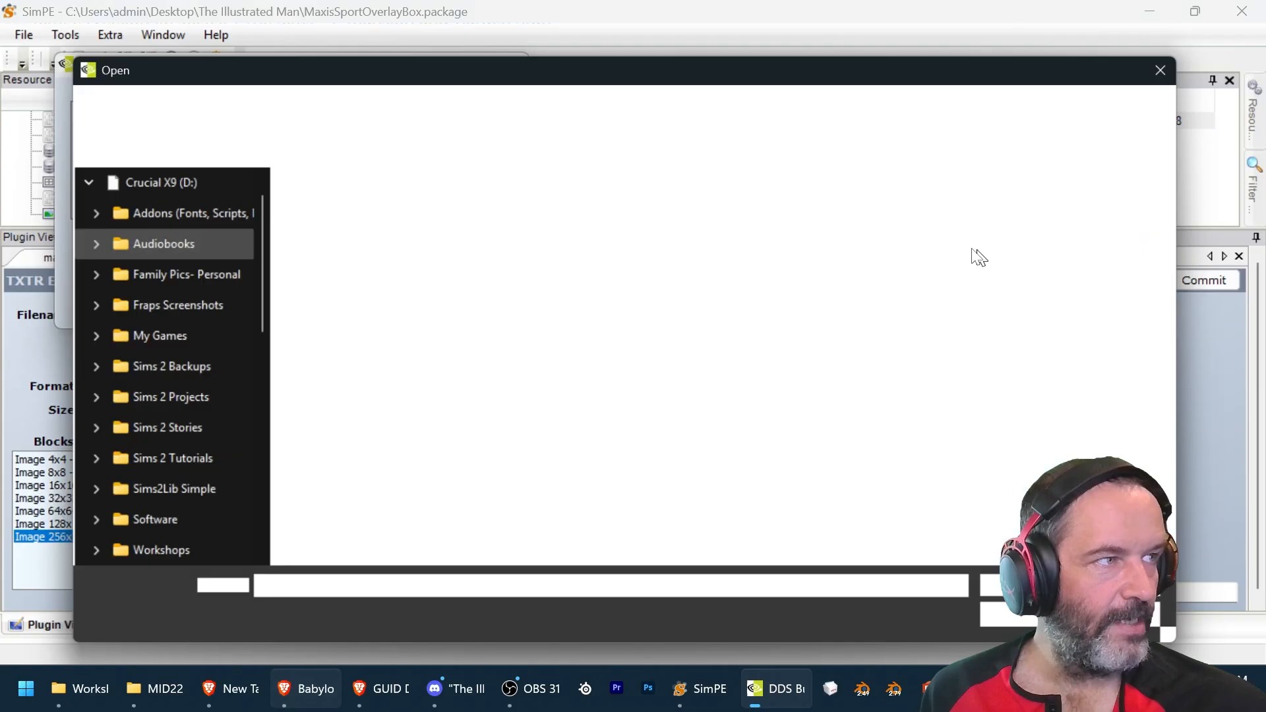
left_click(446, 229)
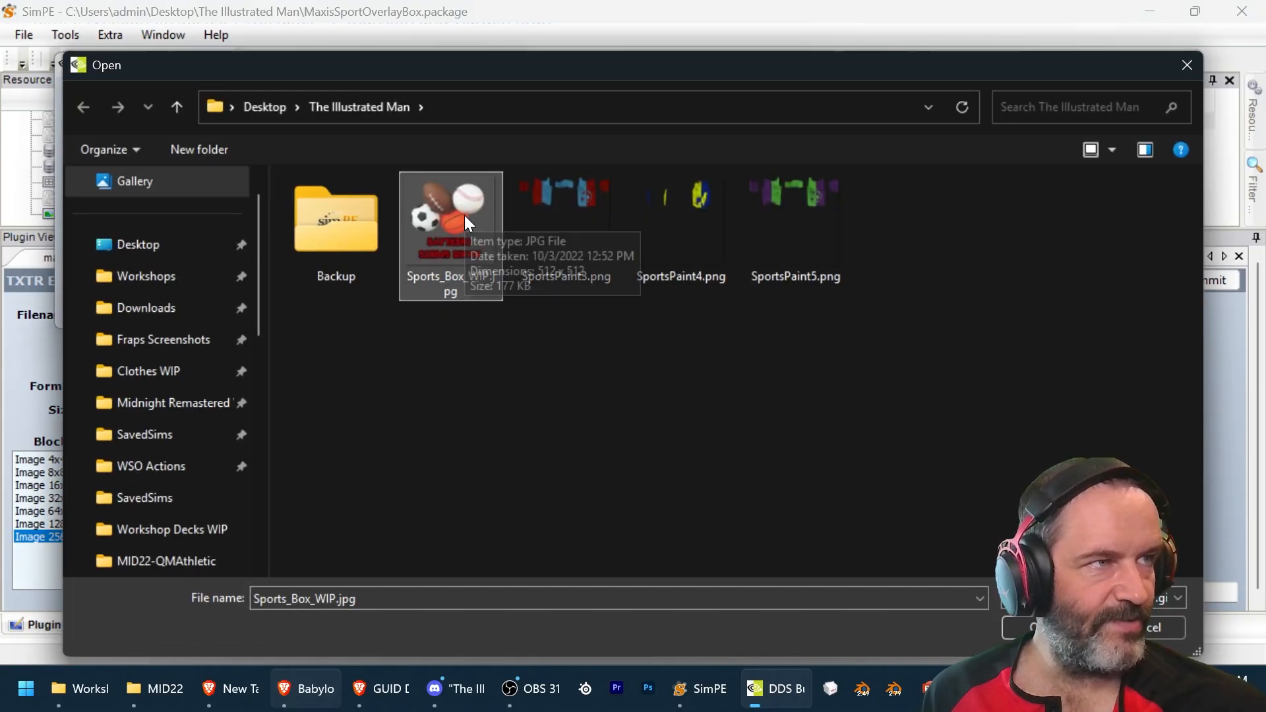
double_click(465, 216)
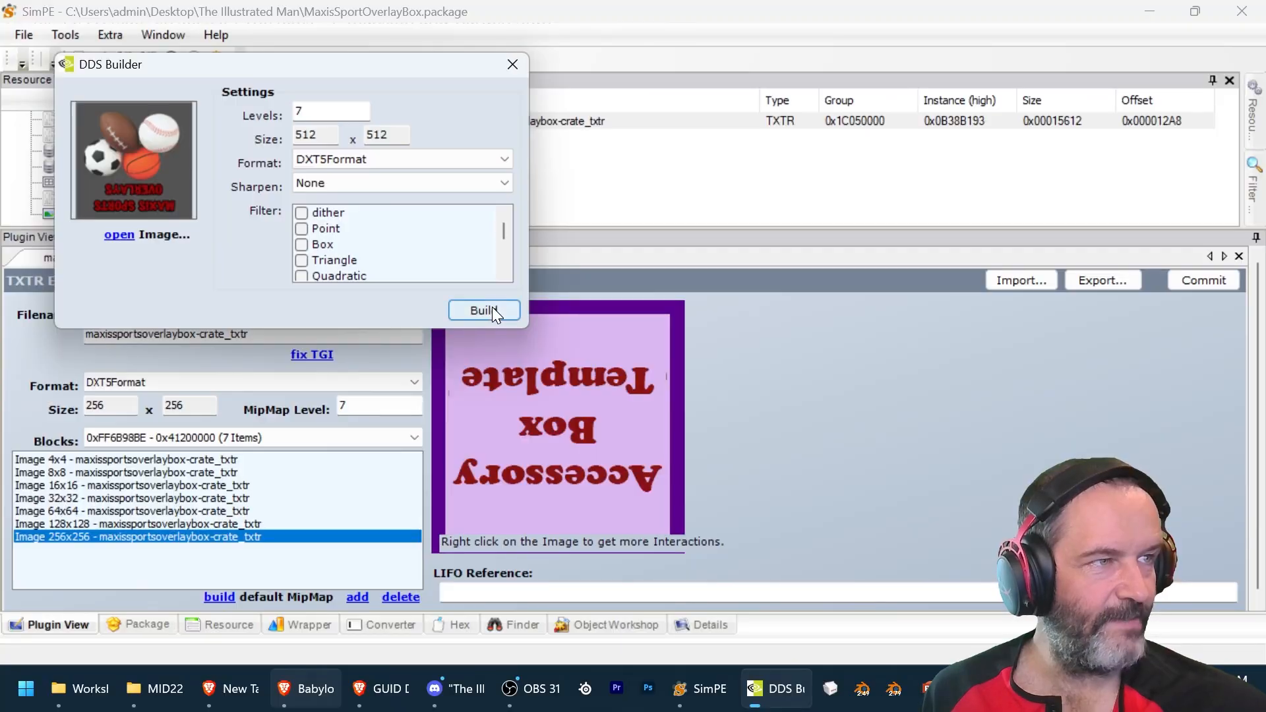
left_click(492, 307)
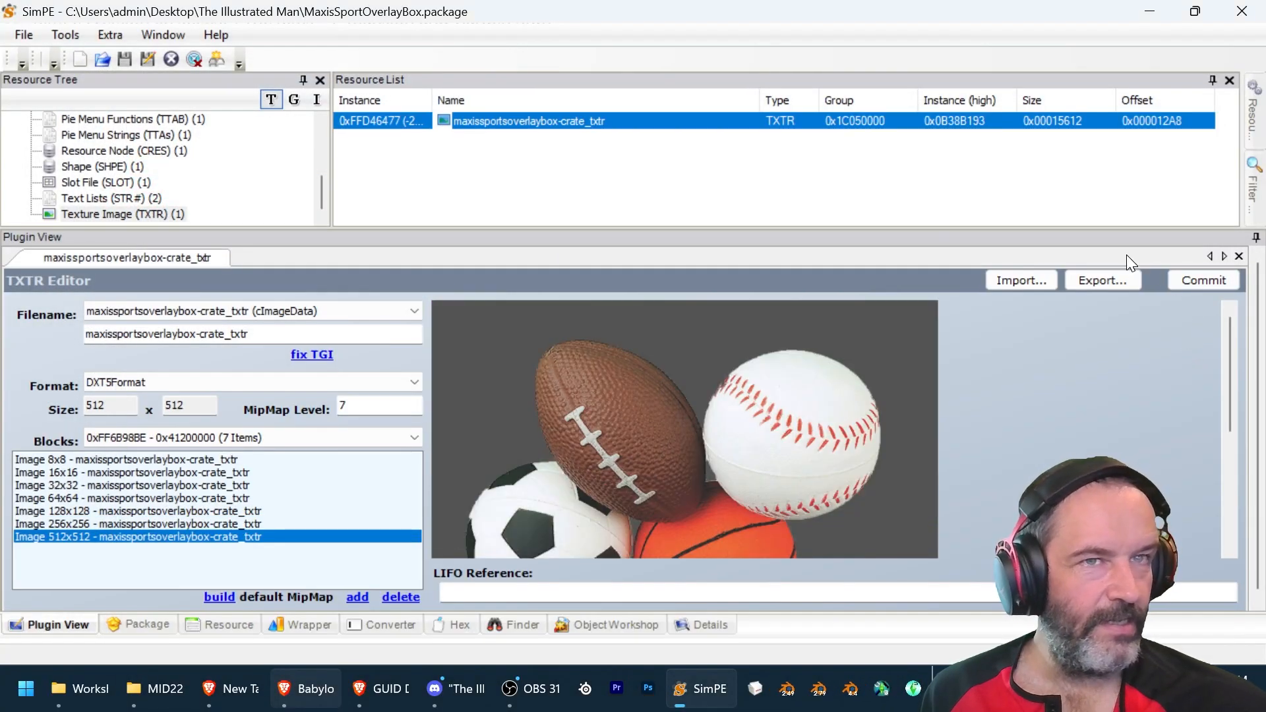
- Commit the rebuilt crate texture and save the package
left_click(1202, 280)
left_click(671, 399)
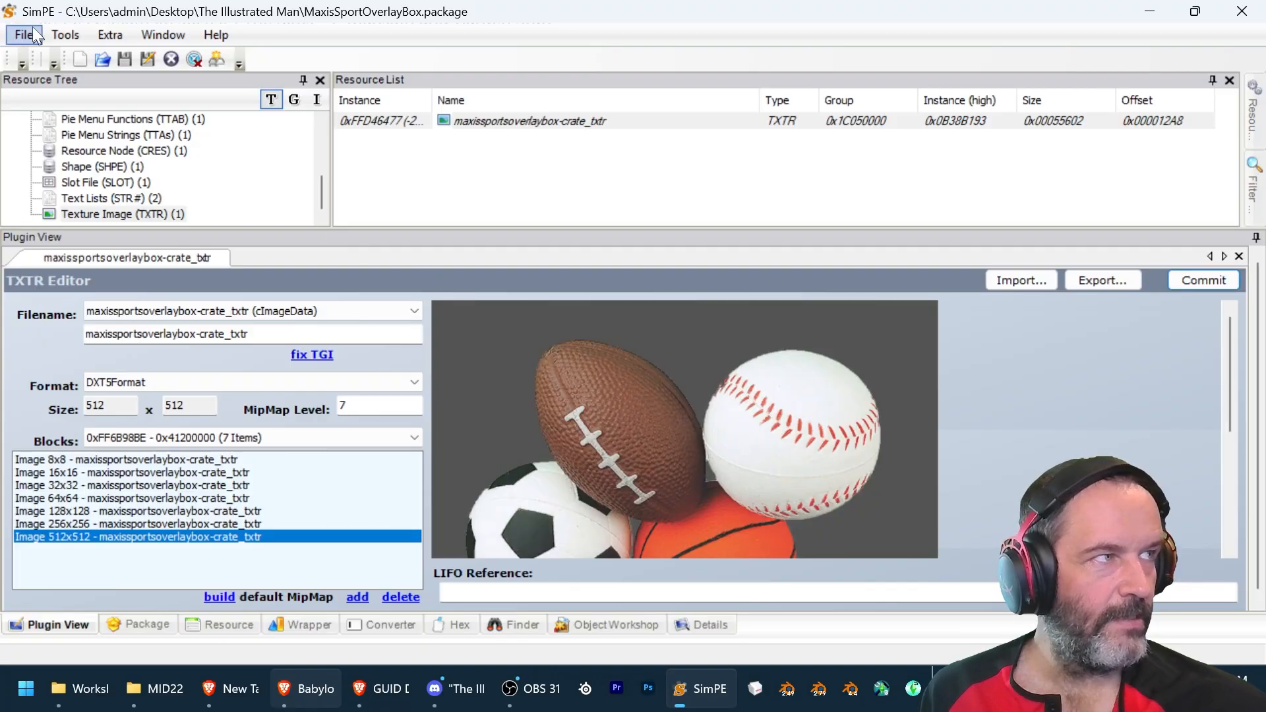
left_click(23, 32)
left_click(61, 146)
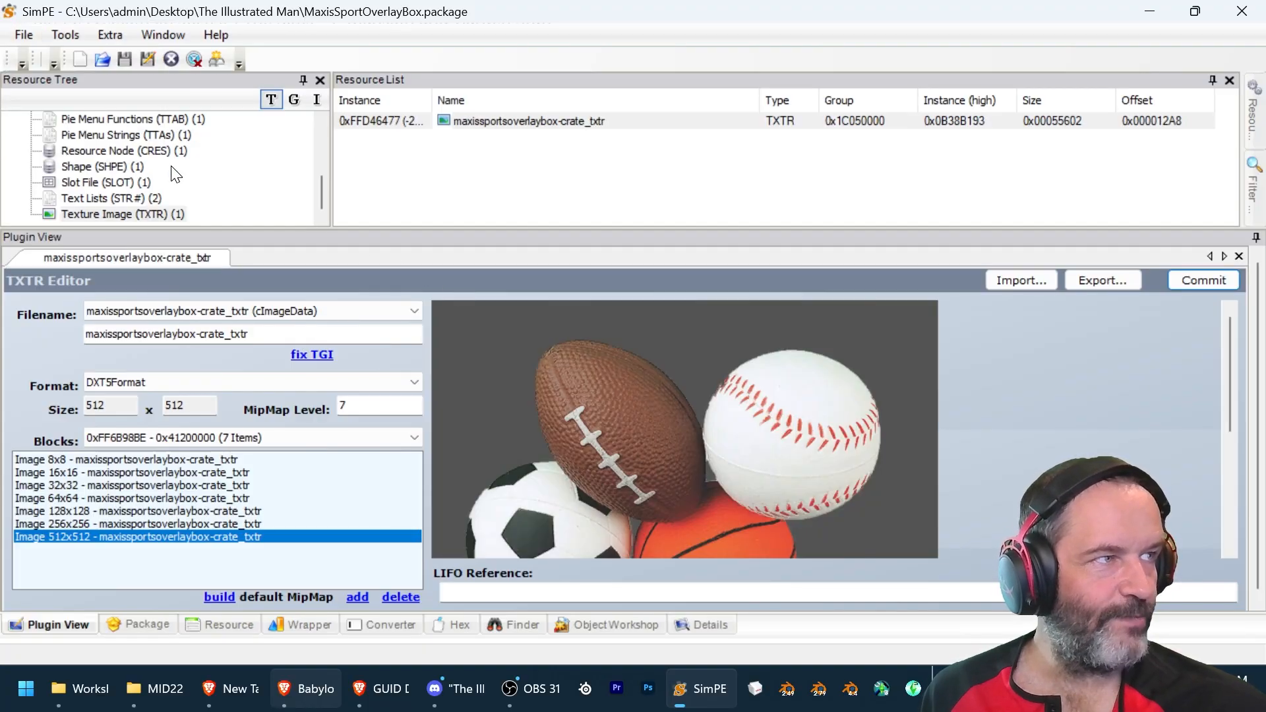
- Examine the Behaviour Constant Labels (TRCN) resources Overlay Tuning and Overlay GUIDs (lo then hi)
left_click(140, 199)
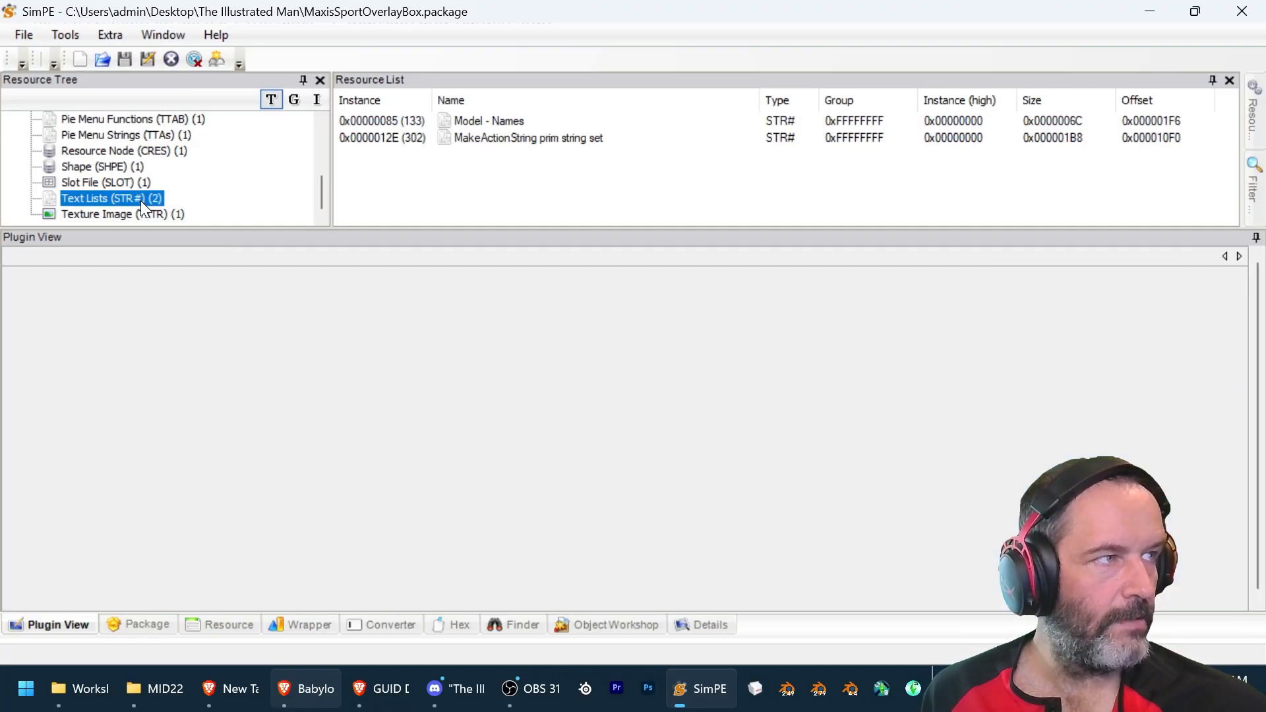
scroll(149, 191, "up", 4)
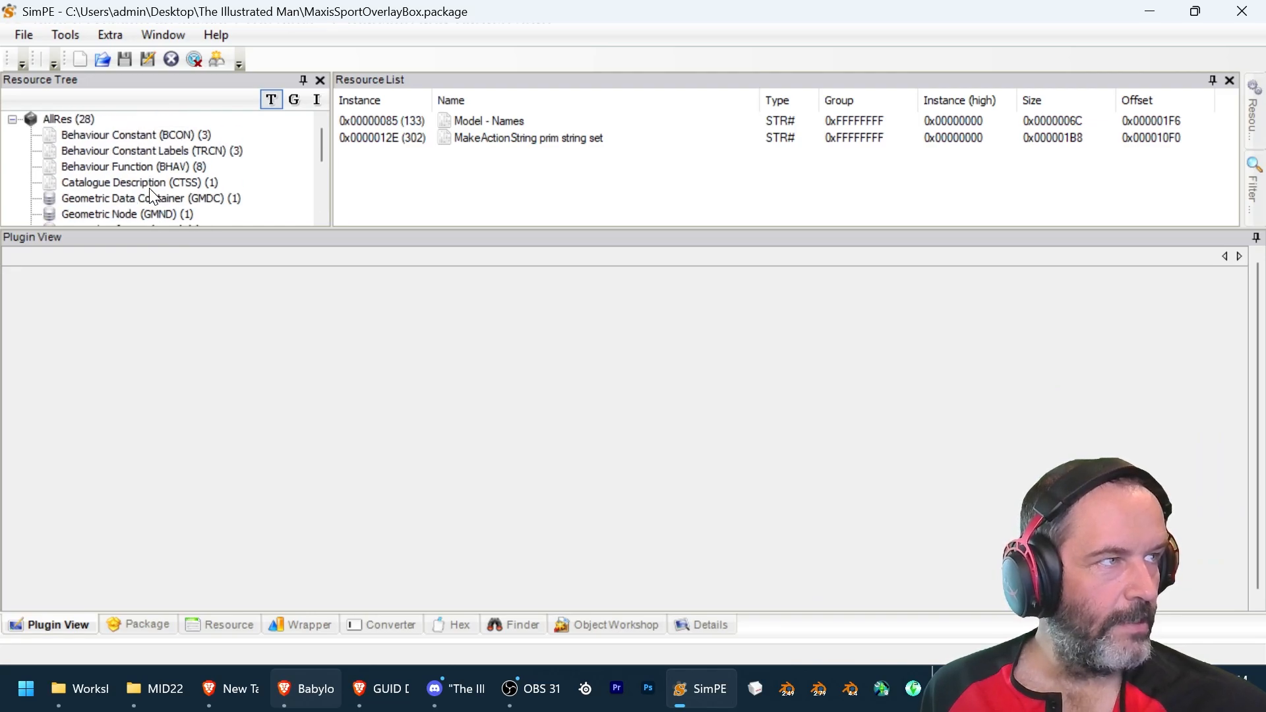
left_click(170, 153)
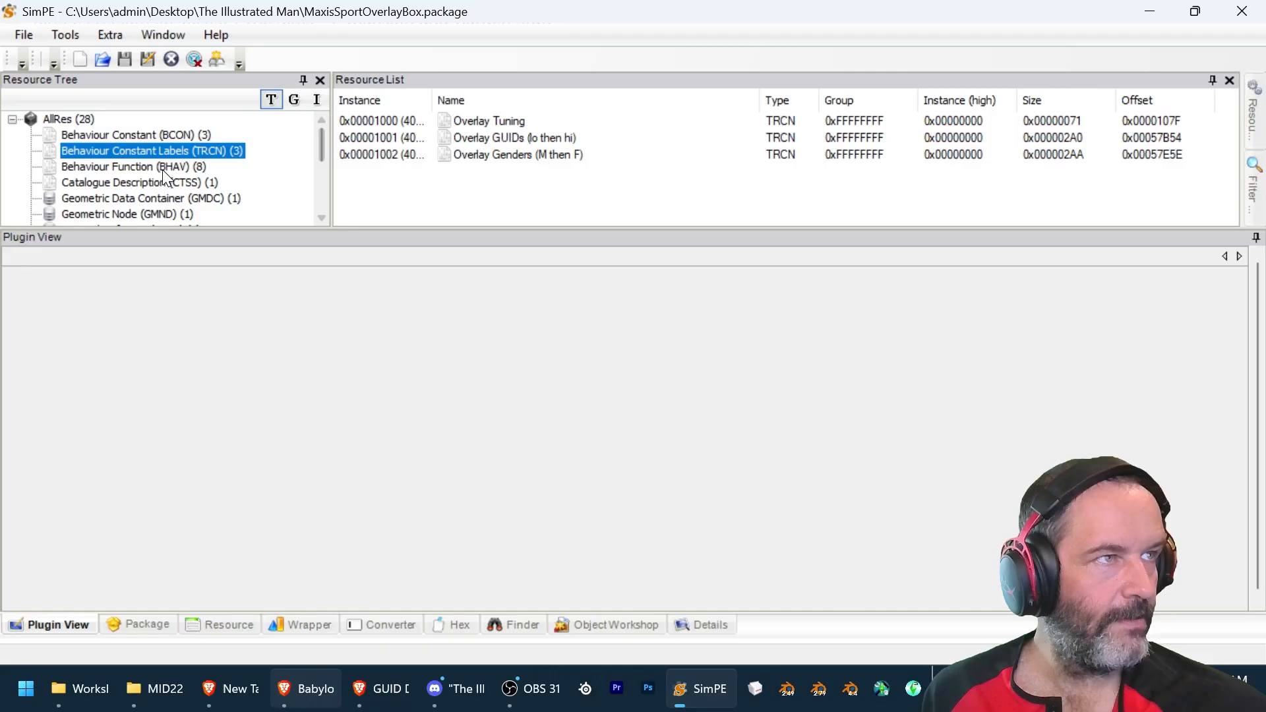
left_click(473, 121)
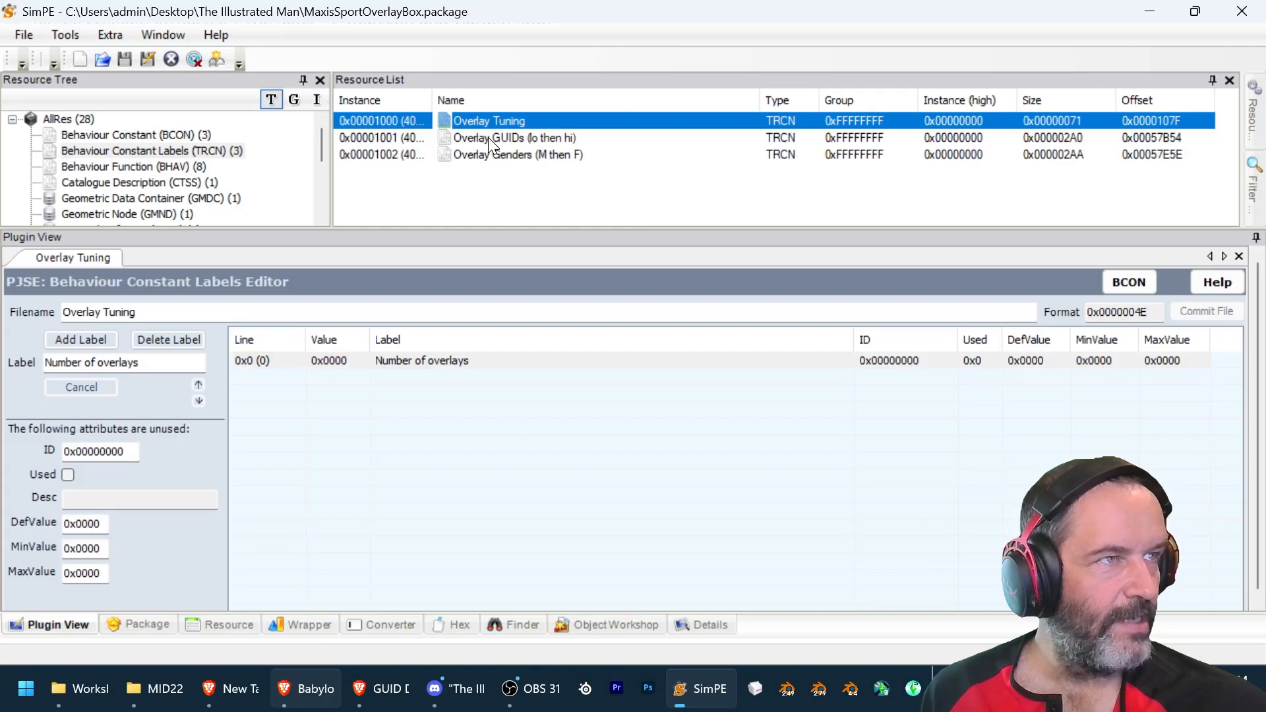
left_click(488, 137)
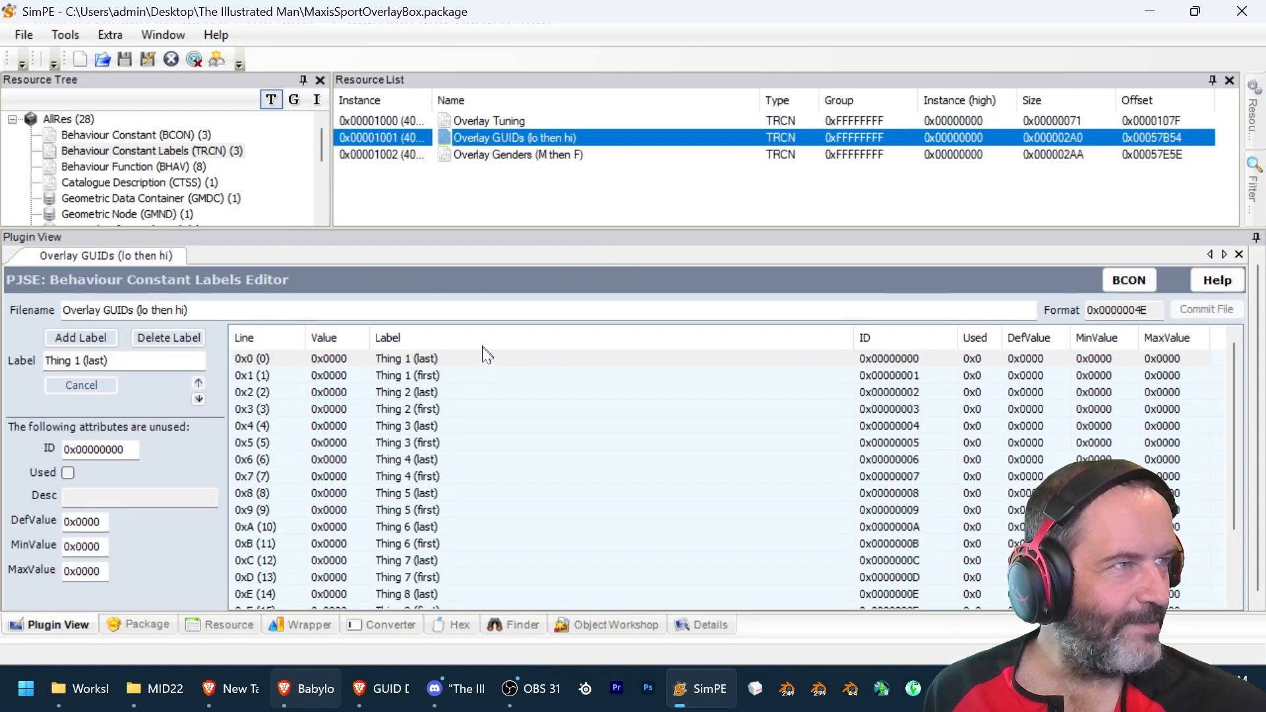
- Rename the label of line 0x0 in Overlay GUIDs (lo then hi) as "Maxis Sports Overlay 1 (last)"
left_click(421, 358)
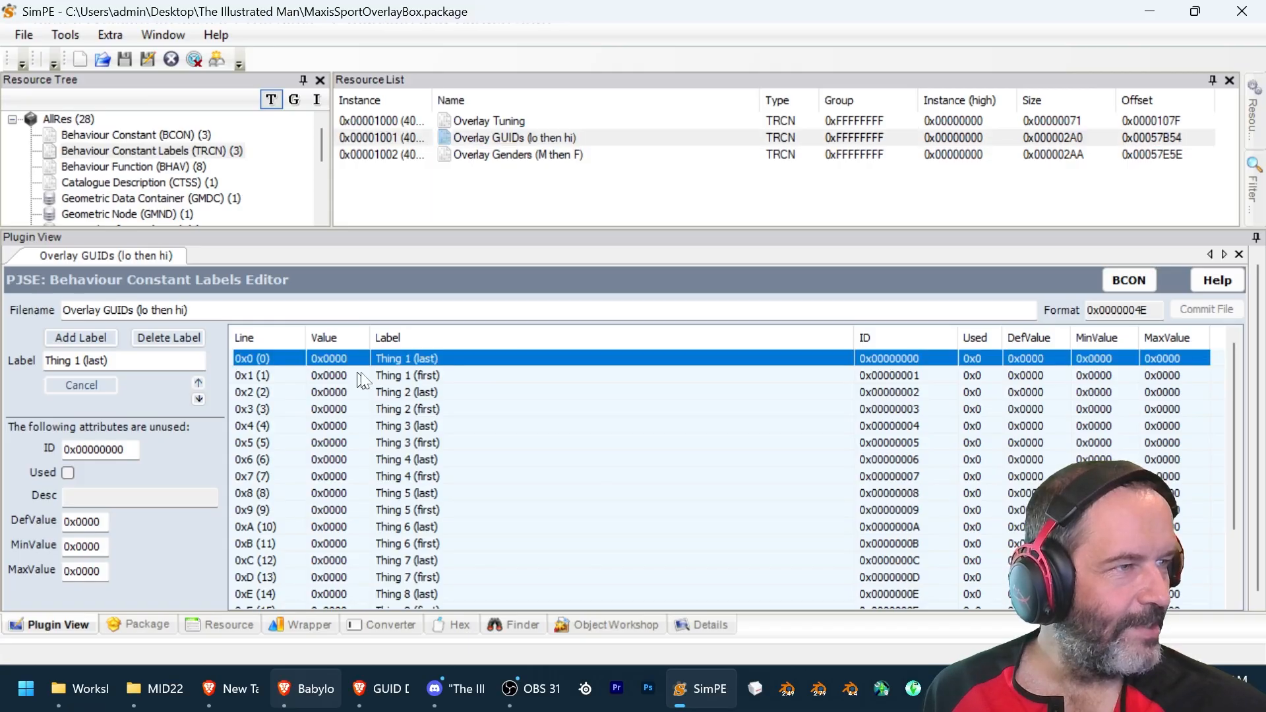
left_click_drag(80, 361, 4, 365)
type("Maxis S")
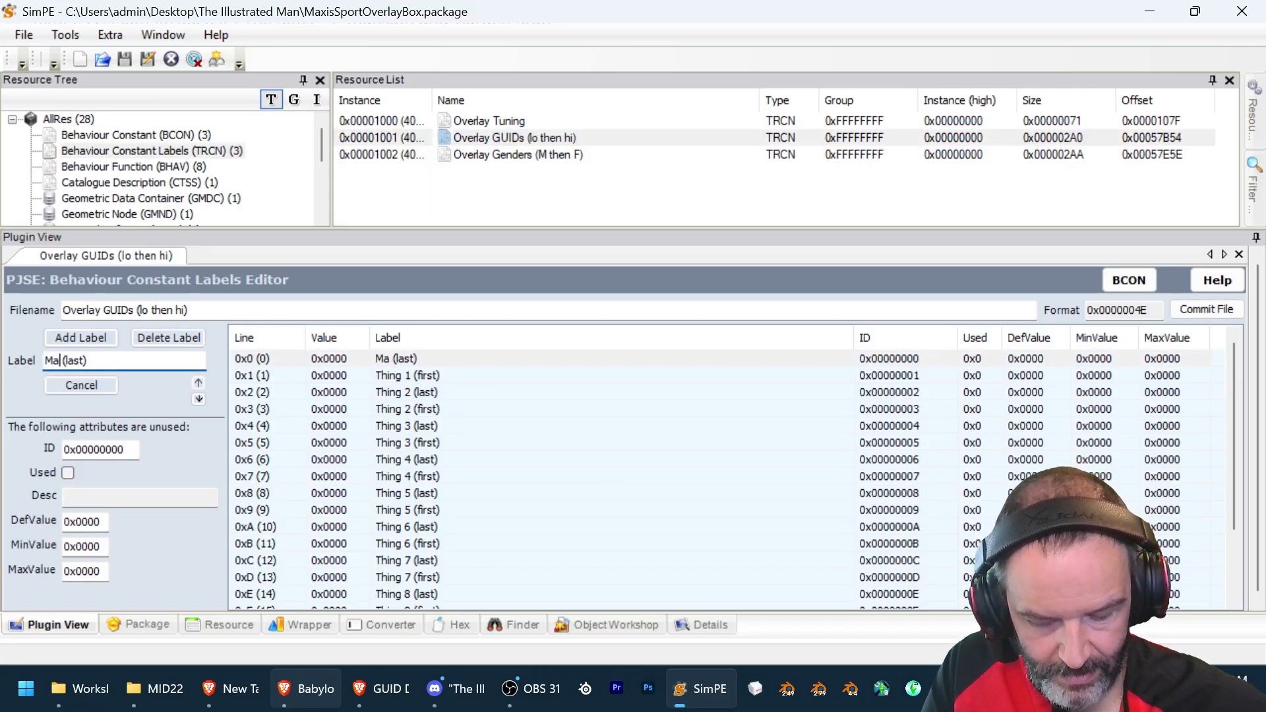
type("p")
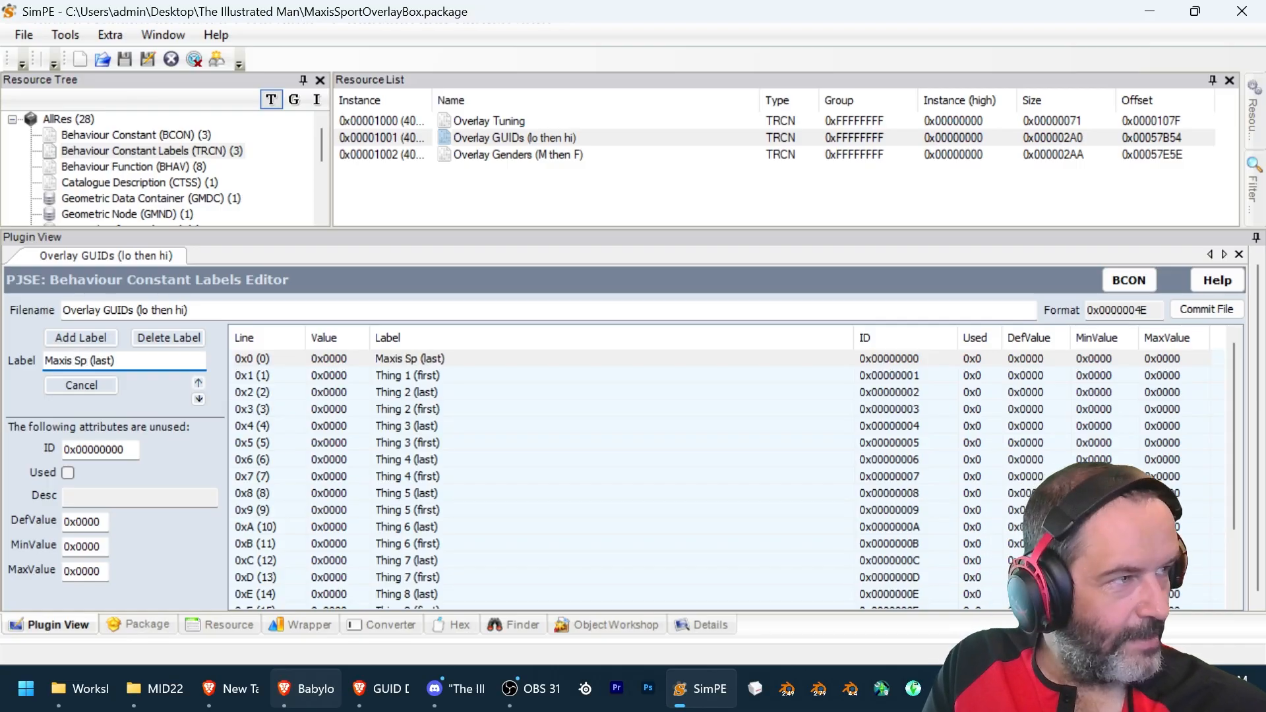
key("BackSpace")
type("ports ove")
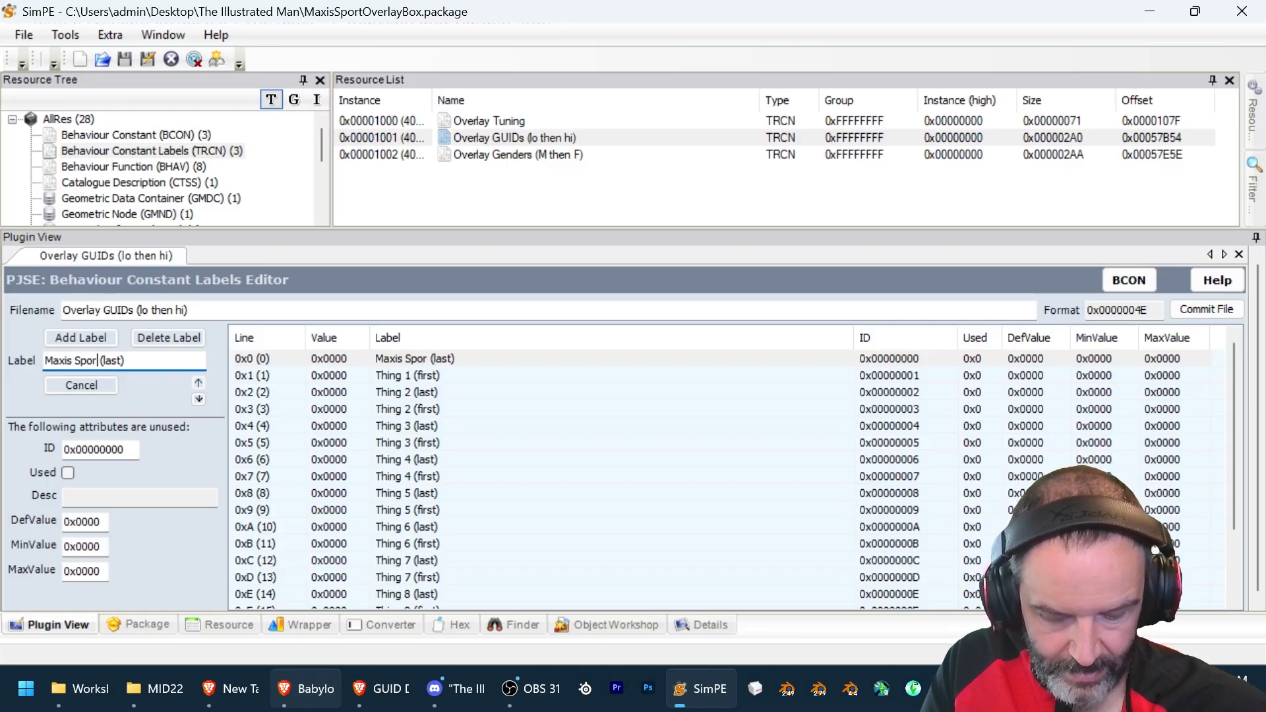
type("rlay 1")
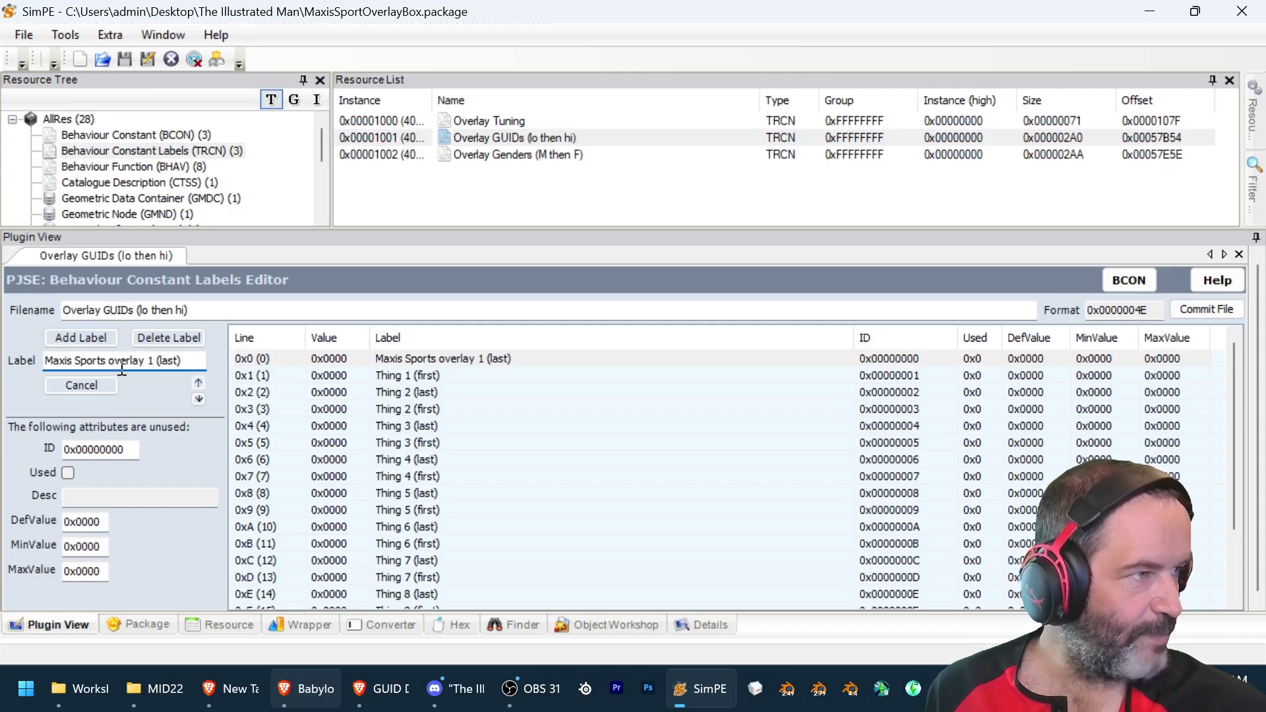
key("BackSpace")
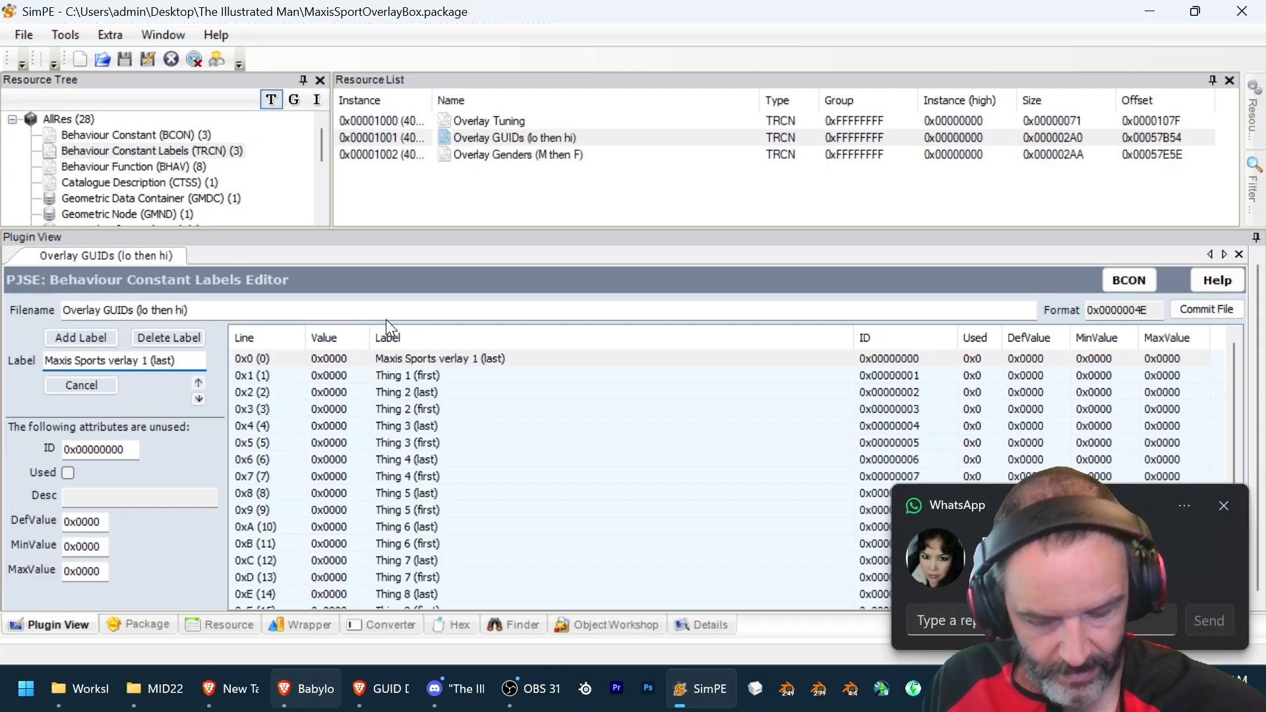
type("O")
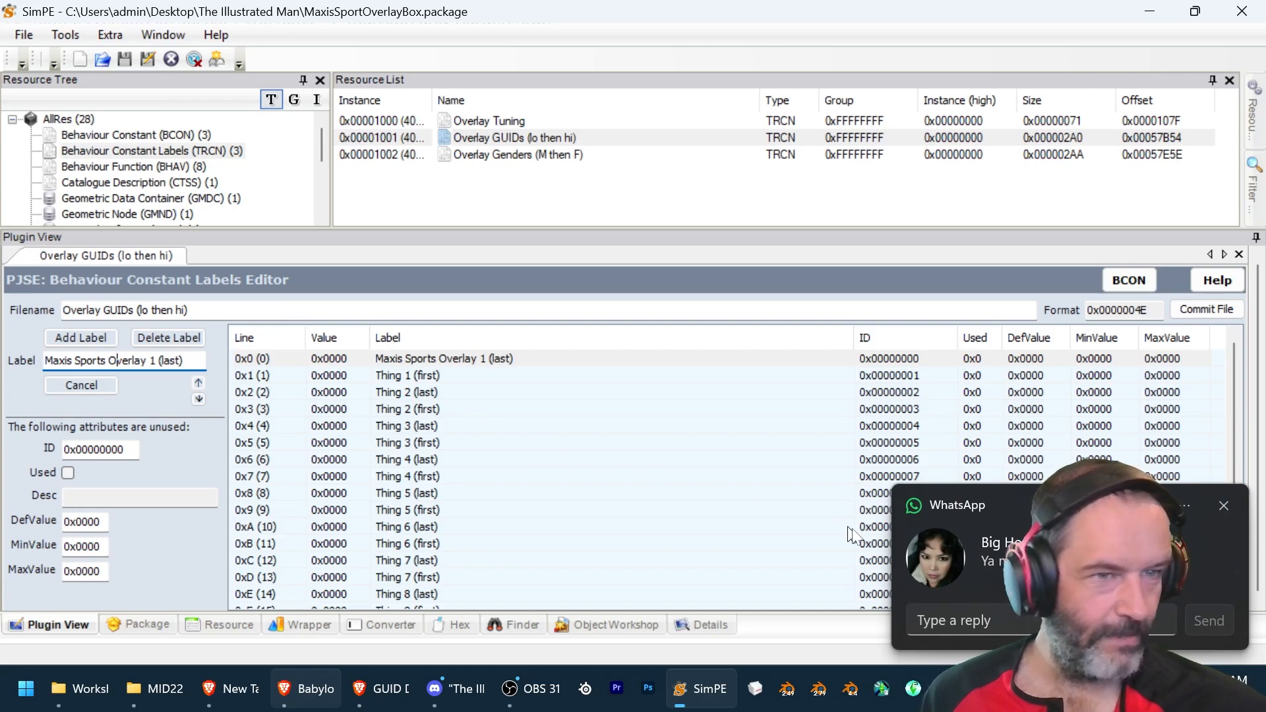
- Send a short reply to the incoming WhatsApp message from its notification
left_click(1022, 620)
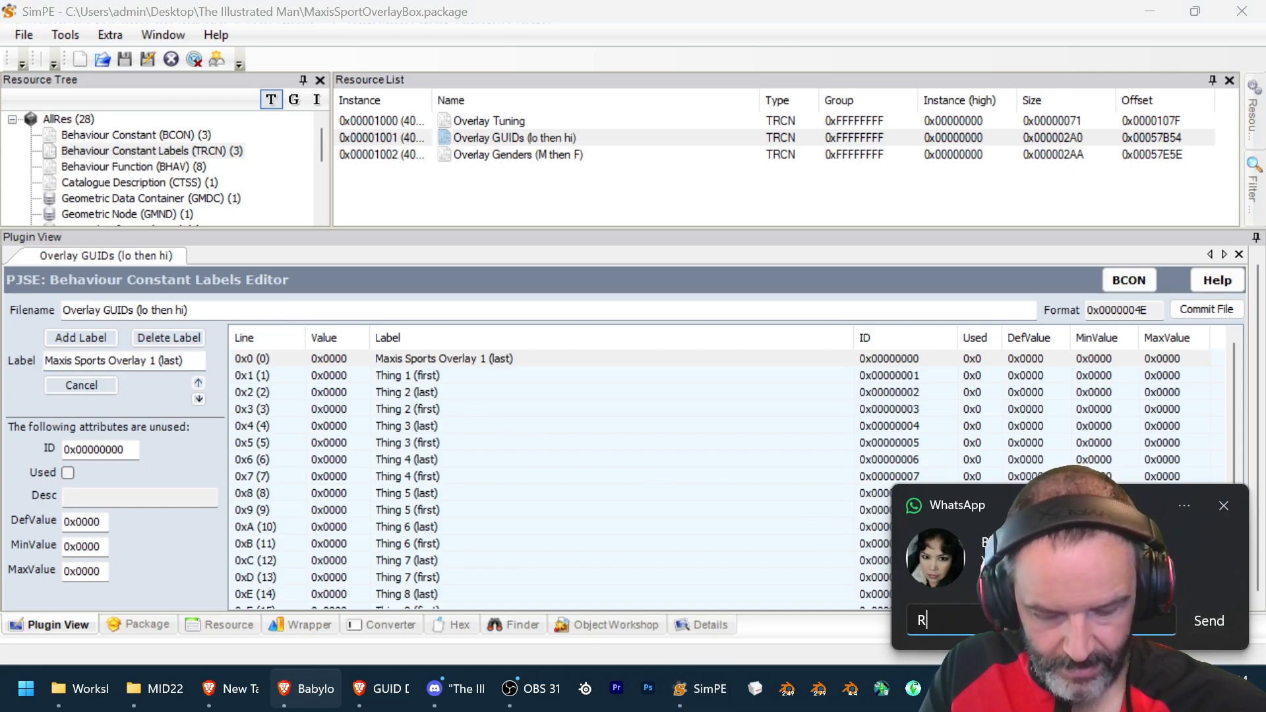
type("Rita vo")
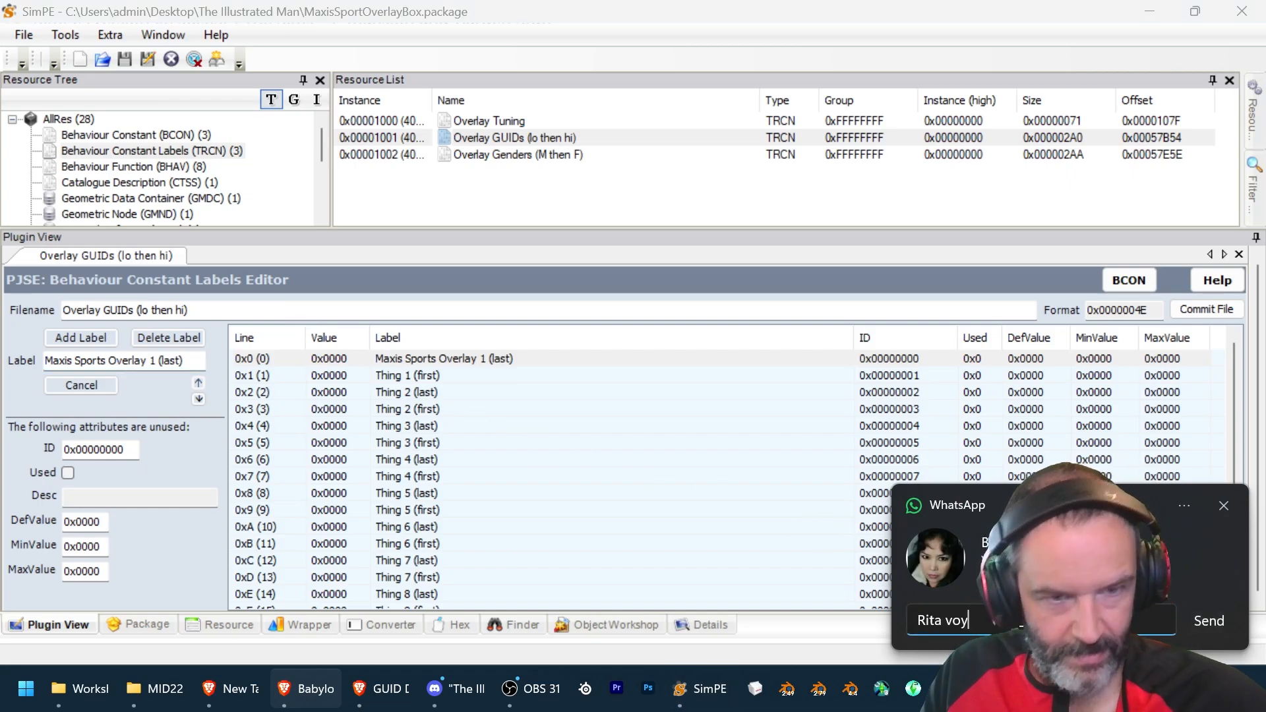
type("y")
key("shift+Return")
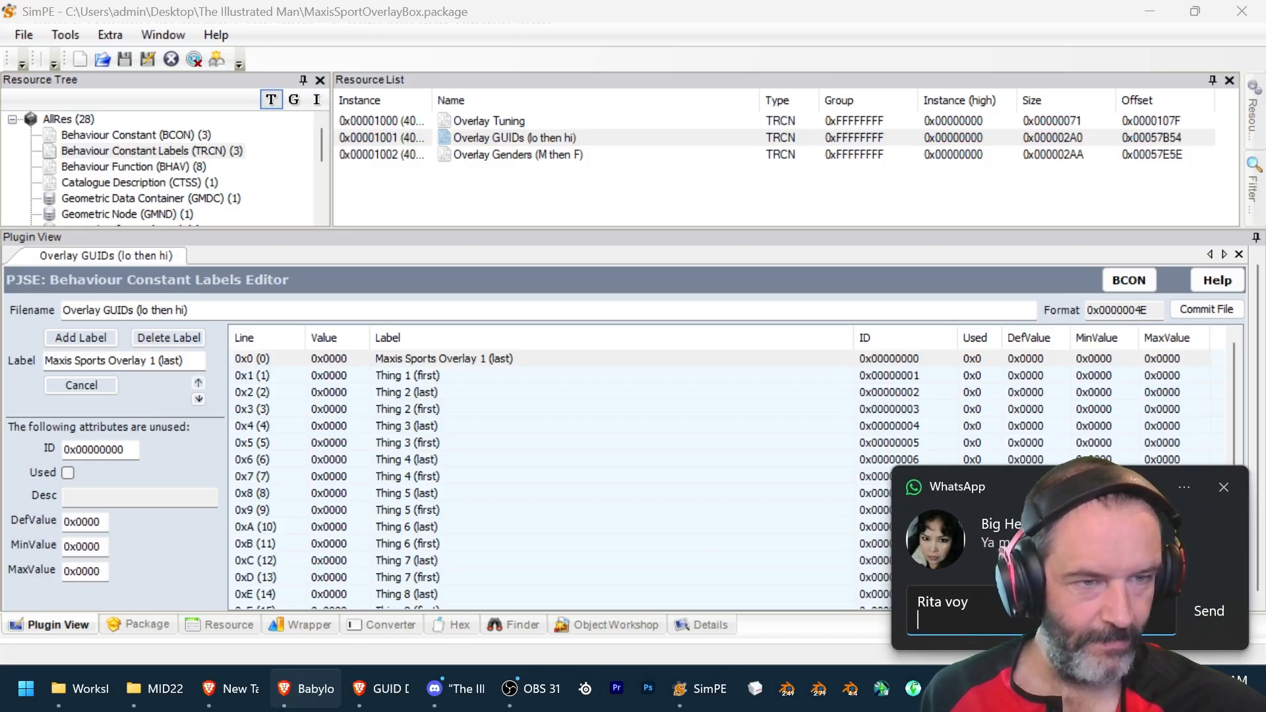
left_click(1209, 610)
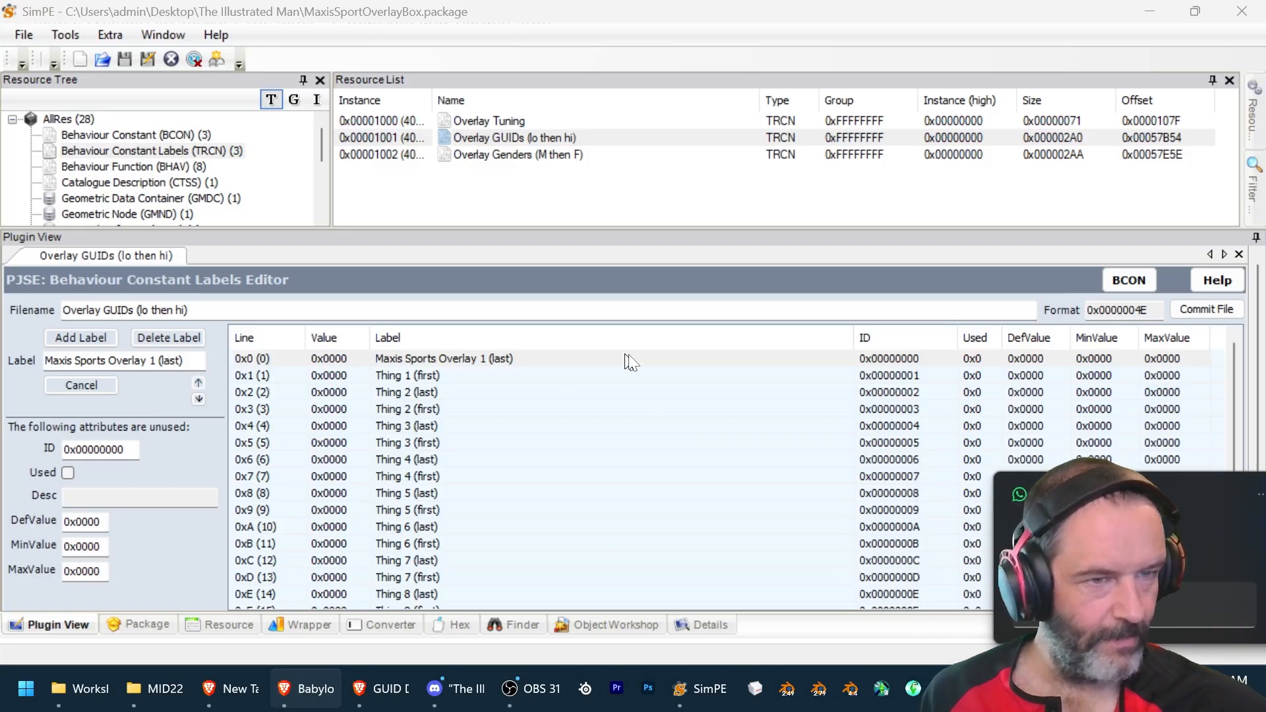
- Reuse the first label's wording to rename line 0x1 as "Maxis Sports Overlay 1 (first)"
left_click(430, 362)
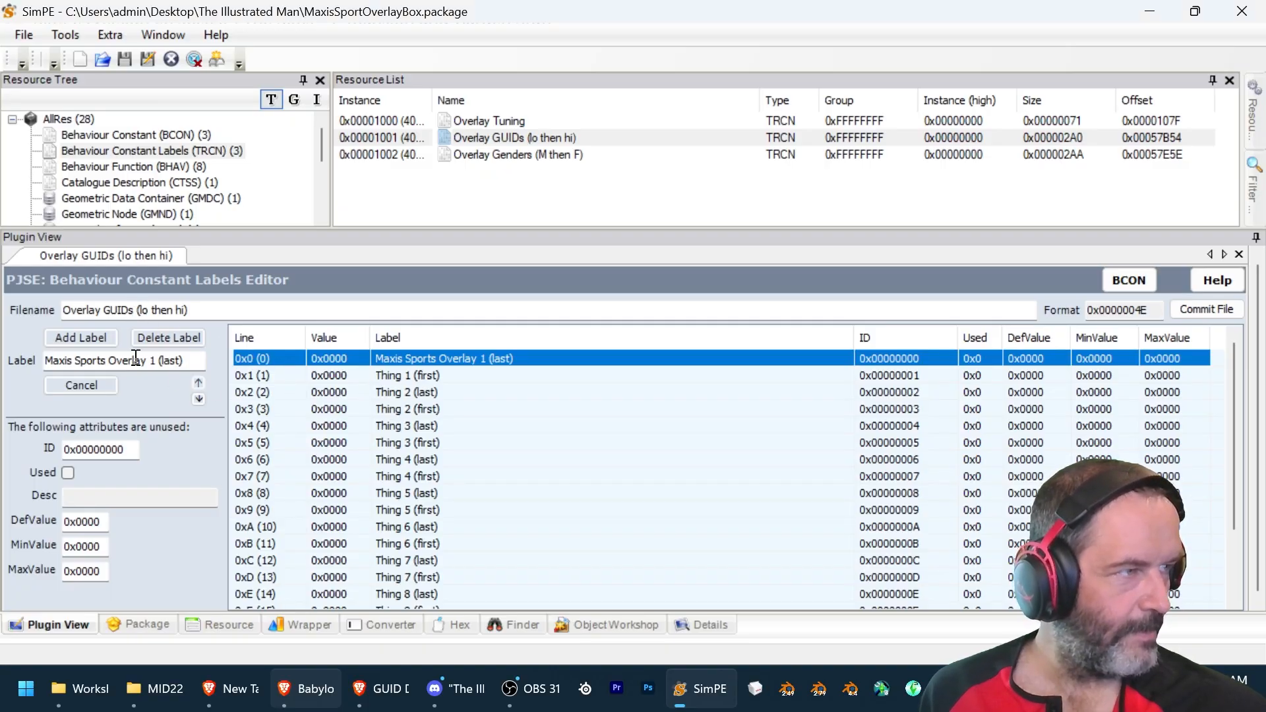
left_click_drag(156, 360, 29, 356)
key("ctrl+c")
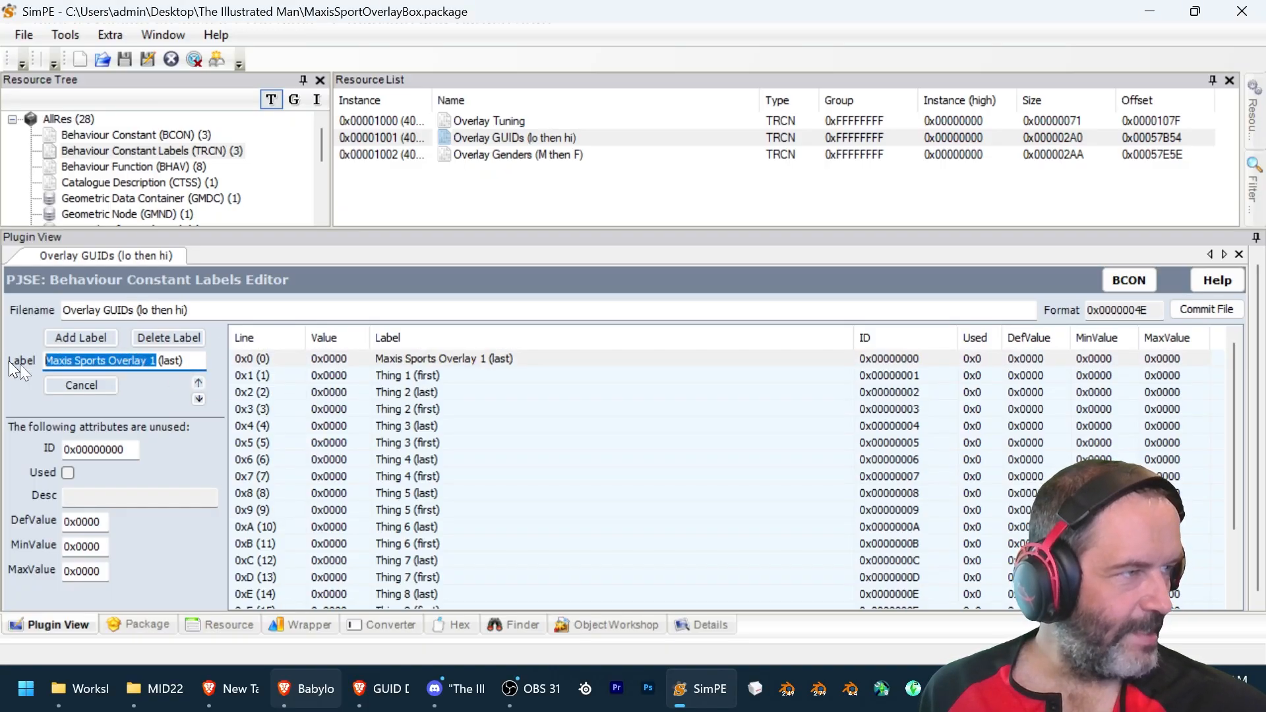
left_click(413, 378)
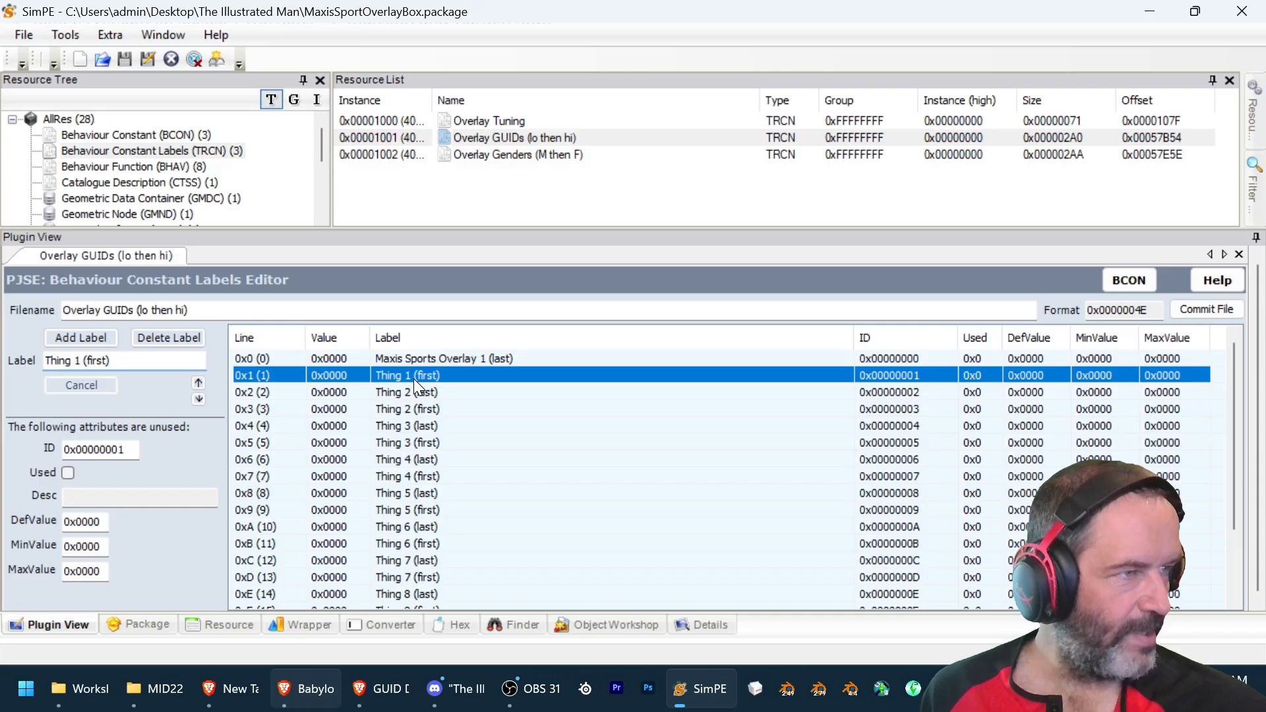
left_click_drag(83, 362, 43, 361)
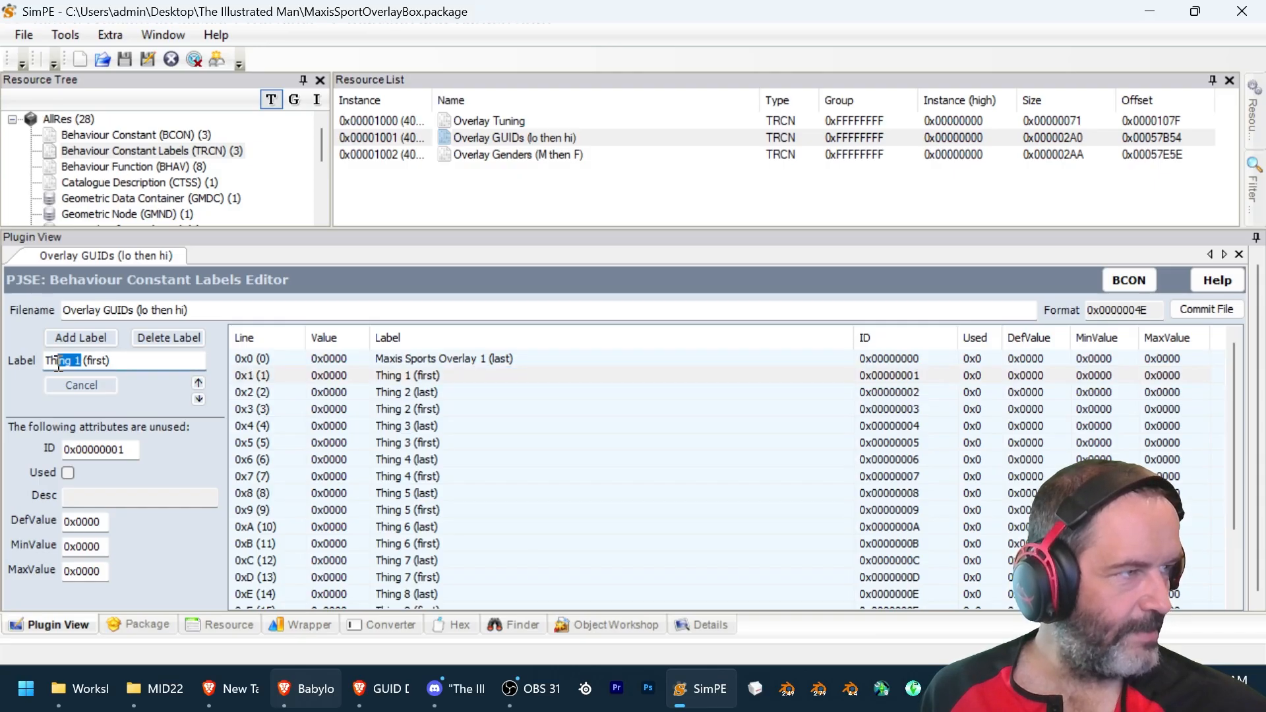
key("ctrl+v")
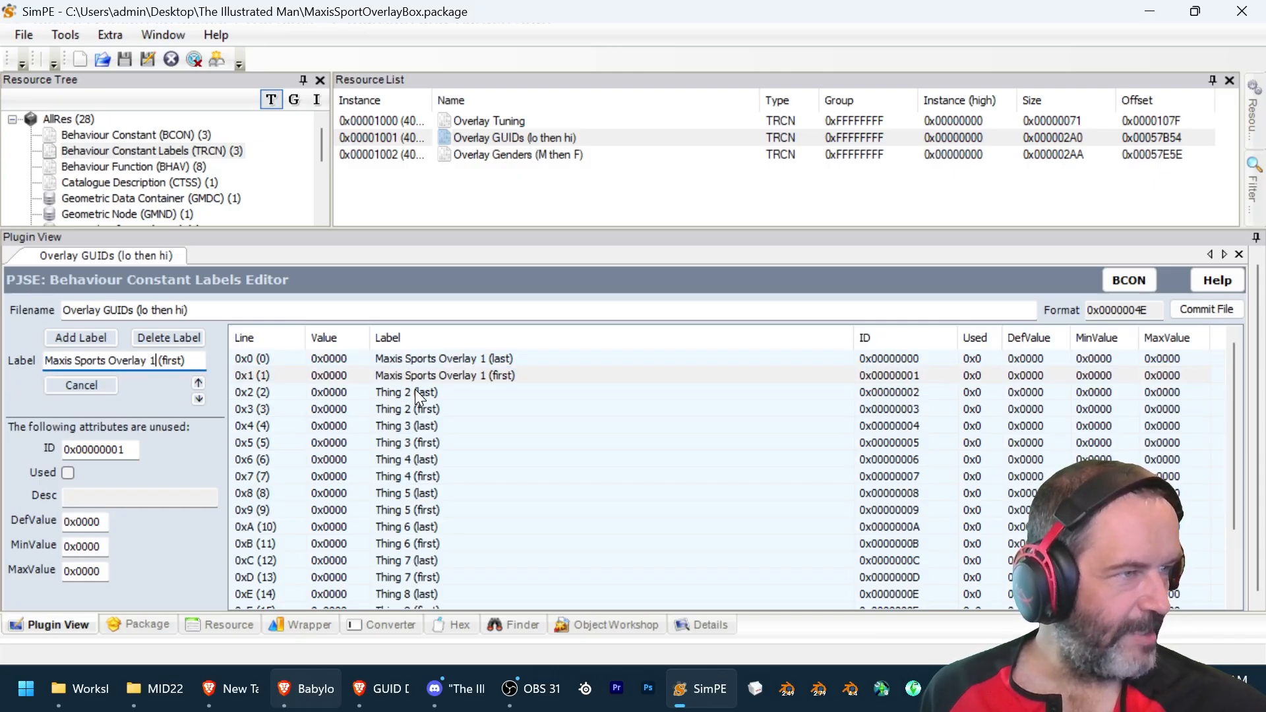
- Rename the label of line 0x2 as "Maxis Sports Overlay 2 (last)"
left_click(414, 389)
left_click_drag(79, 361, 43, 361)
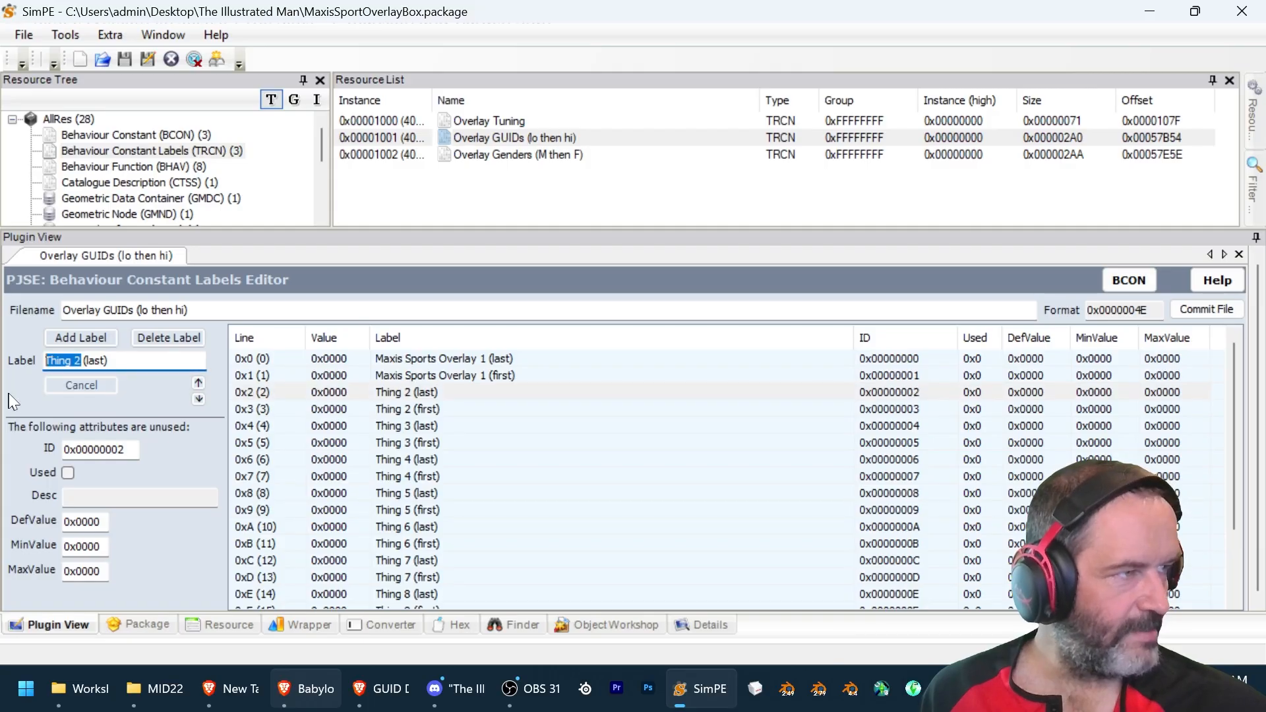
key("ctrl+v")
key("BackSpace")
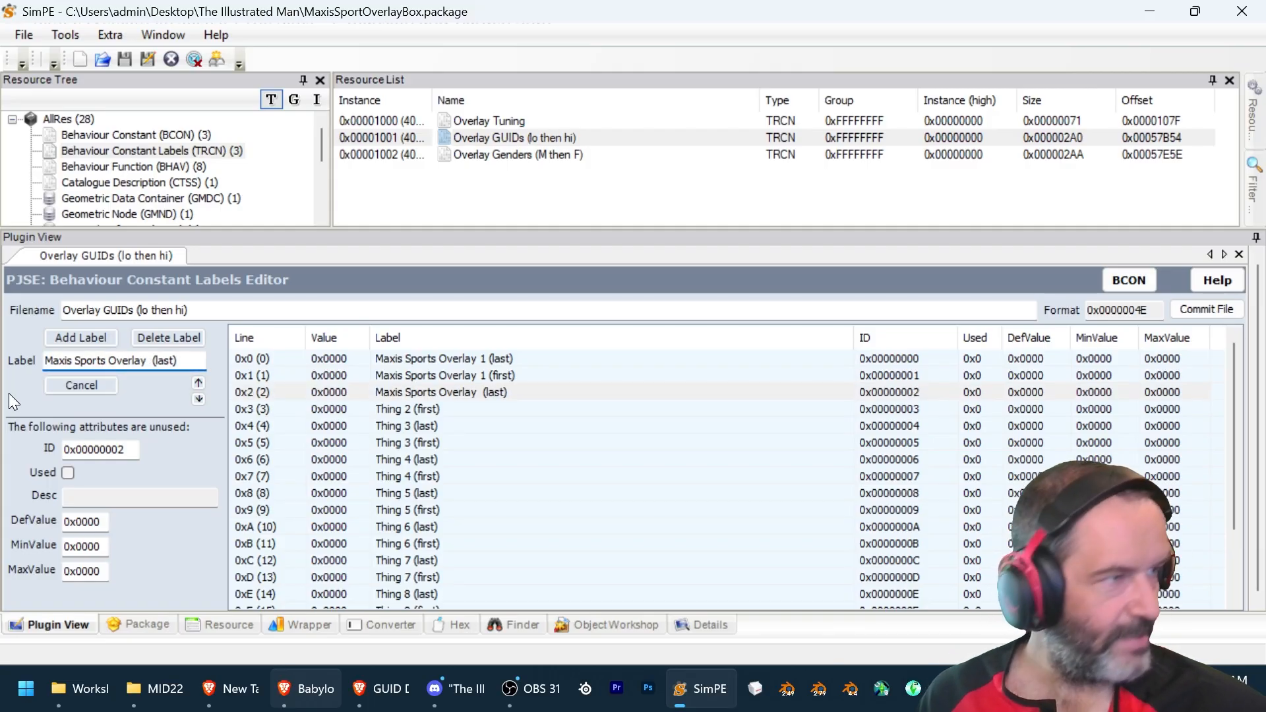
type("2")
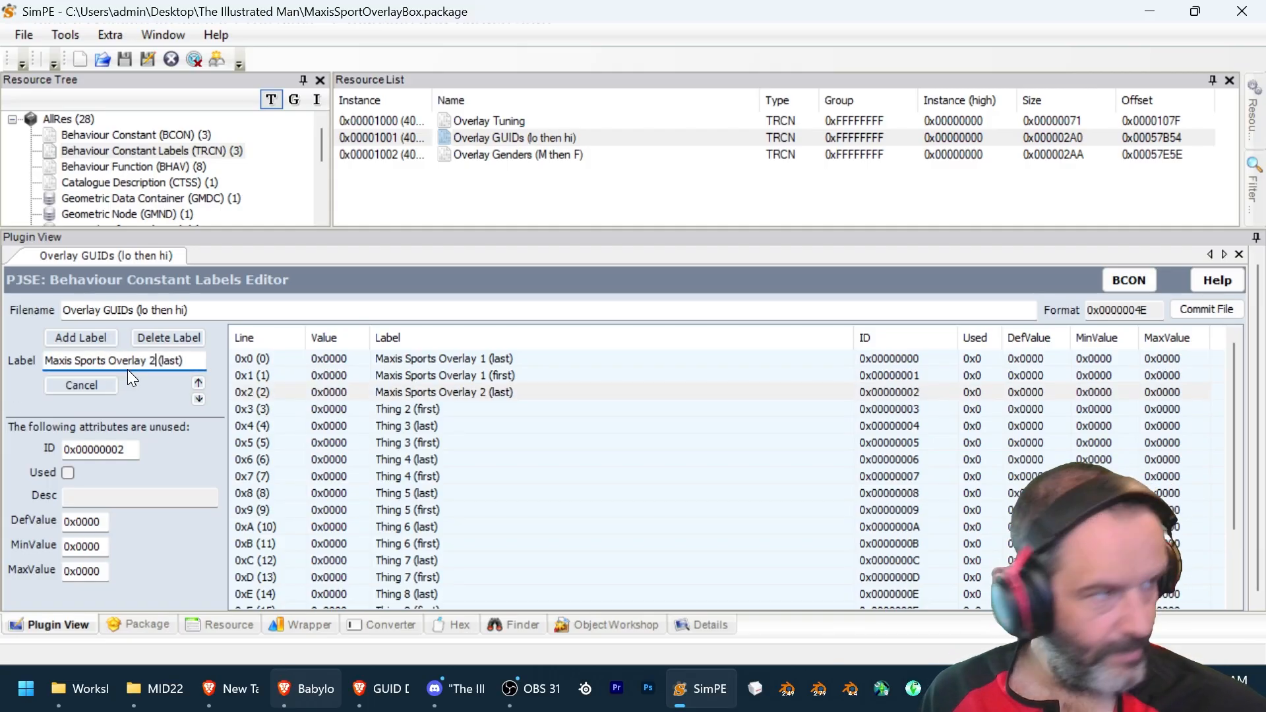
- Copy the "Maxis Sports Overlay 2" wording into line 0x3 so its label reads "Maxis Sports Overlay 2 (first)"
left_click_drag(153, 362, 44, 361)
key("ctrl+c")
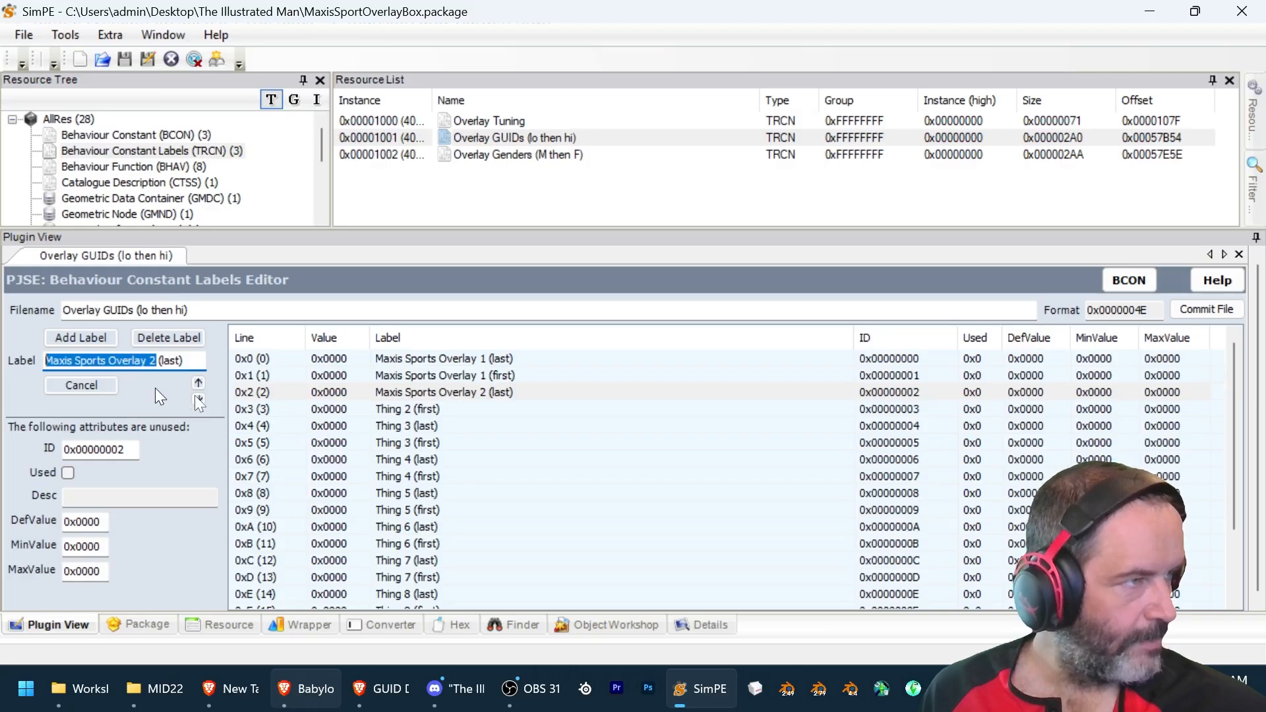
left_click(447, 412)
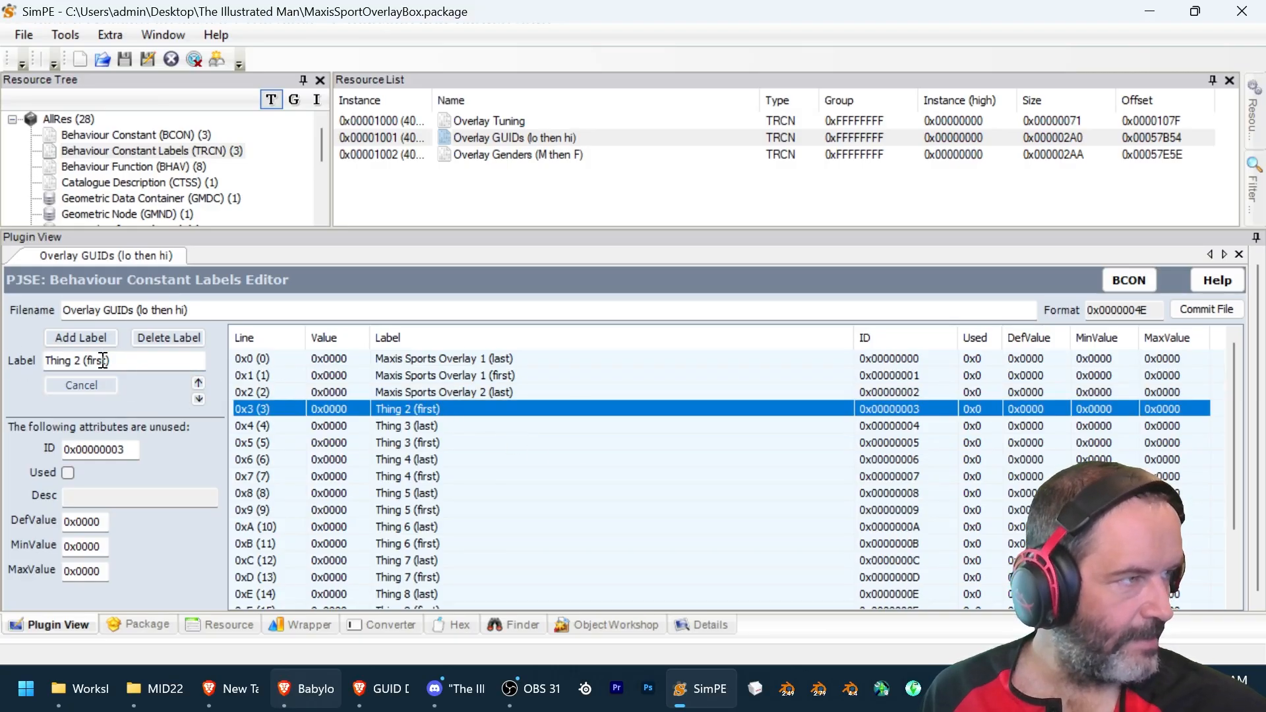
left_click(79, 360)
left_click_drag(80, 360, 51, 381)
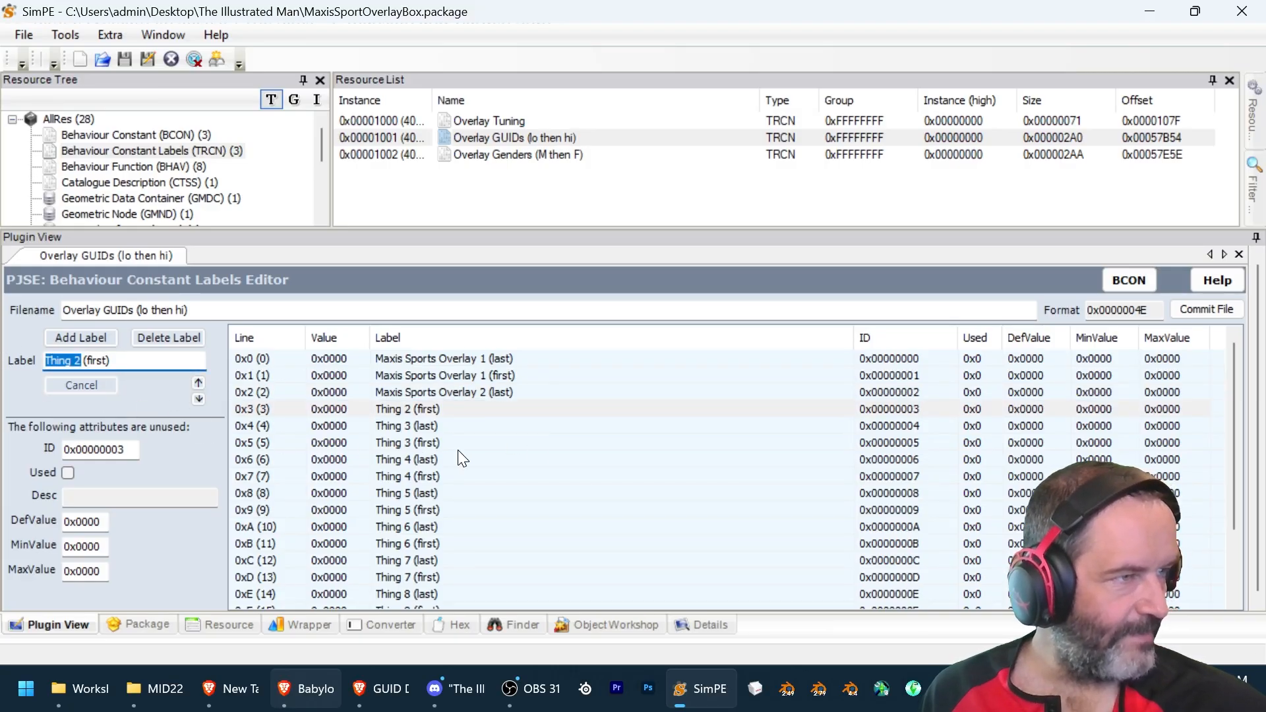
key("ctrl+v")
- Rename the label of line 0x4 as "Maxis Sports Overlay 3 (last)"
left_click(413, 425)
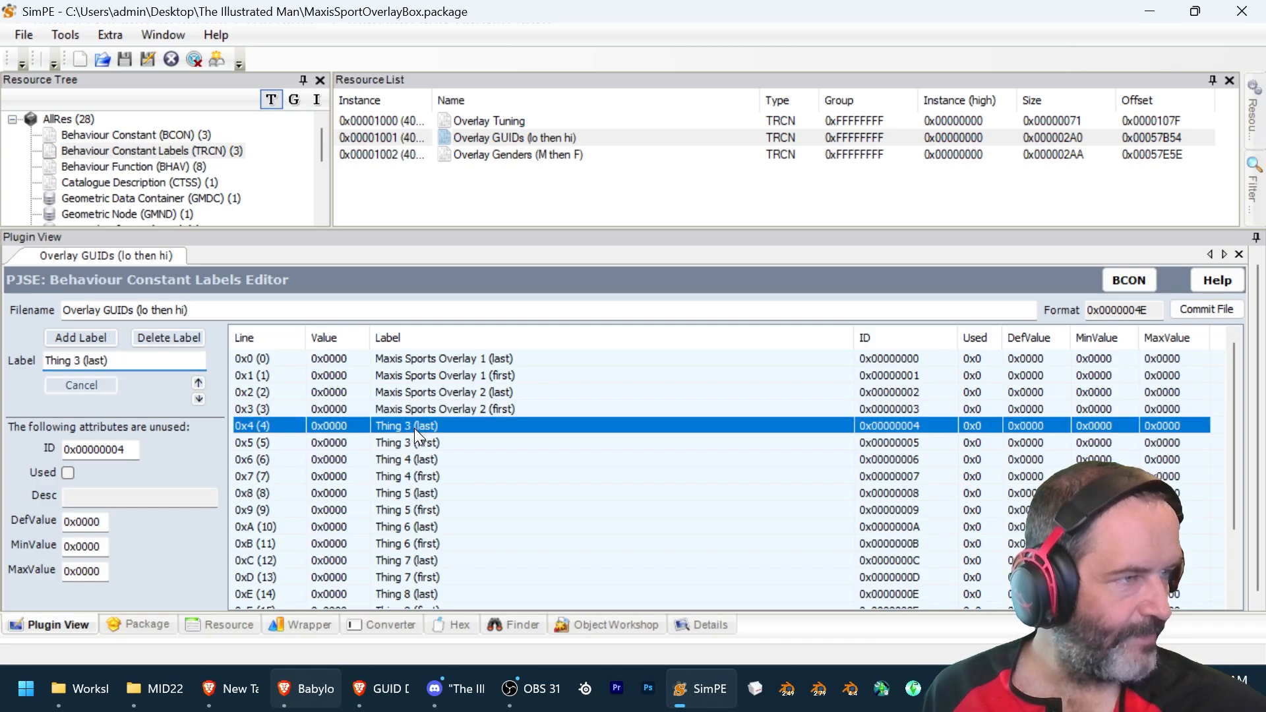
left_click_drag(85, 360, 4, 360)
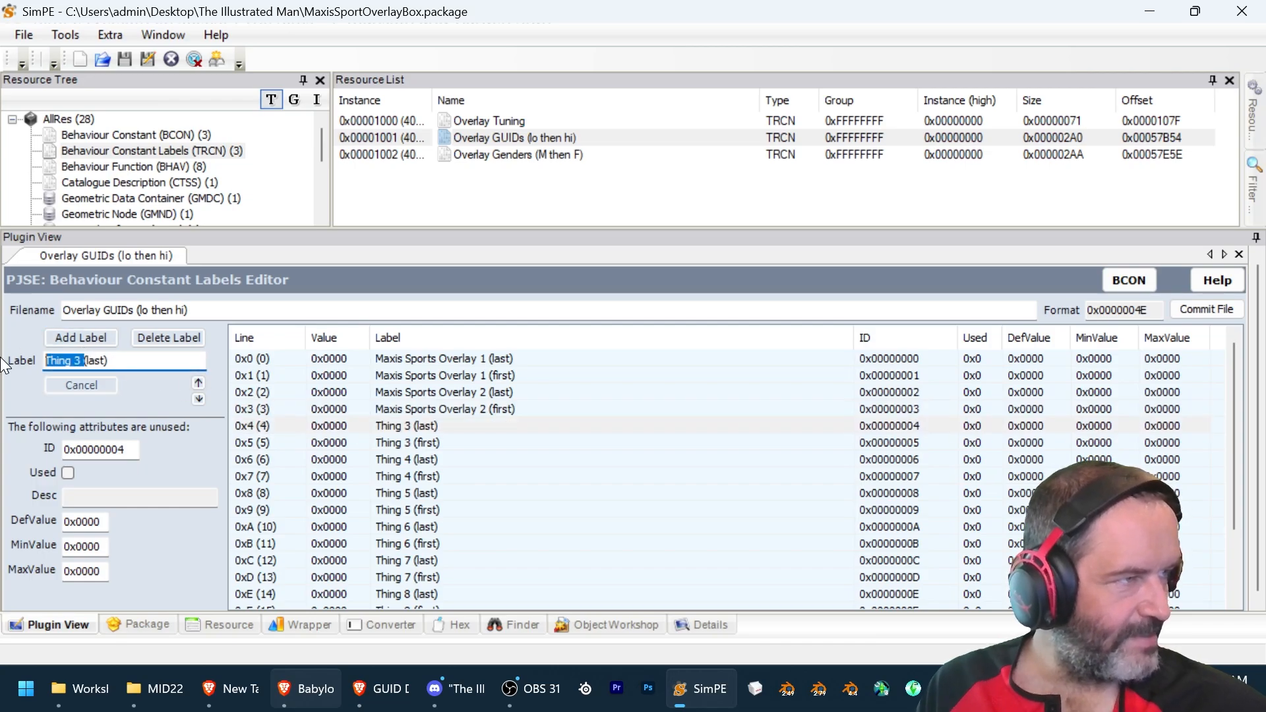
key("ctrl+v")
key("BackSpace")
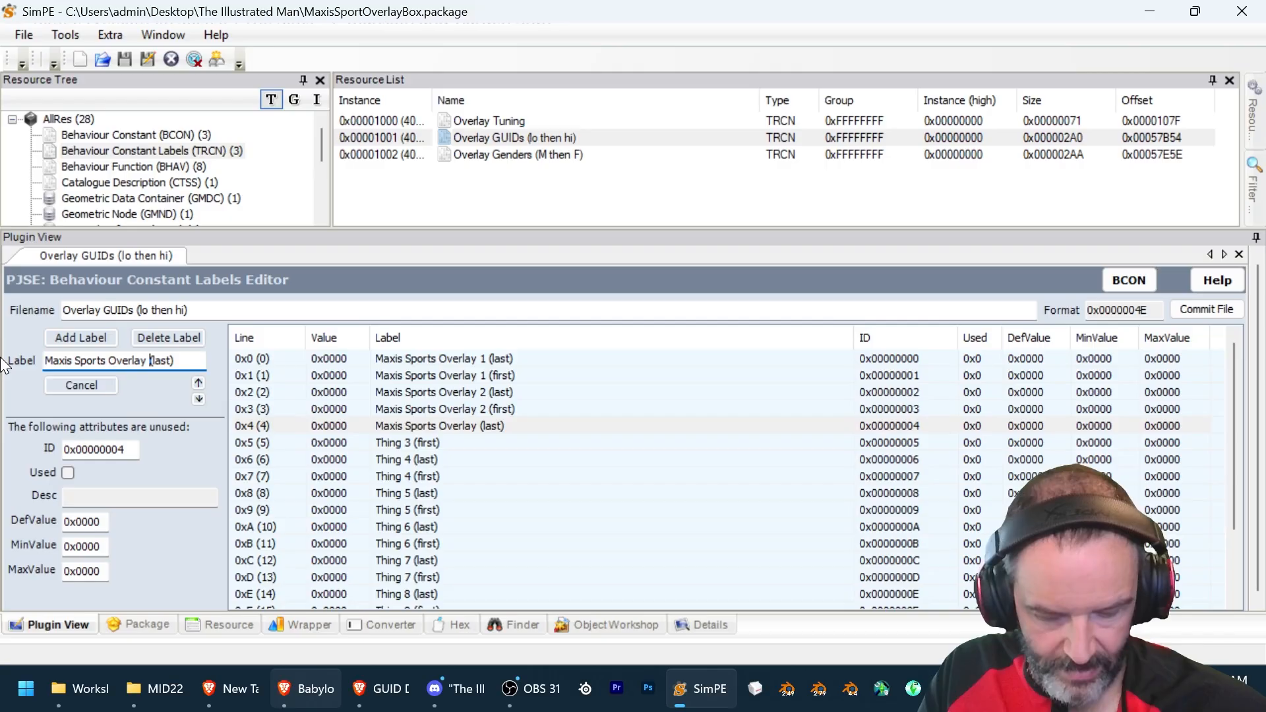
type("3")
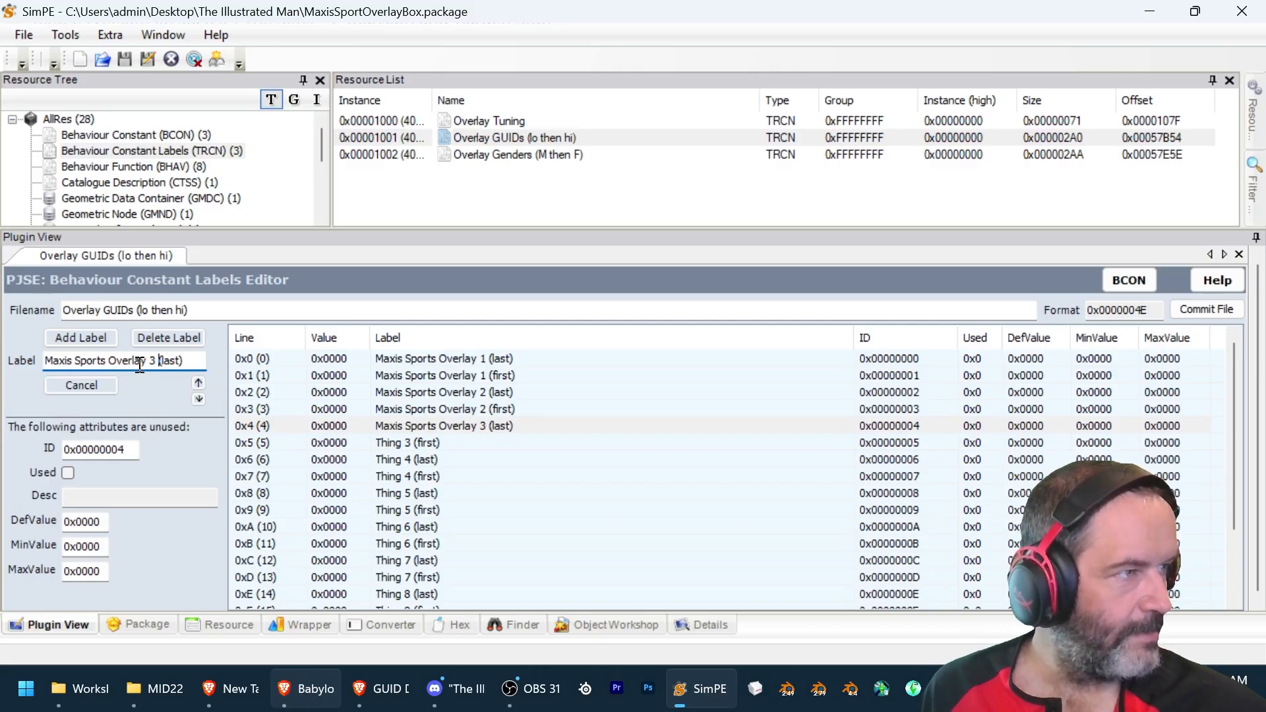
- Rename the label of line 0x5 as "Maxis Sports Overlay 3 (first)" and commit the Overlay GUIDs labels
left_click_drag(157, 361, 4, 372)
left_click(426, 442)
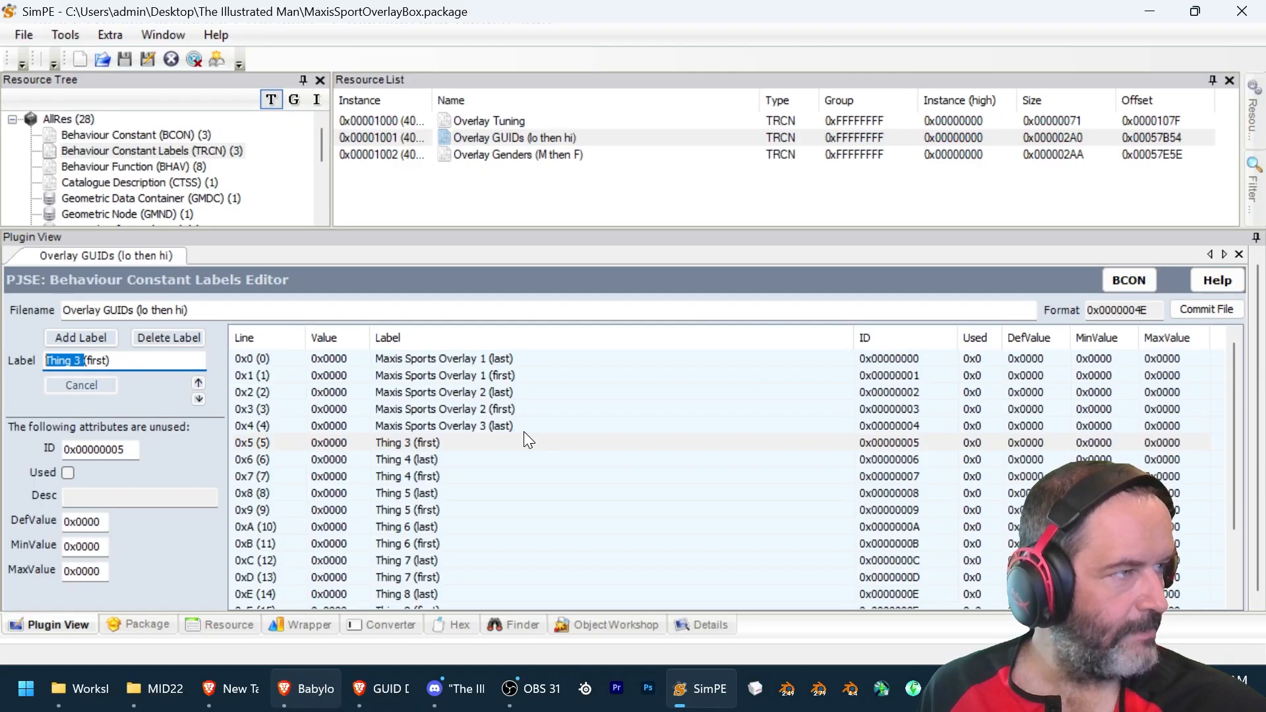
type("Maxis Sports Overlay 3")
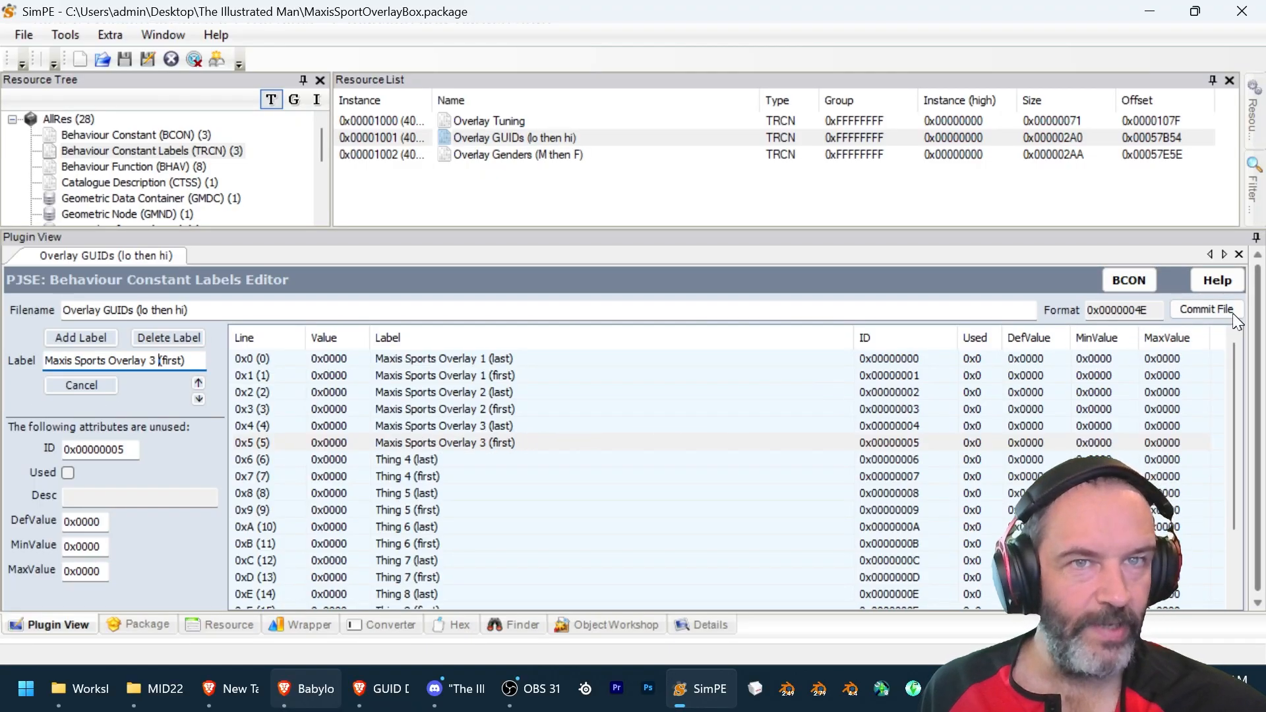
left_click(1230, 315)
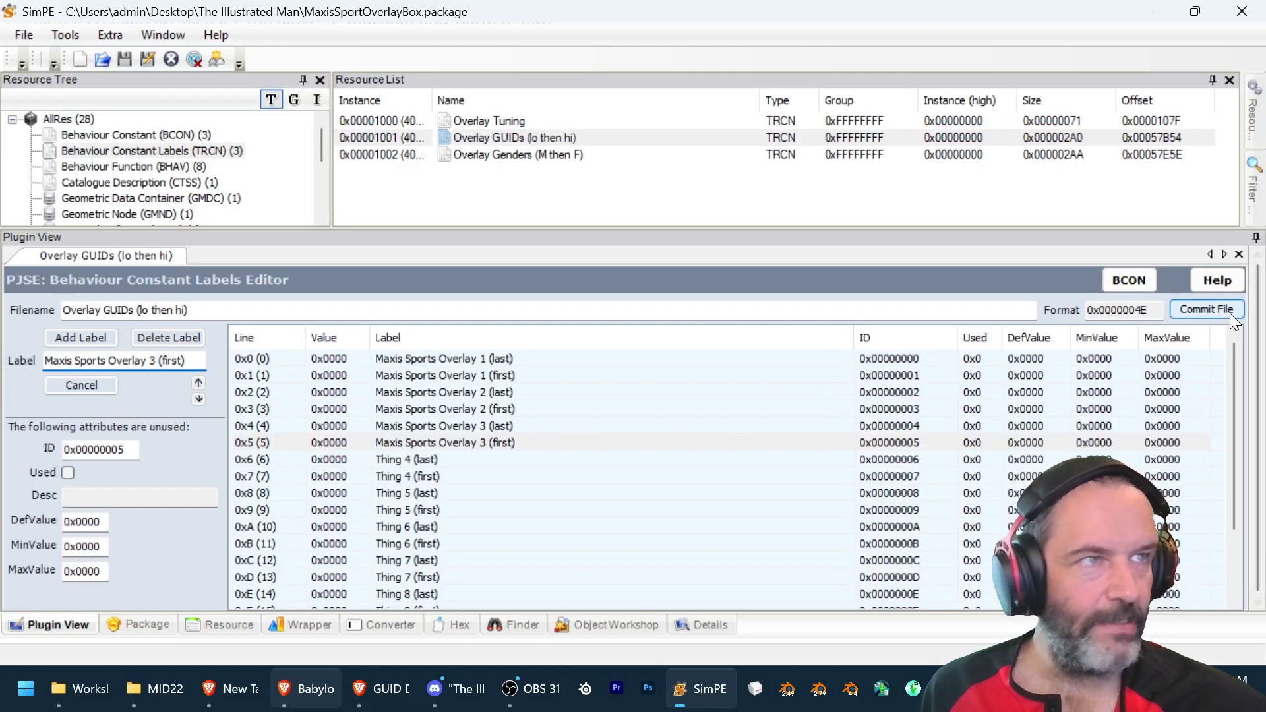
- Open the Overlay Genders (M then F) labels and rename line 0x0 as "Maxis Sports Overlay 1 (male)"
left_click(556, 157)
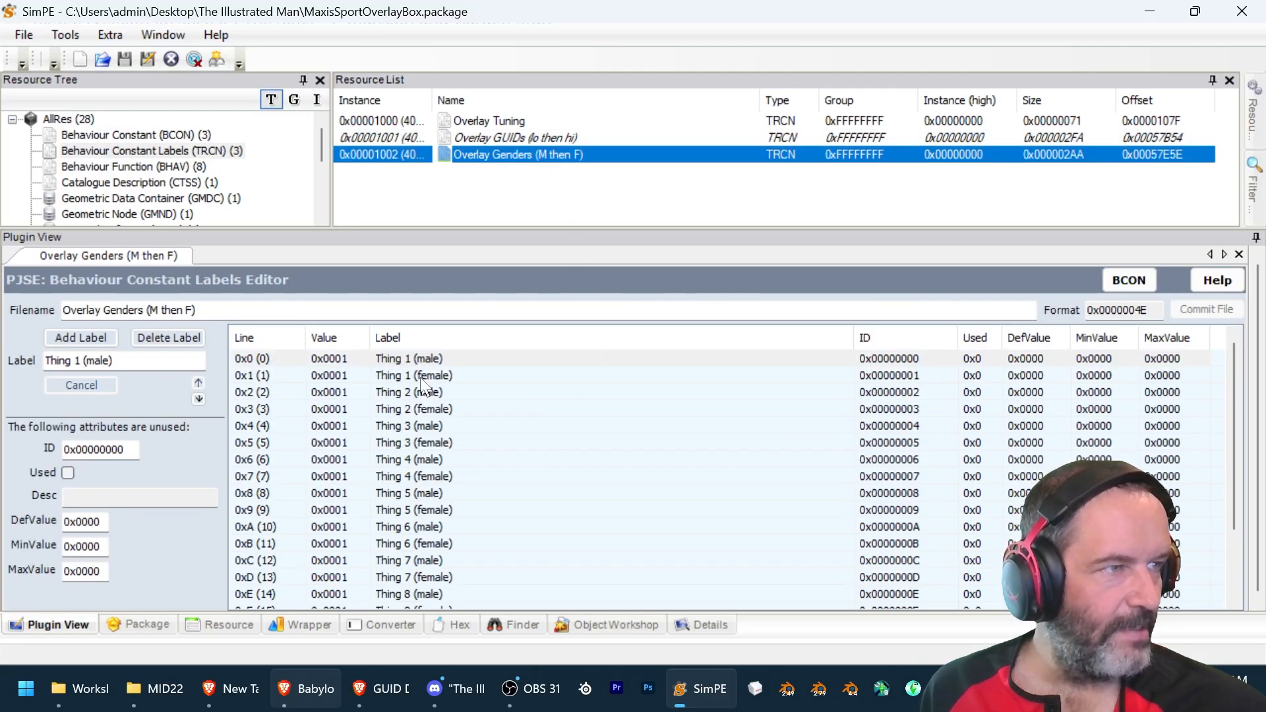
left_click(411, 360)
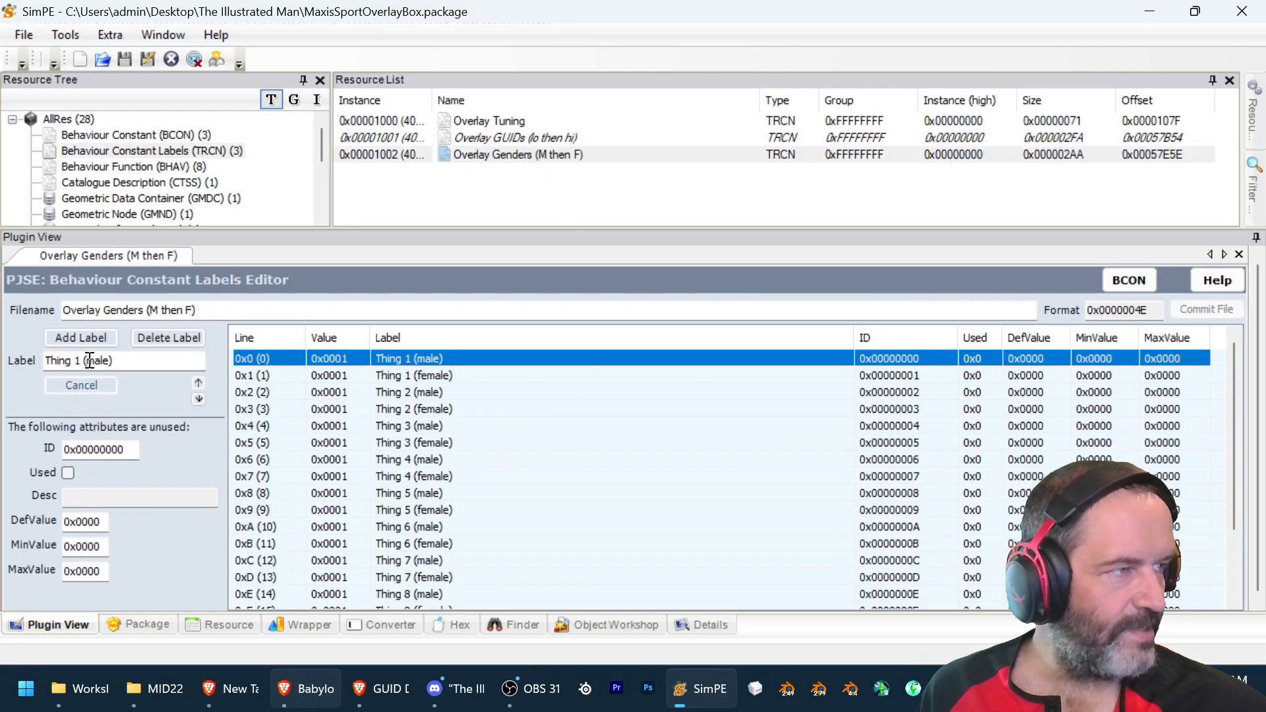
left_click_drag(81, 360, 3, 375)
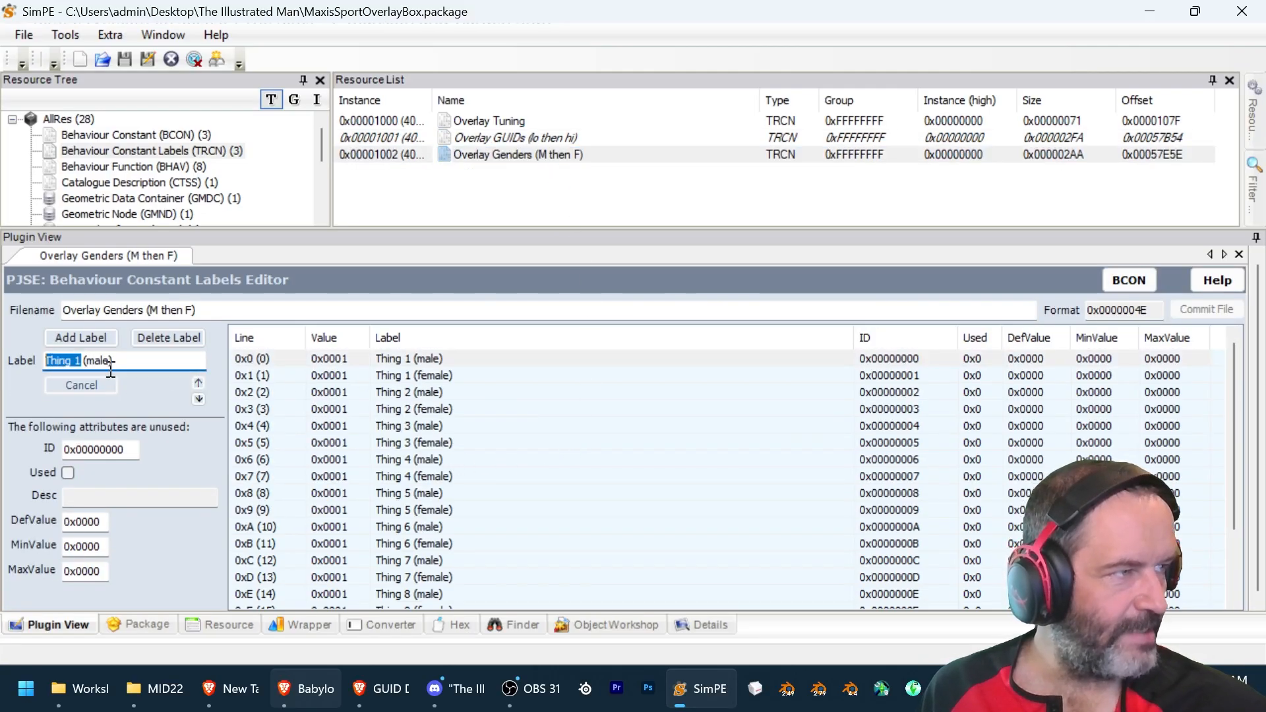
type("Maxis Sports Overlay 3")
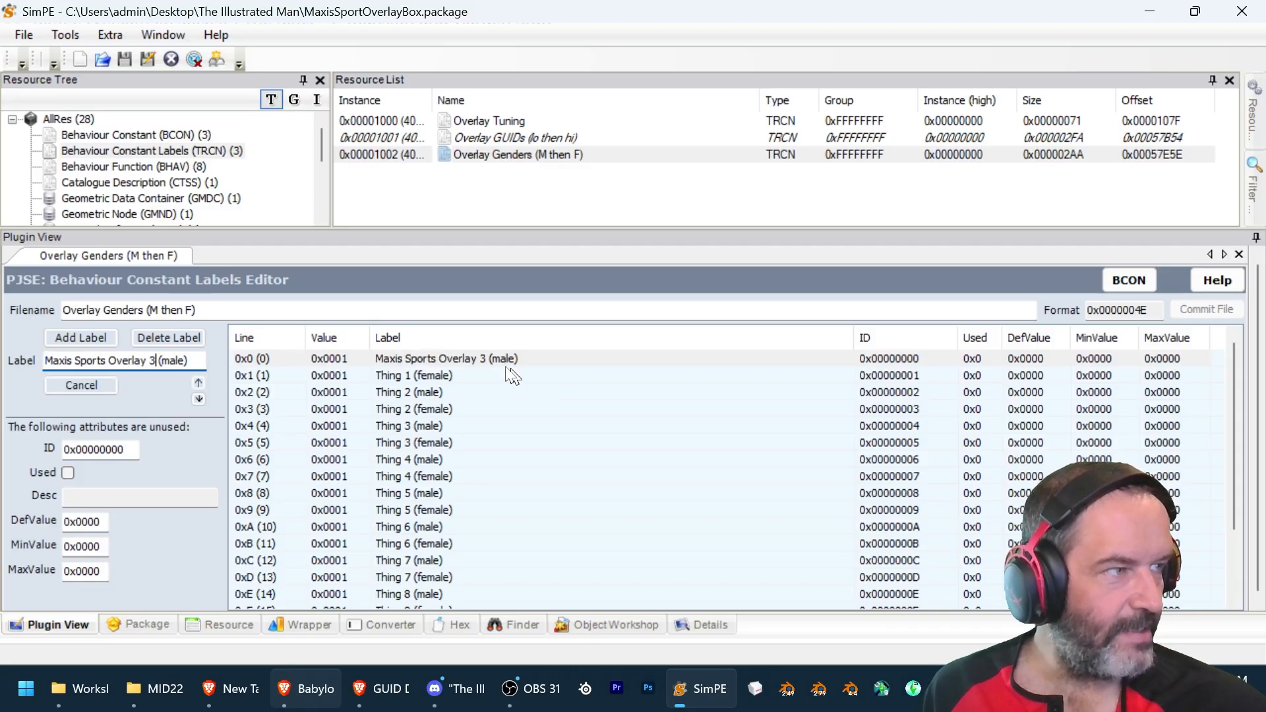
key("BackSpace")
type("1")
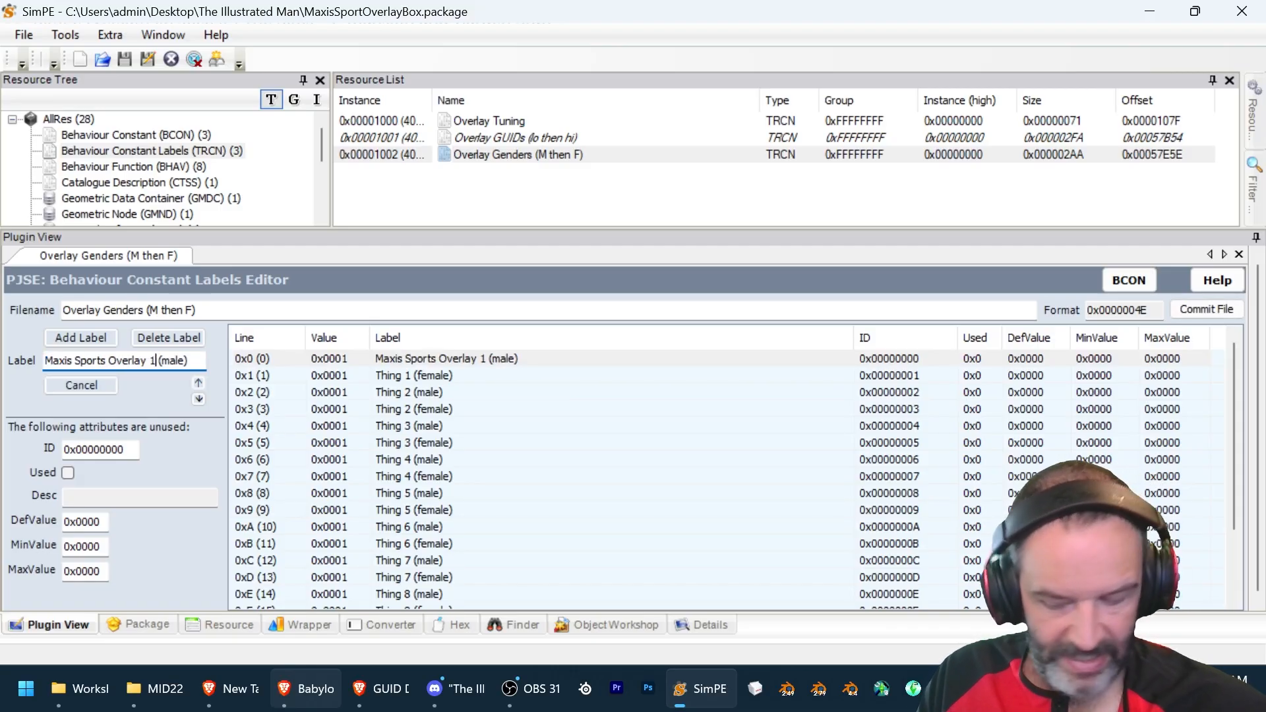
- Copy the "Maxis Sports Overlay 1" wording from line 0x0 into line 0x1 so its label reads "Maxis Sports Overlay 1 (female)"
key("shift+Left")
key("shift+Left")
key("shift+Left")
key("shift+Left")
key("shift+Left")
key("shift+Left")
key("shift+Left")
key("shift+Left")
key("shift+Left")
key("shift+Left")
key("shift+Left")
key("shift+Left")
key("shift+Left")
key("shift+Left")
key("shift+Left")
key("shift+Left")
key("shift+Left")
key("shift+Left")
key("shift+Left")
key("shift+Left")
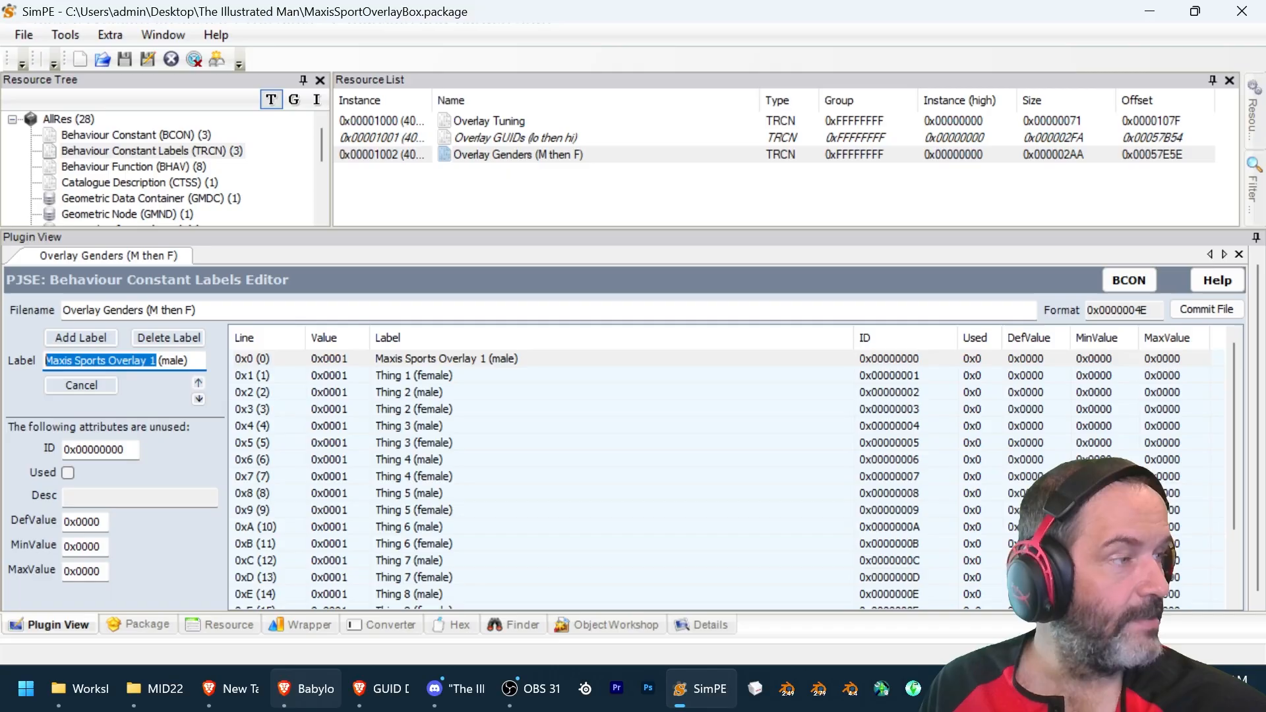
left_click(476, 376)
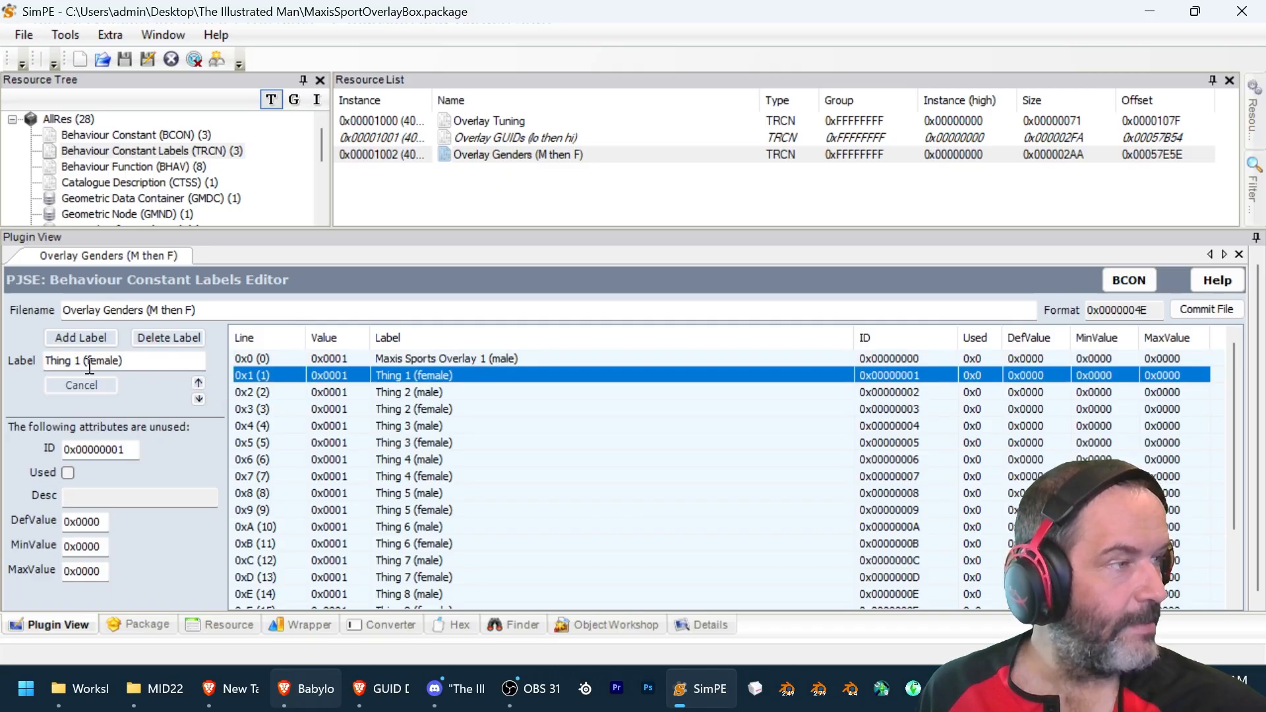
left_click_drag(82, 363, 3, 398)
type("Maxis Sports Overlay 1")
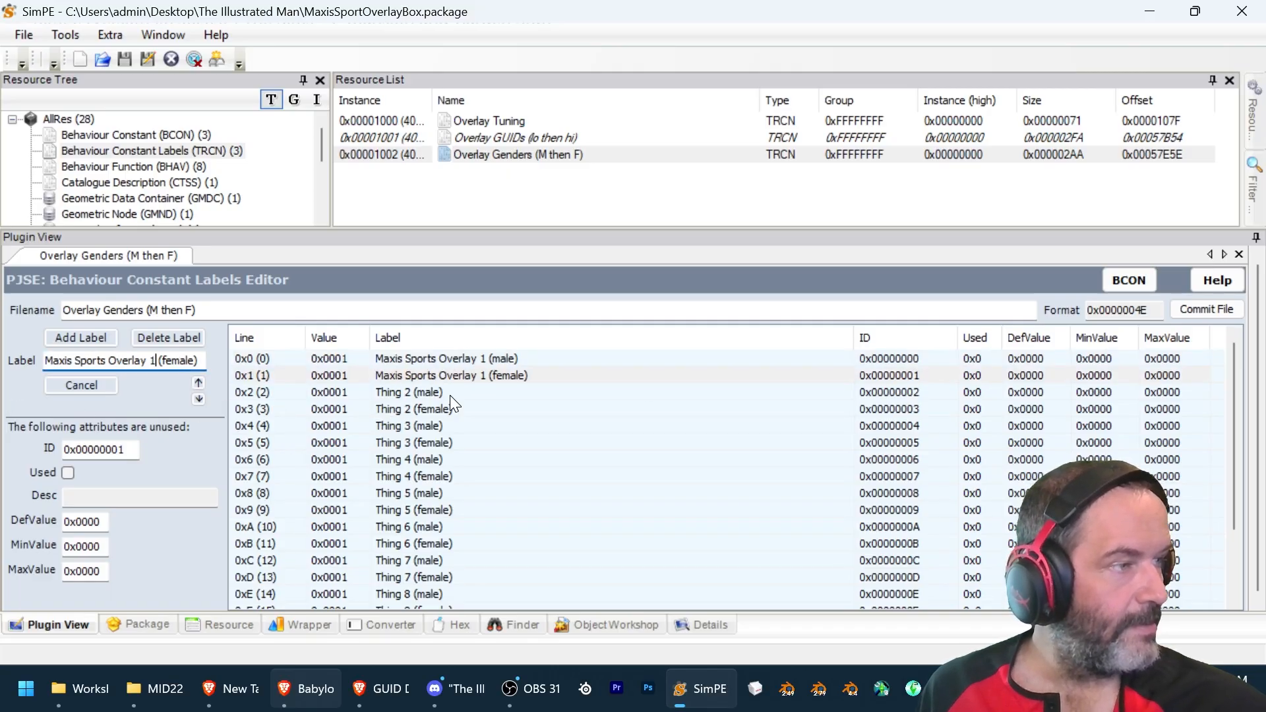
- Rename the label of line 0x2 as "Maxis Sports Overlay 2 (male)"
left_click(441, 394)
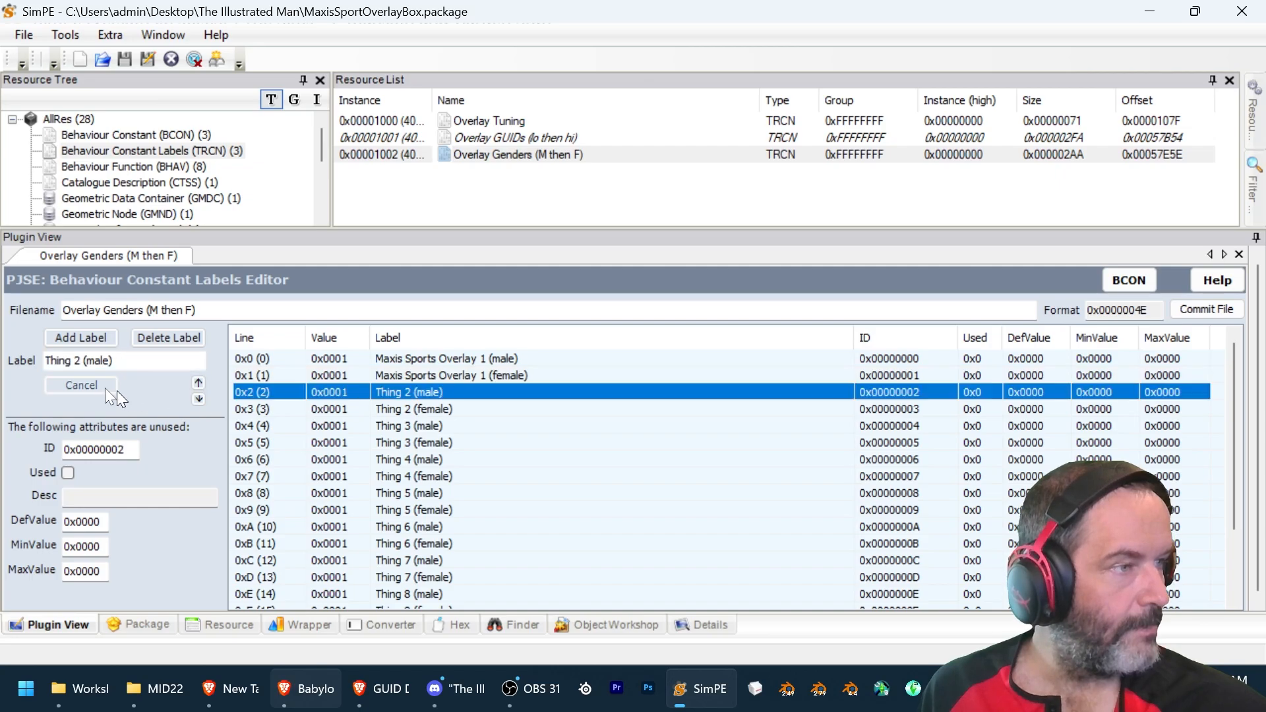
left_click_drag(82, 363, 26, 364)
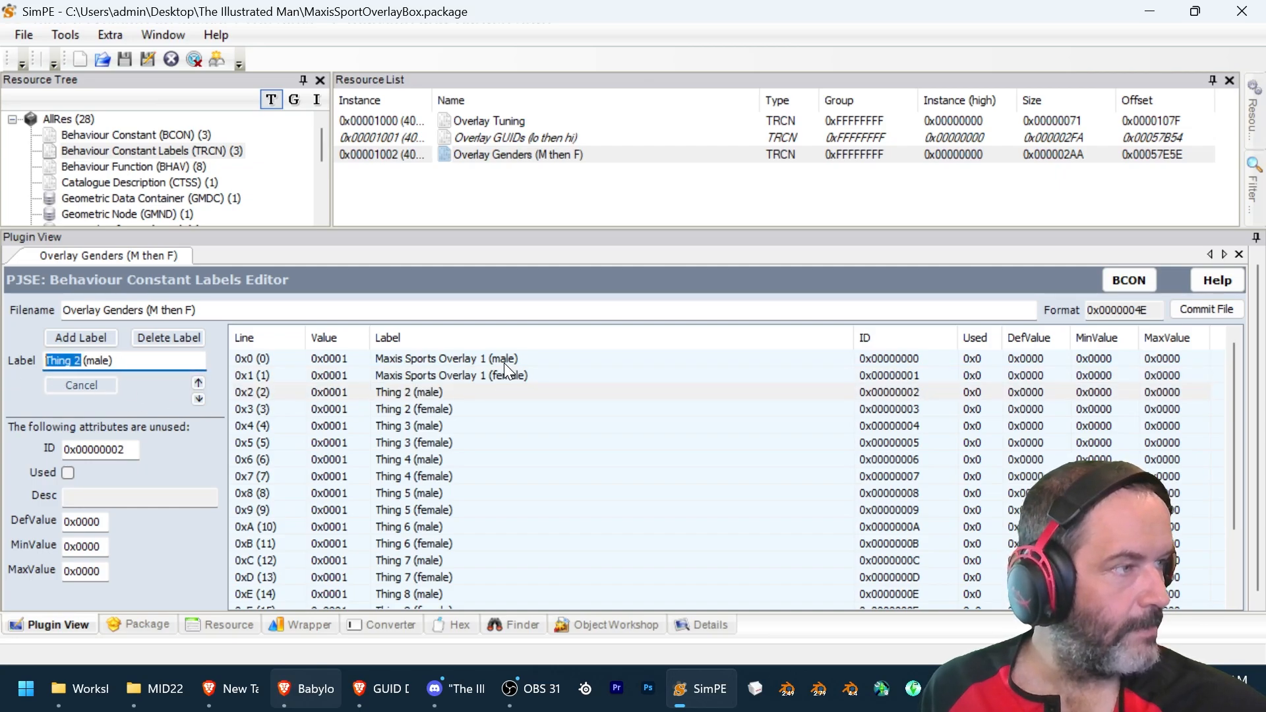
type("Maxis Sports Overlay 1")
key("BackSpace")
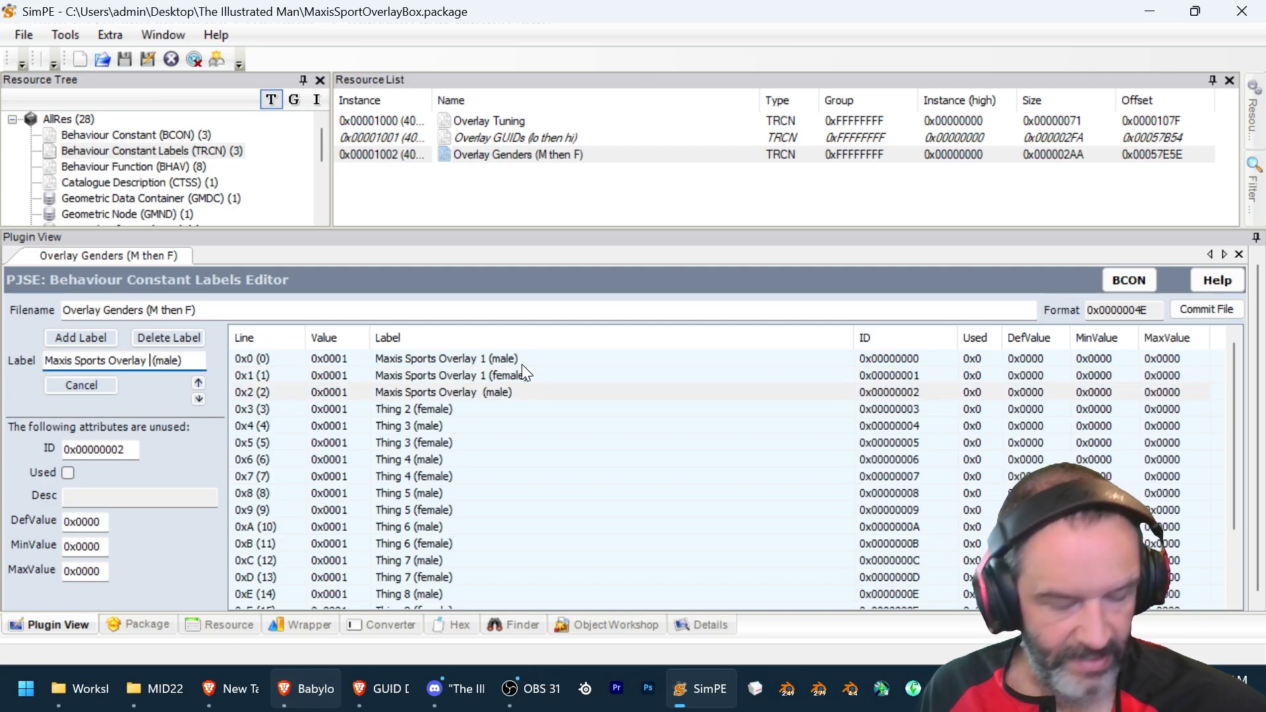
type("2")
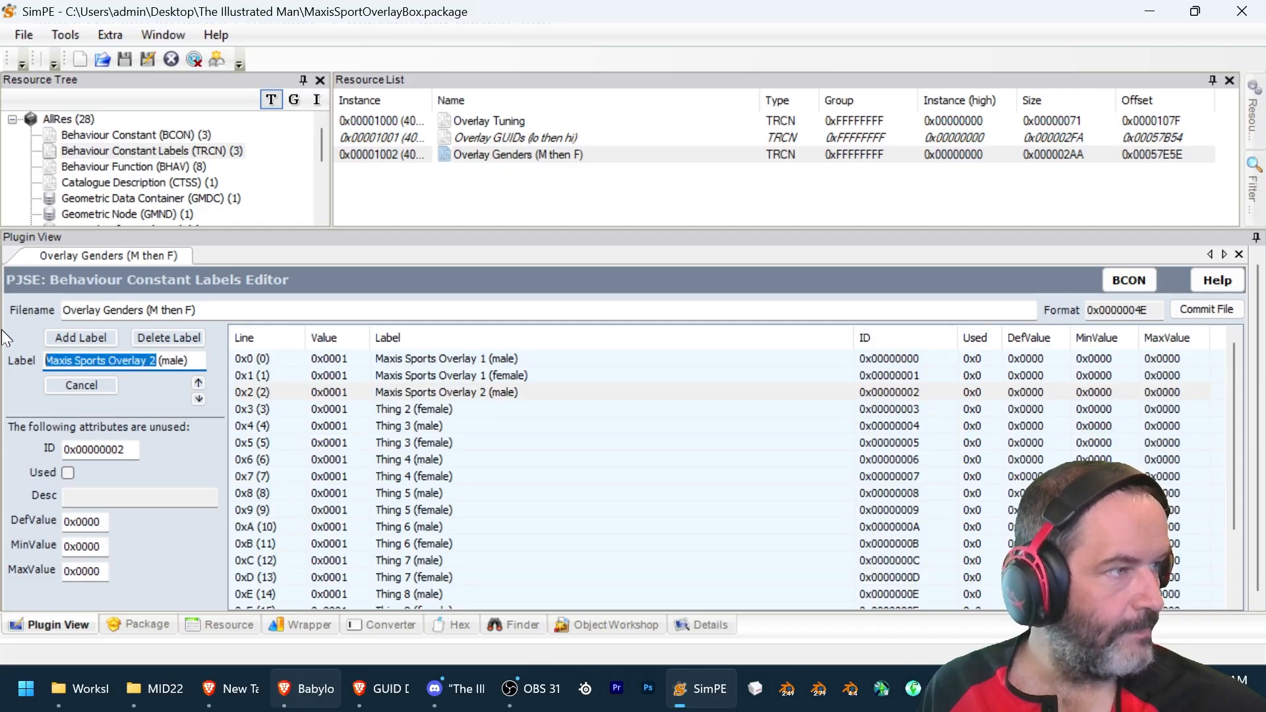
- Copy the "Maxis Sports Overlay 2" wording into line 0x3 so its label reads "Maxis Sports Overlay 2 (female)"
left_click(382, 407)
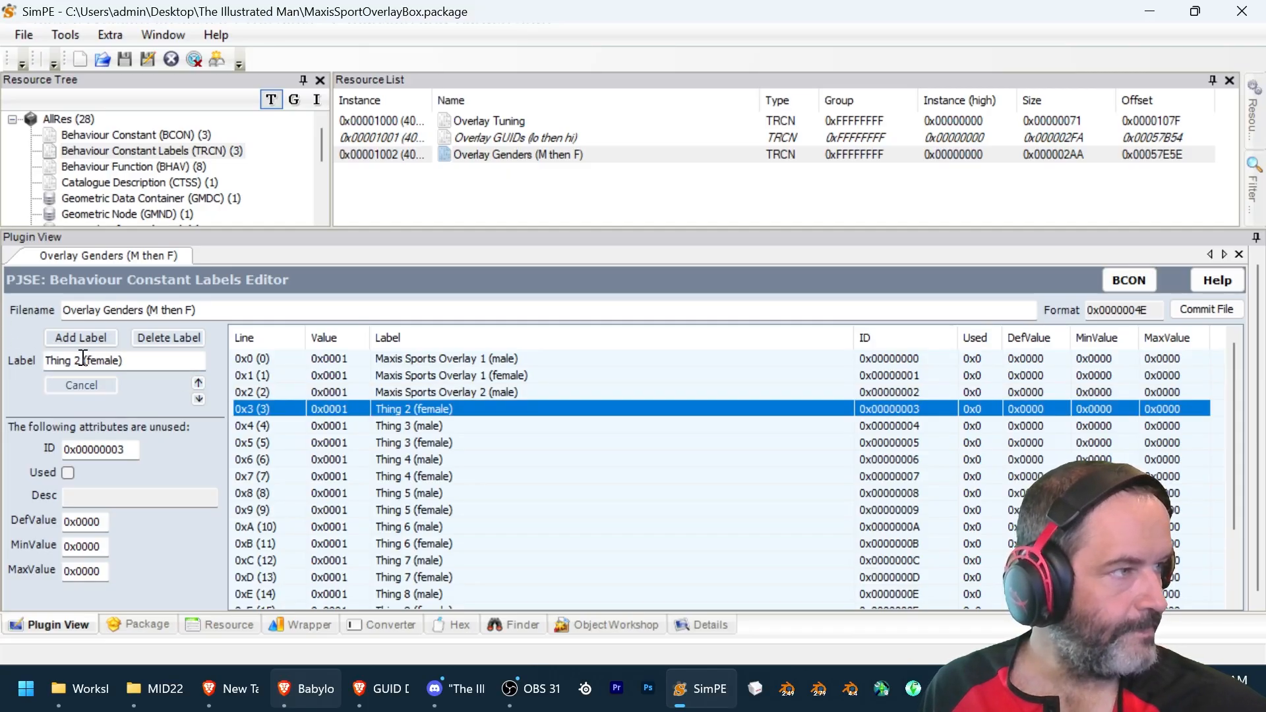
left_click_drag(84, 360, 9, 371)
type("Maxis Sports Overlay 2")
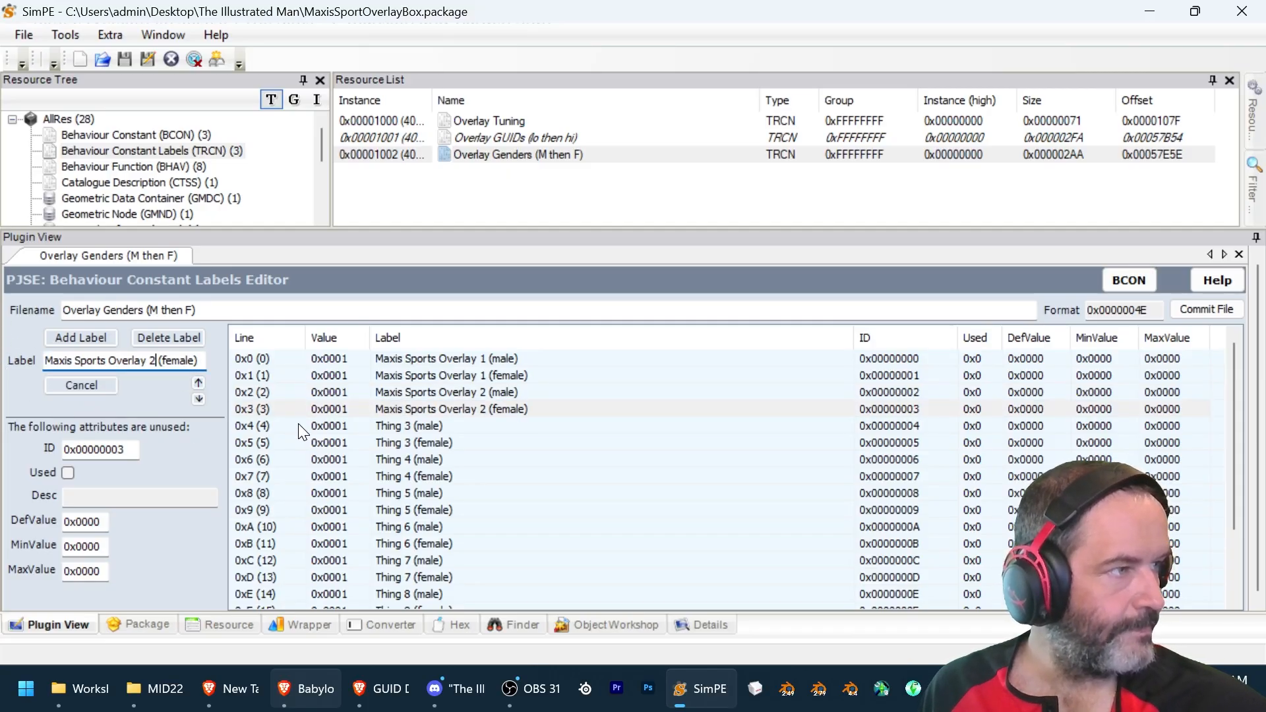
- Rename the label of line 0x4 as "Maxis Sports Overlay 3 (male)"
left_click(420, 429)
left_click_drag(80, 361, 8, 366)
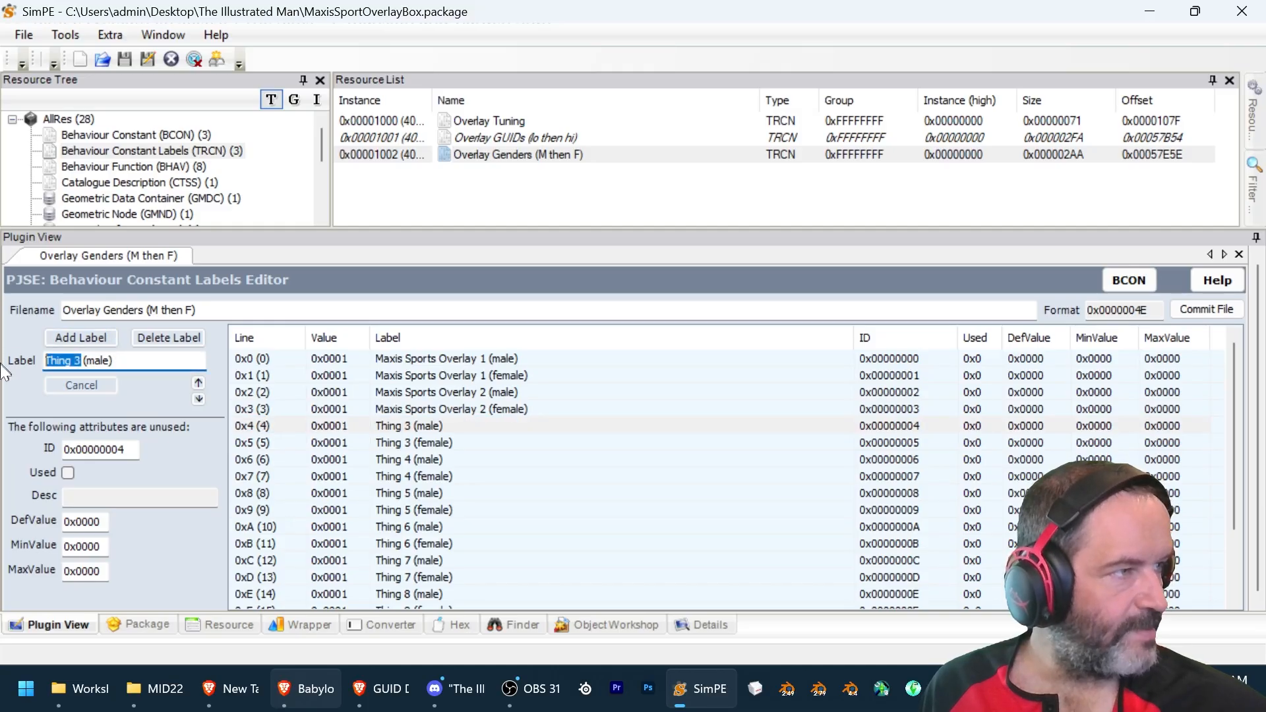
type("Maxis Sports Overlay 2")
key("BackSpace")
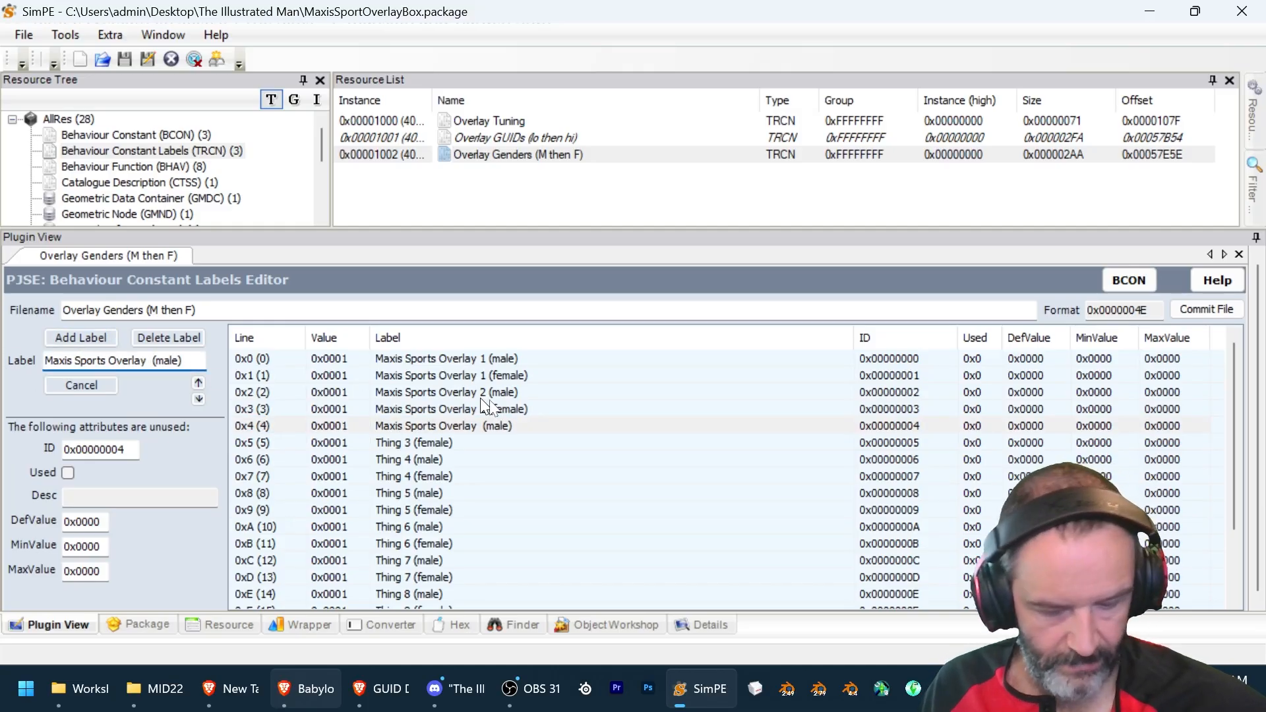
type("3")
- Replace the "Thing 3" wording in line 0x5 so its label reads "Maxis Sports Overlay 2 (female)"
left_click(439, 444)
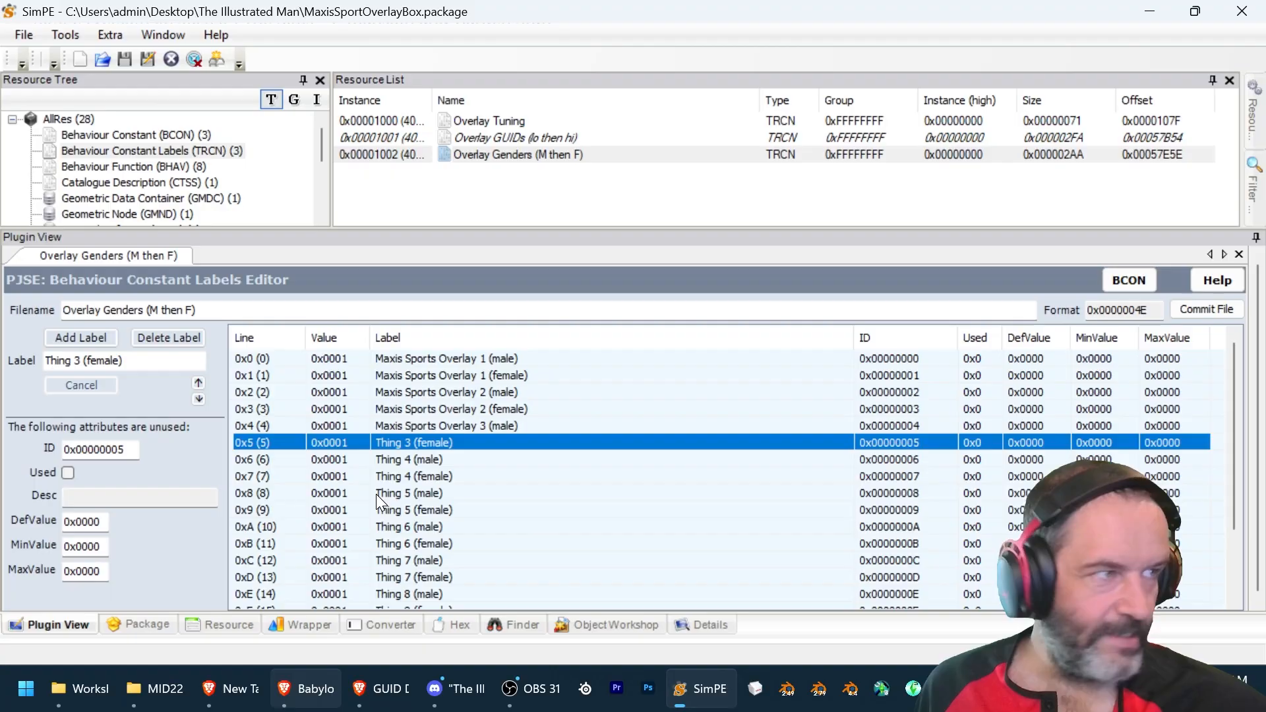
left_click_drag(85, 371, 8, 370)
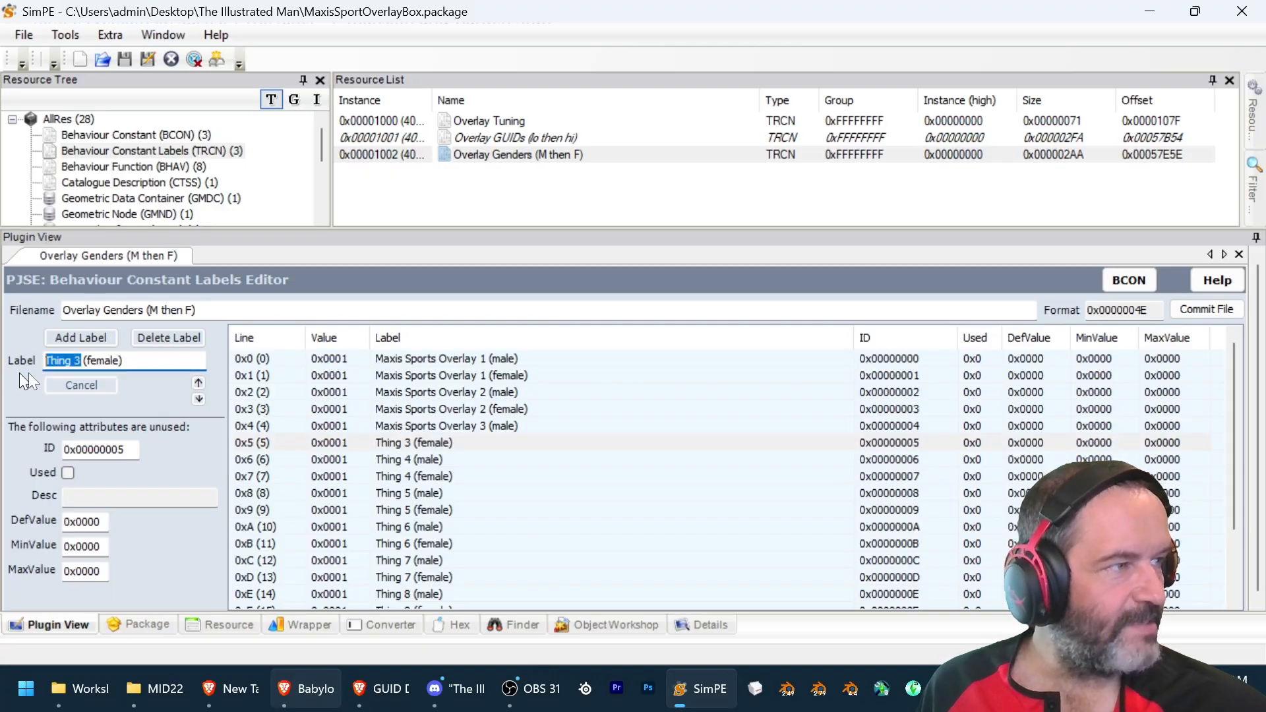
type("Maxis Sports Overlay 2")
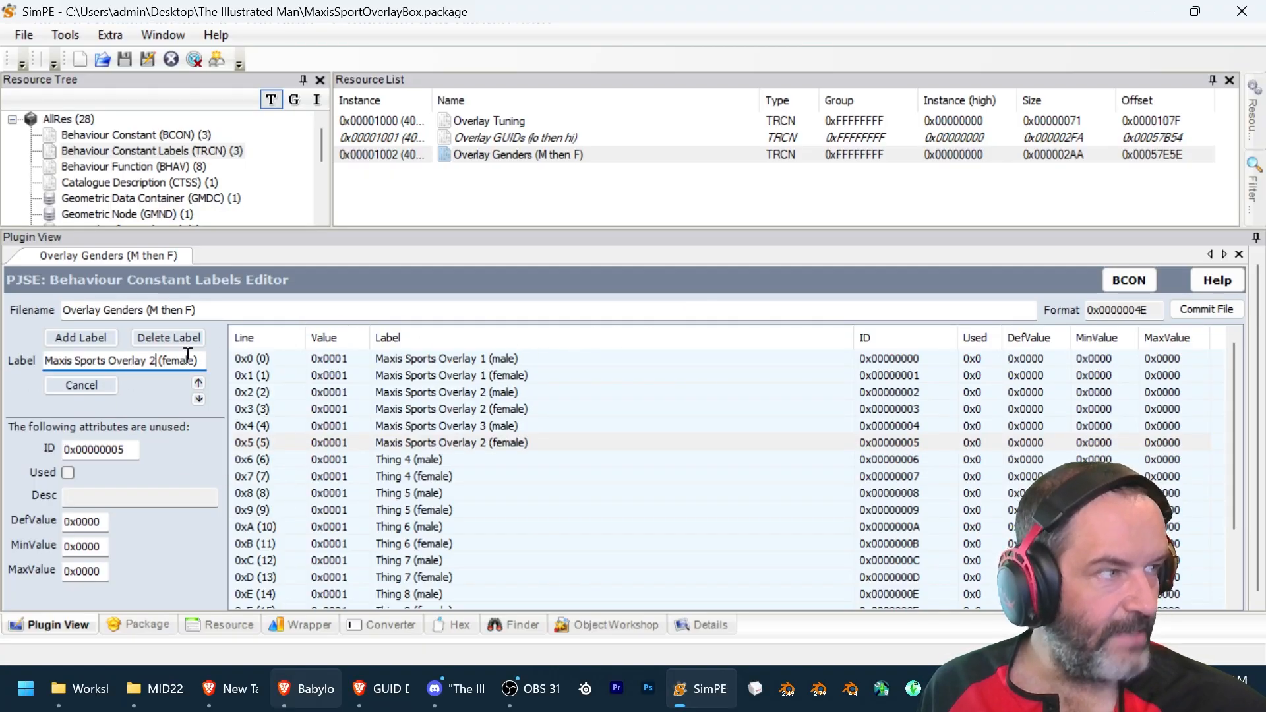
- Commit the Overlay Genders labels and save the package
left_click(1189, 311)
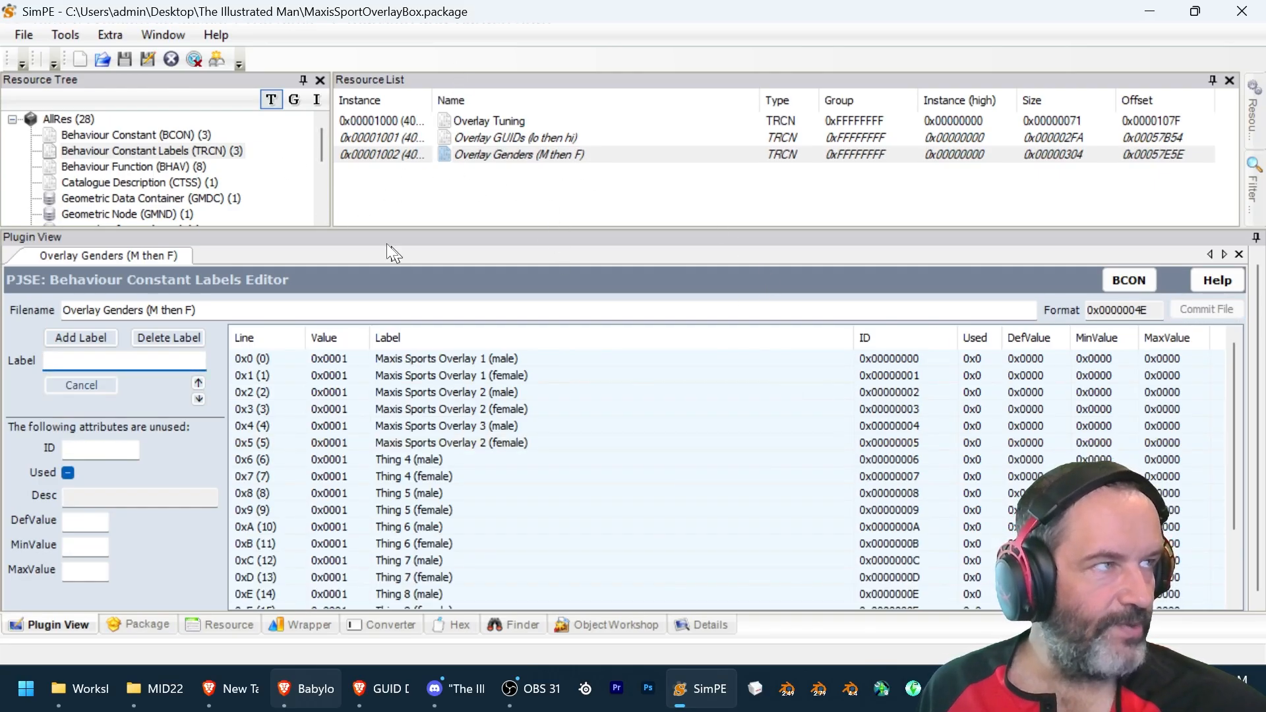
left_click(26, 35)
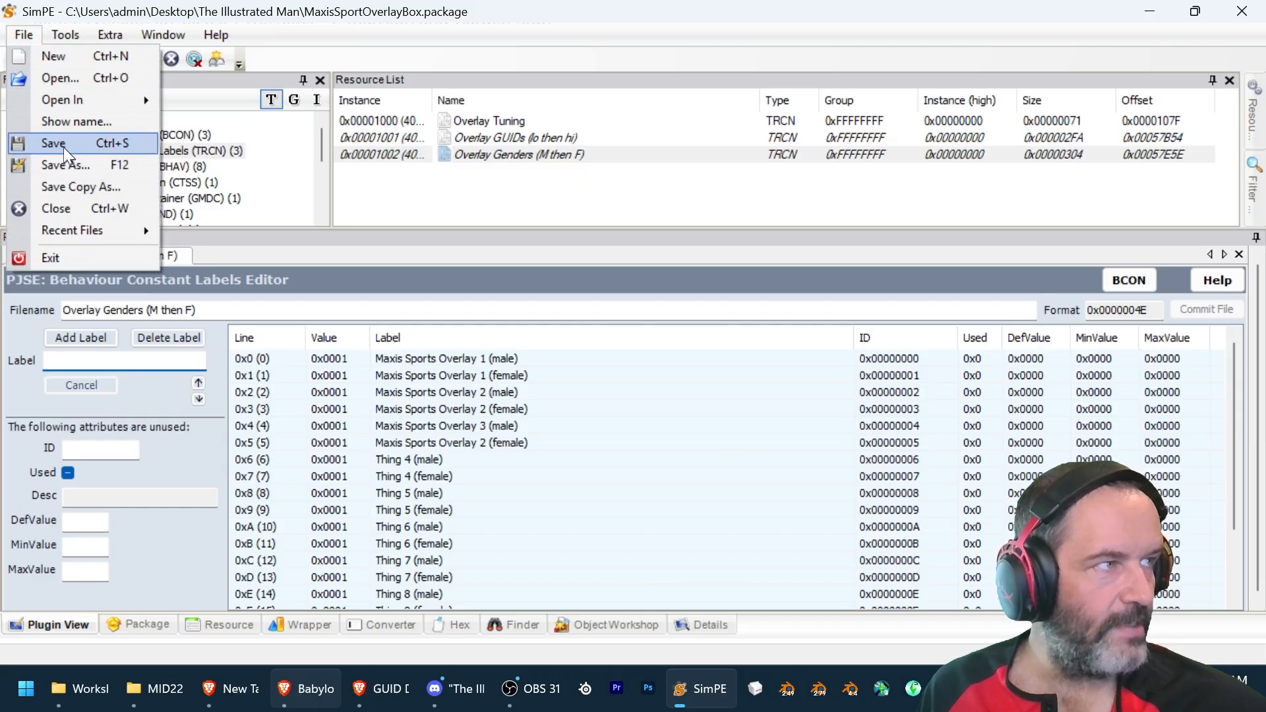
left_click(63, 152)
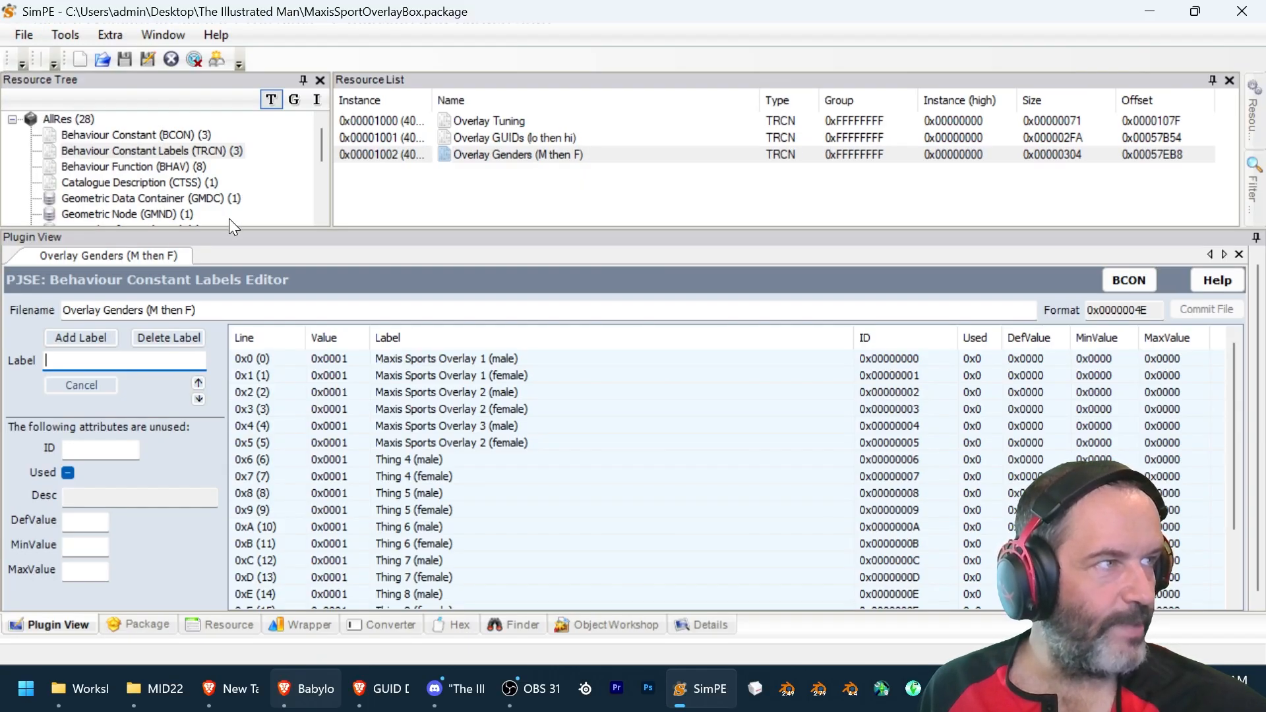
- Open the Overlay Tuning behaviour constant, set the number of overlays to 3 and commit it
left_click(195, 135)
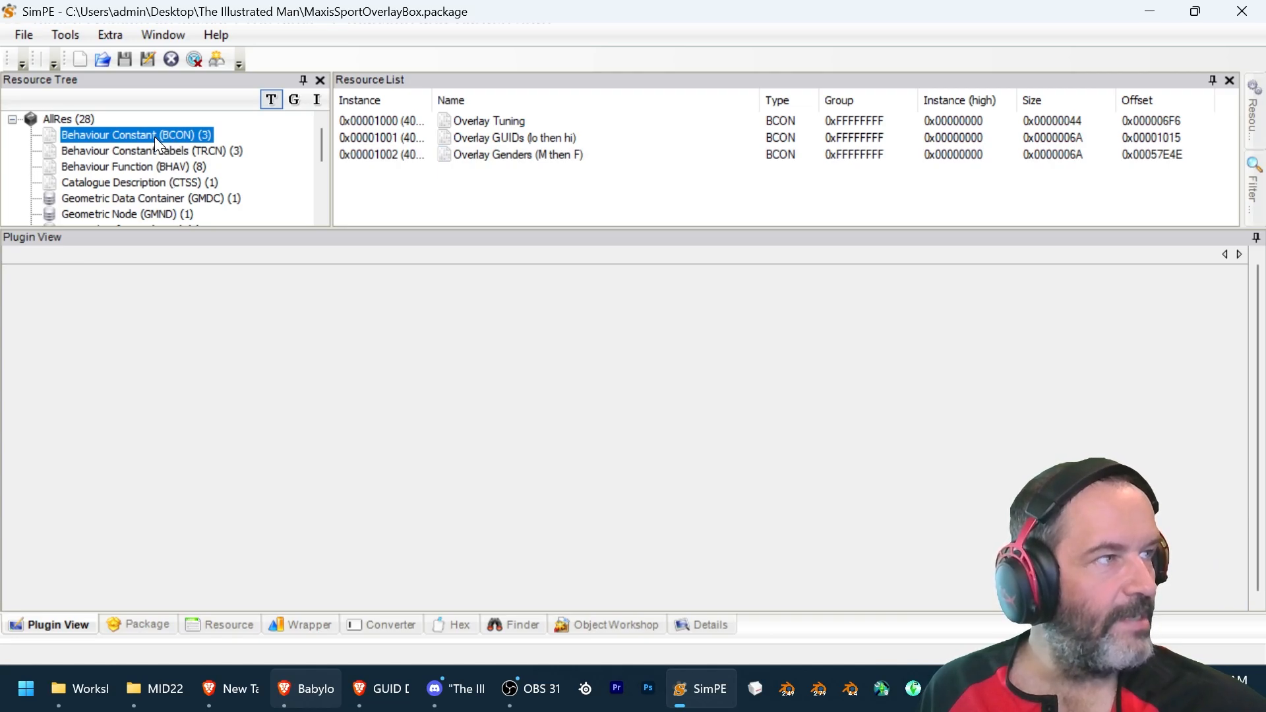
left_click(477, 120)
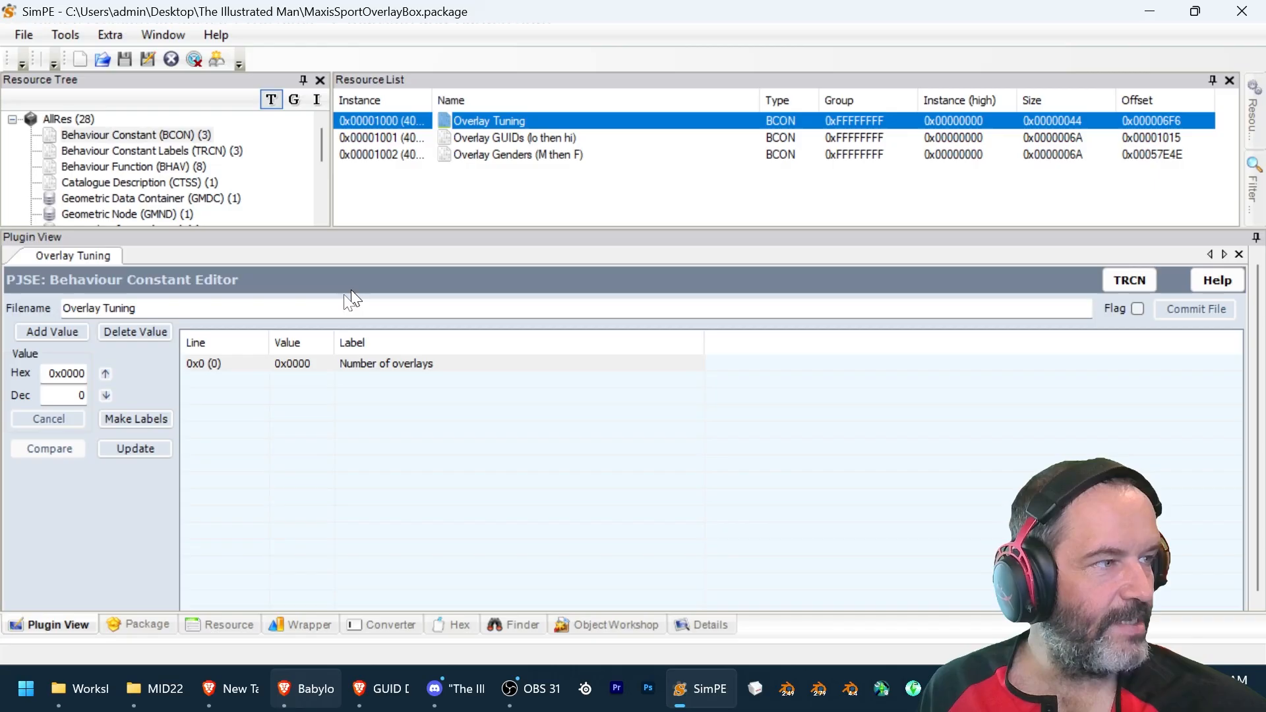
left_click(78, 394)
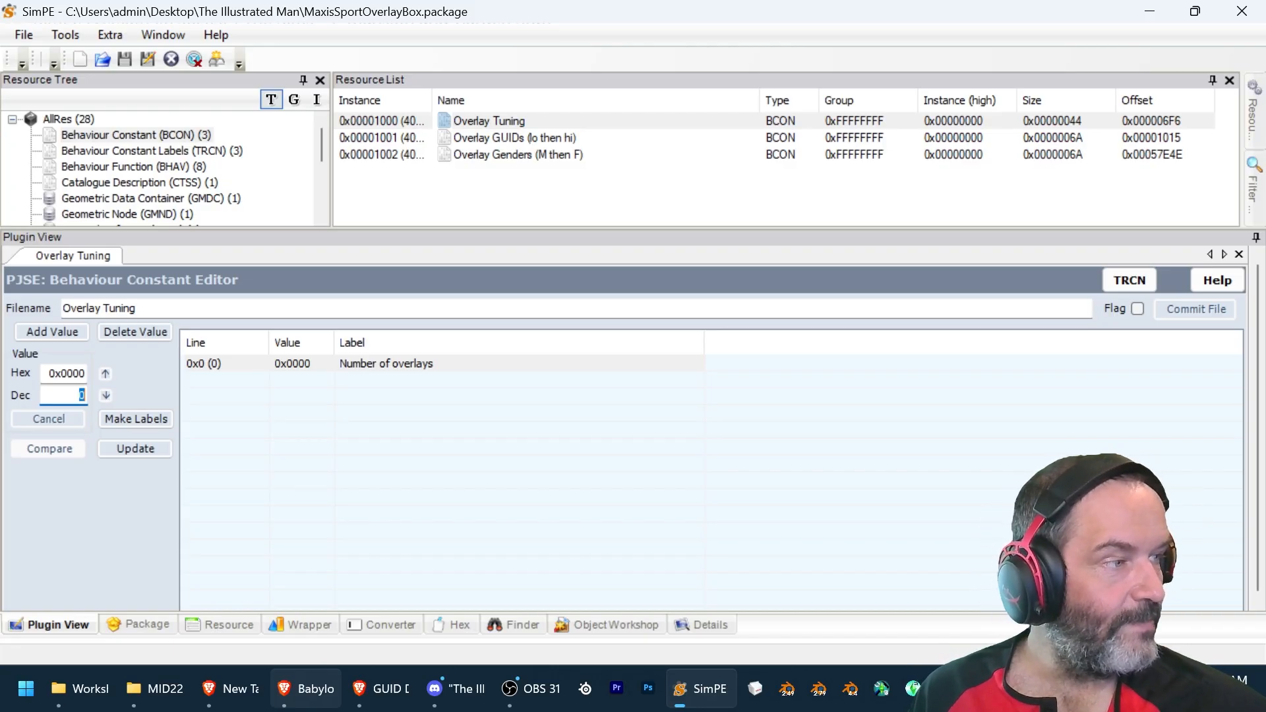
type("3")
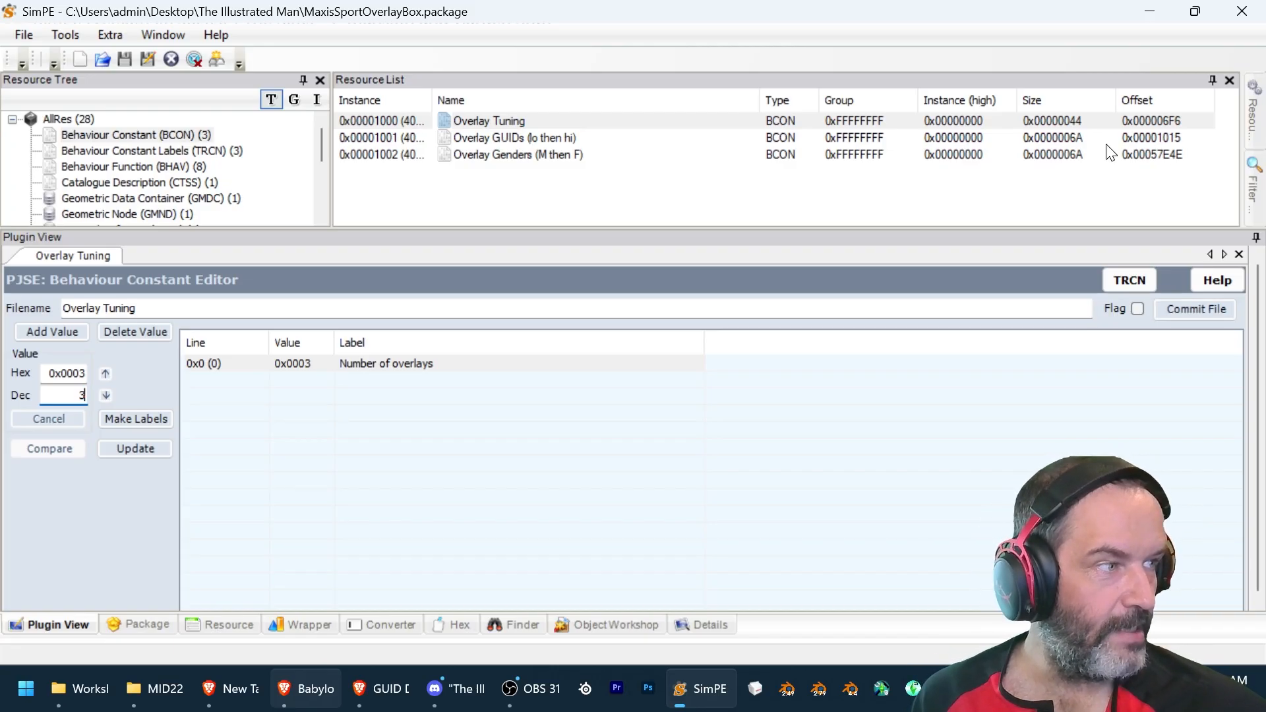
left_click(1193, 308)
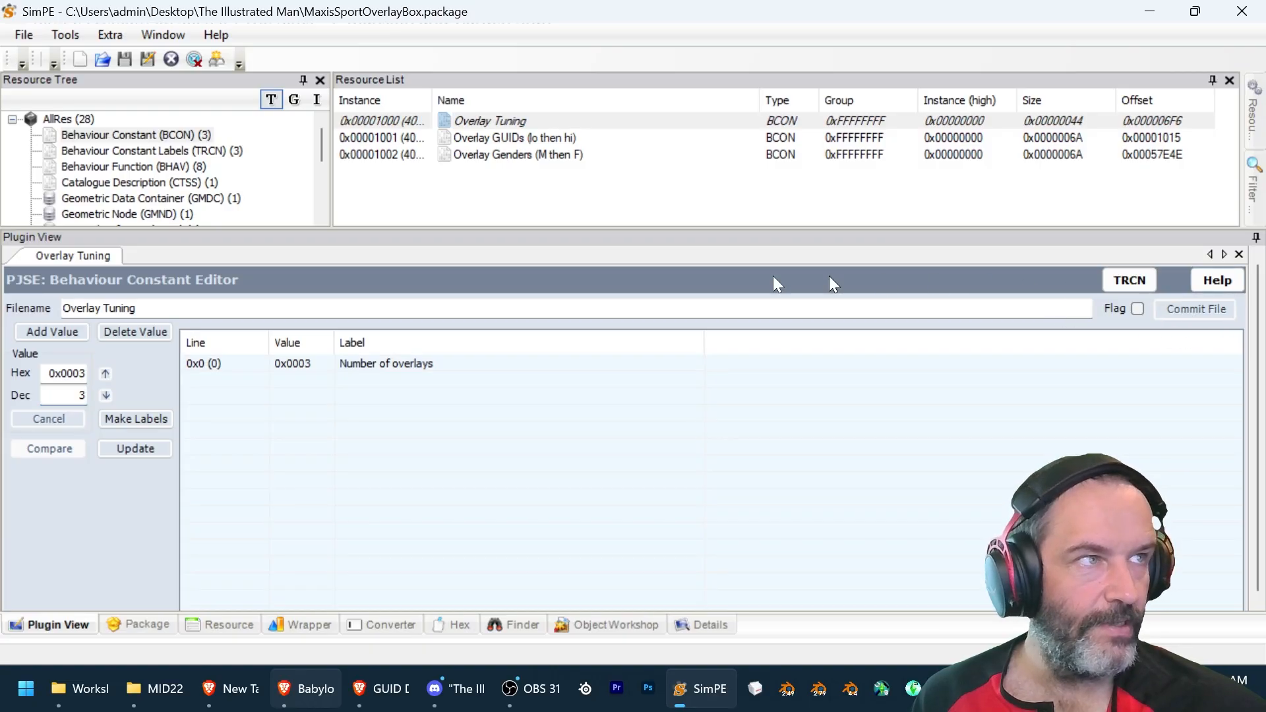
- In the Overlay GUIDs behaviour constant, set line 0x0, Maxis Sports Overlay 1 (last), to 2795 copied from the Overlay 1 entry in Notepad
left_click(492, 138)
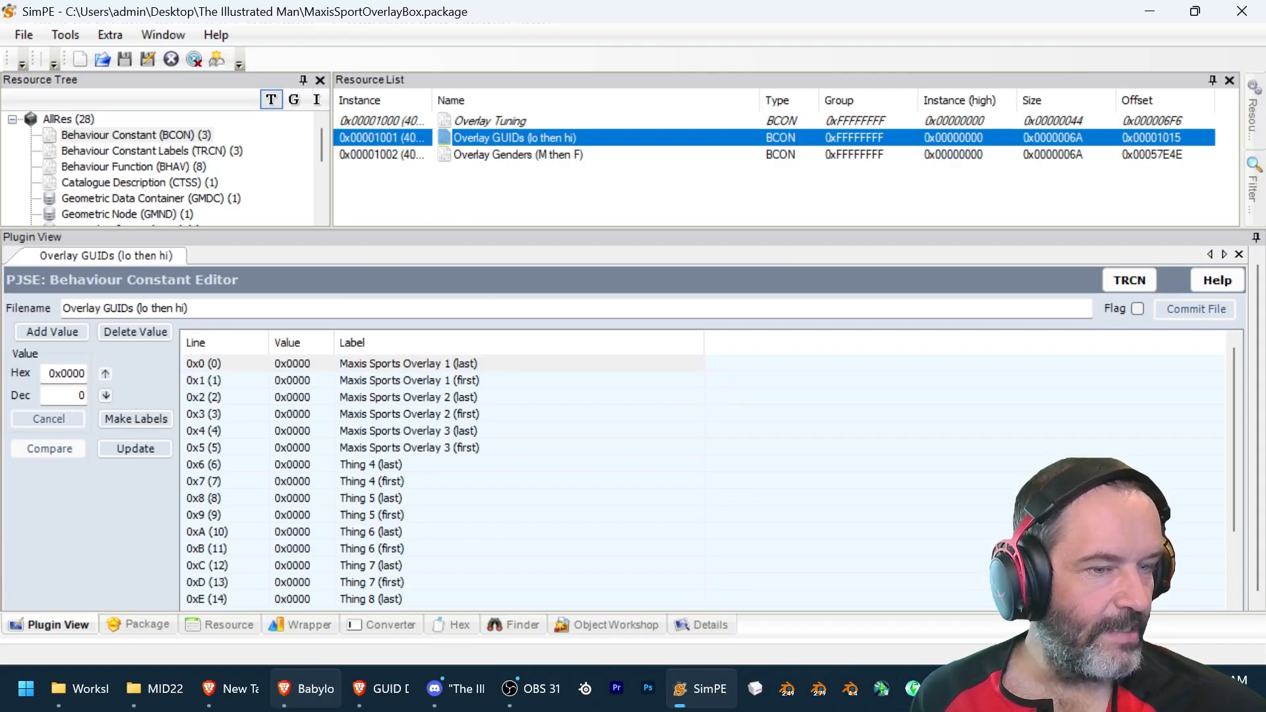
mouse_move(950, 689)
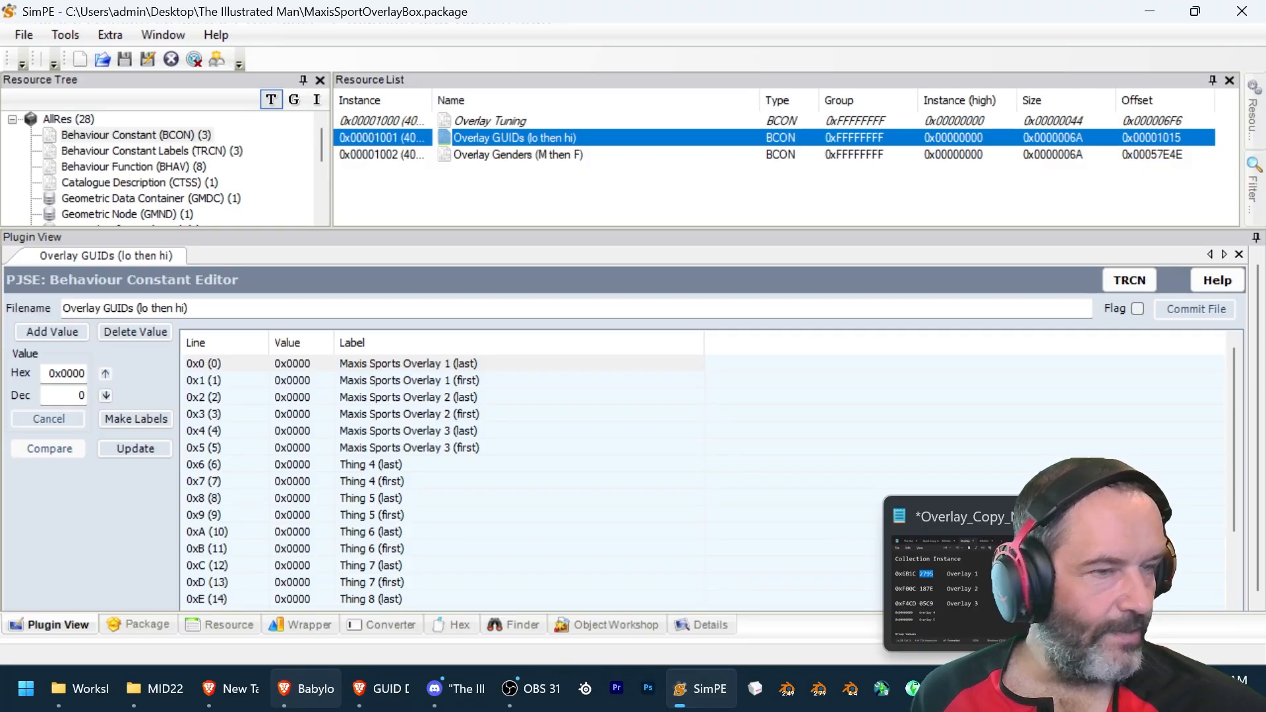
left_click(950, 574)
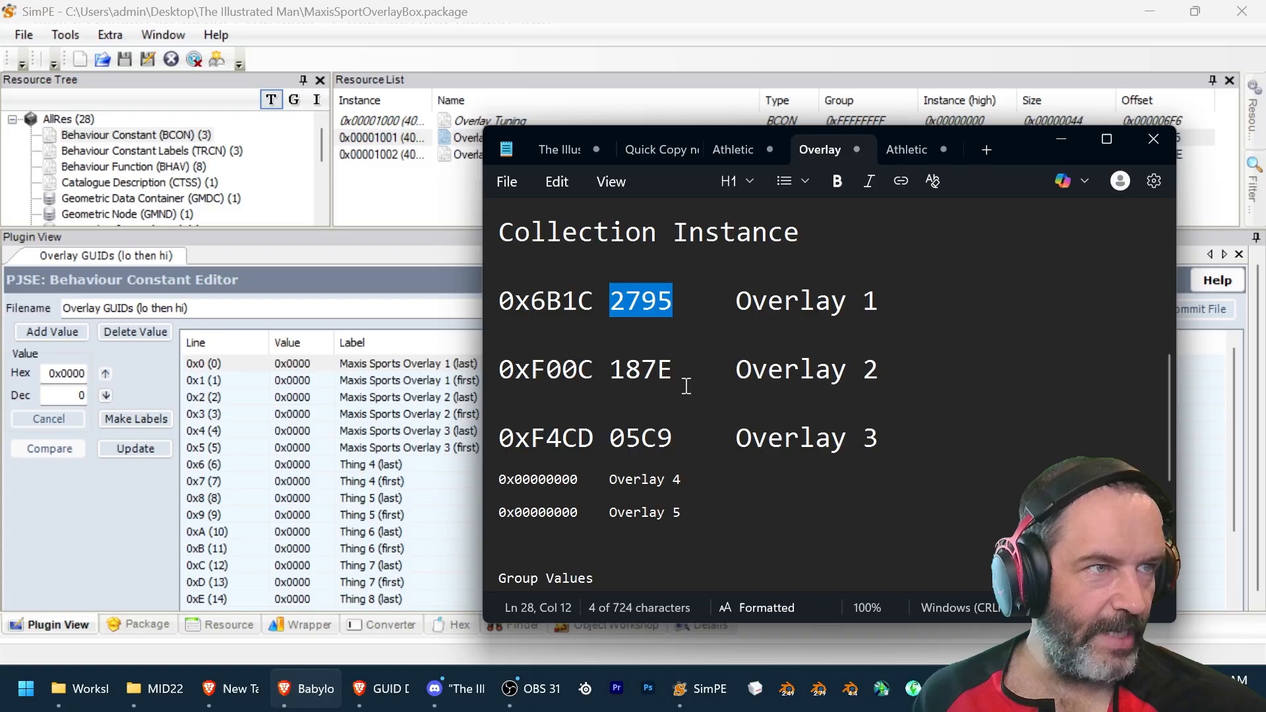
left_click(686, 302)
left_click_drag(675, 300, 611, 300)
key("ctrl+c")
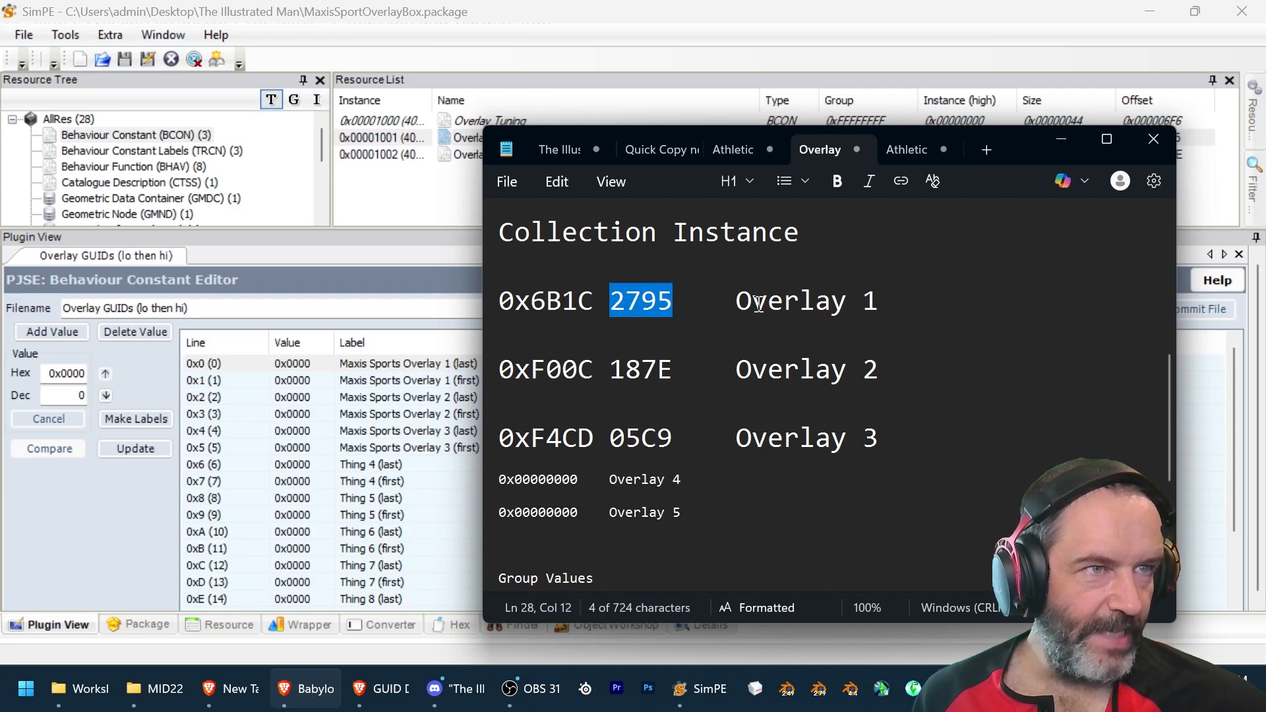
left_click(56, 372)
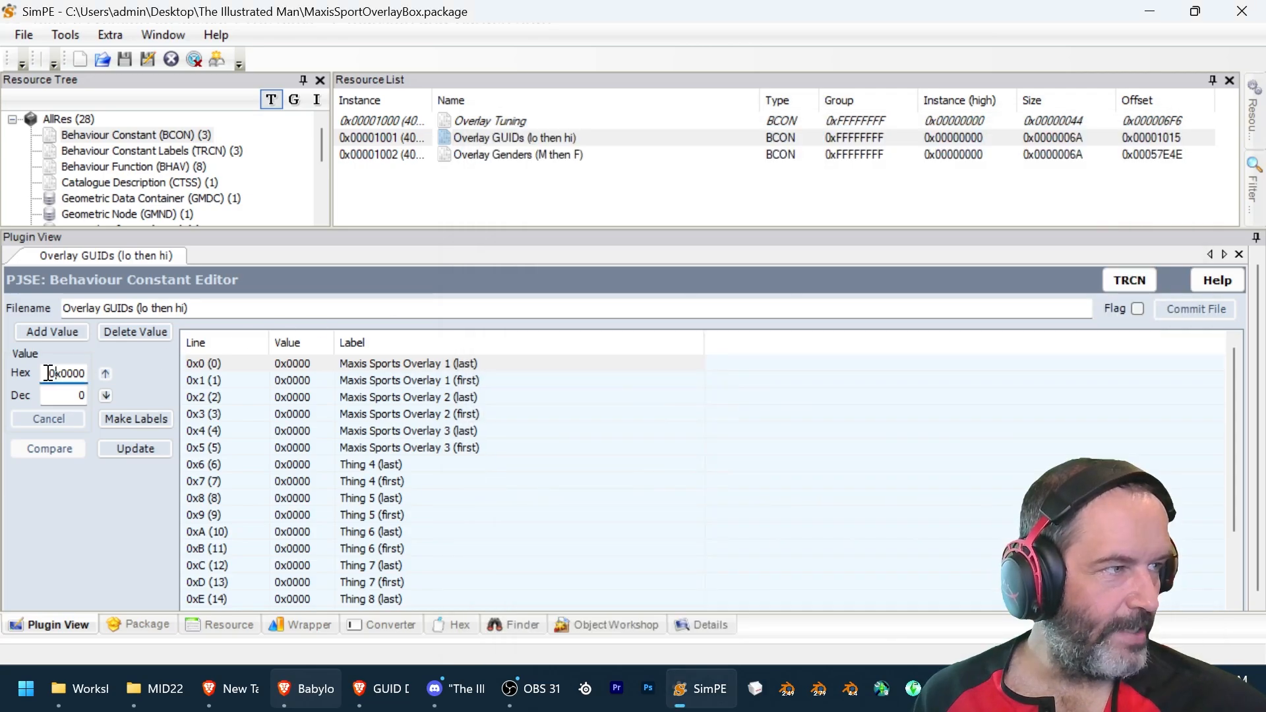
double_click(57, 371)
key("ctrl+v")
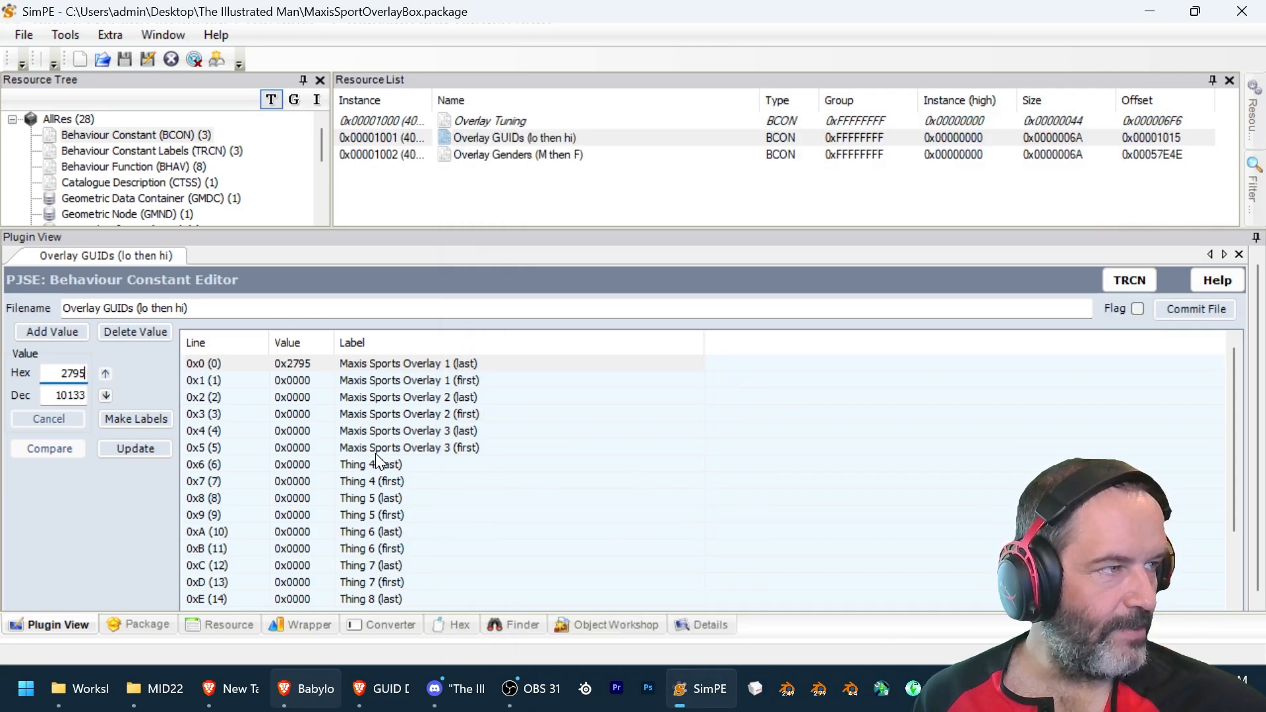
left_click(354, 368)
double_click(47, 380)
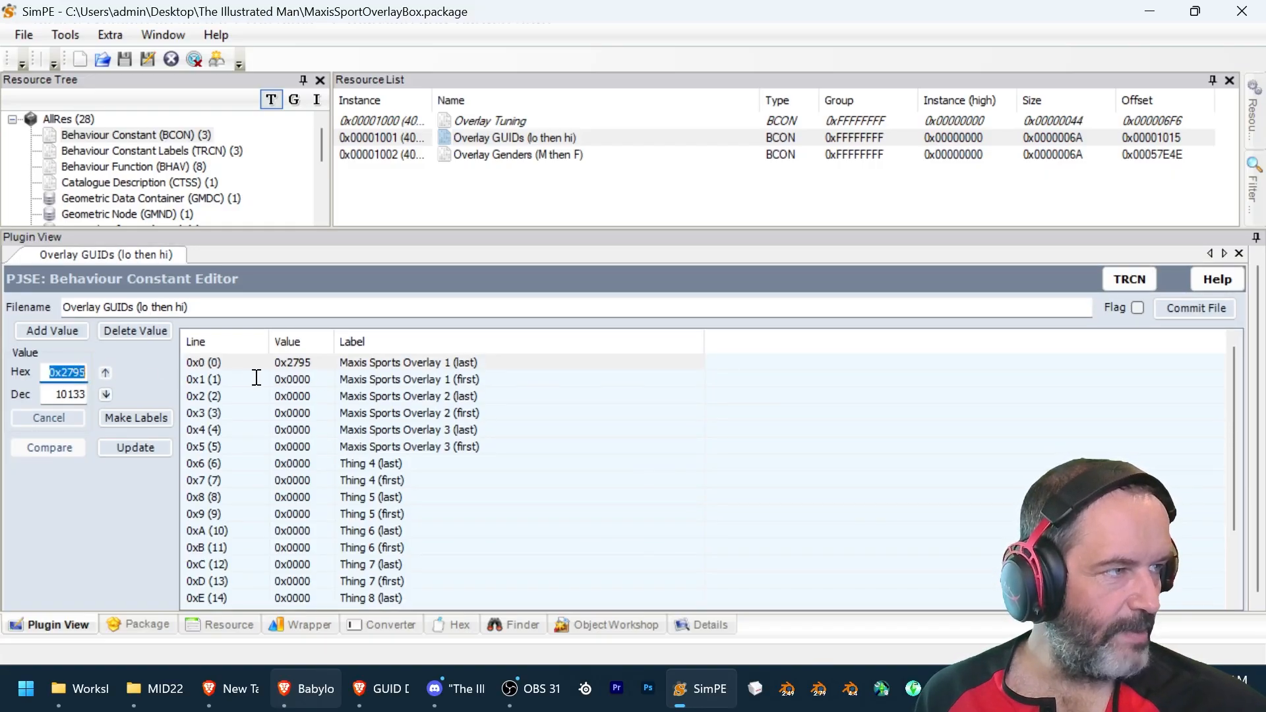
key("ctrl+v")
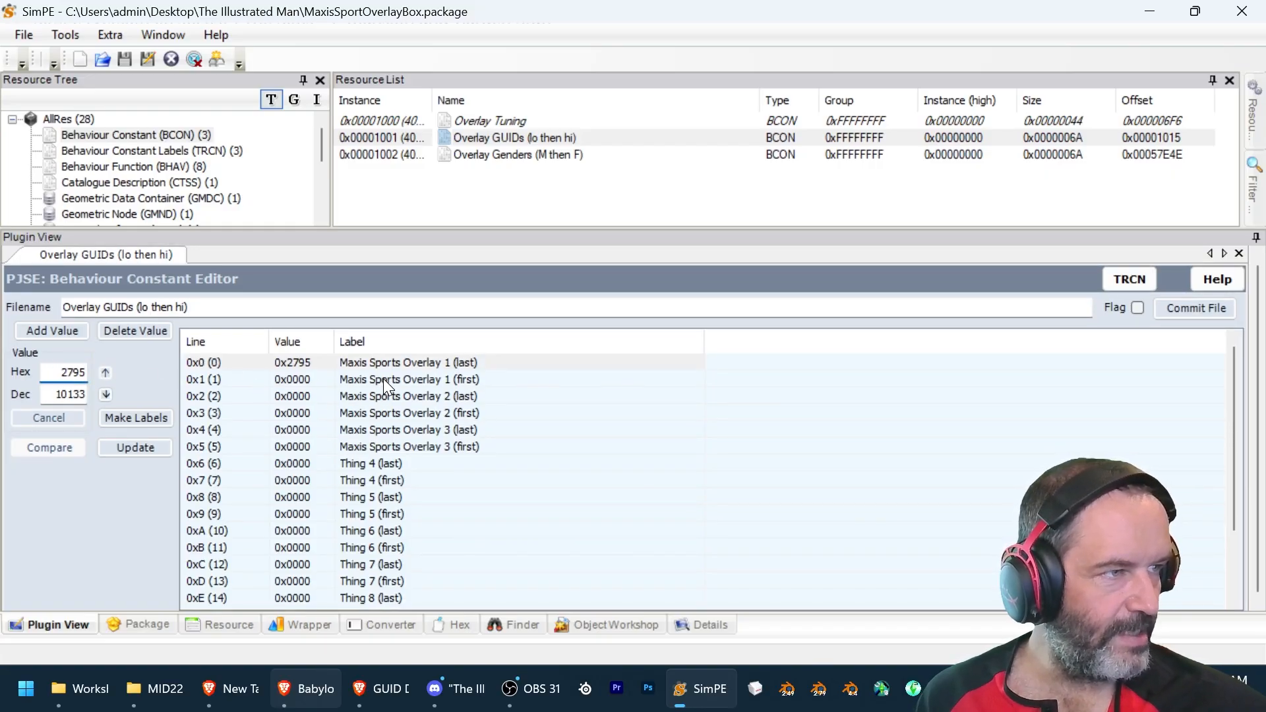
- Set line 0x1, Maxis Sports Overlay 1 (first), to 0x6B1C copied from the Overlay 1 entry in the Notepad notes
left_click(383, 379)
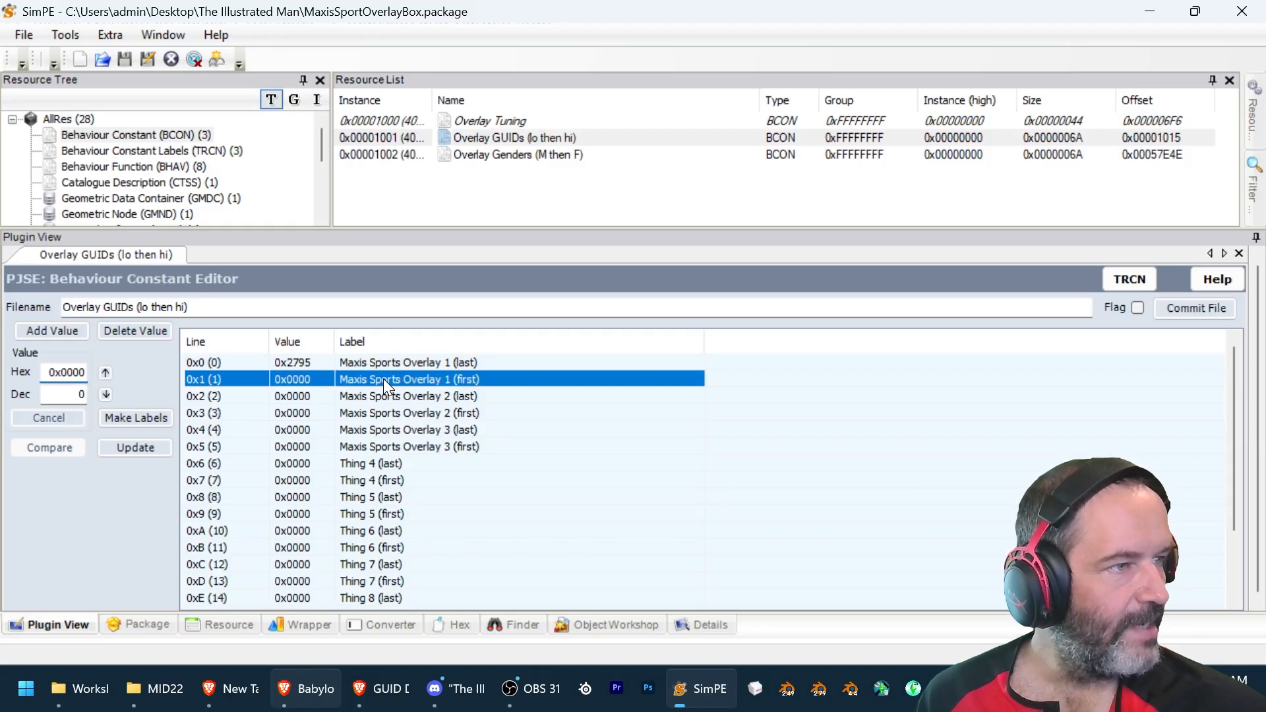
key("alt+Tab")
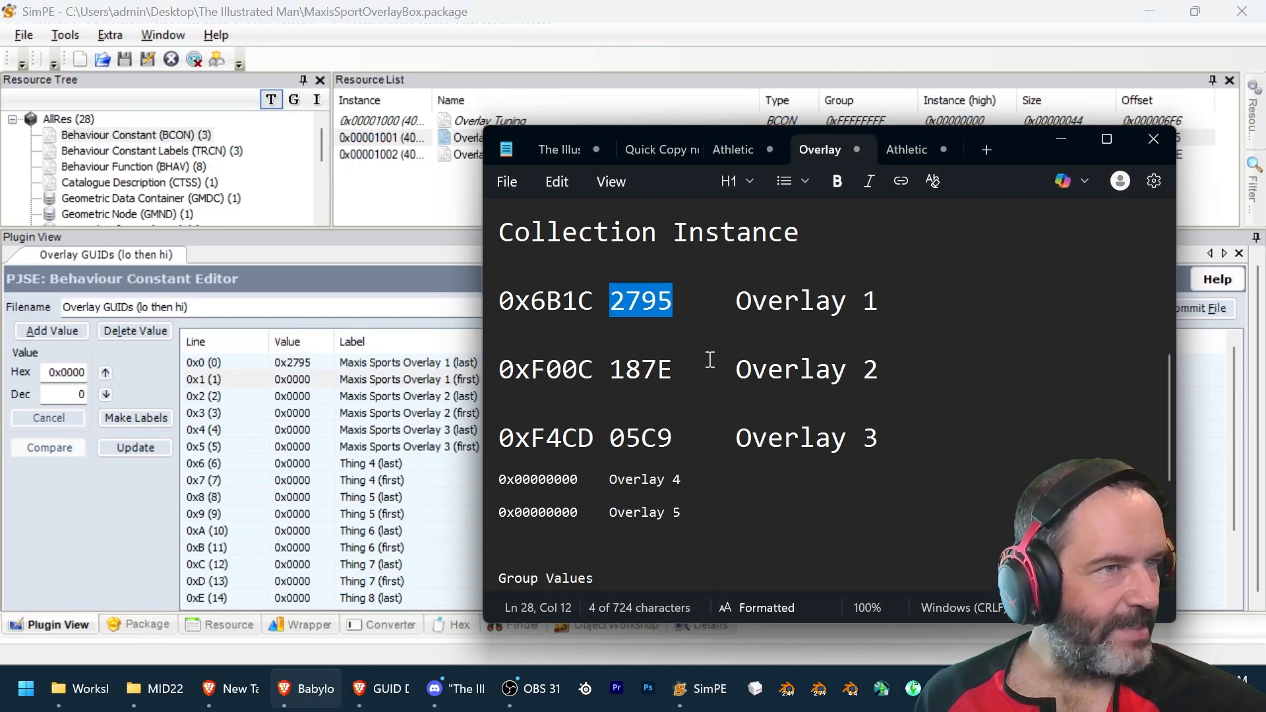
double_click(588, 301)
key("ctrl+c")
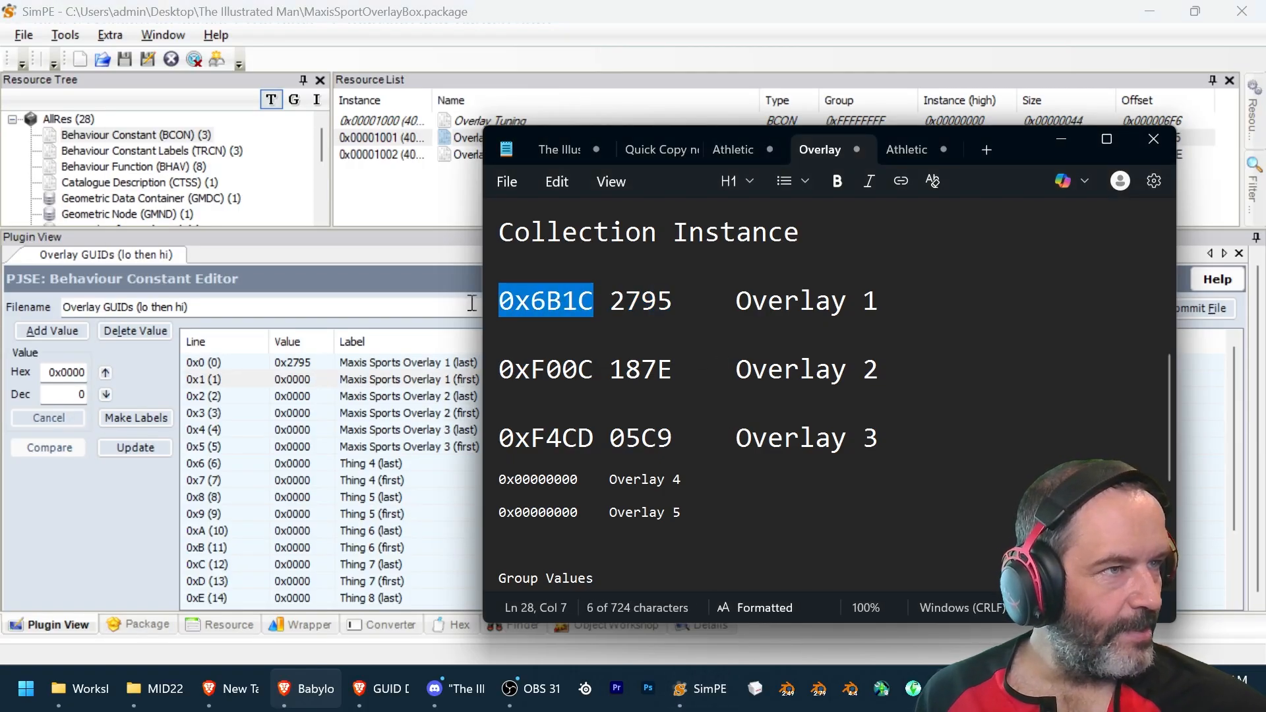
left_click(45, 381)
double_click(56, 371)
key("ctrl+v")
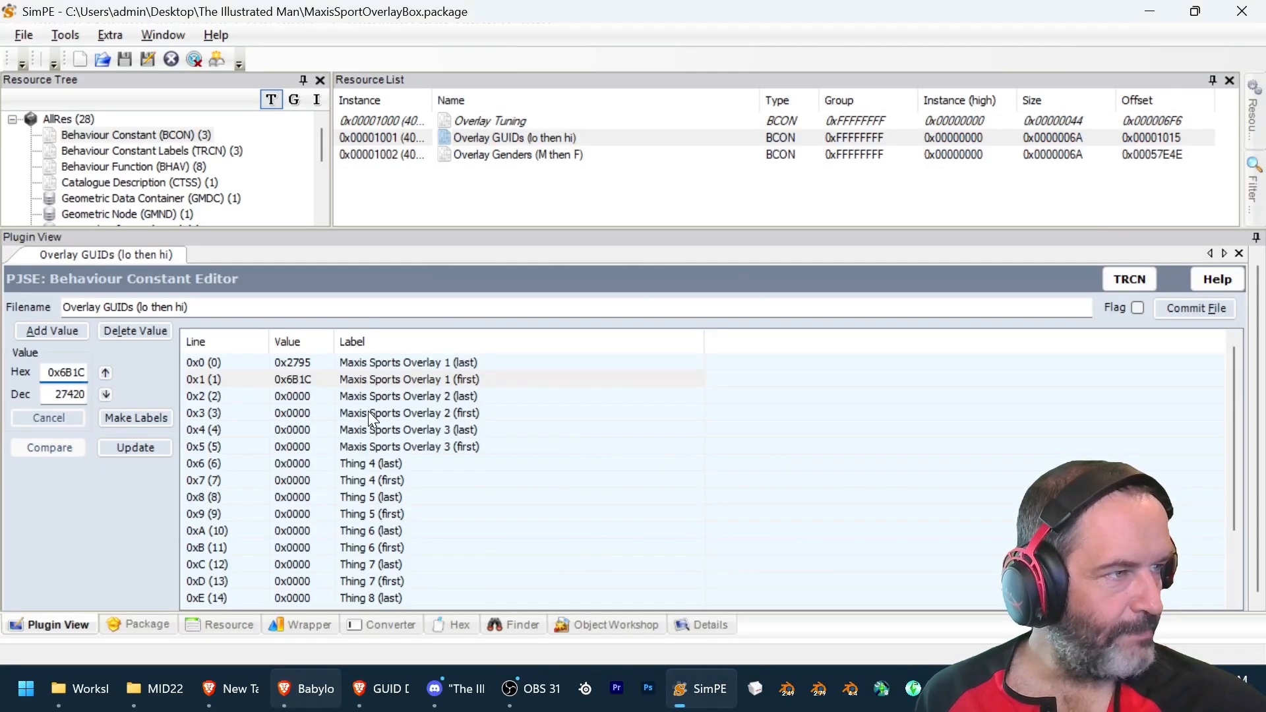
- Set line 0x2, Maxis Sports Overlay 2 (last), to 187E copied from the Overlay 2 entry in the Notepad notes
left_click(373, 397)
key("alt+Tab")
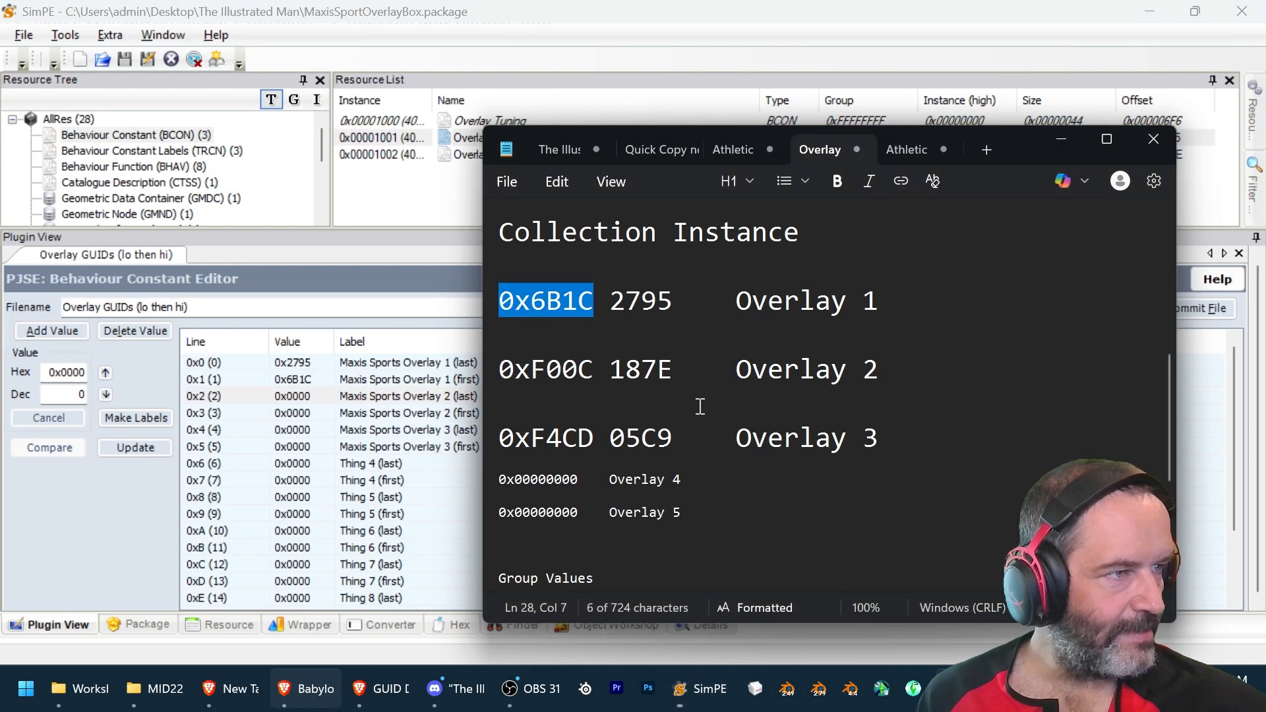
double_click(640, 369)
key("ctrl+c")
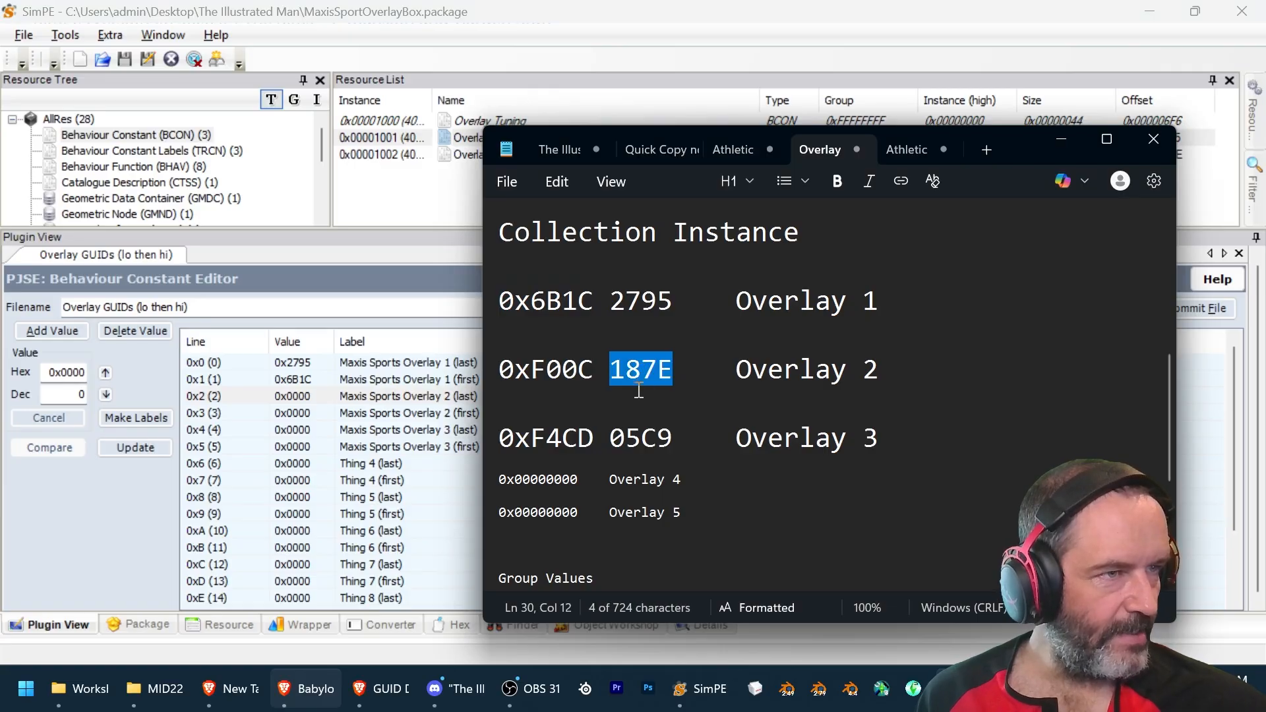
left_click(394, 398)
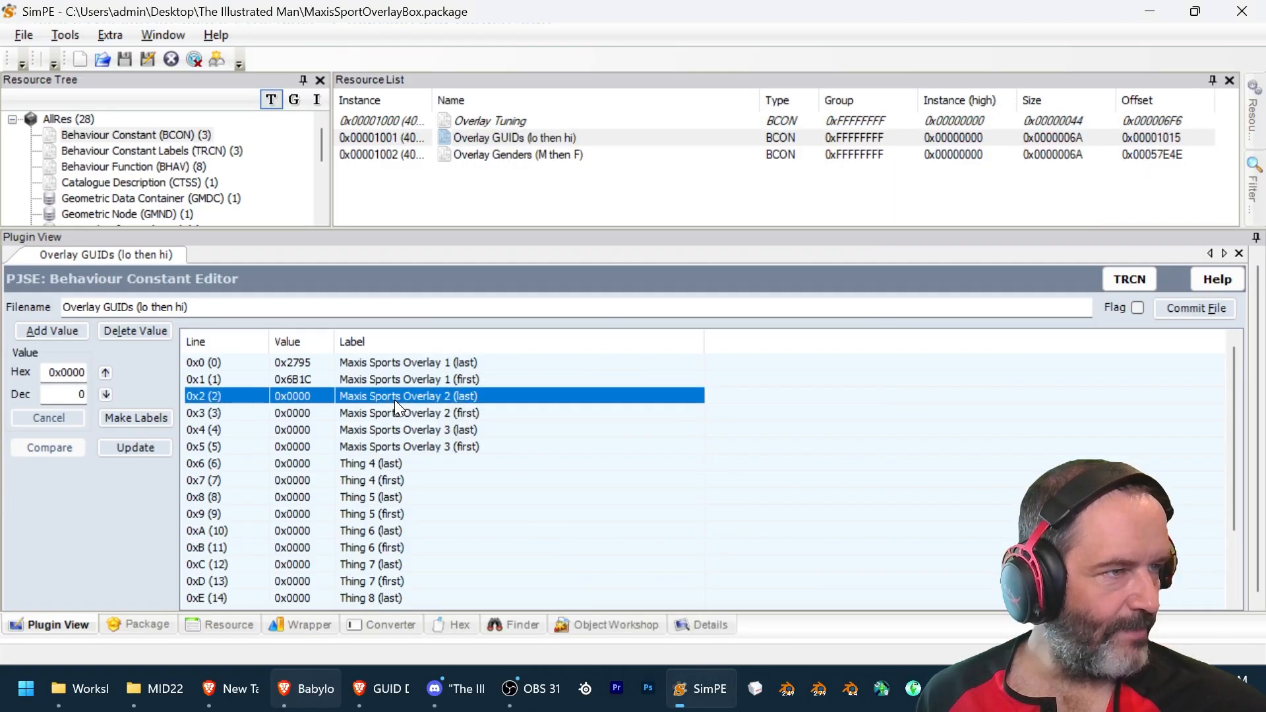
double_click(63, 373)
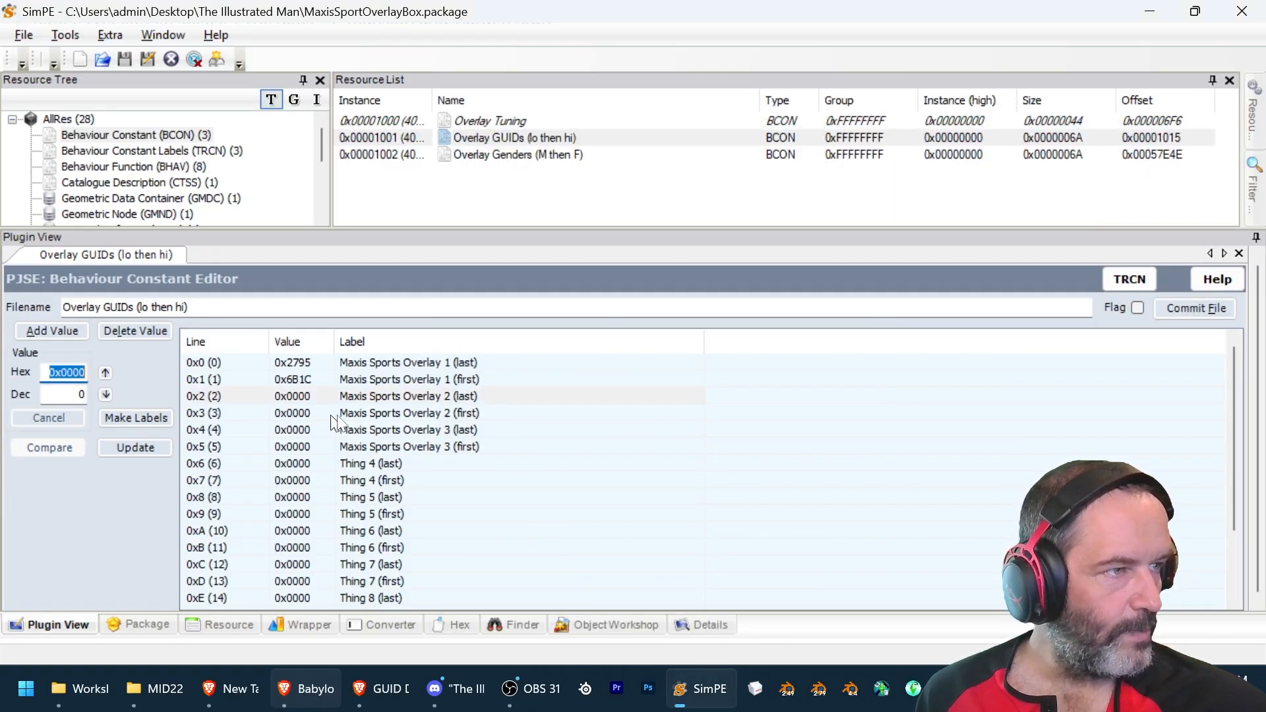
key("ctrl+v")
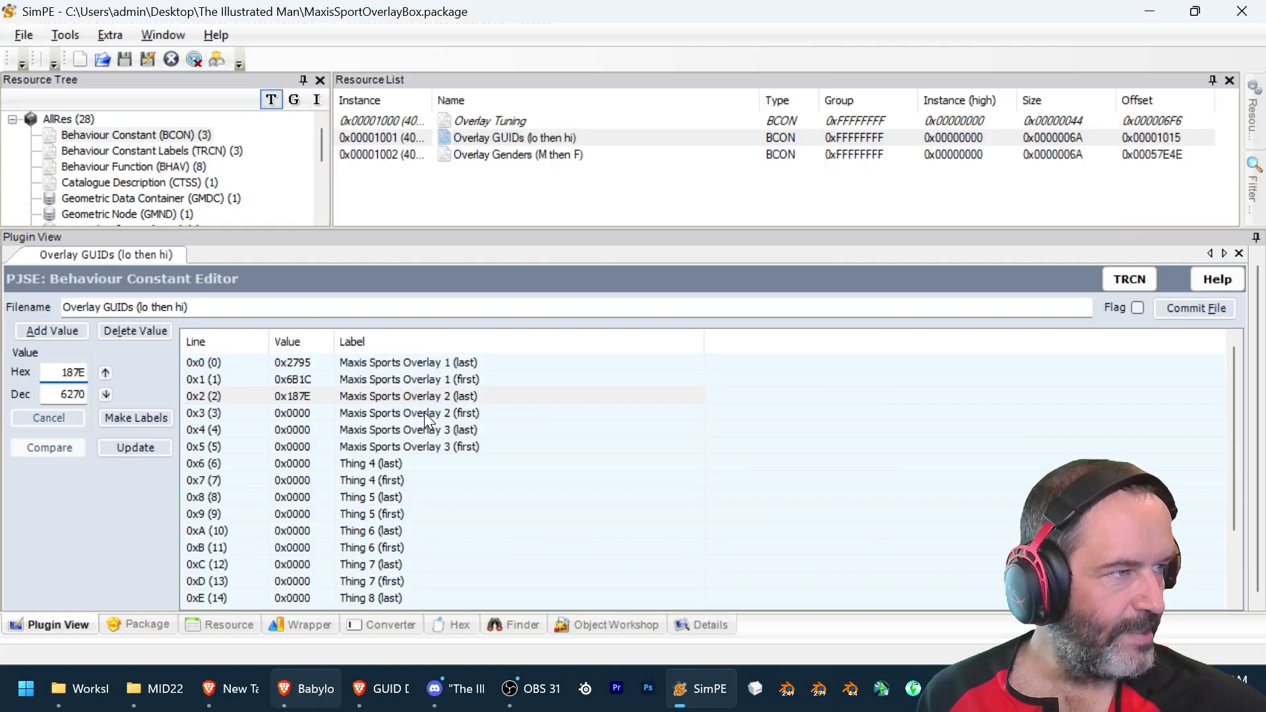
- Set line 0x3, Maxis Sports Overlay 2 (first), to 0xF00C copied from the Overlay 2 entry in Notepad
left_click(429, 415)
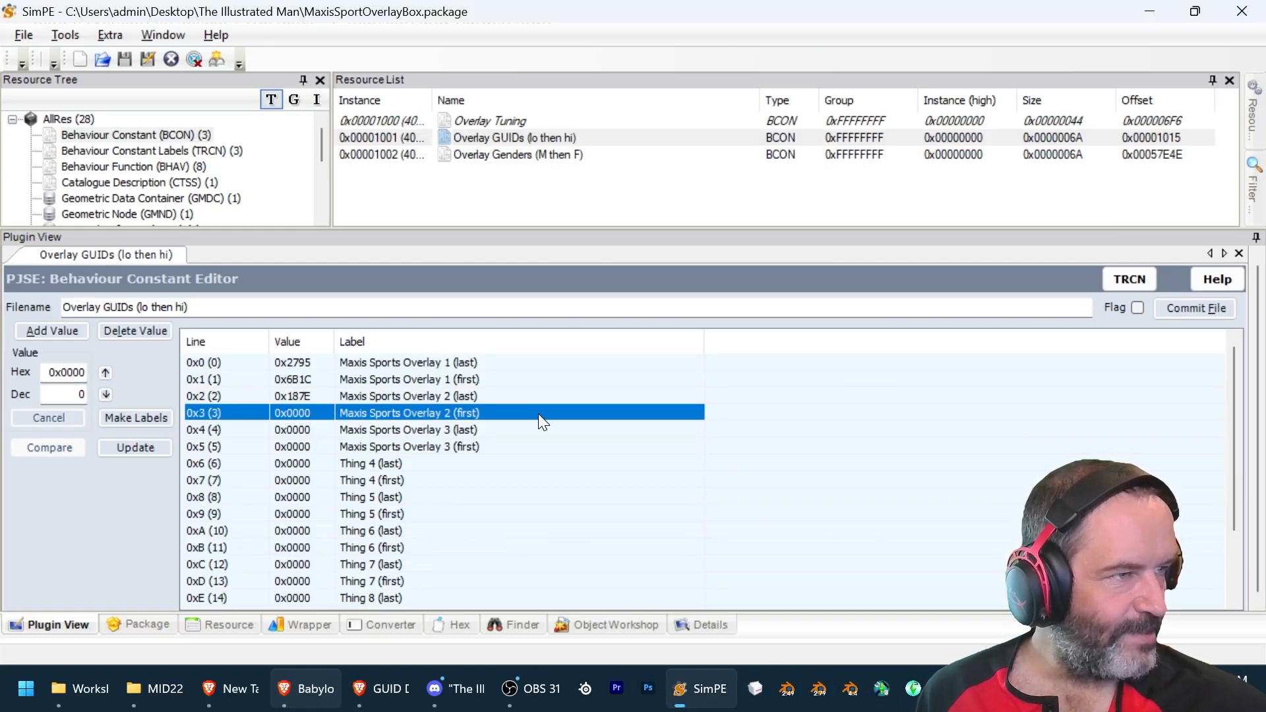
key("alt+Tab")
left_click_drag(597, 379, 451, 377)
key("ctrl+c")
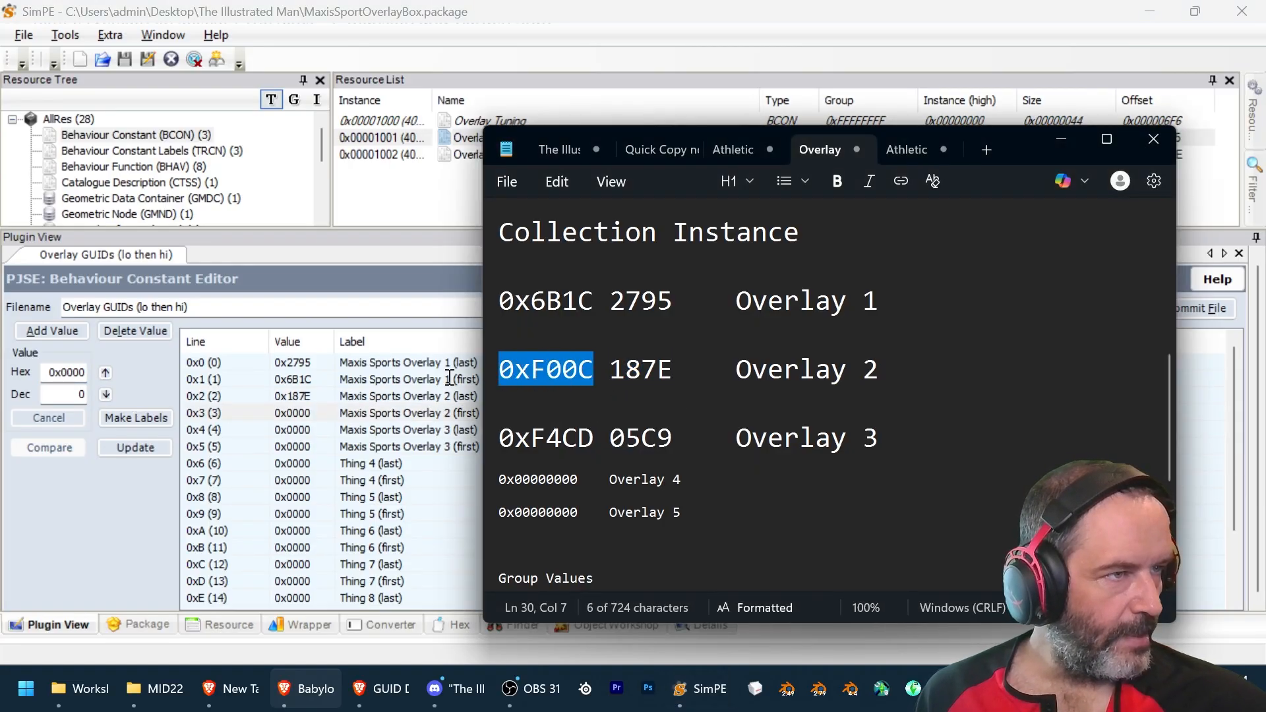
double_click(47, 370)
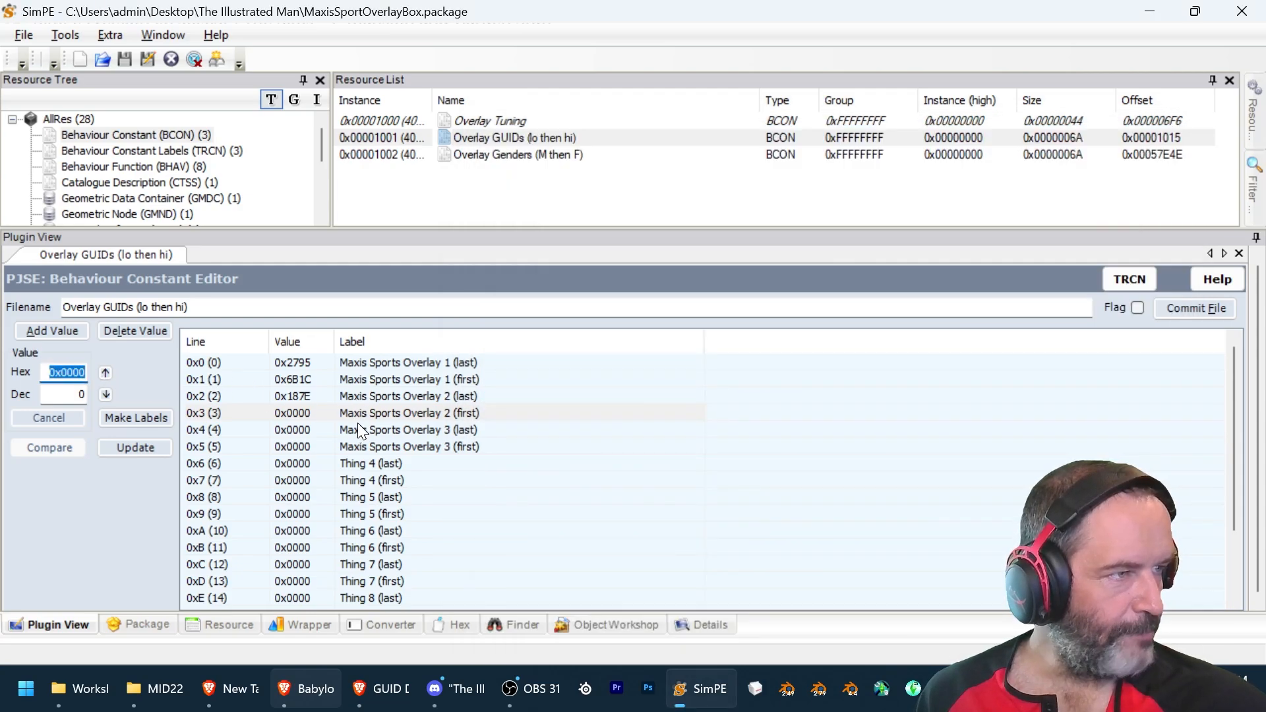
key("ctrl+v")
- Set line 0x4, Maxis Sports Overlay 3 (last), to 05C9 copied from the Overlay 3 entry in Notepad
left_click(390, 430)
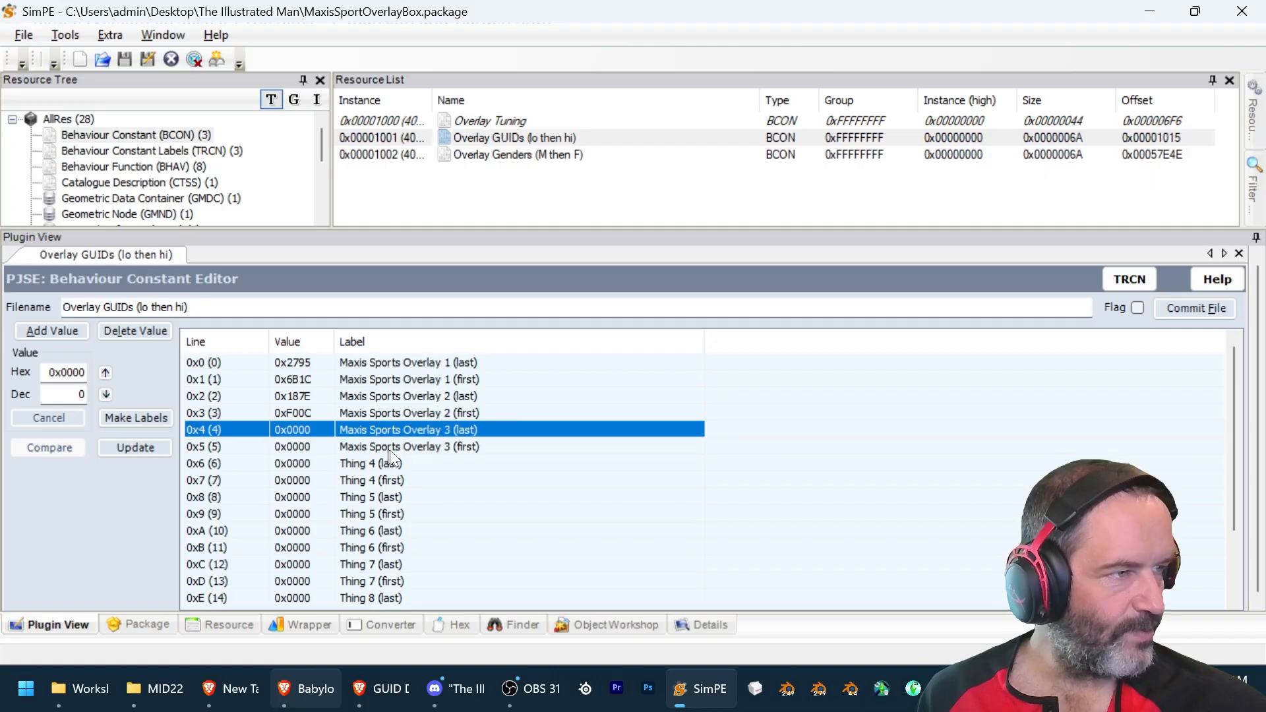
key("alt+Tab")
double_click(630, 439)
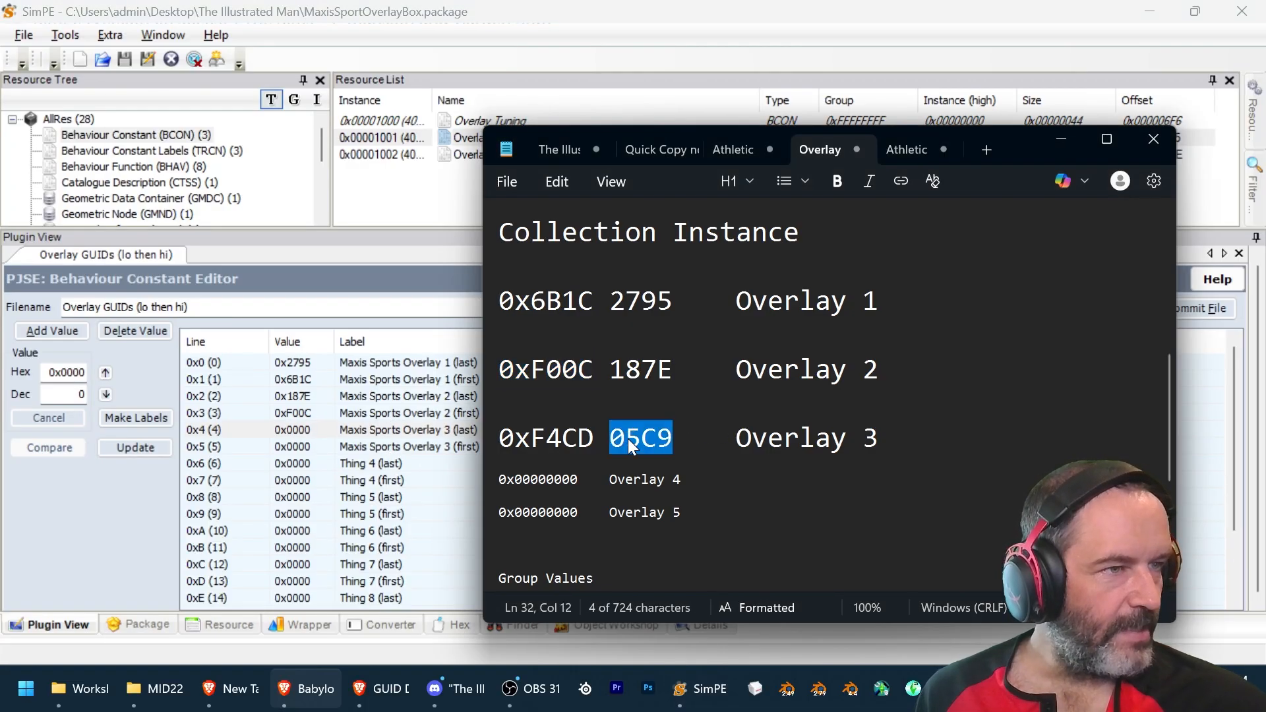
left_click(643, 443)
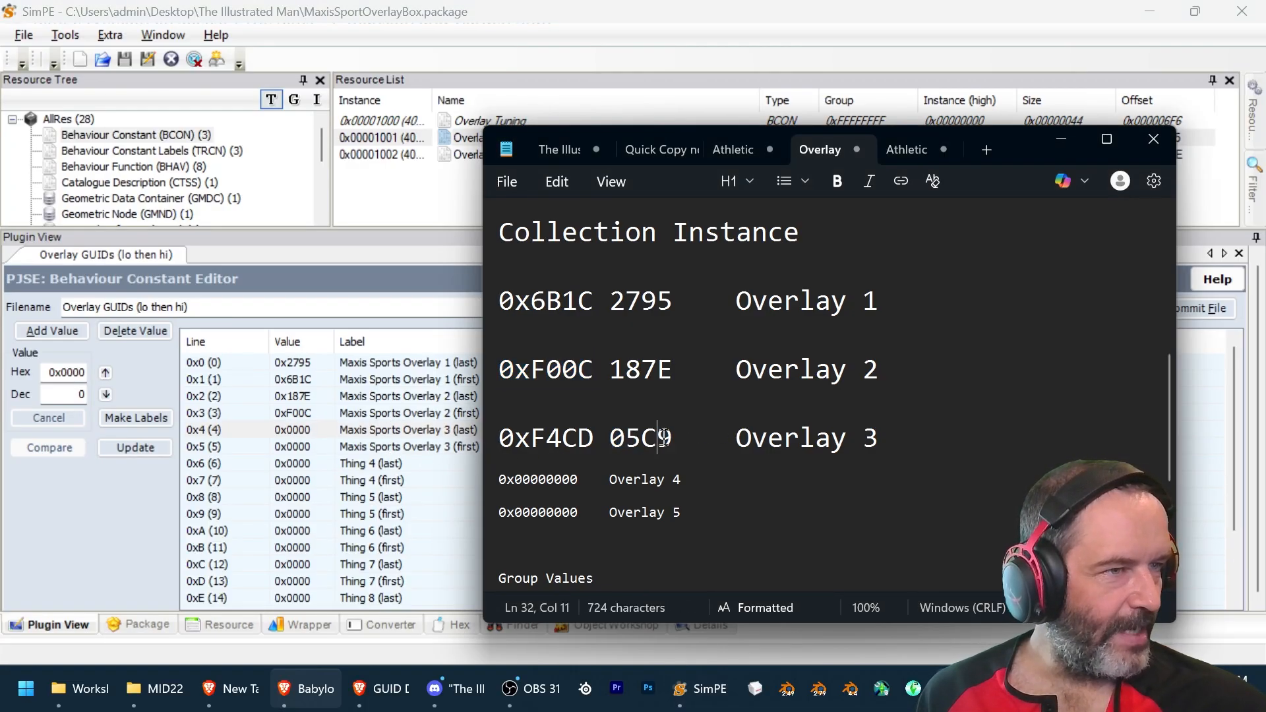
left_click_drag(673, 440, 611, 442)
key("ctrl+c")
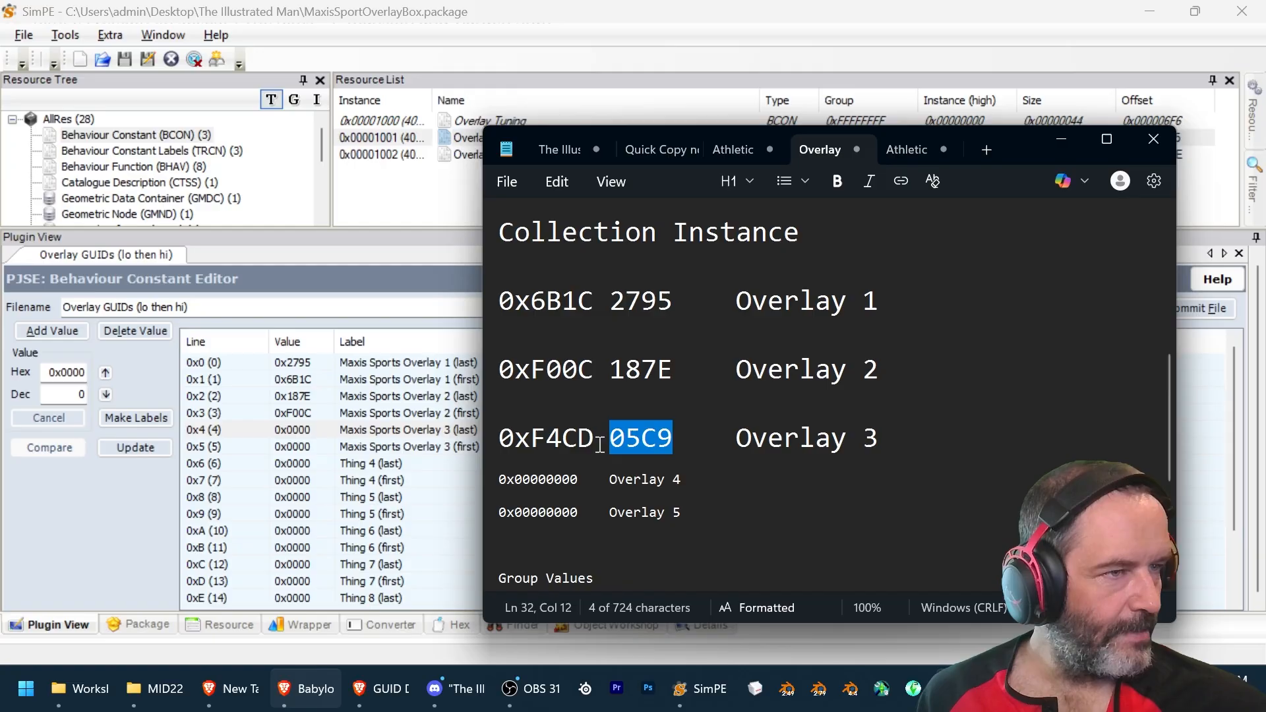
left_click(453, 429)
double_click(59, 368)
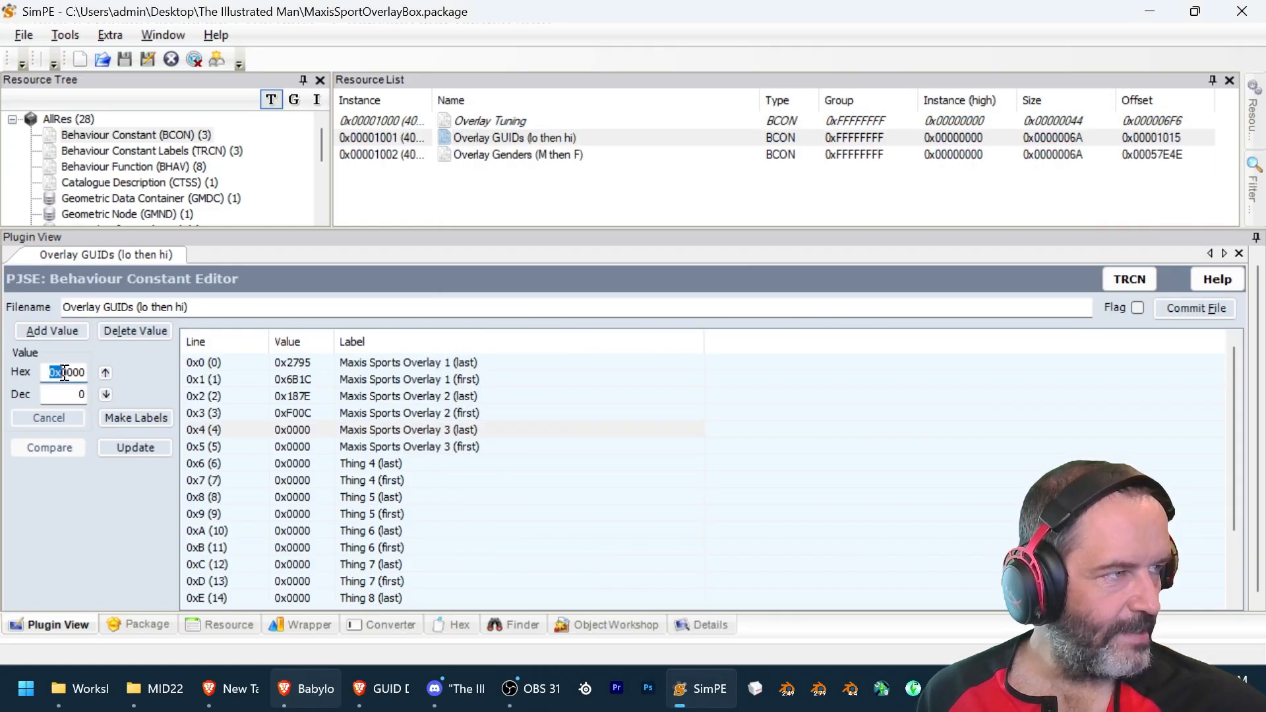
key("ctrl+v")
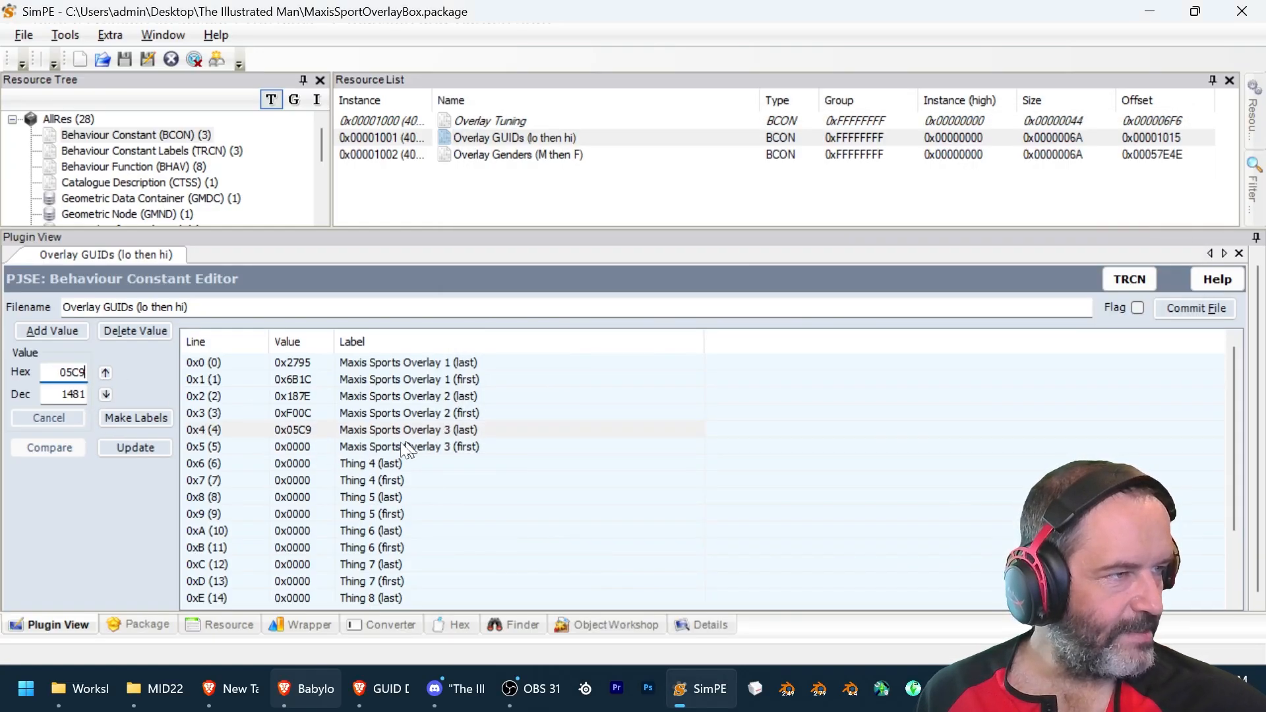
- Set line 0x5, Maxis Sports Overlay 3 (first), to 0xF4CD copied from Notepad and commit the Overlay GUIDs constant
left_click(367, 447)
key("alt+Tab")
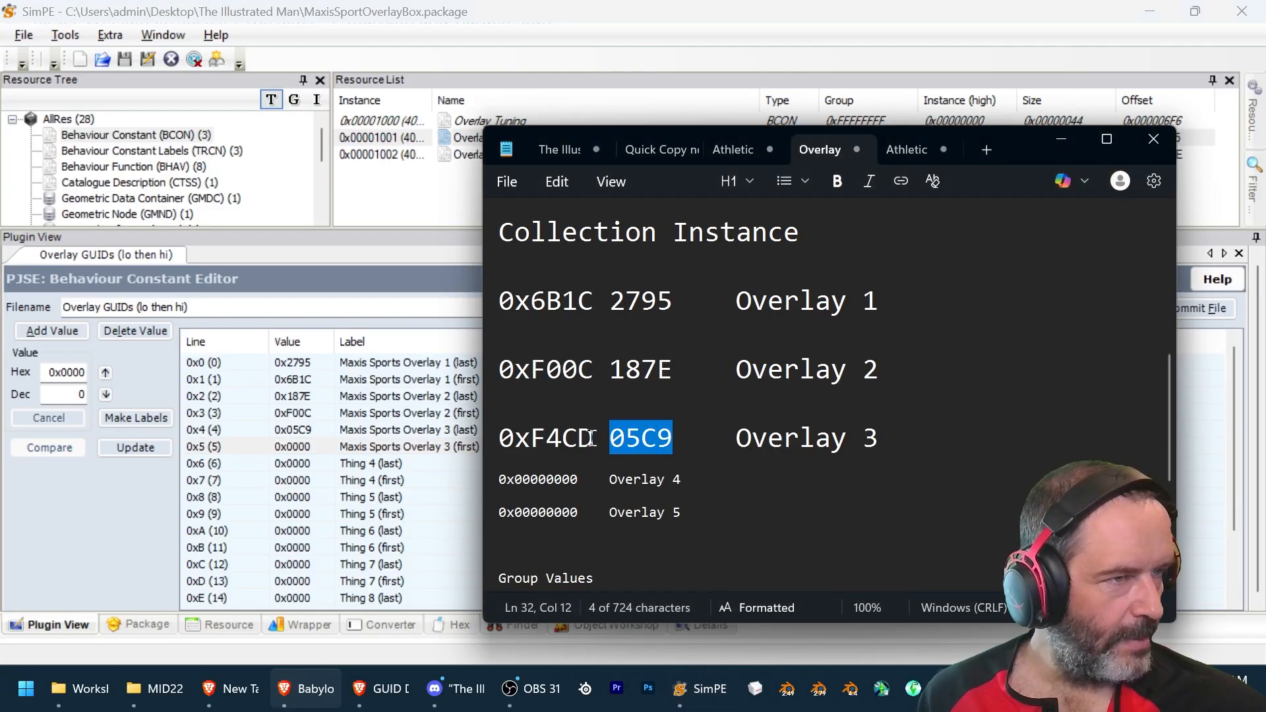
double_click(591, 437)
key("ctrl+c")
double_click(58, 371)
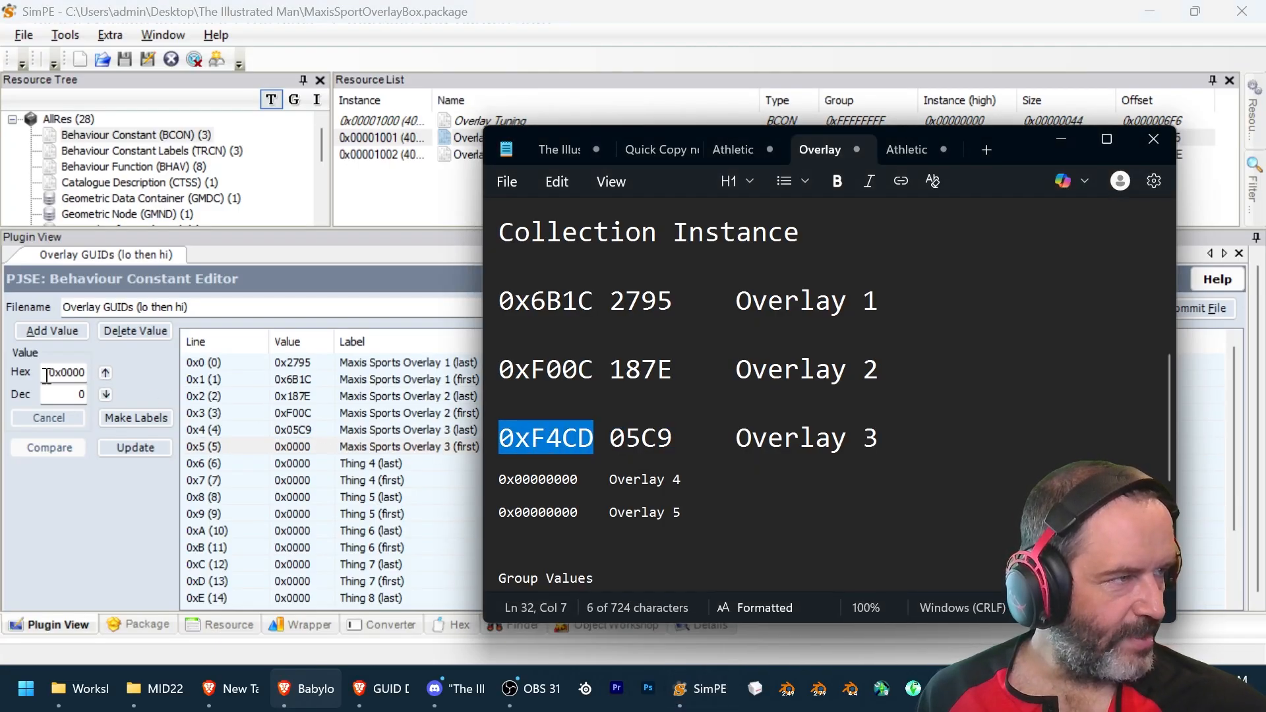
key("ctrl+v")
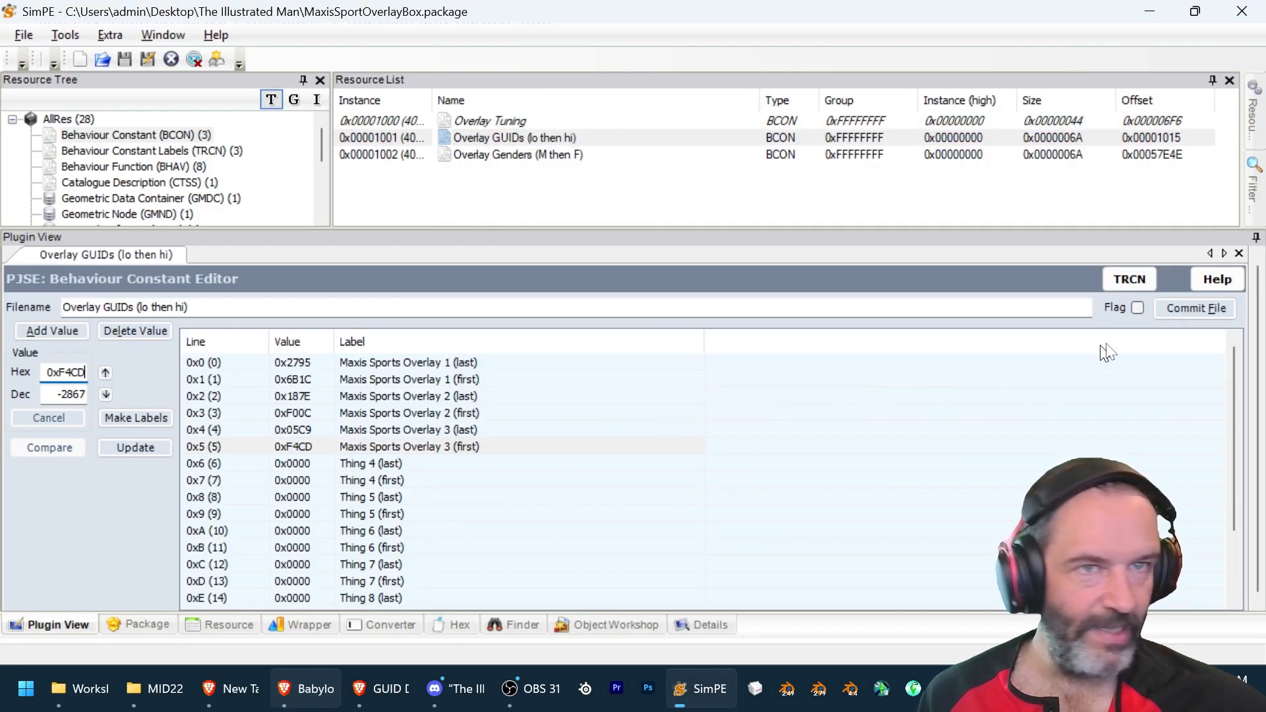
left_click(1198, 315)
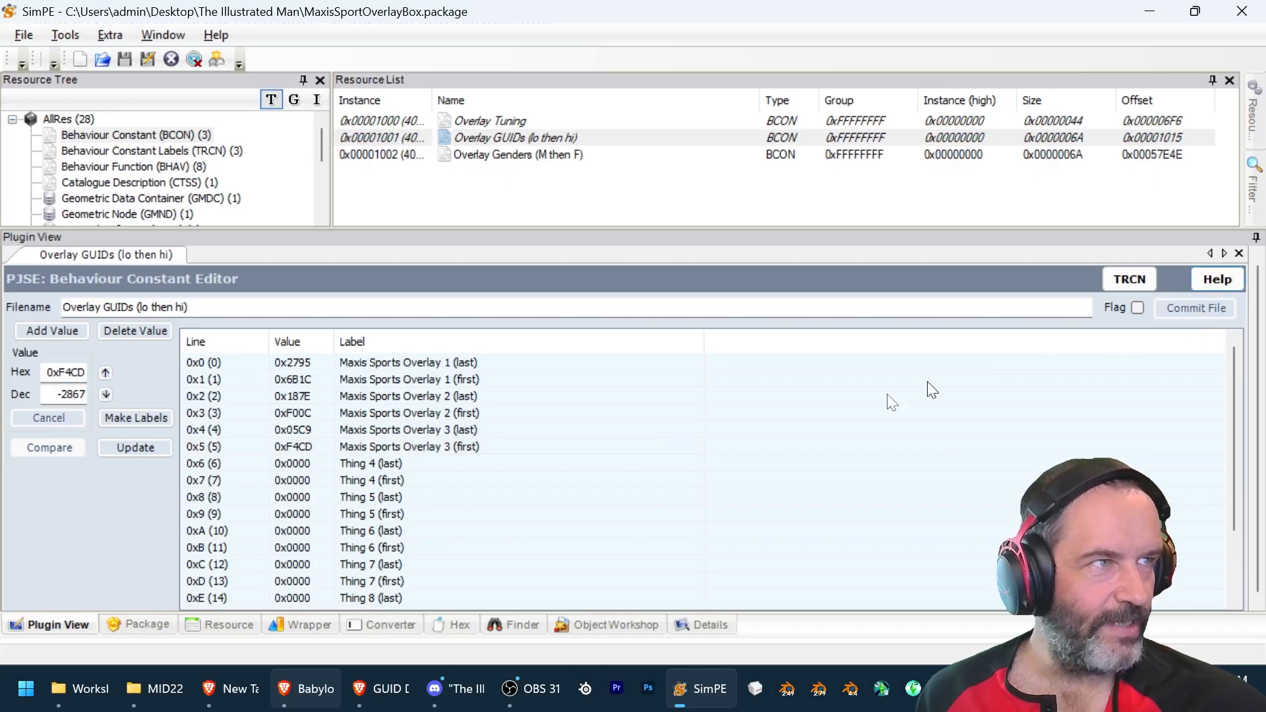
- Open the Overlay Genders (M then F) behaviour constant and review the male and female values of the Maxis Sports overlays
left_click(560, 158)
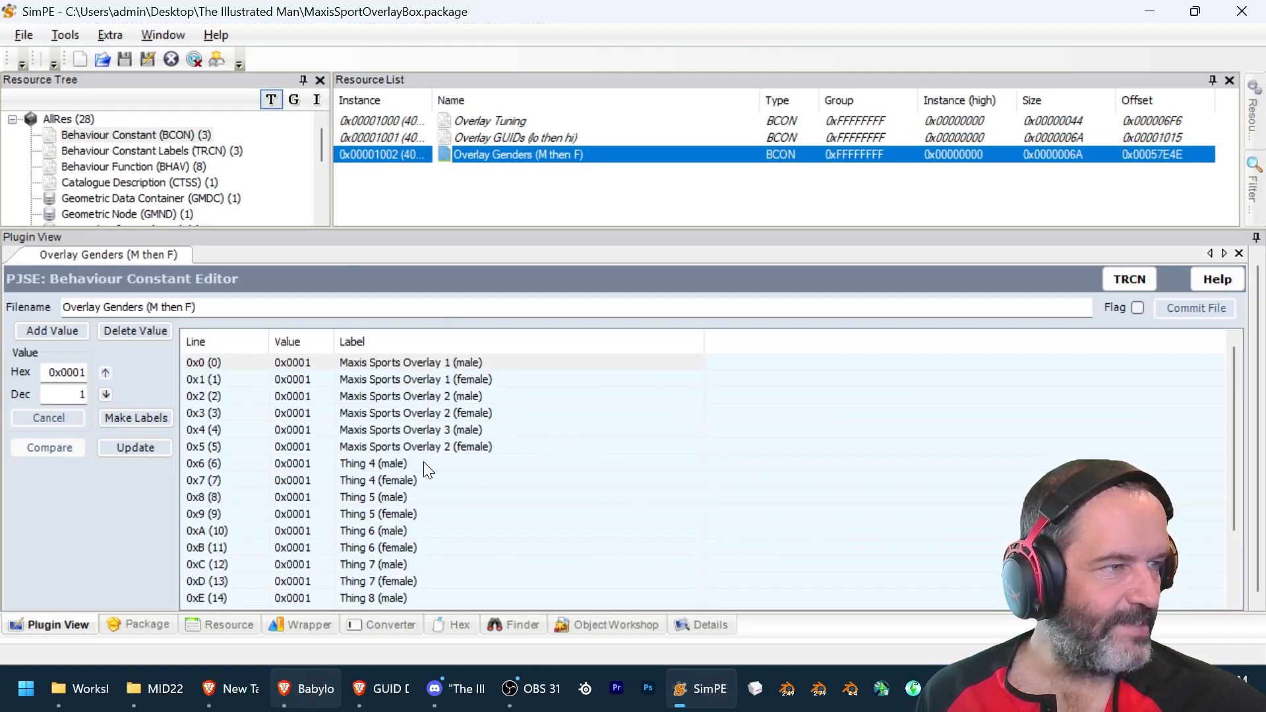
scroll(428, 470, "down", 2)
scroll(430, 470, "up", 2)
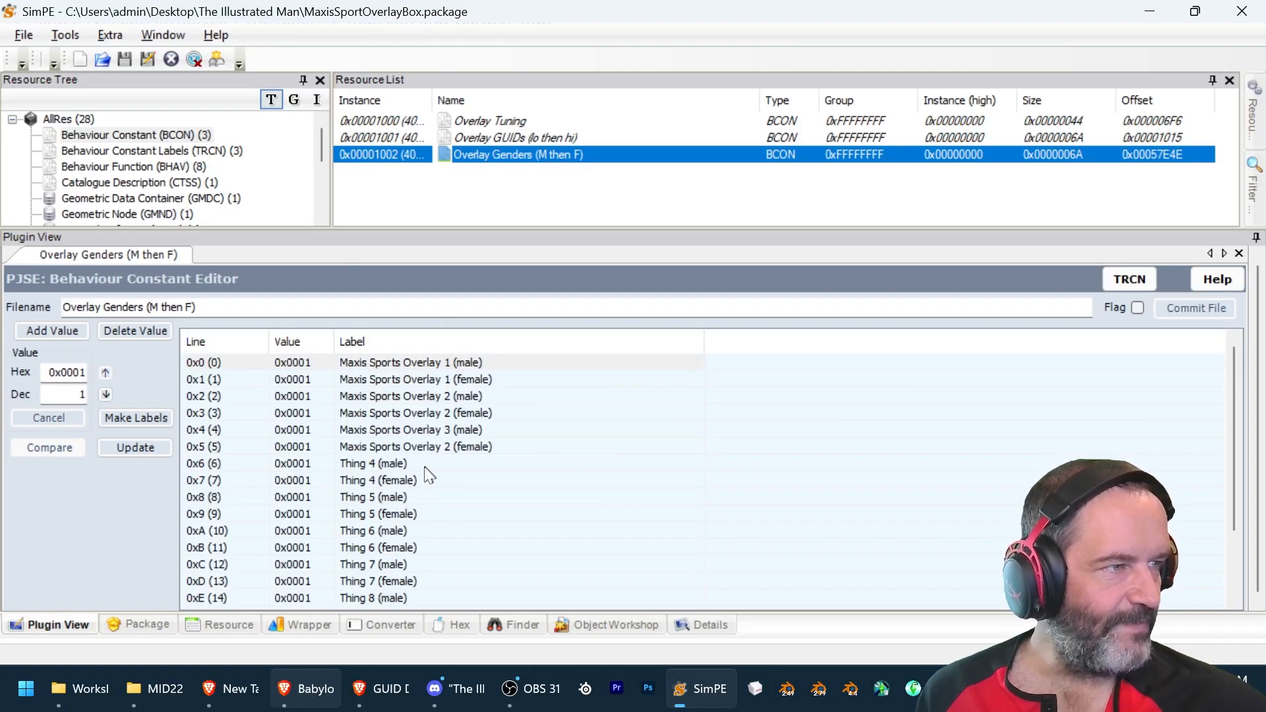
left_click(312, 365)
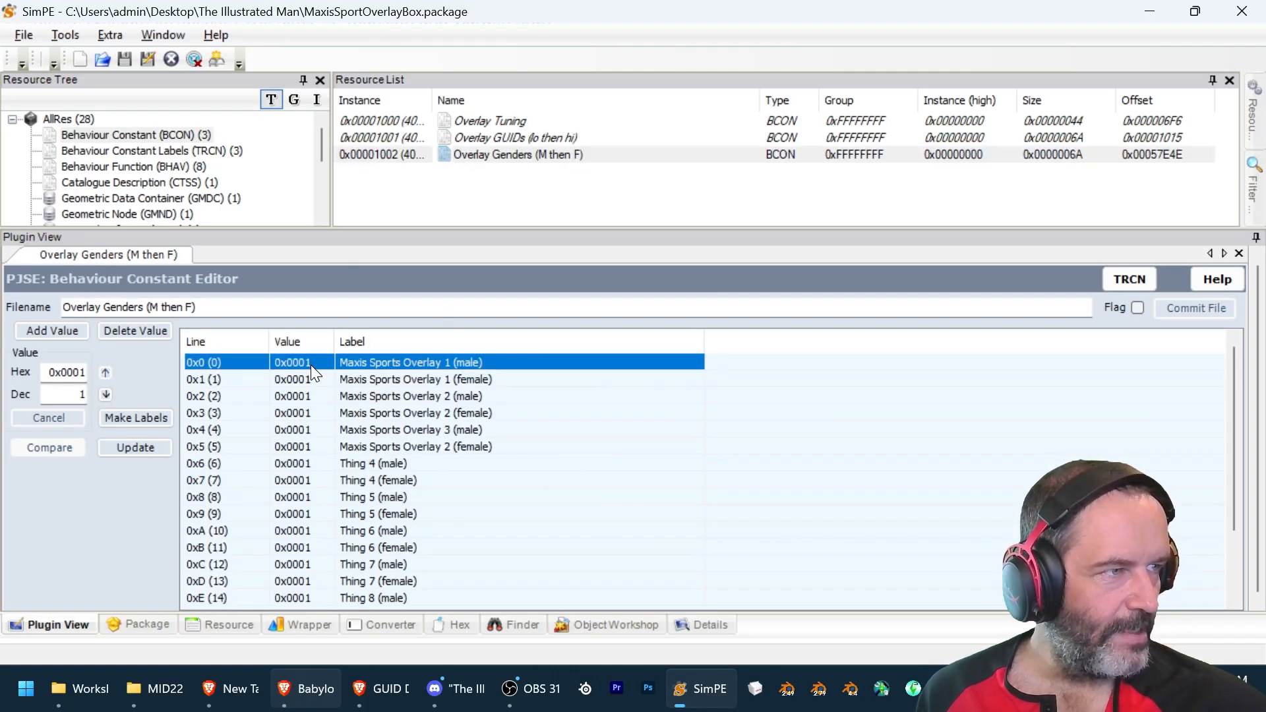
left_click(377, 418)
left_click(382, 396)
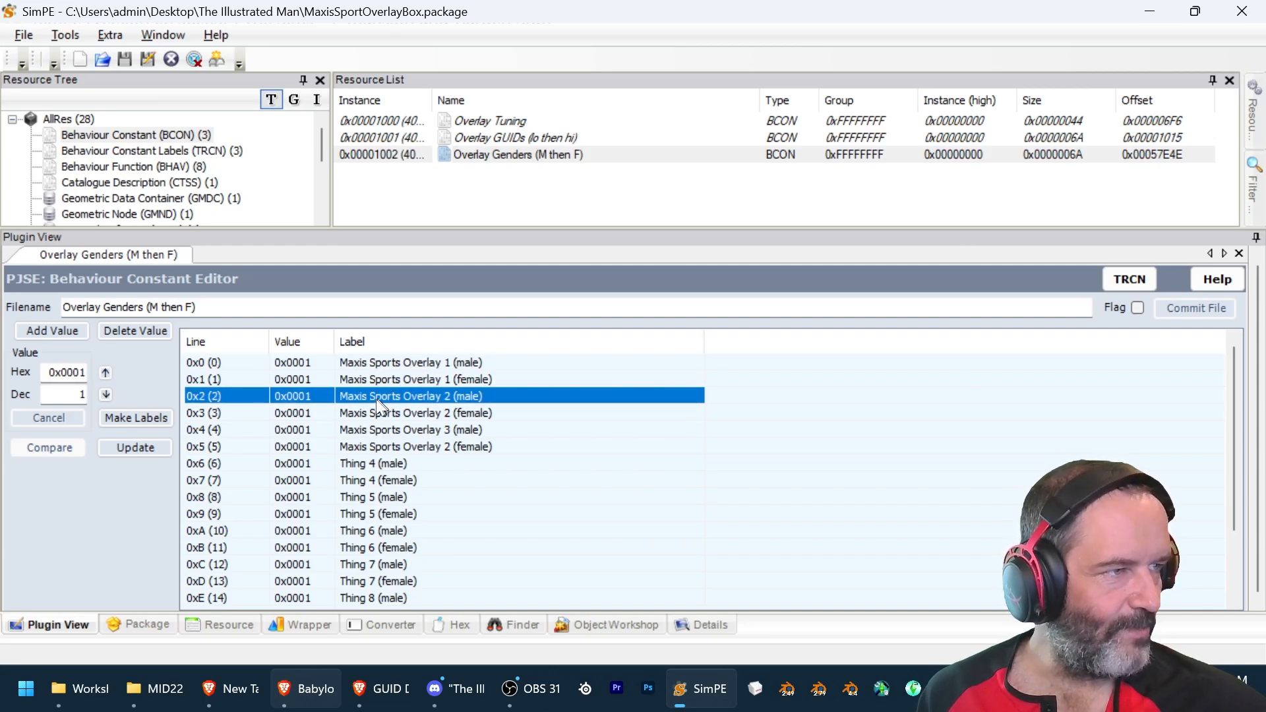
- Try setting line 0x3, Maxis Sports Overlay 2 (female), to 0 in the Overlay Genders constant
left_click(370, 413)
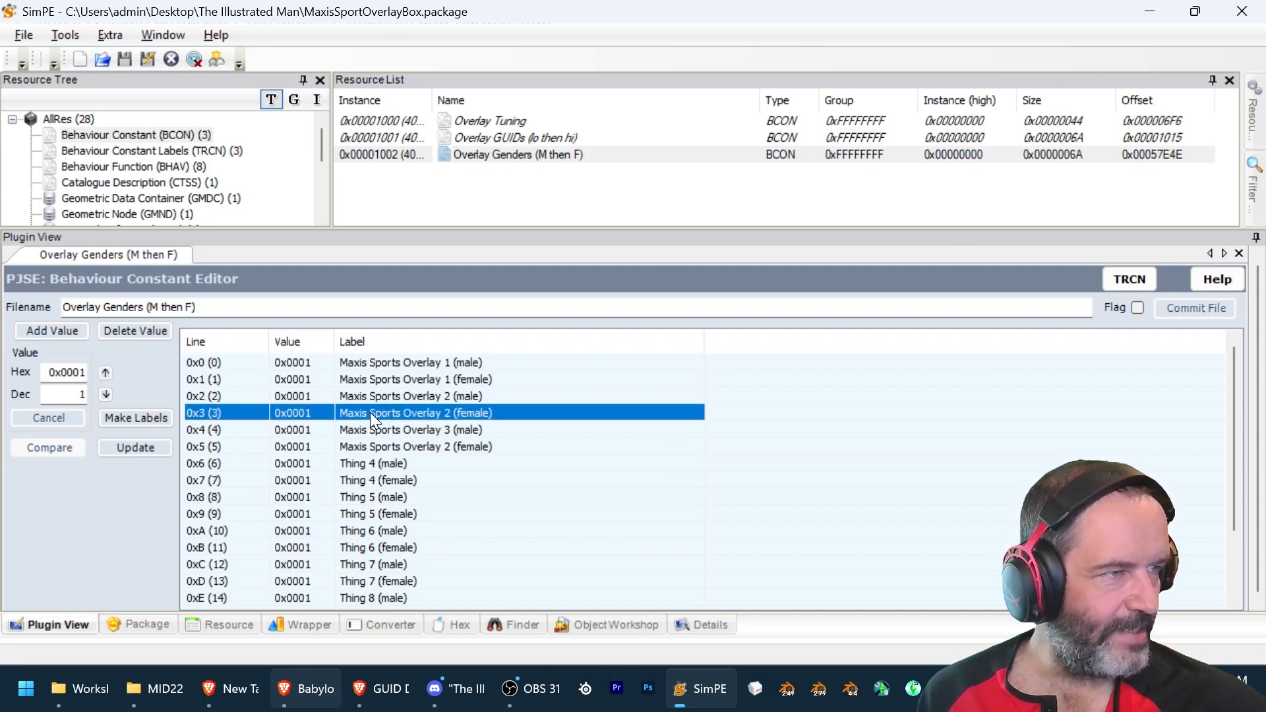
left_click(80, 394)
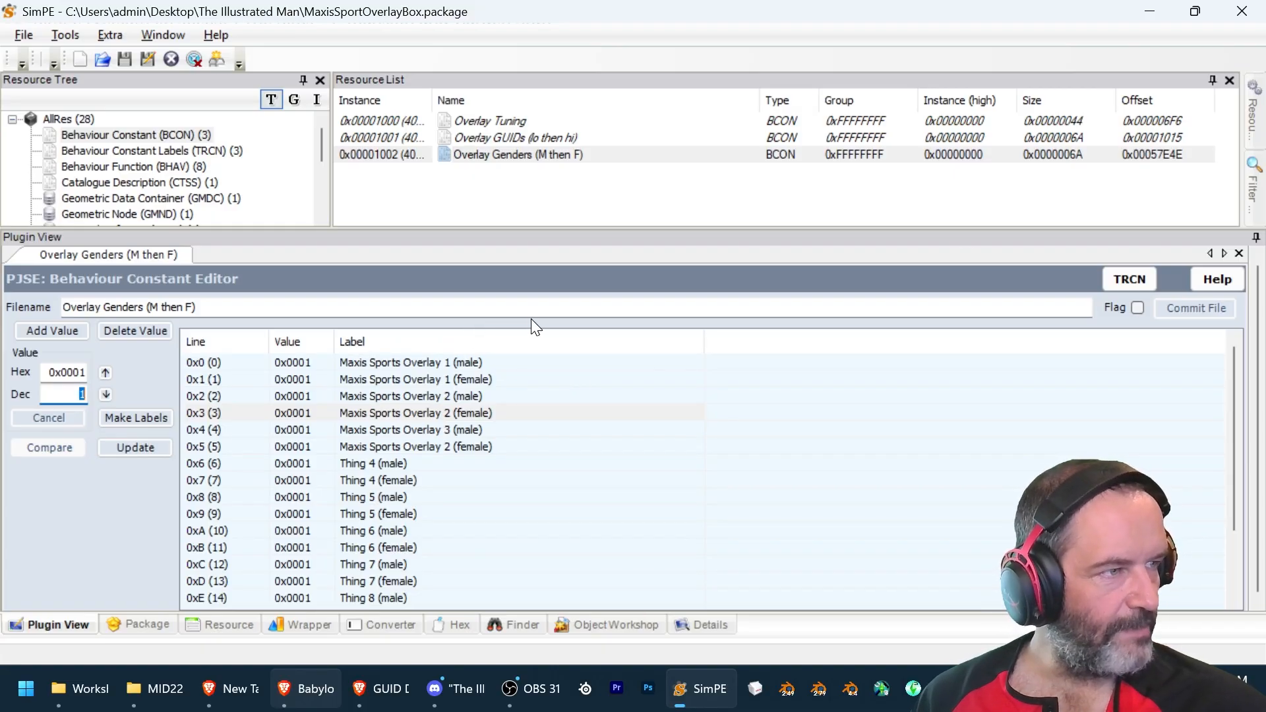
type("0")
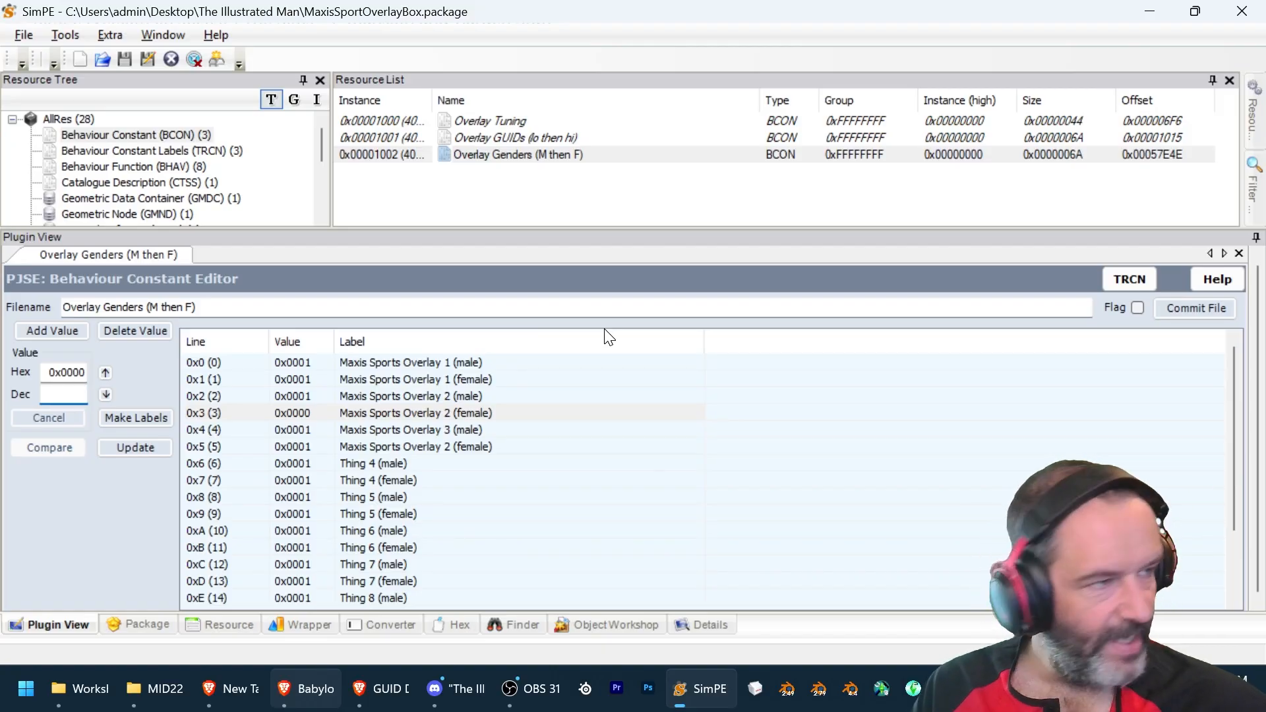
- Commit the Overlay Genders constant with line 0x3 back at 1 and save the package
left_click(1177, 309)
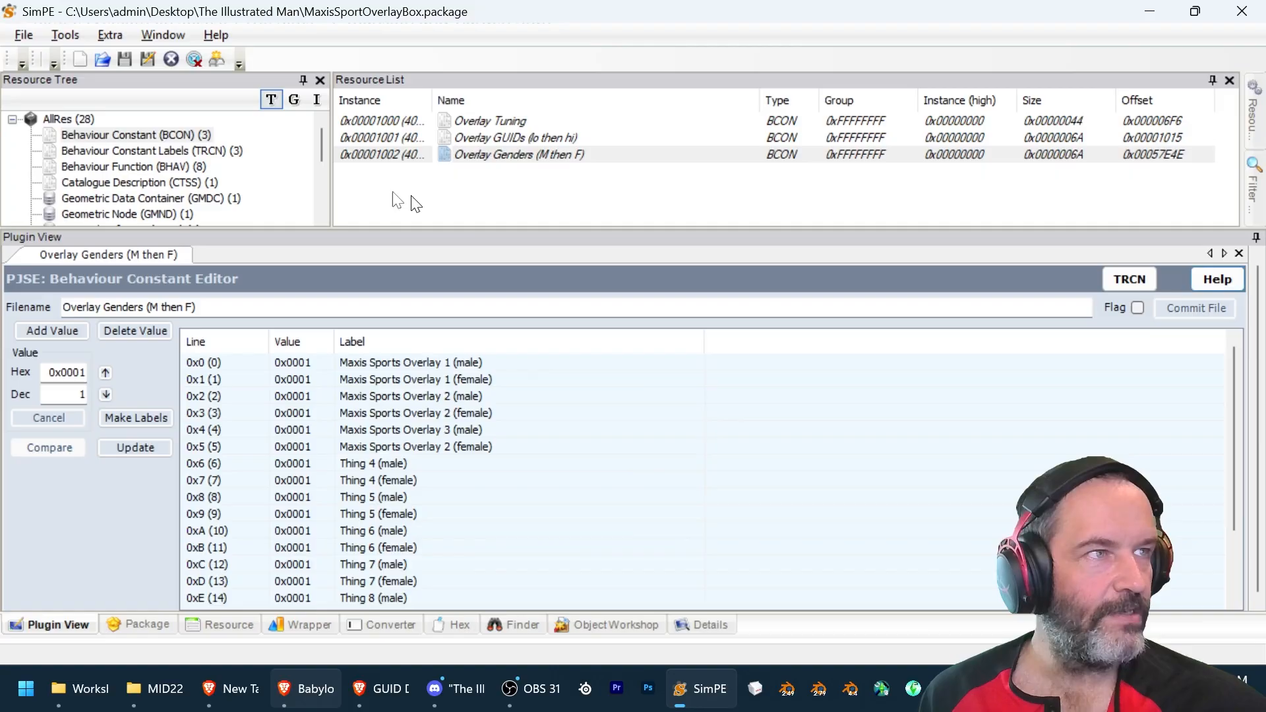
left_click(14, 33)
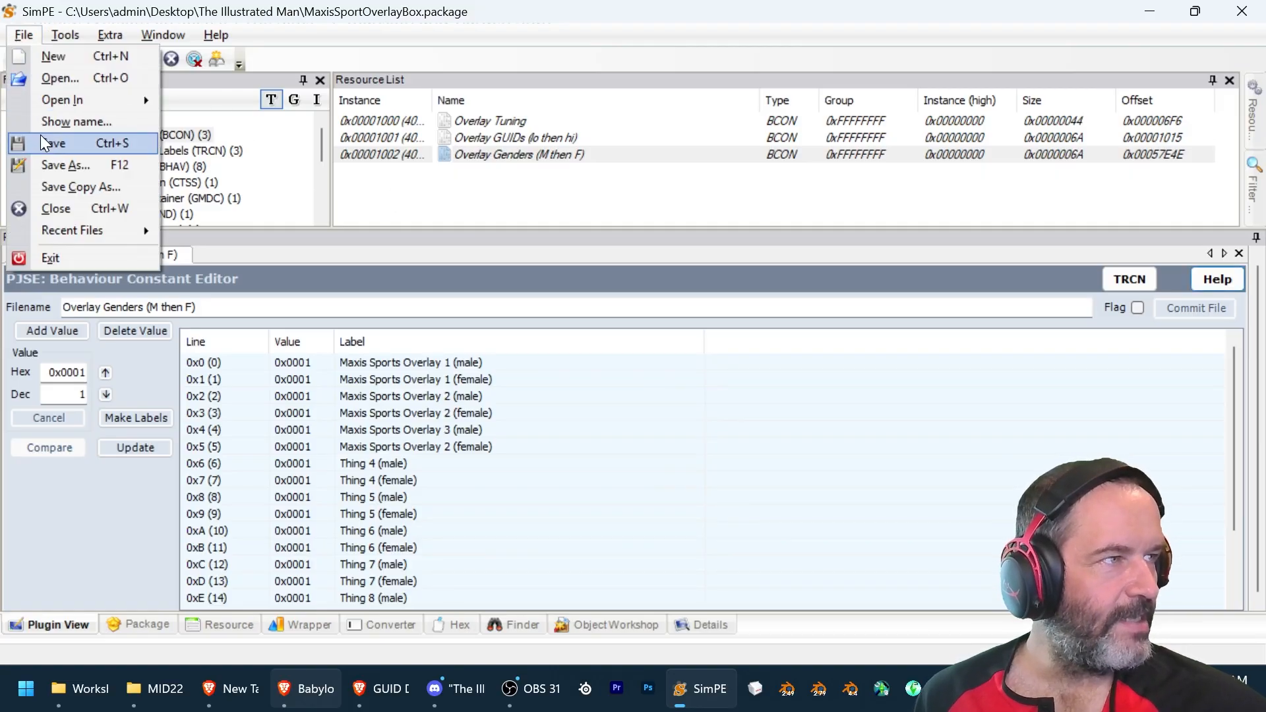
left_click(41, 135)
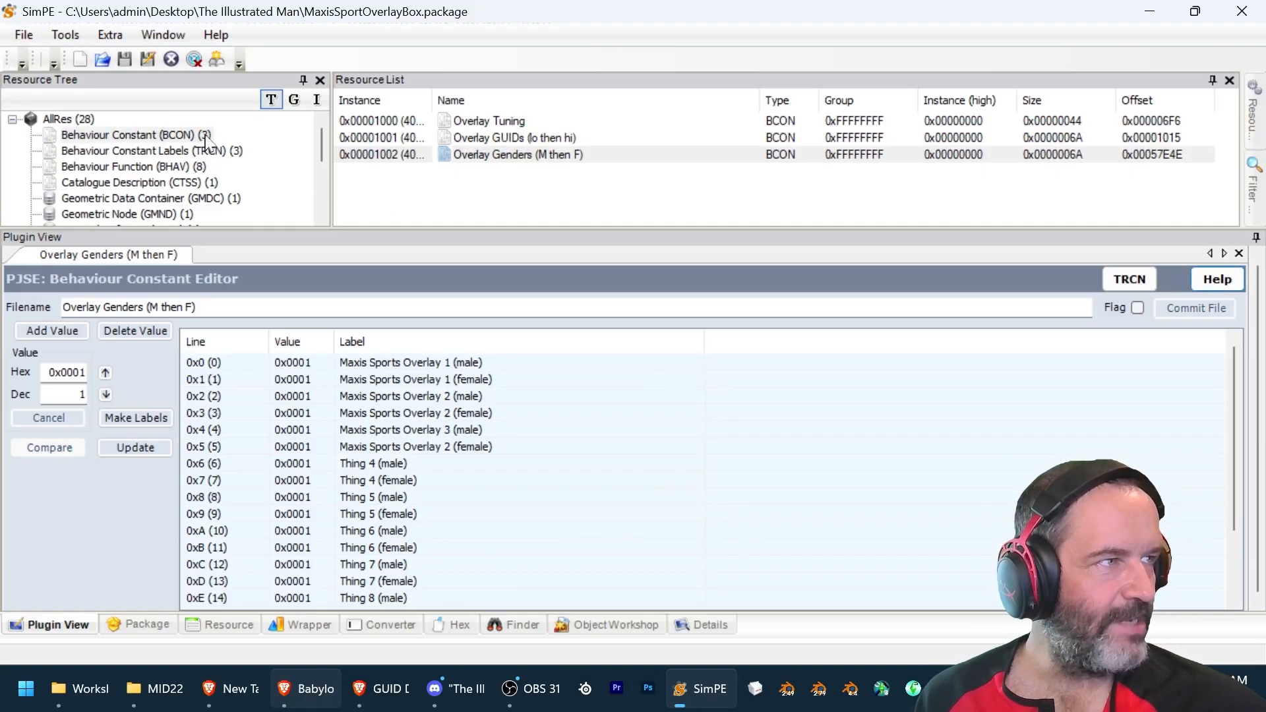
- List the package's Text Lists (STR#) resources and look through the other resource types in the tree
scroll(221, 175, "down", 4)
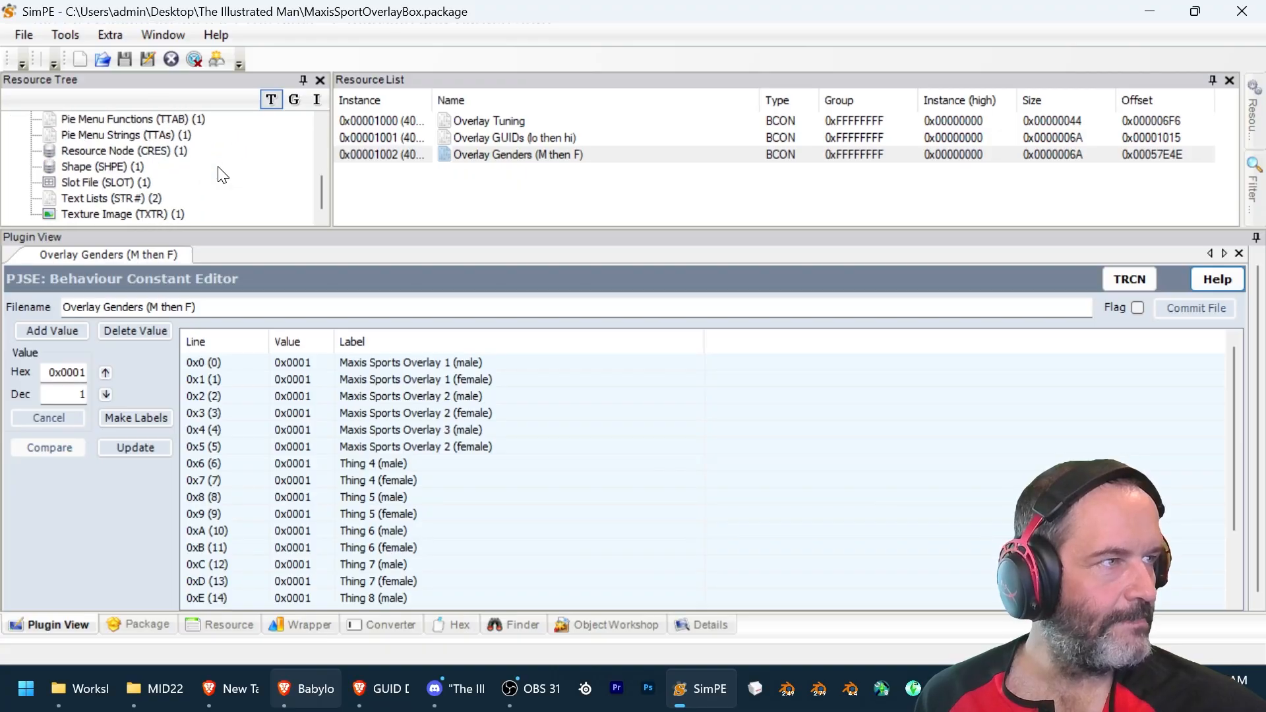
scroll(202, 211, "up", 4)
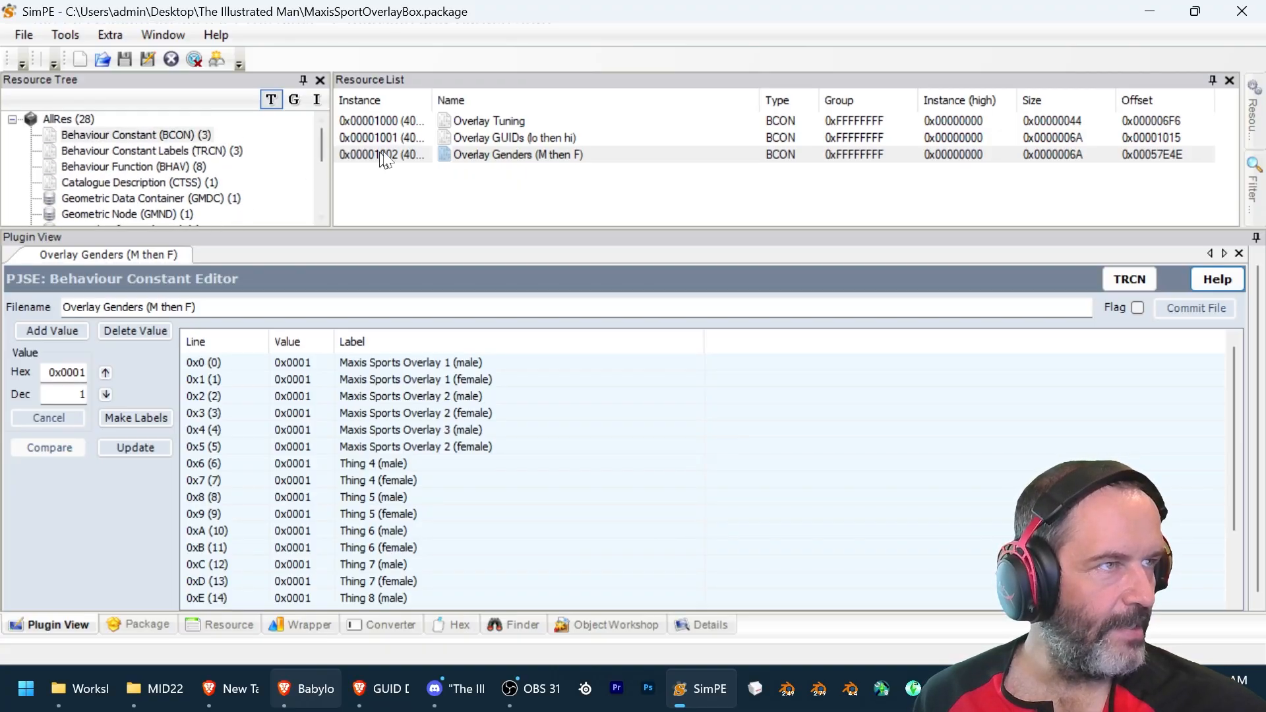
scroll(311, 171, "down", 4)
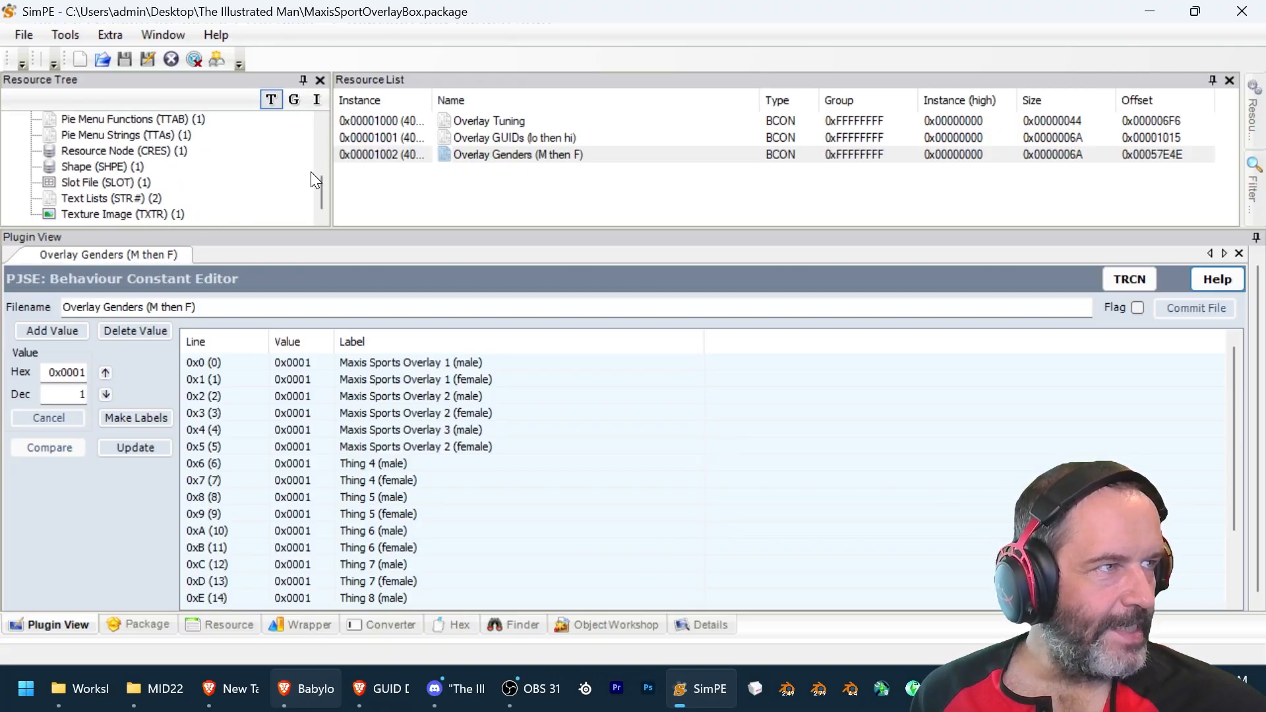
left_click(140, 200)
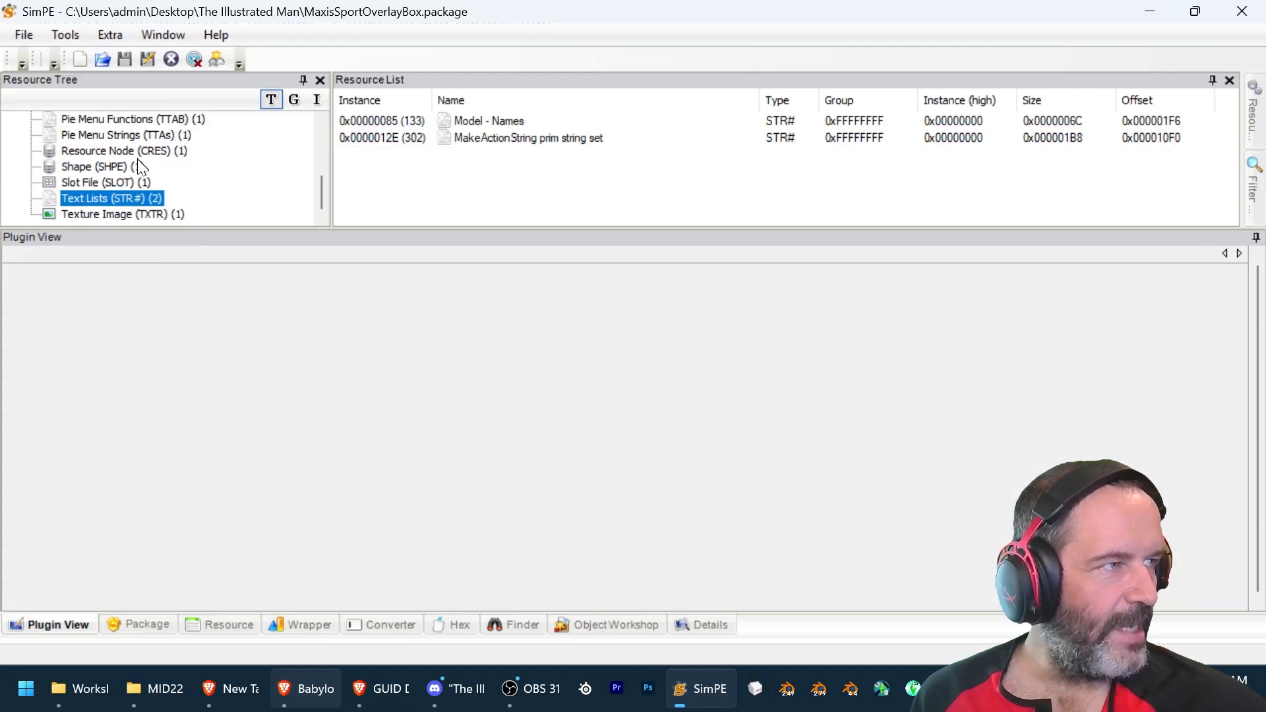
scroll(138, 169, "up", 1)
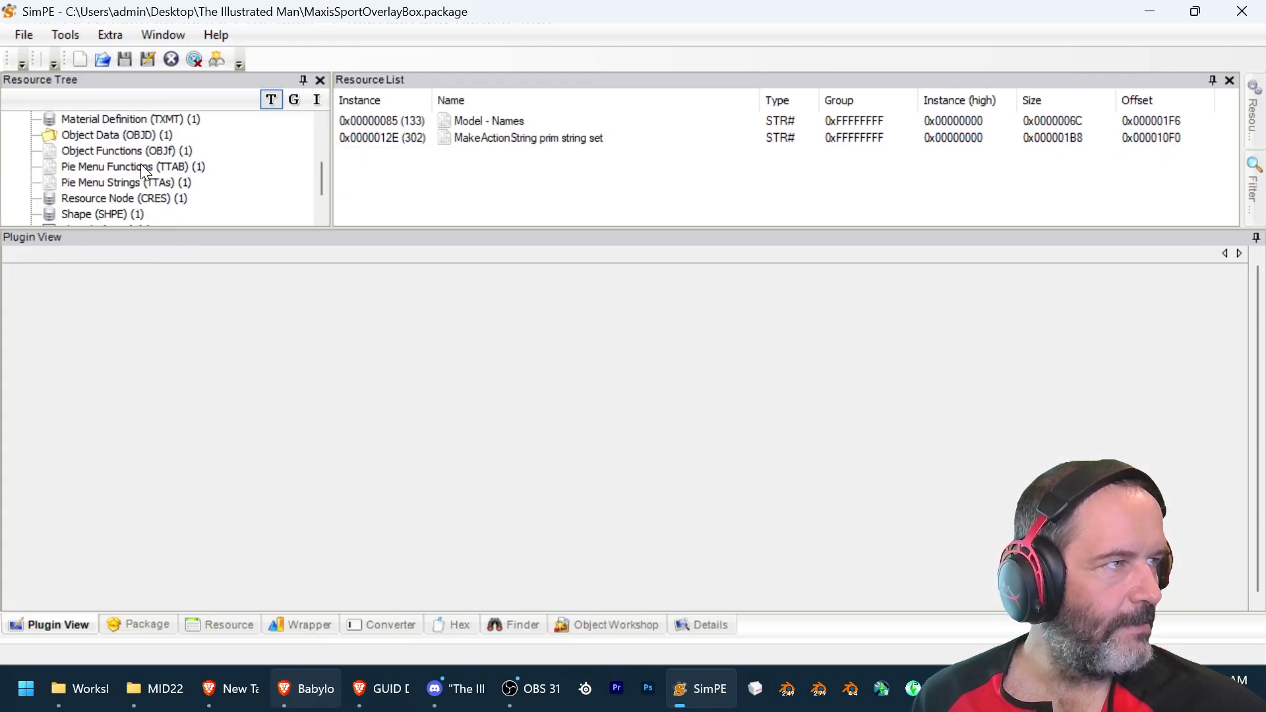
scroll(141, 164, "down", 1)
scroll(139, 179, "up", 5)
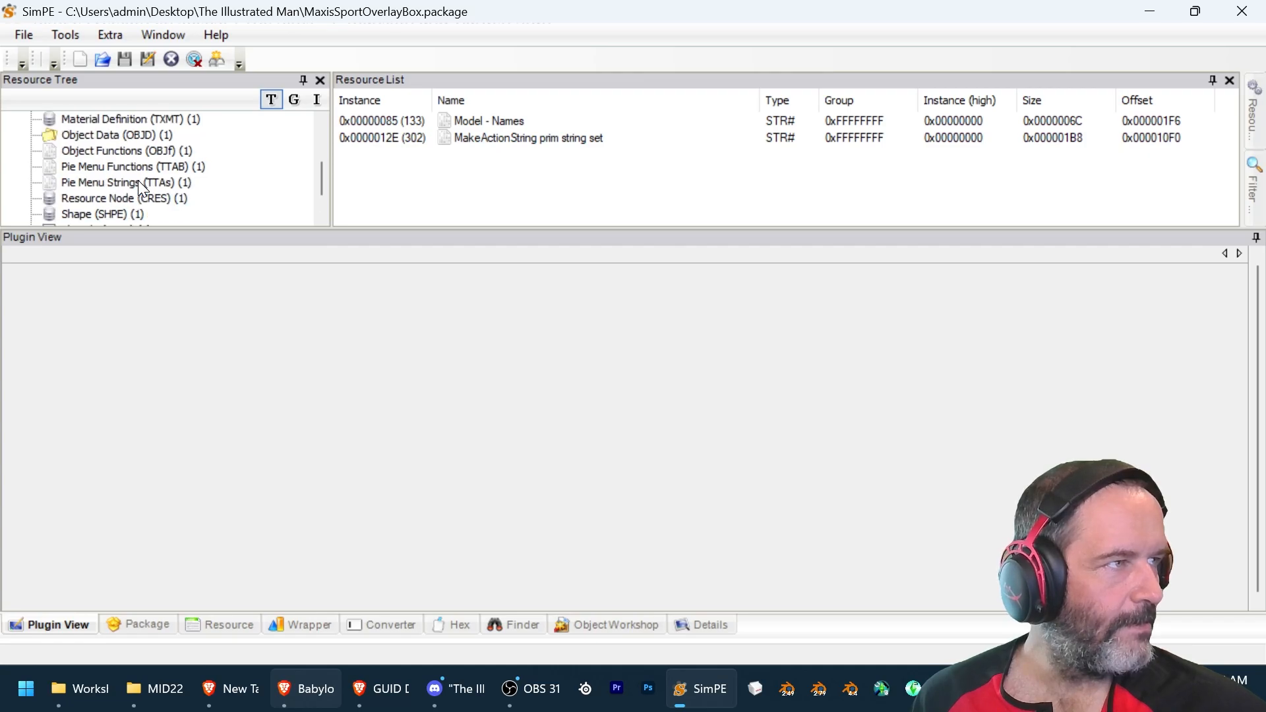
scroll(137, 179, "down", 5)
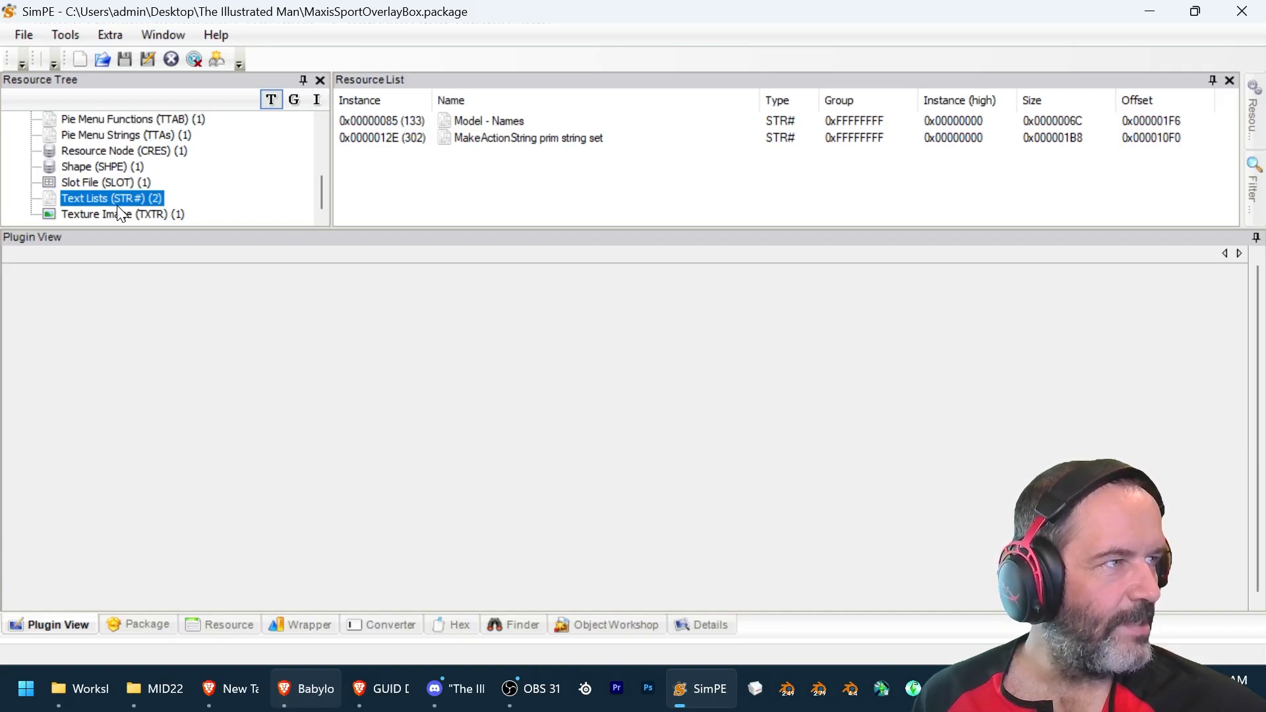
- Open MaxisSportOverlay1.package and view its ufbodynakedoverlay texture image to identify the overlay's design
left_click(451, 139)
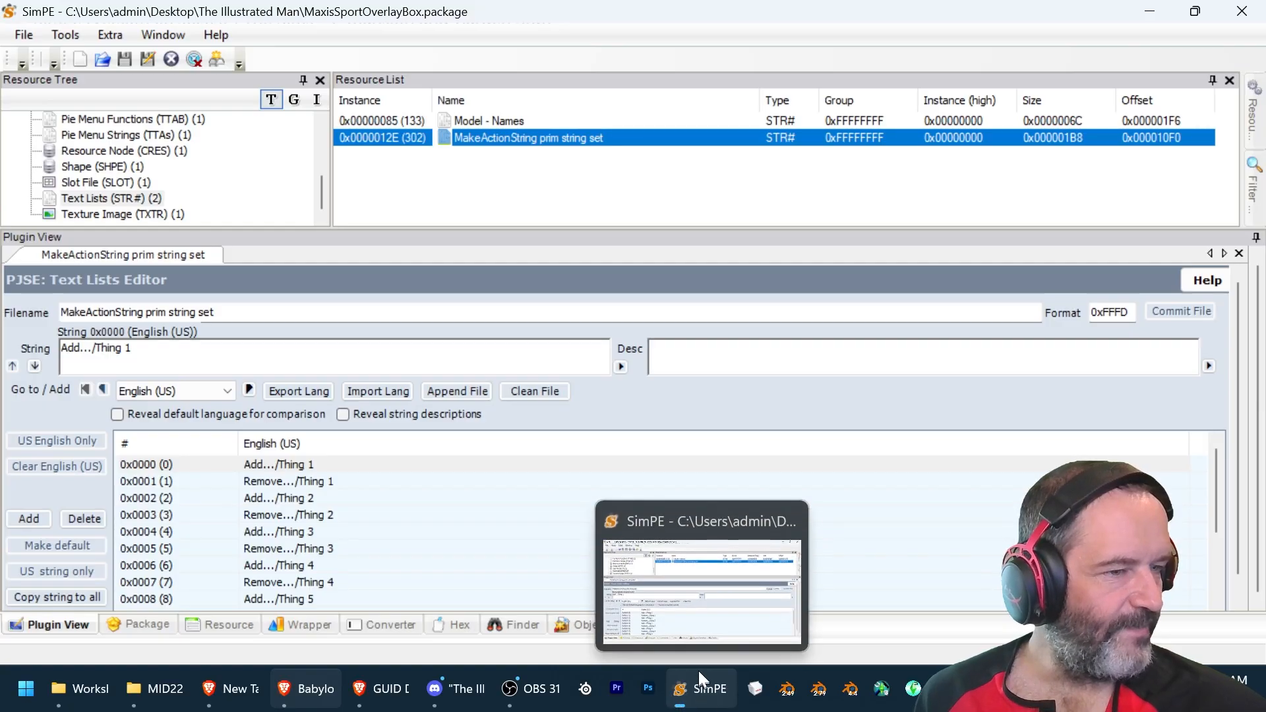
left_click(24, 34)
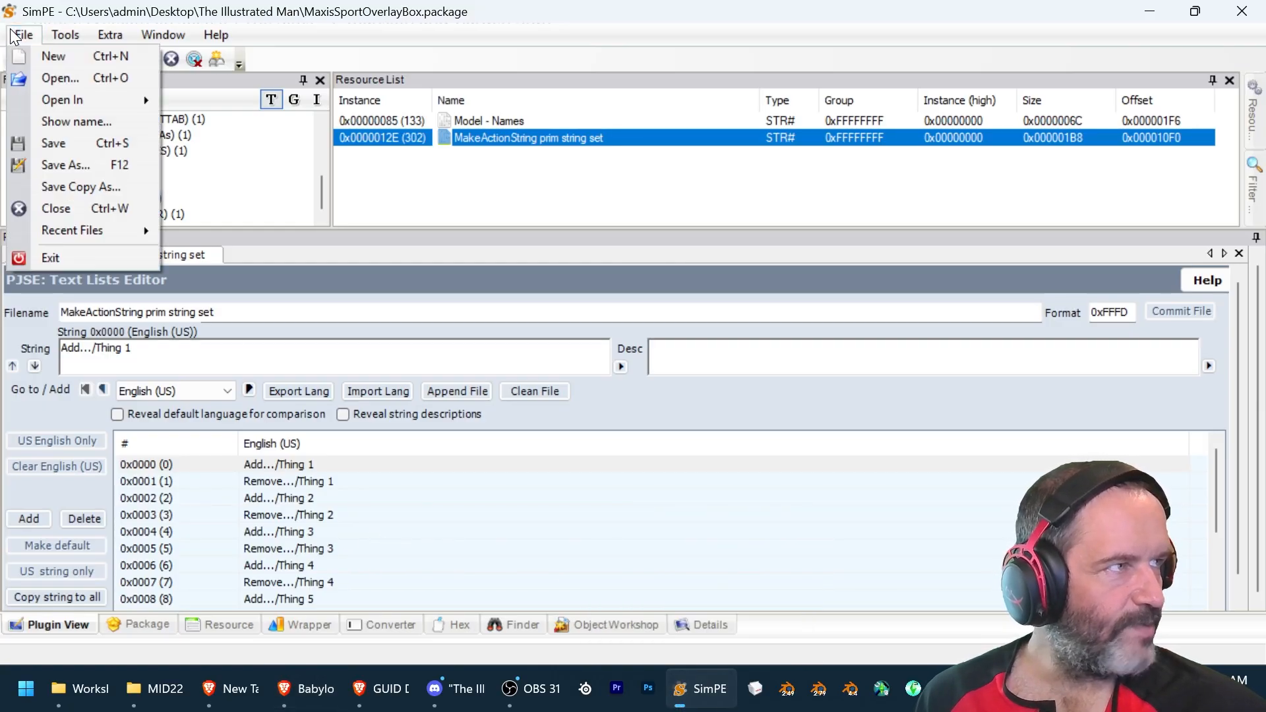
left_click(50, 77)
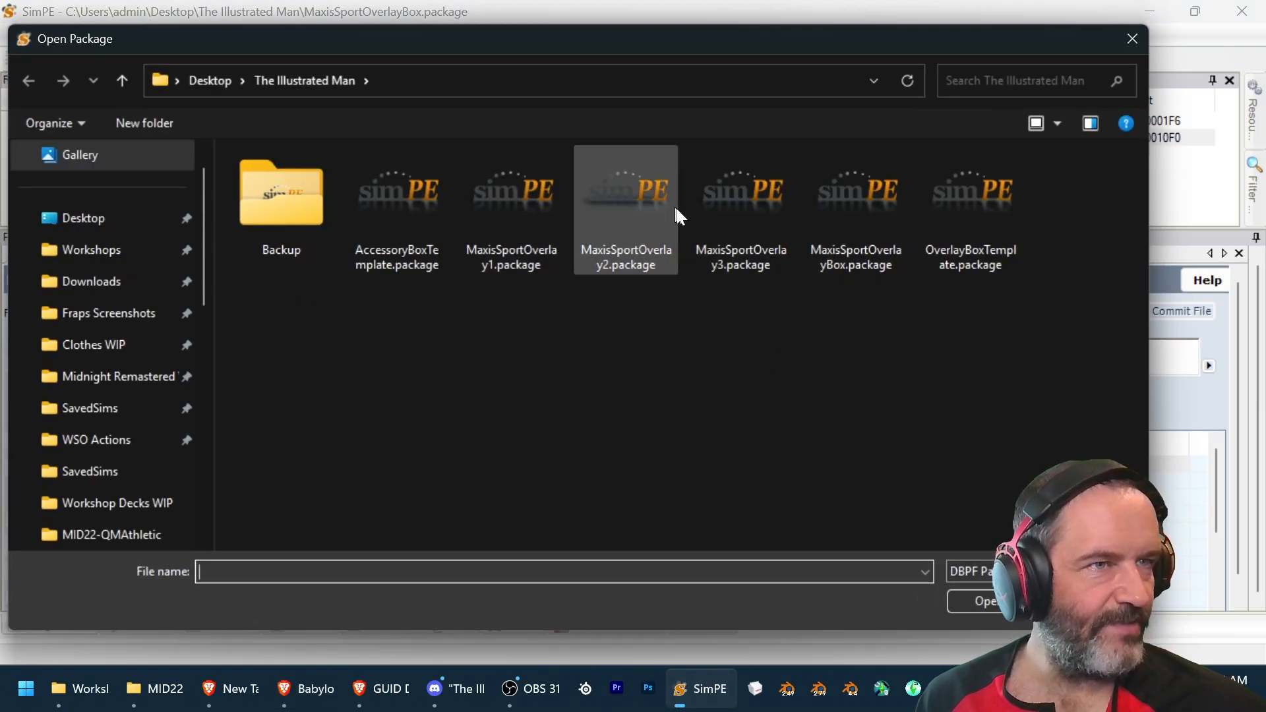
double_click(518, 228)
scroll(149, 152, "down", 1)
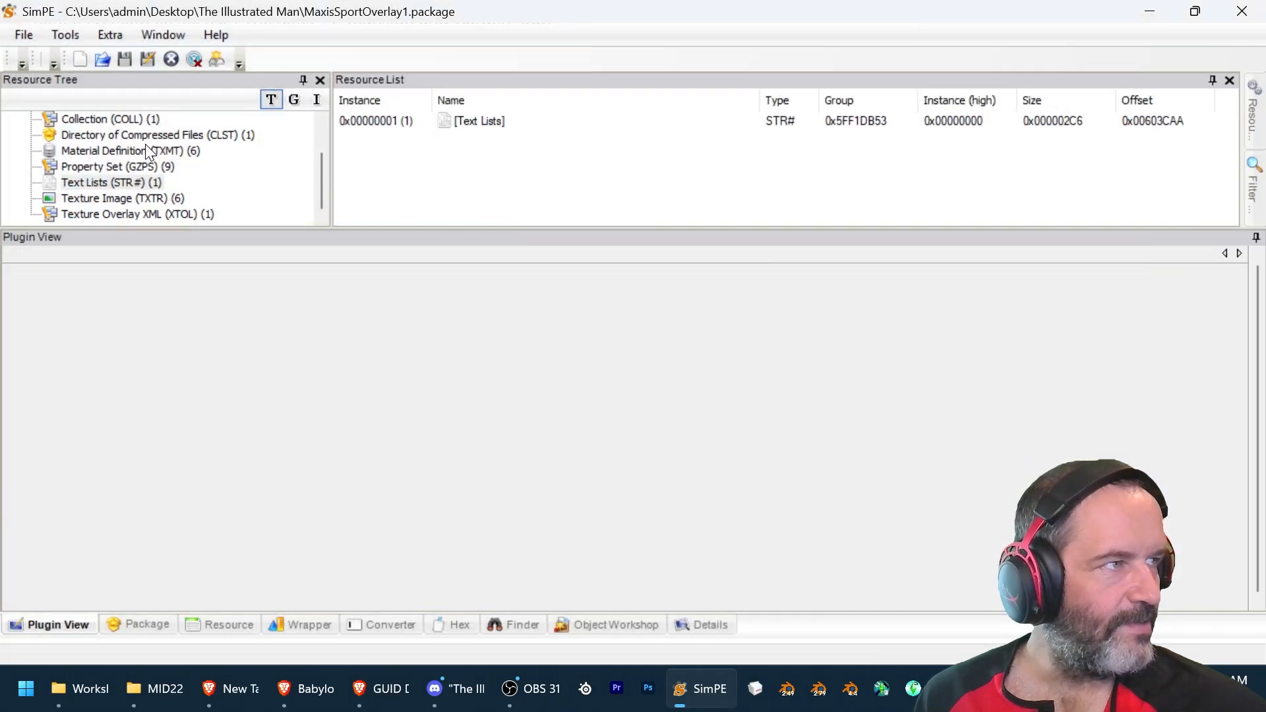
left_click(152, 199)
left_click(515, 121)
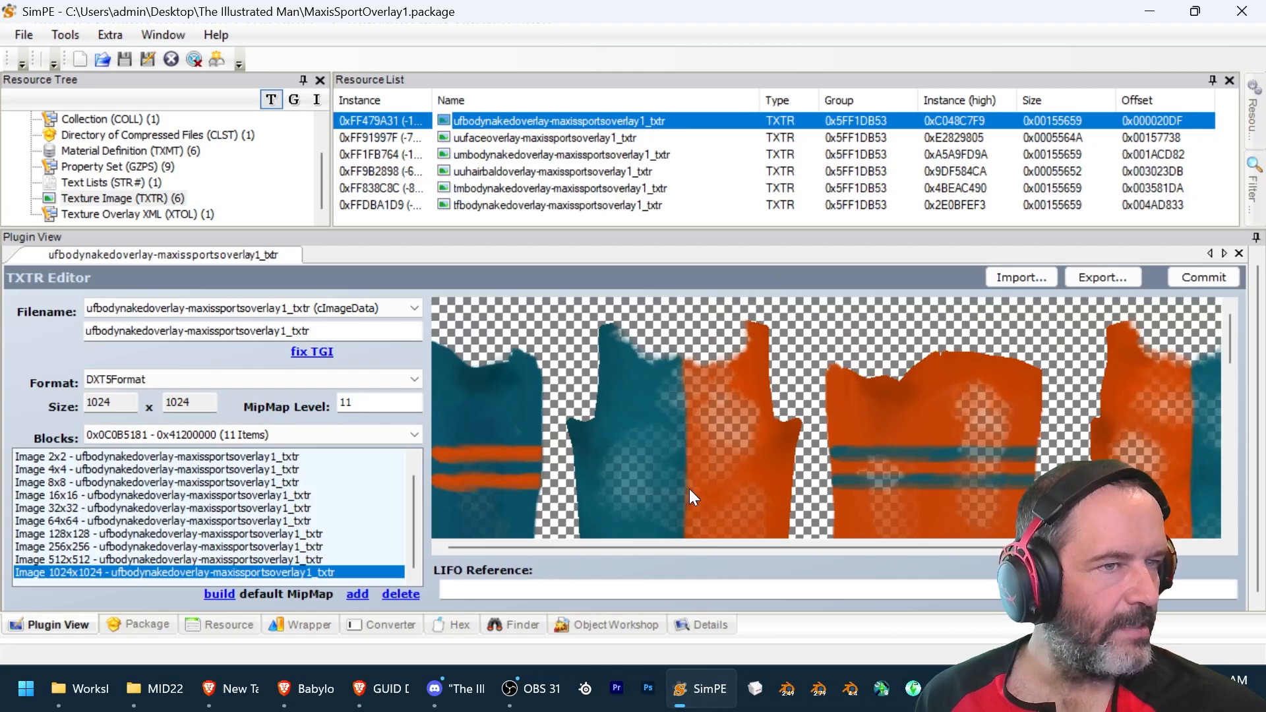
- Switch to the Notepad notes and add the description "Blue & Orange" after Overlay 1 under Collection Instance
key("alt+Tab")
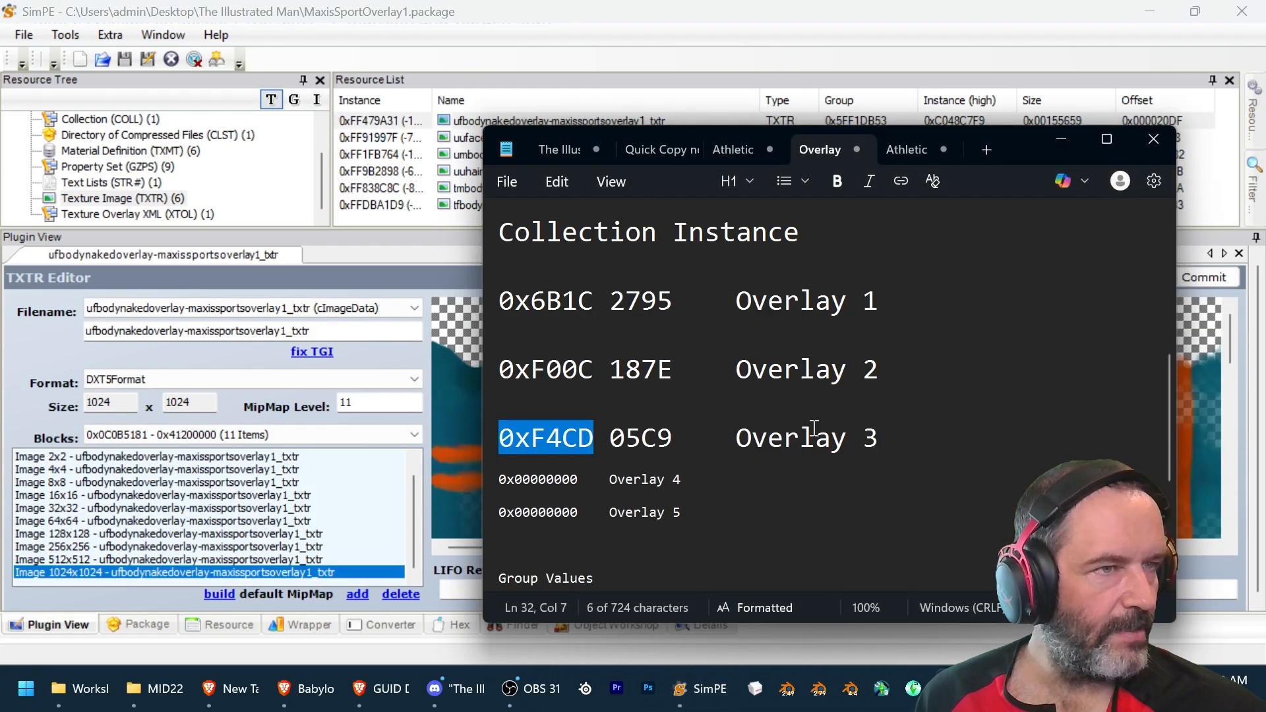
left_click(909, 290)
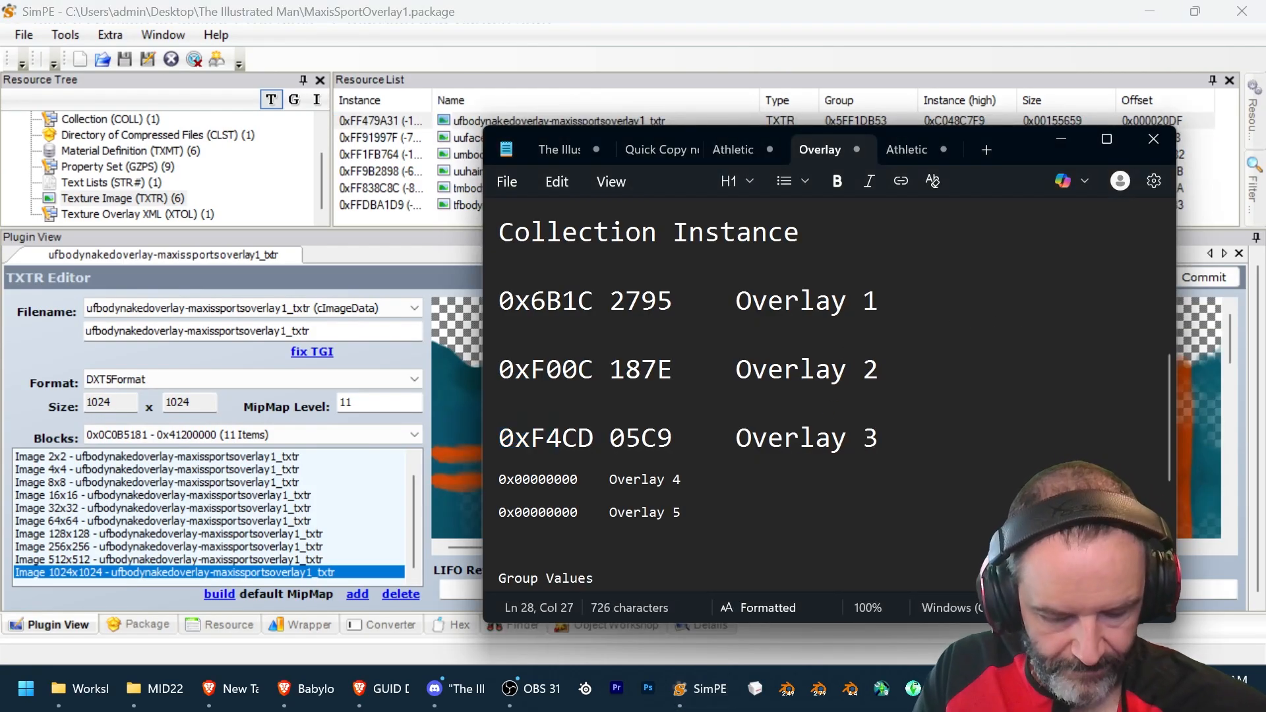
type("Blue ")
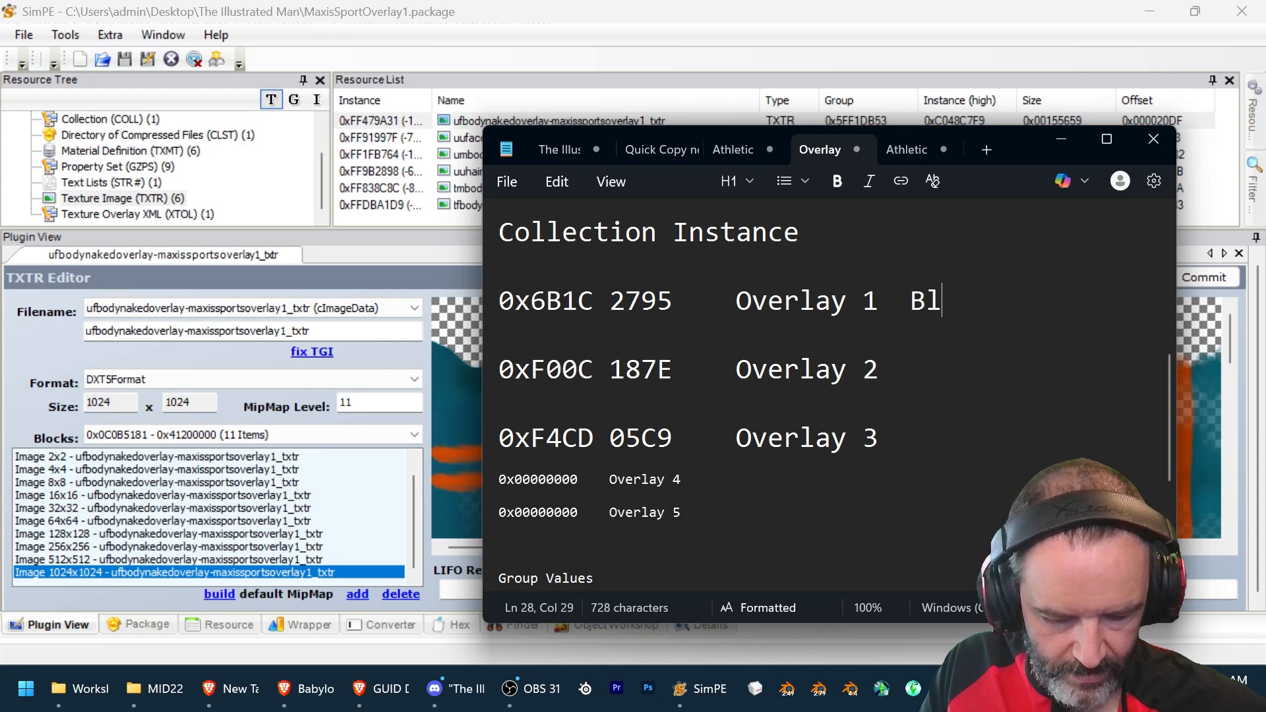
type("& O")
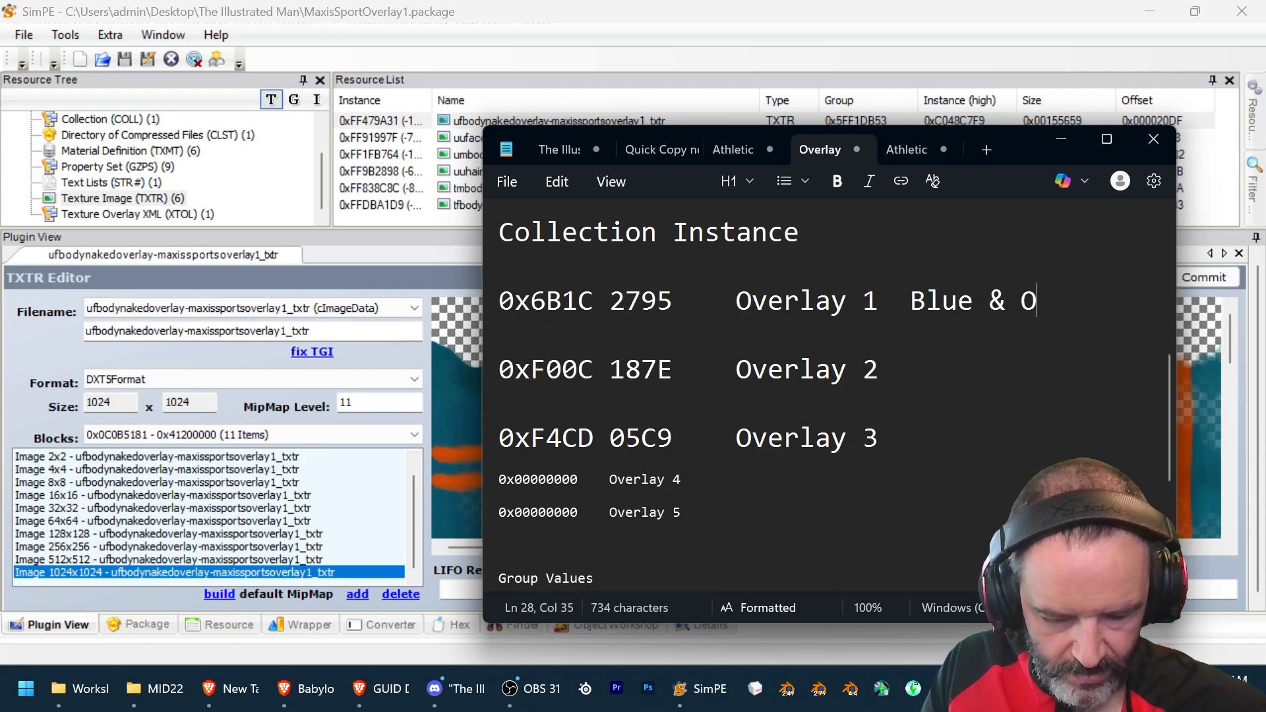
type("range")
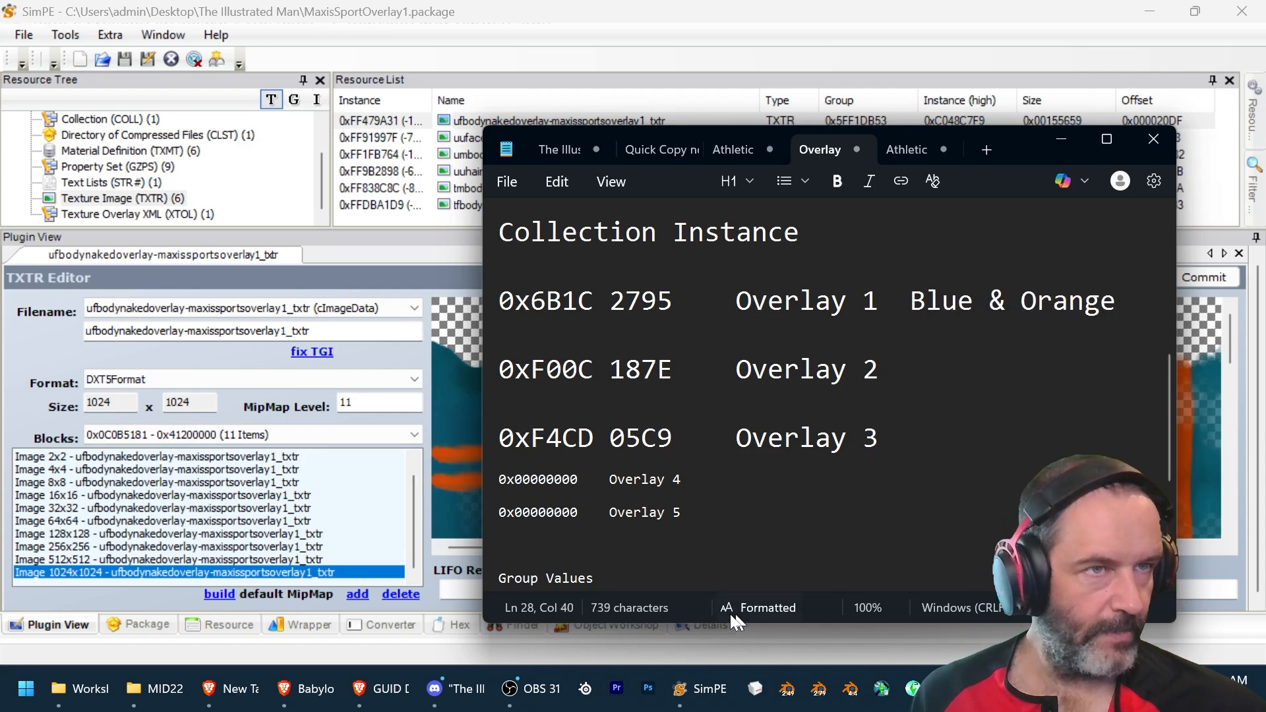
- Return to SimPE, open MaxisSportOverlay2.package and view its ufbodynakedoverlay texture image
left_click(32, 33)
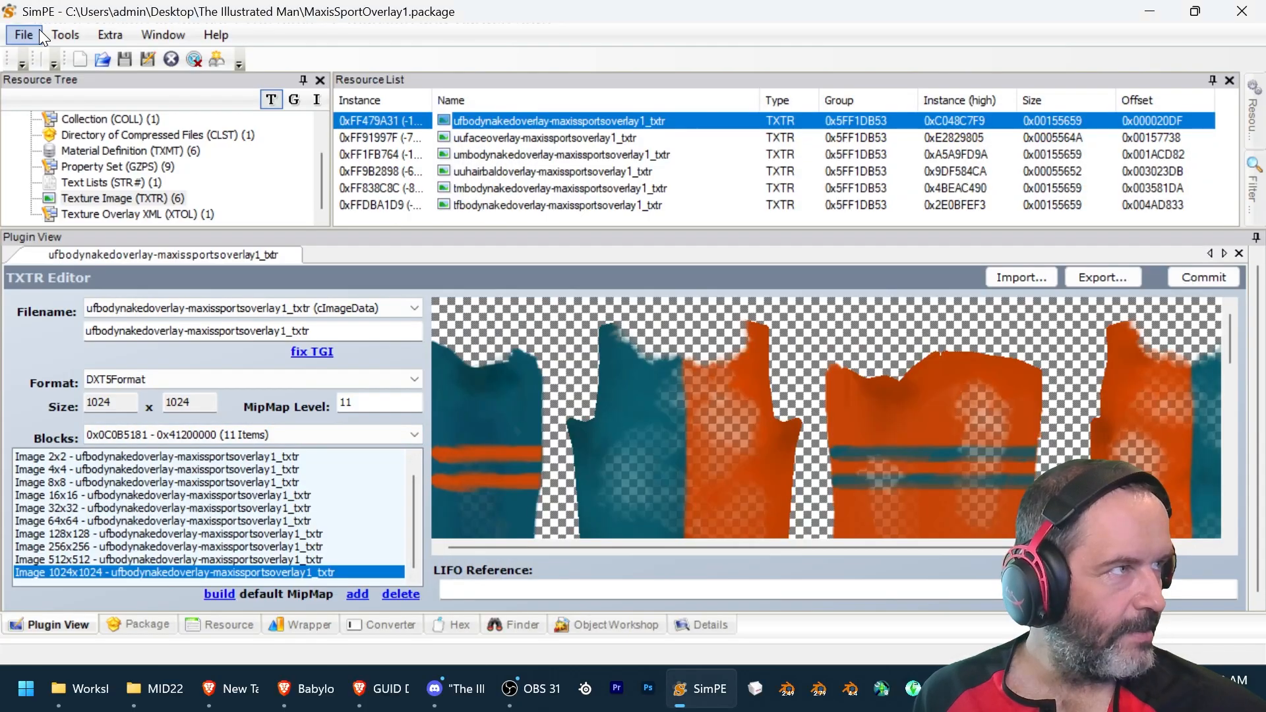
left_click(57, 78)
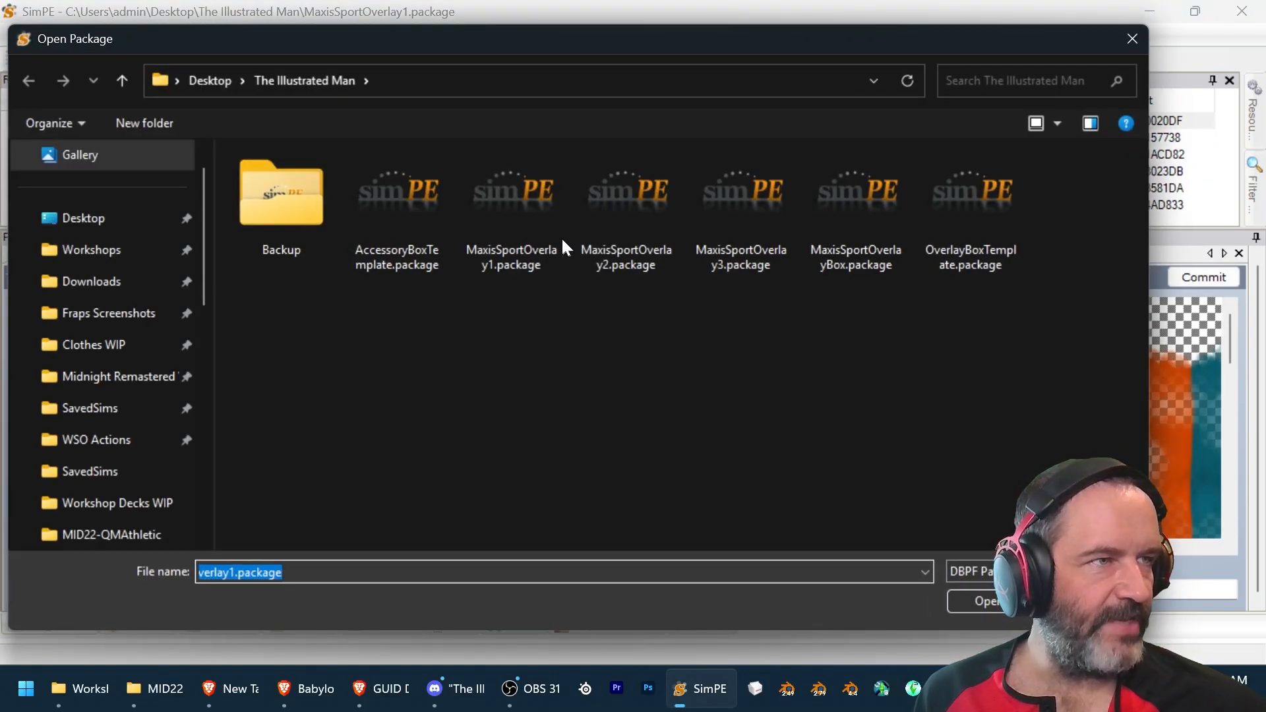
double_click(604, 227)
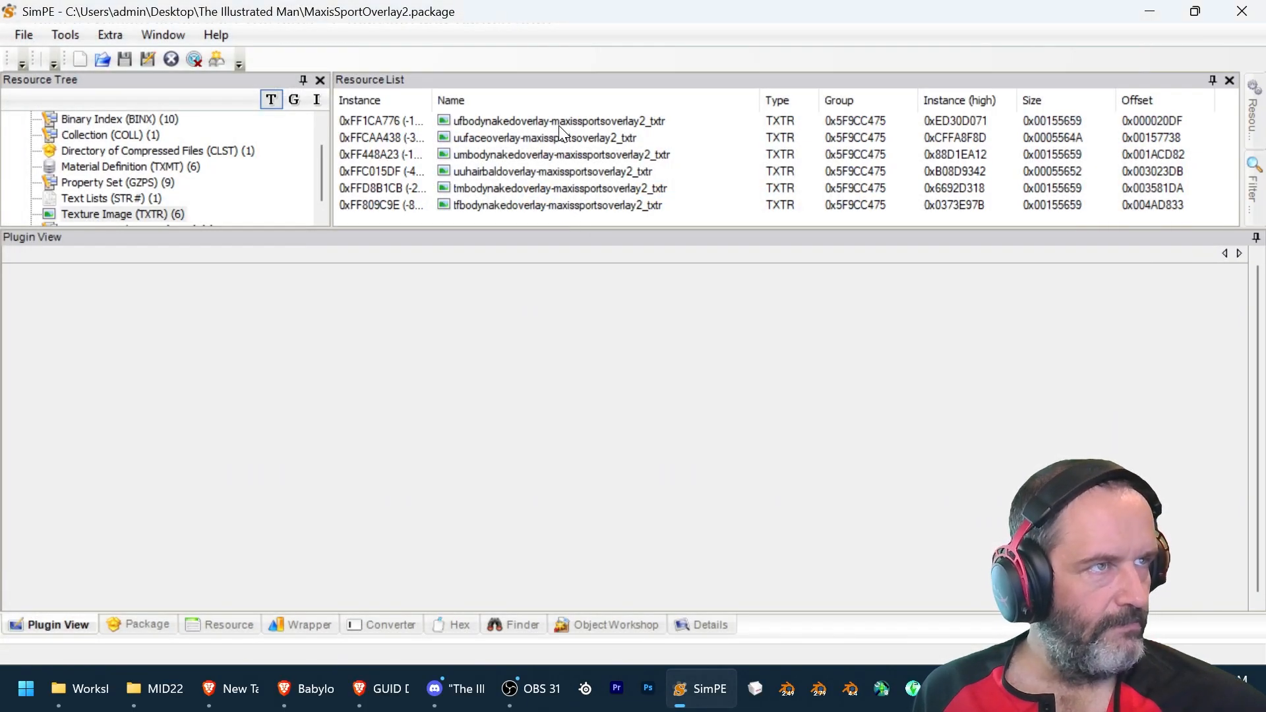
left_click(560, 125)
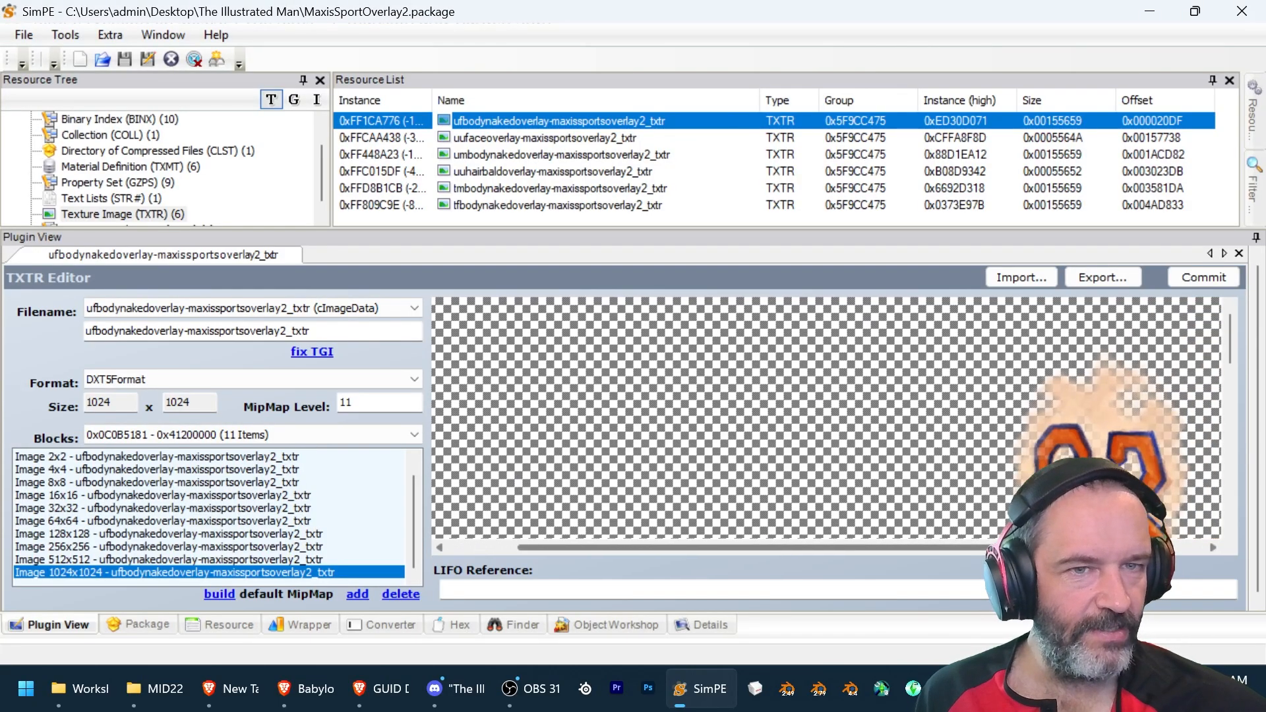
- Add the description "83" after Overlay 2 in the Notepad notes
key("alt+Tab")
left_click(936, 364)
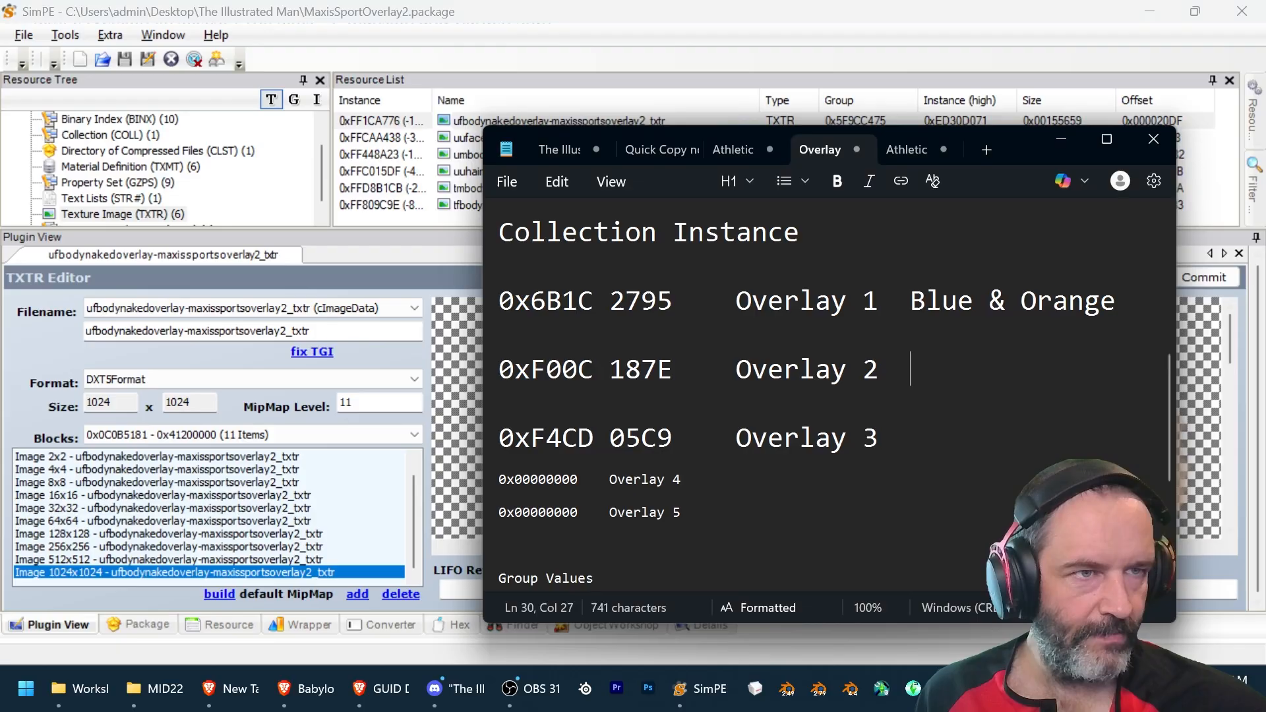
type("83")
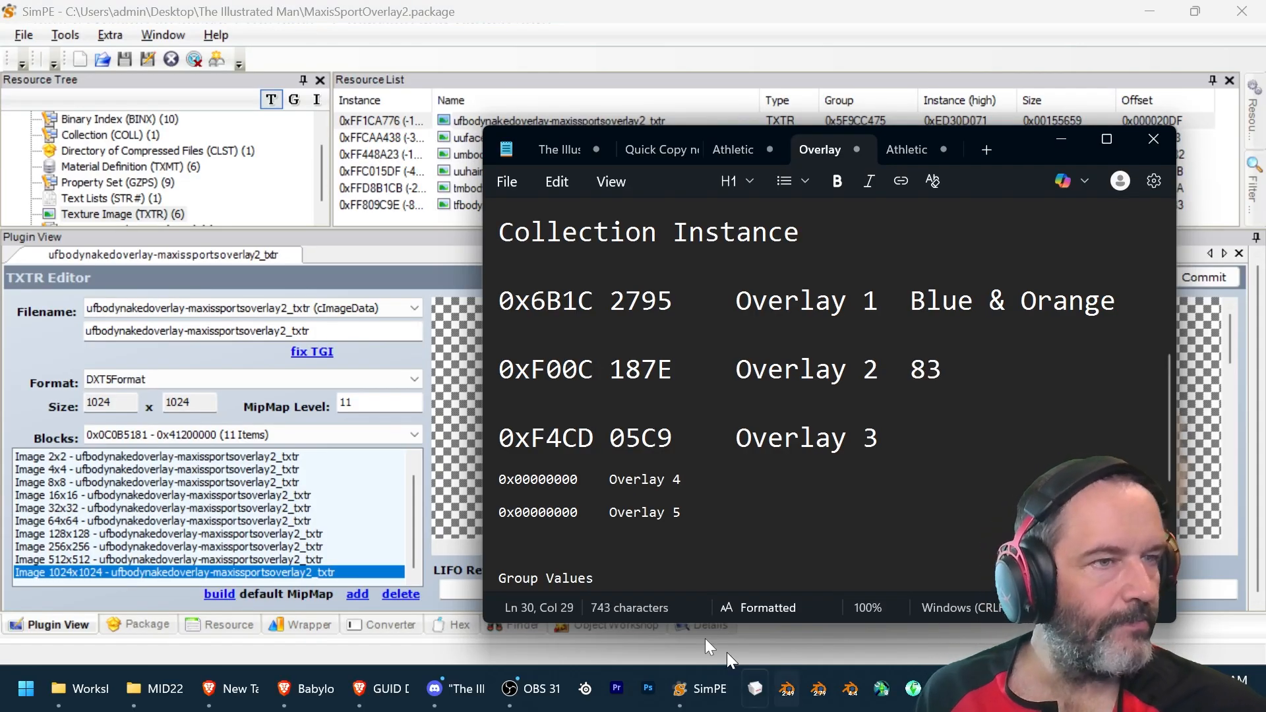
- Return to SimPE and open MaxisSportOverlay3.package from The Illustrated Man folder
left_click(502, 26)
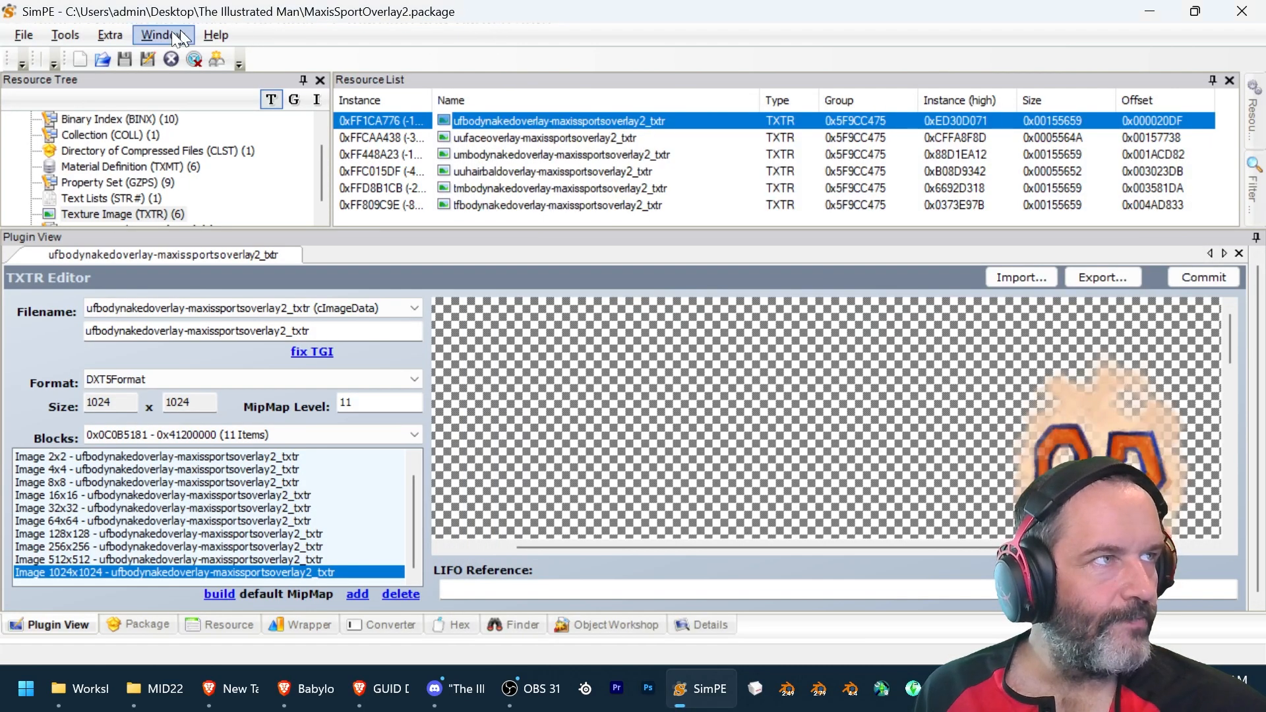
left_click(34, 33)
left_click(49, 78)
left_click(741, 249)
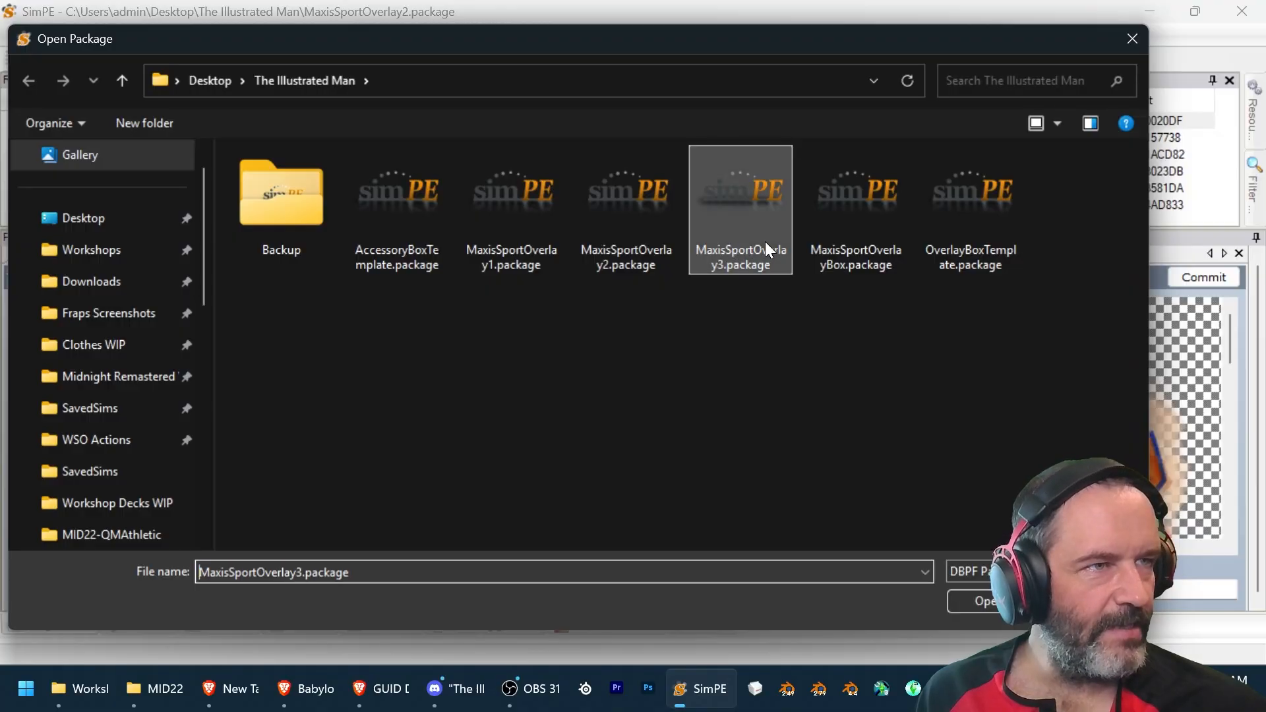
double_click(765, 242)
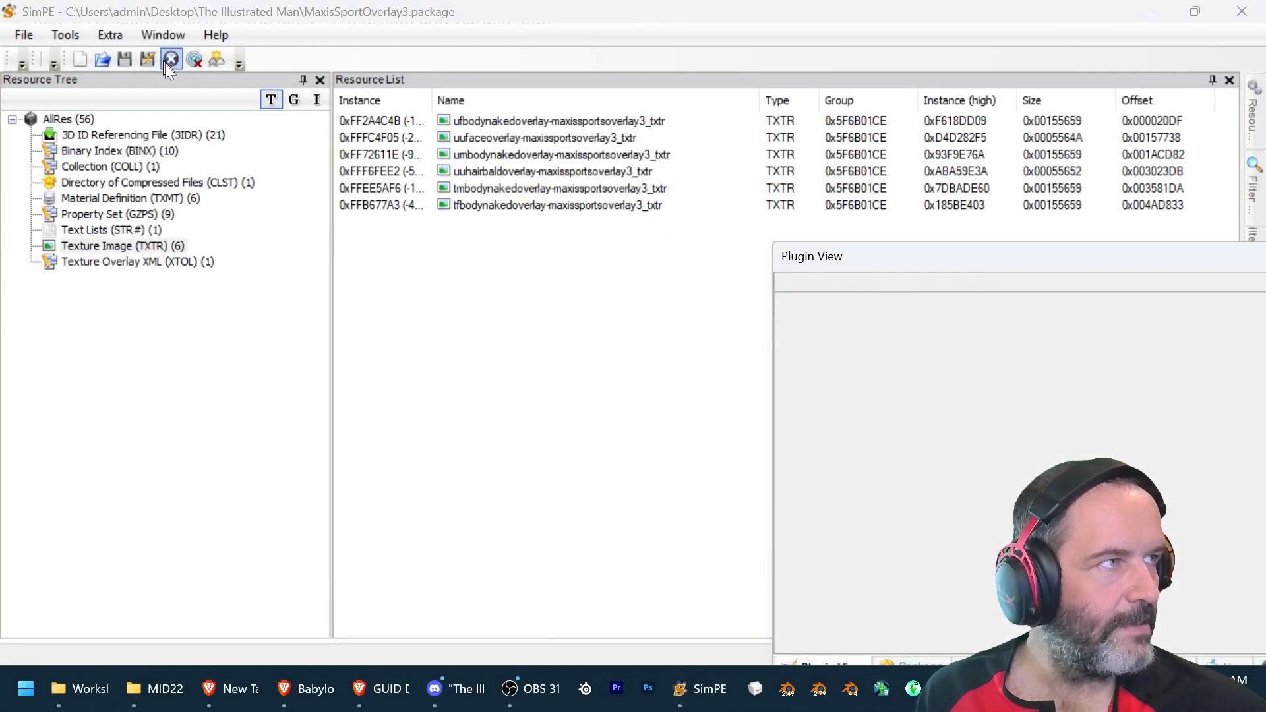
- Reset the window layout, enlarge the resource list and view the ufbodynakedoverlay texture of Overlay 3
left_click(192, 59)
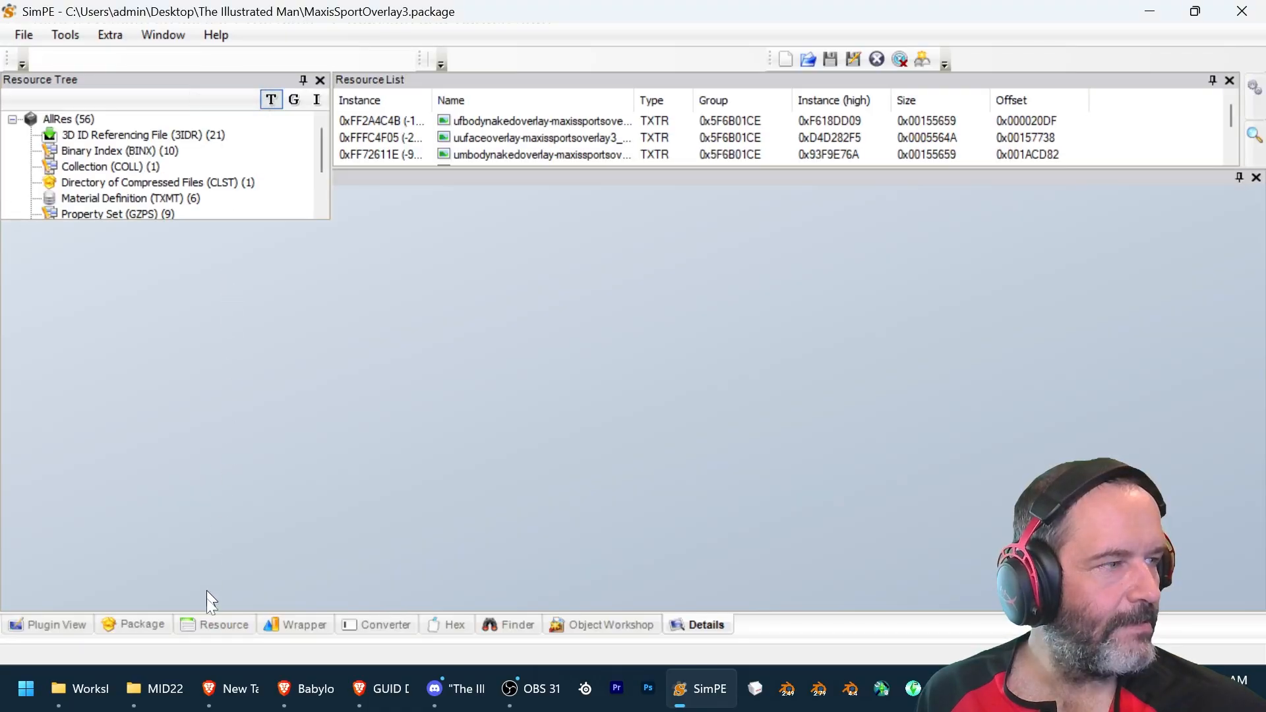
left_click(56, 625)
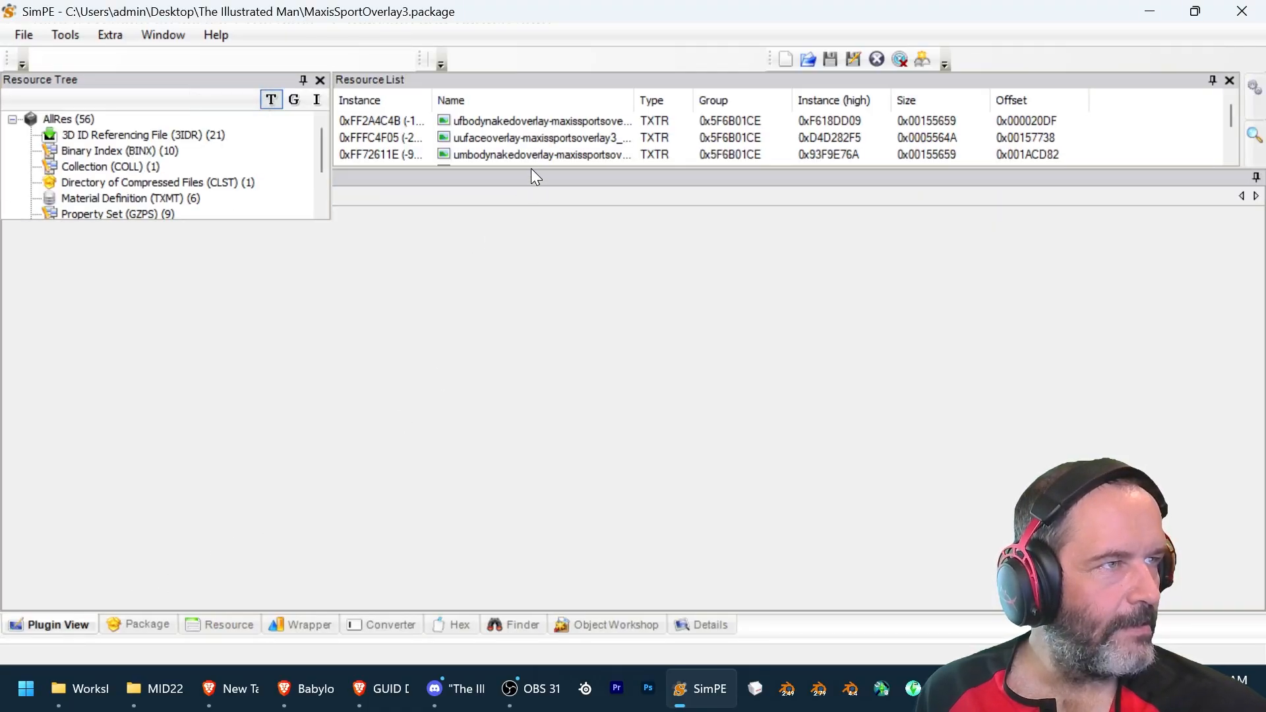
left_click_drag(532, 168, 532, 255)
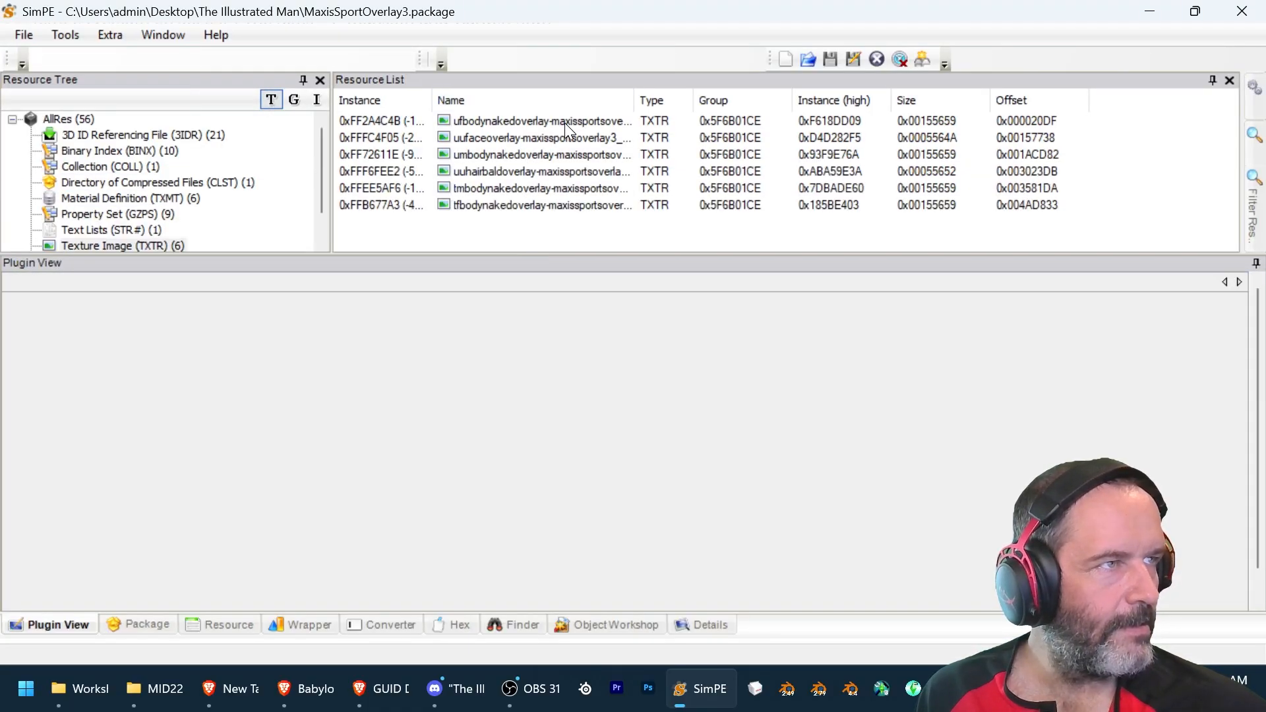
left_click(564, 123)
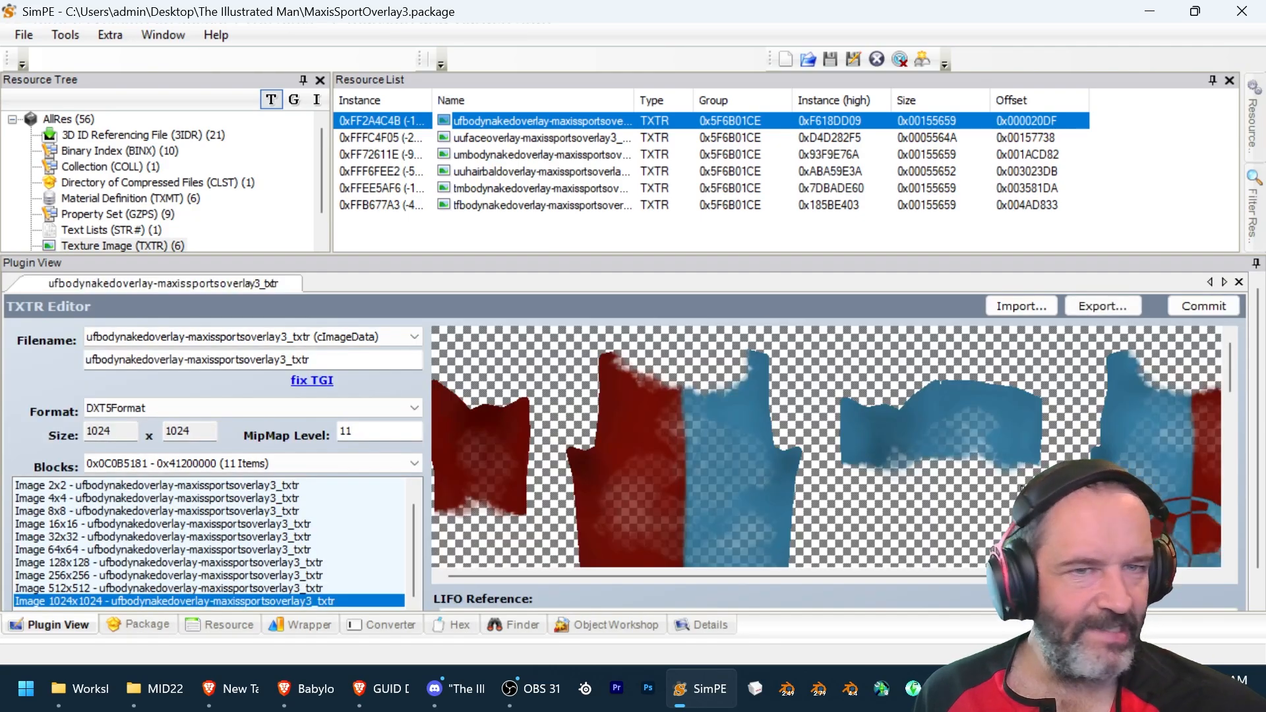
- Add the description "Blue & Red" after Overlay 3 in the Notepad notes
key("alt+Tab")
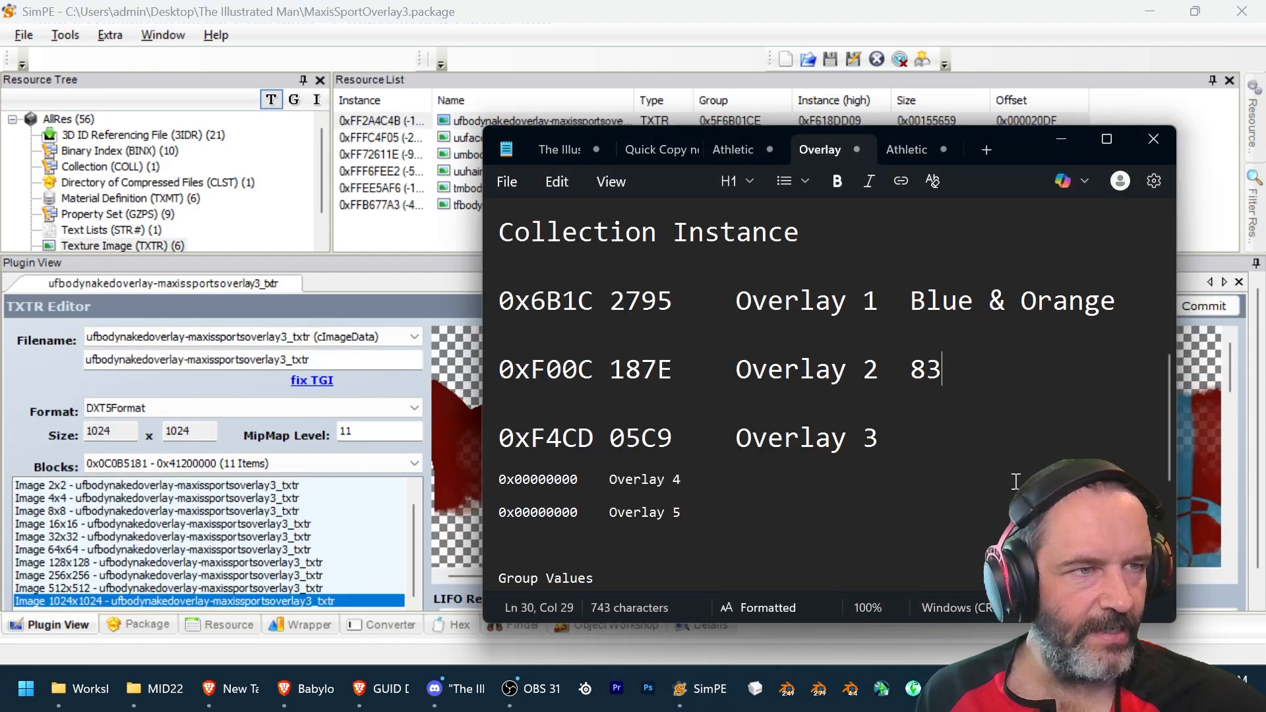
left_click(905, 443)
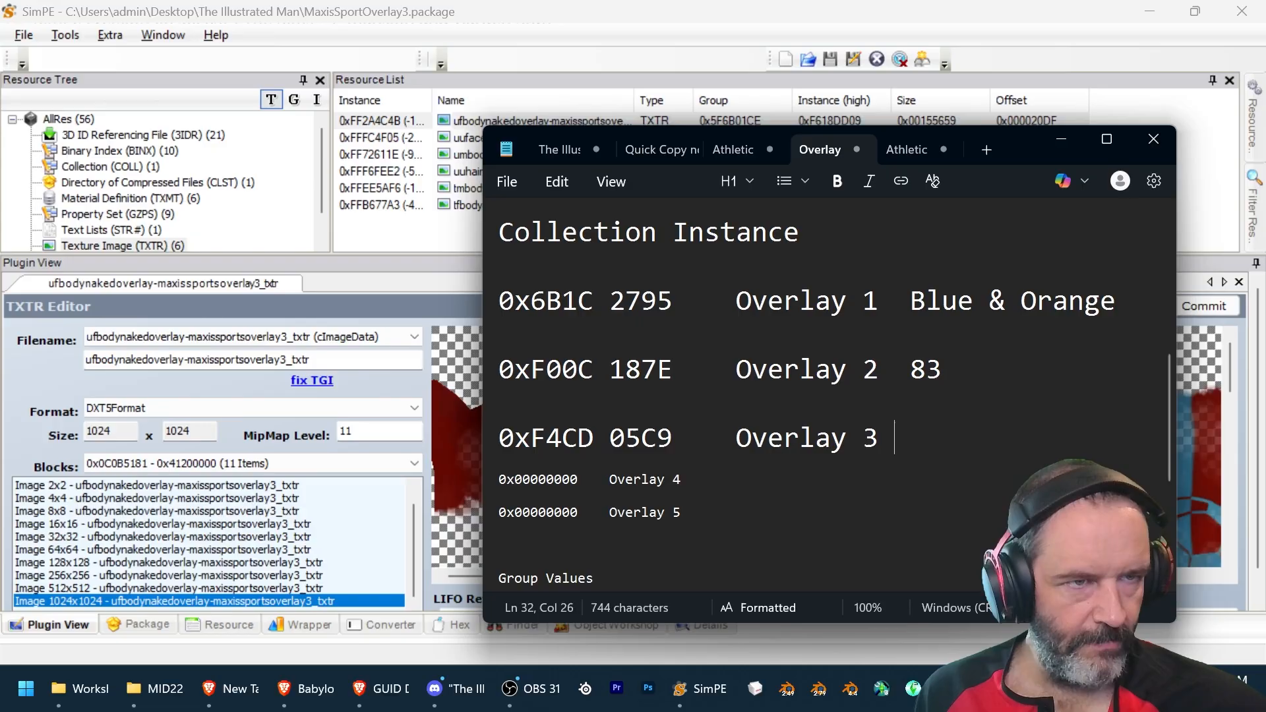
type("Blue")
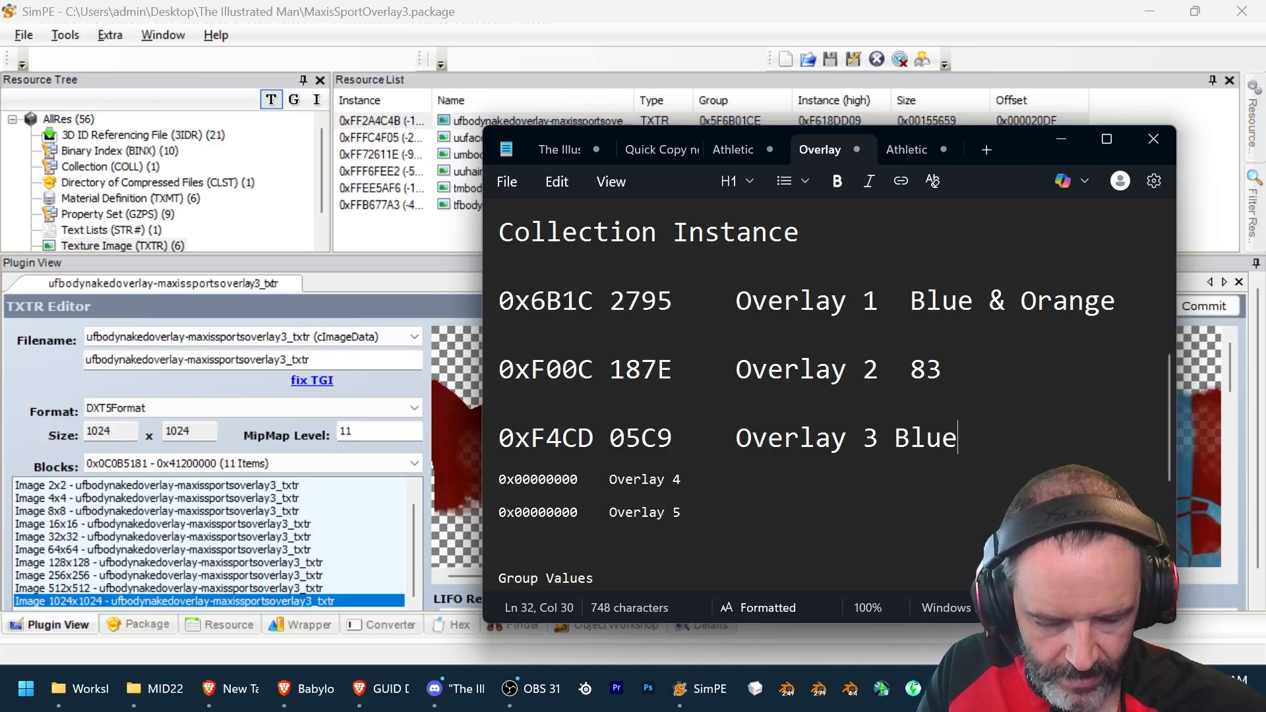
type(" & Red")
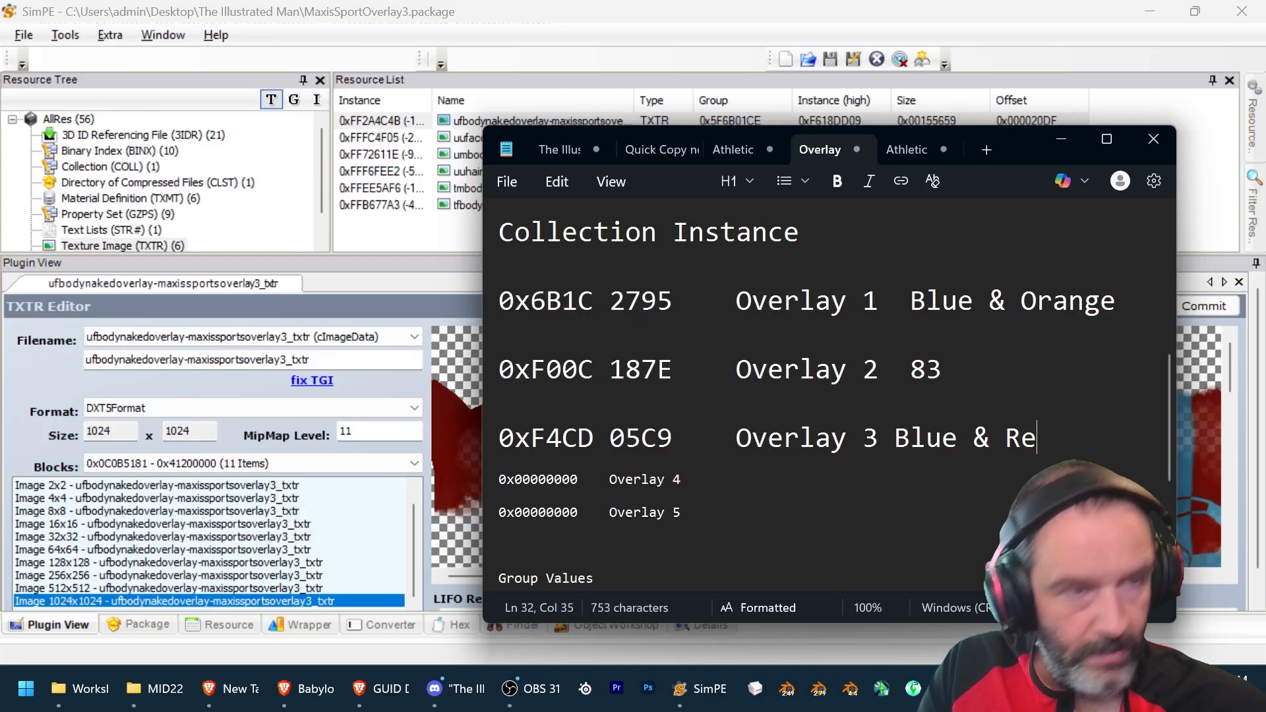
- Return to SimPE and reopen MaxisSportOverlayBox.package
left_click(430, 28)
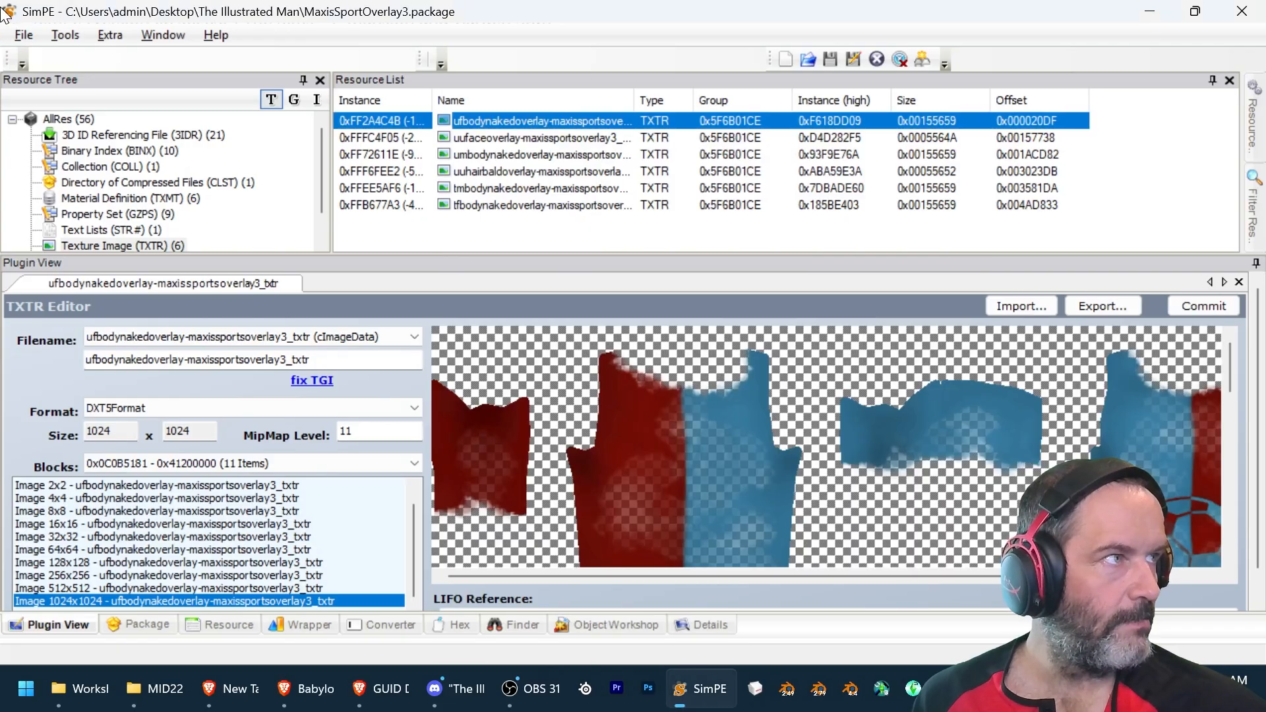
left_click(20, 33)
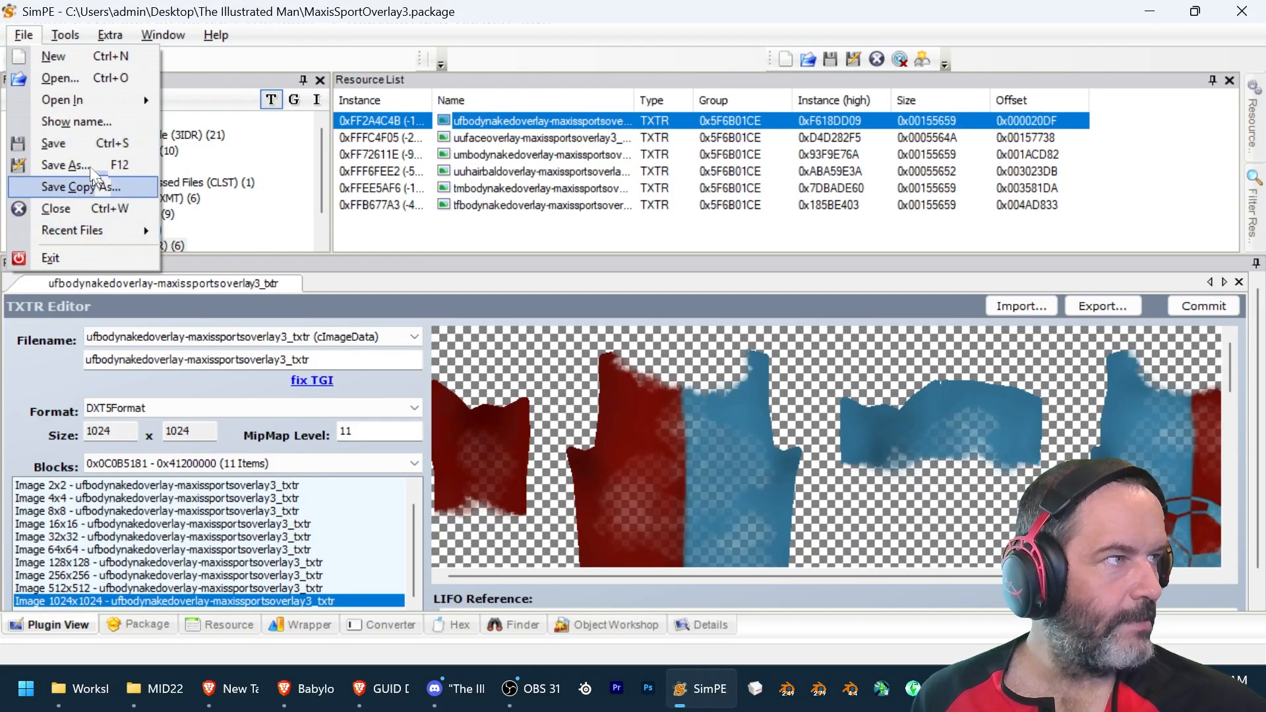
left_click(79, 85)
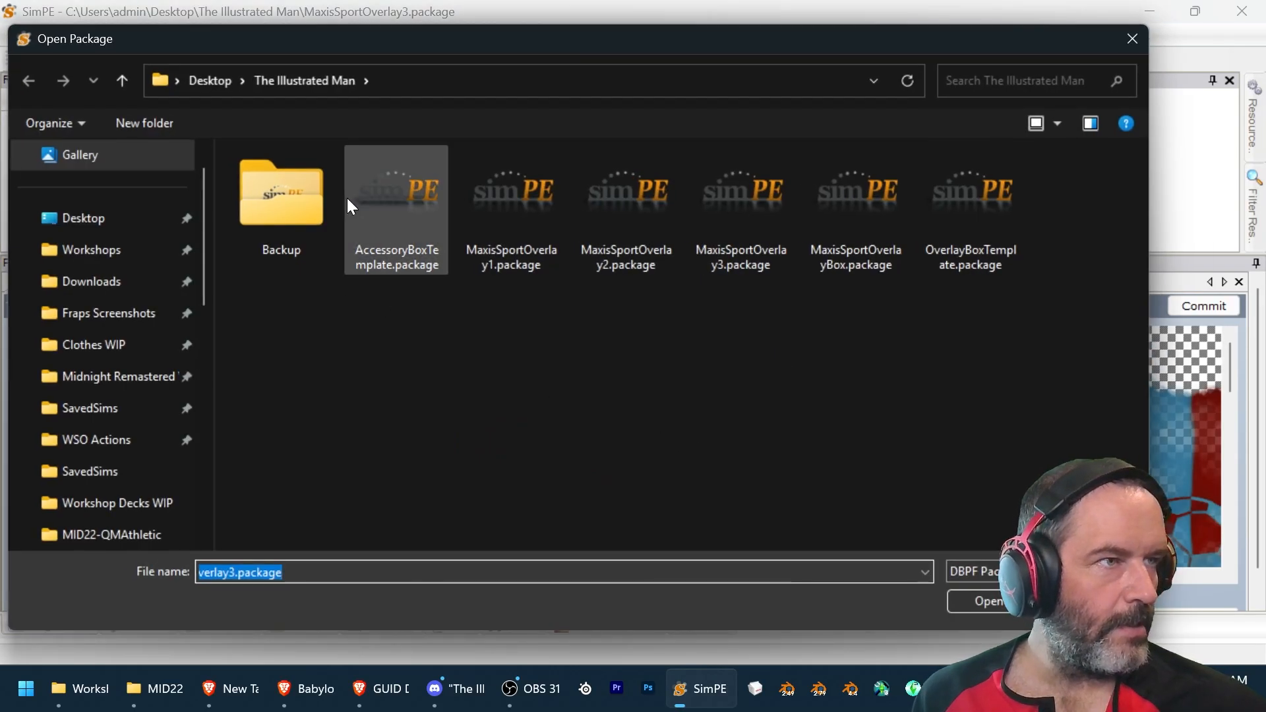
double_click(855, 217)
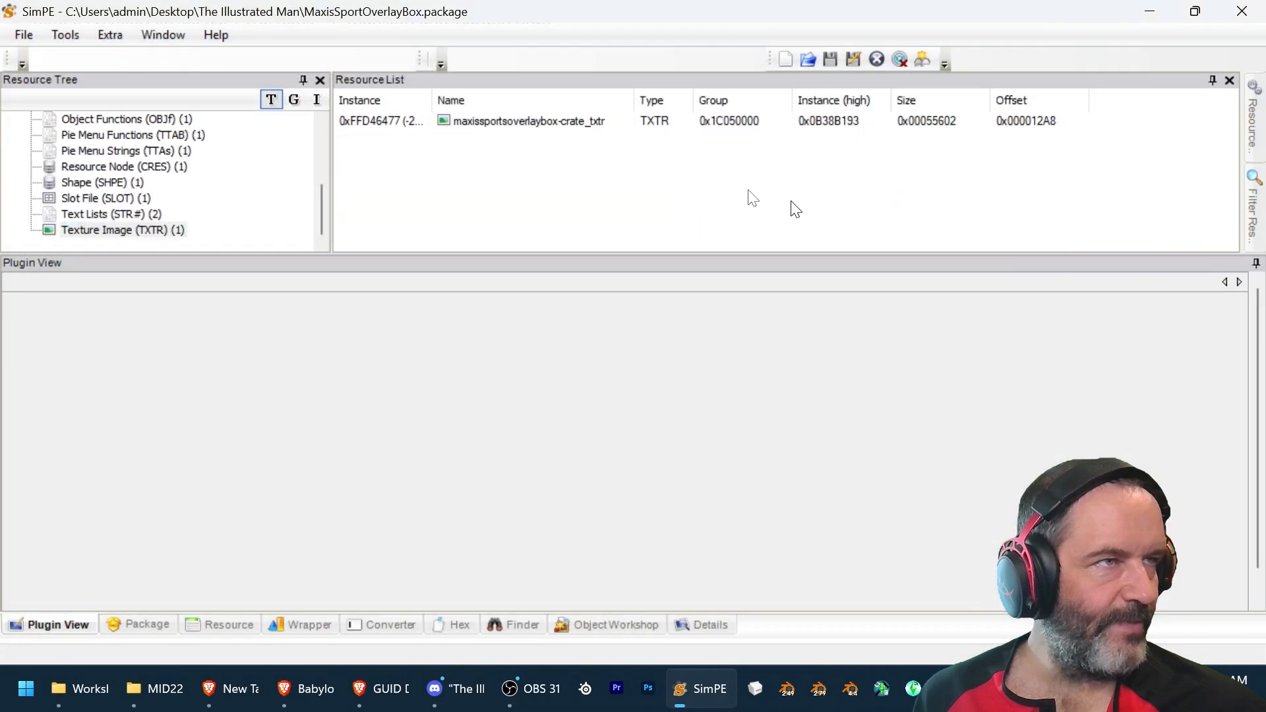
- Open the MakeActionString prim string set from the Text Lists and select string 0x0000, Add.../Thing 1
left_click(113, 216)
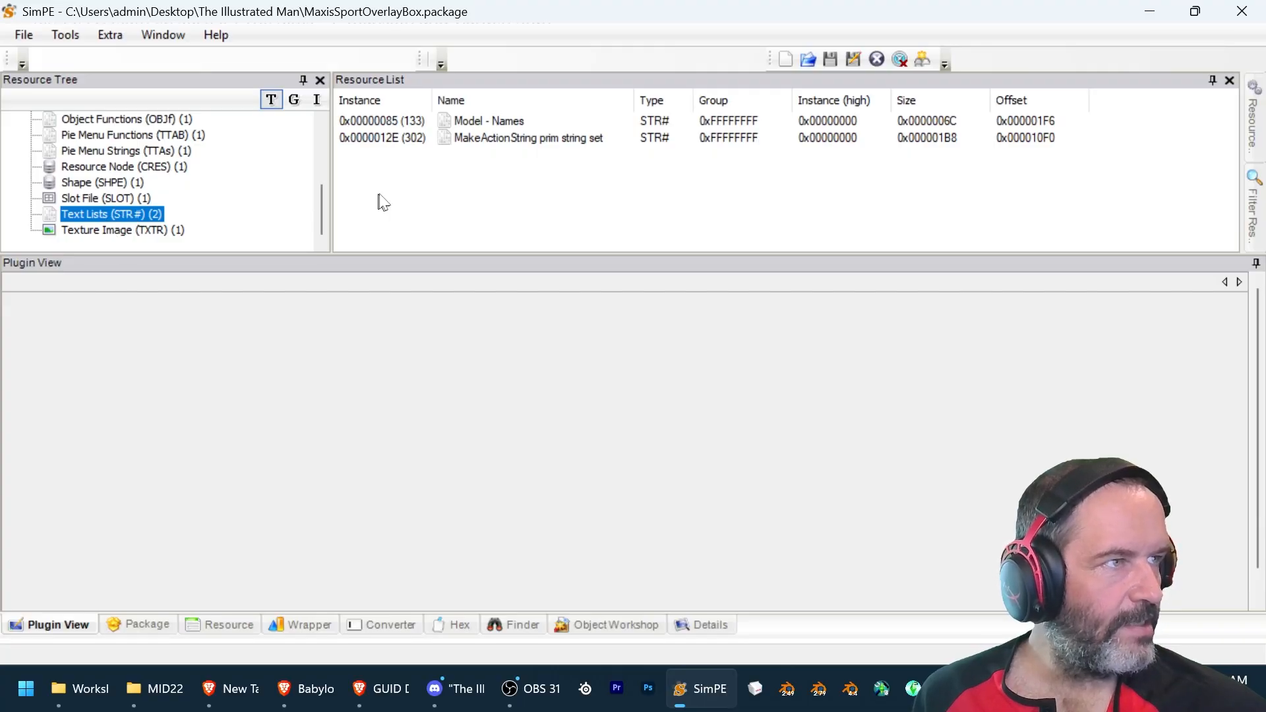
left_click(420, 138)
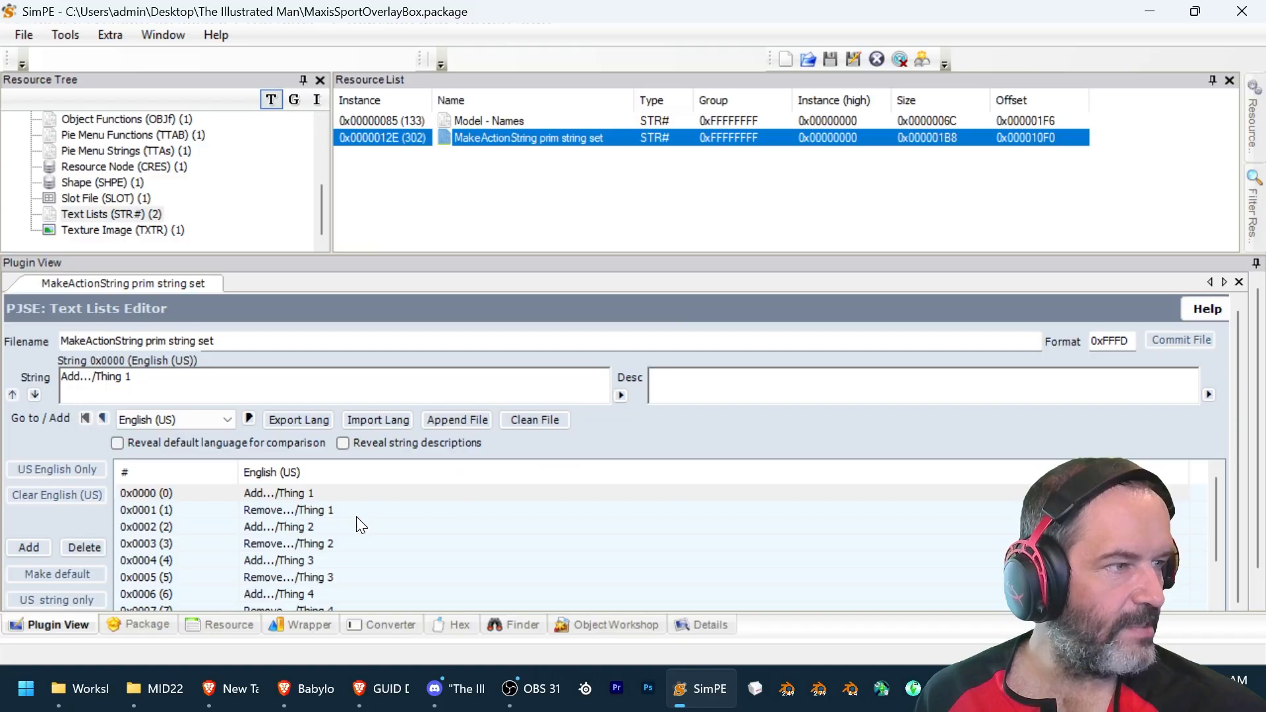
left_click(349, 496)
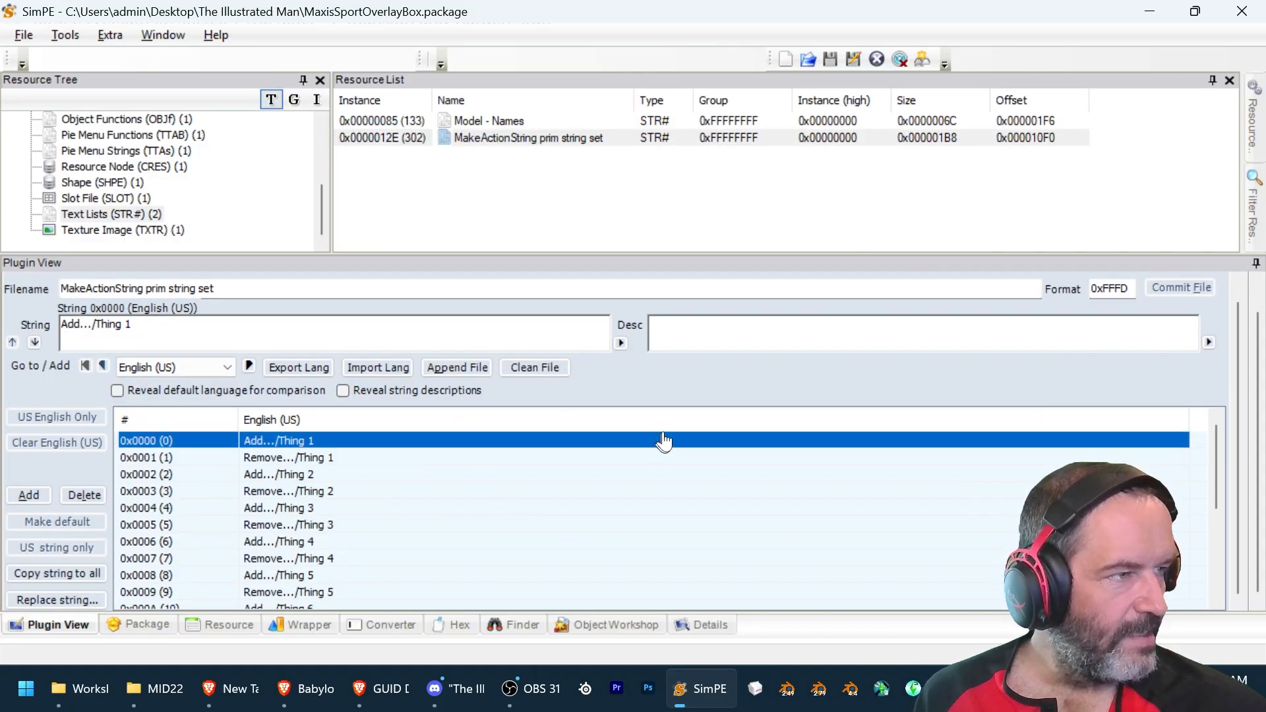
- Copy "Blue & Orange" from the Overlay 1 note in Notepad and use it to change string 0x0000 to "Add.../Blue & Orange"
key("alt+Tab")
left_click_drag(1121, 310, 909, 310)
key("ctrl+c")
left_click(325, 444)
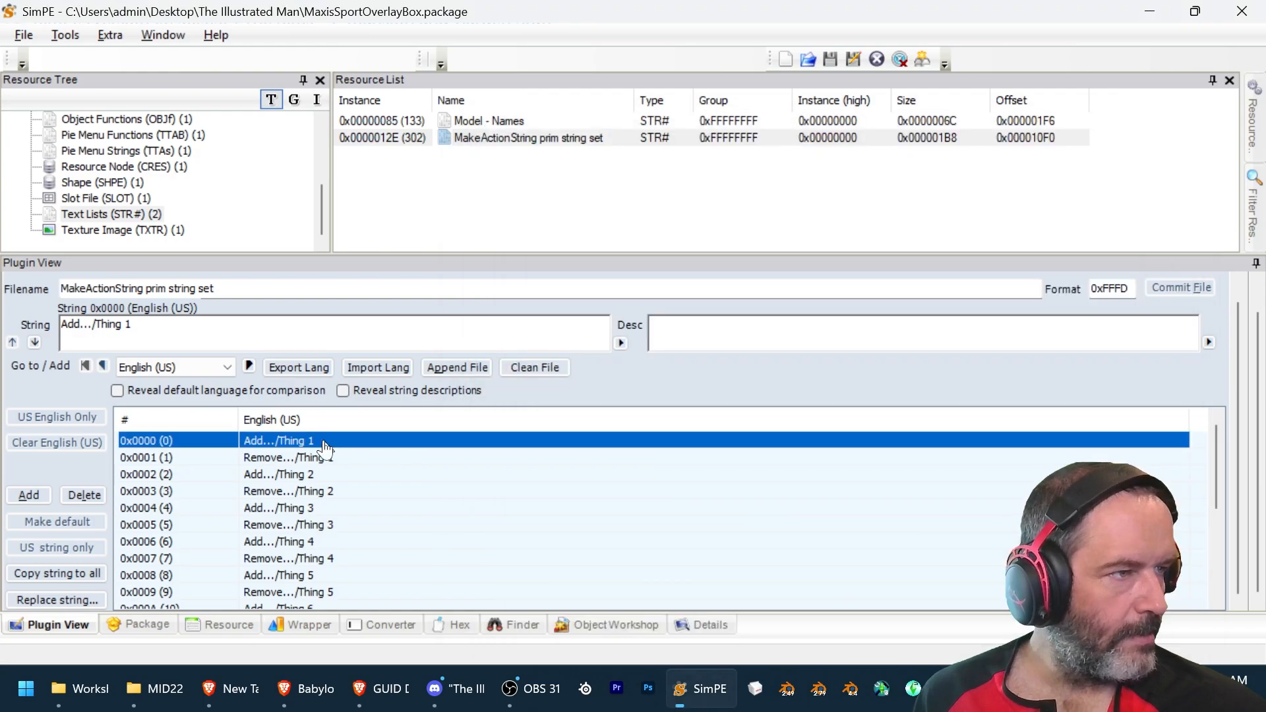
left_click(222, 339)
left_click_drag(198, 329, 97, 331)
key("ctrl+v")
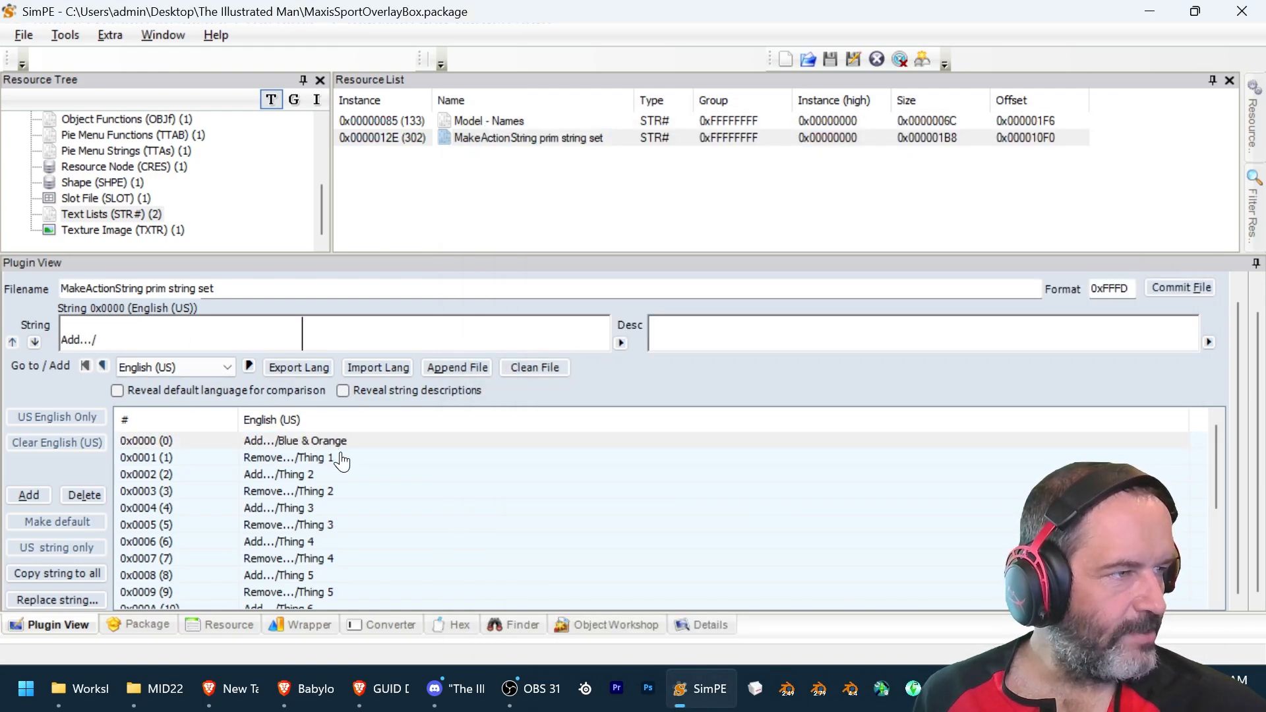
- Replace "Thing 1" in string 0x0001 with the copied description so it reads "Remove.../Blue & Orange"
left_click(290, 457)
left_click(180, 341)
left_click_drag(180, 342, 130, 339)
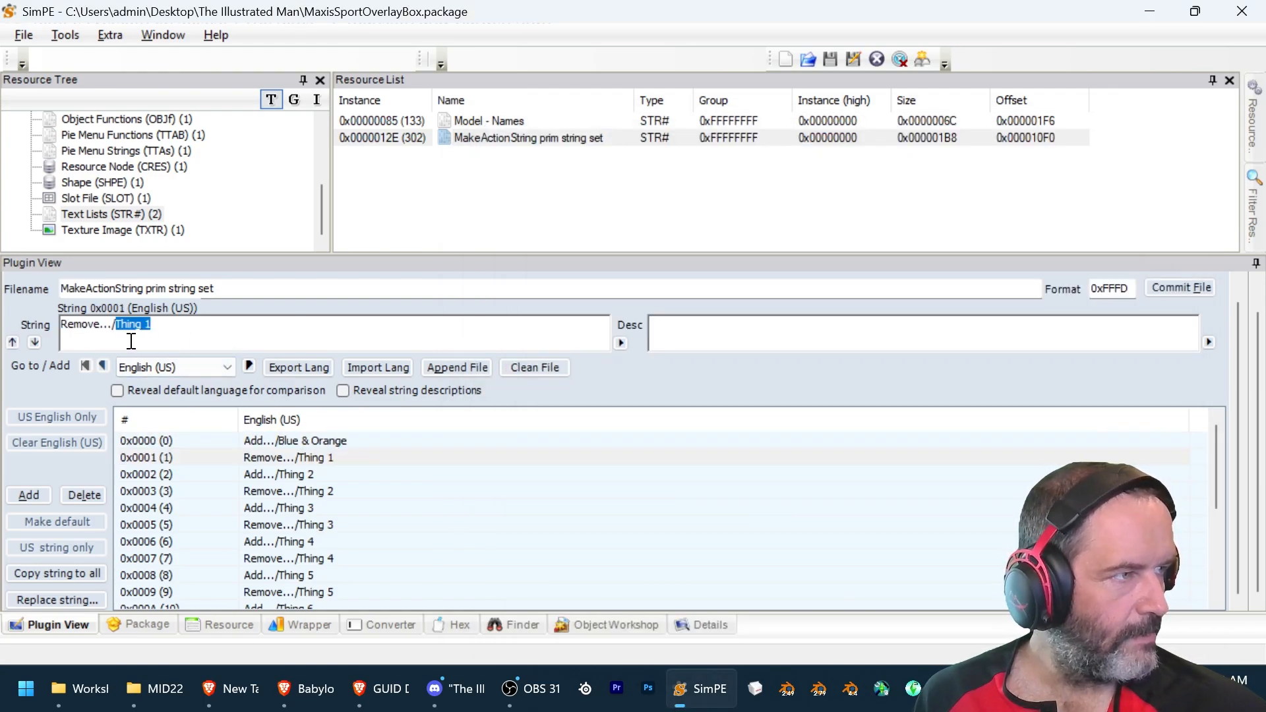
key("ctrl+v")
- Change string 0x0002 to "Add.../83" and string 0x0003 to "Remove.../83"
left_click(319, 475)
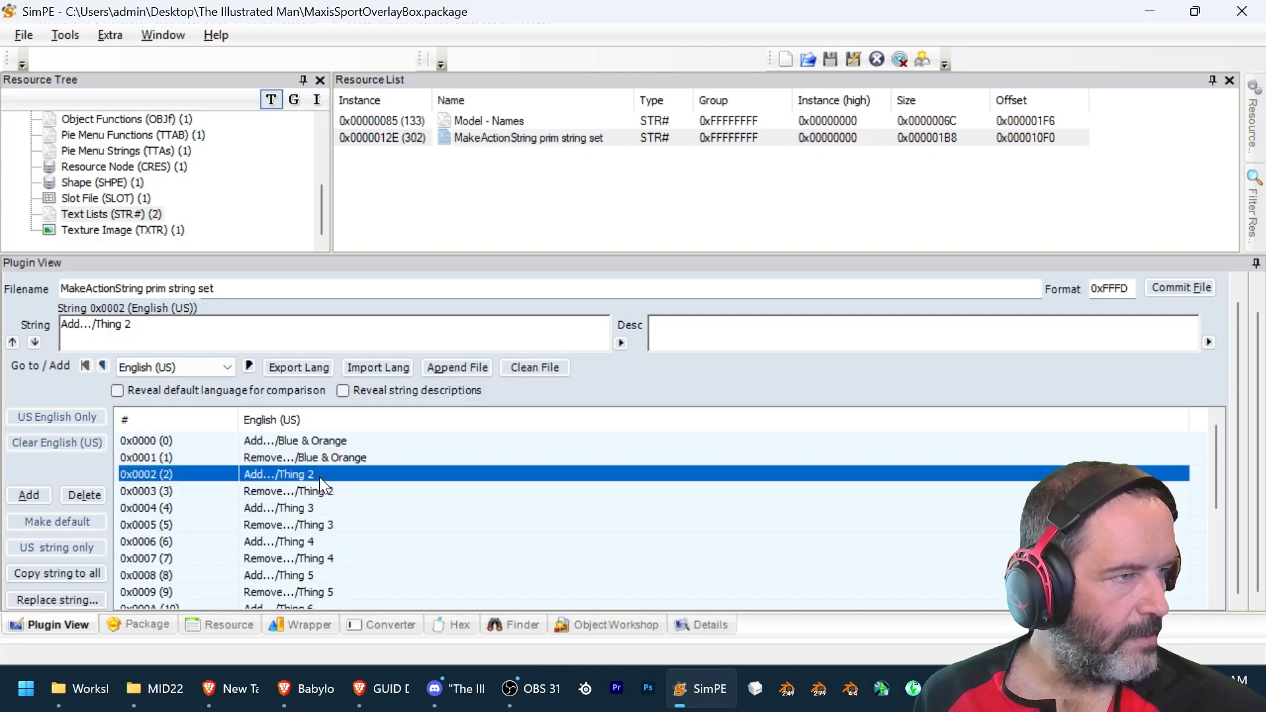
left_click(256, 337)
left_click_drag(96, 325, 122, 338)
left_click(147, 331)
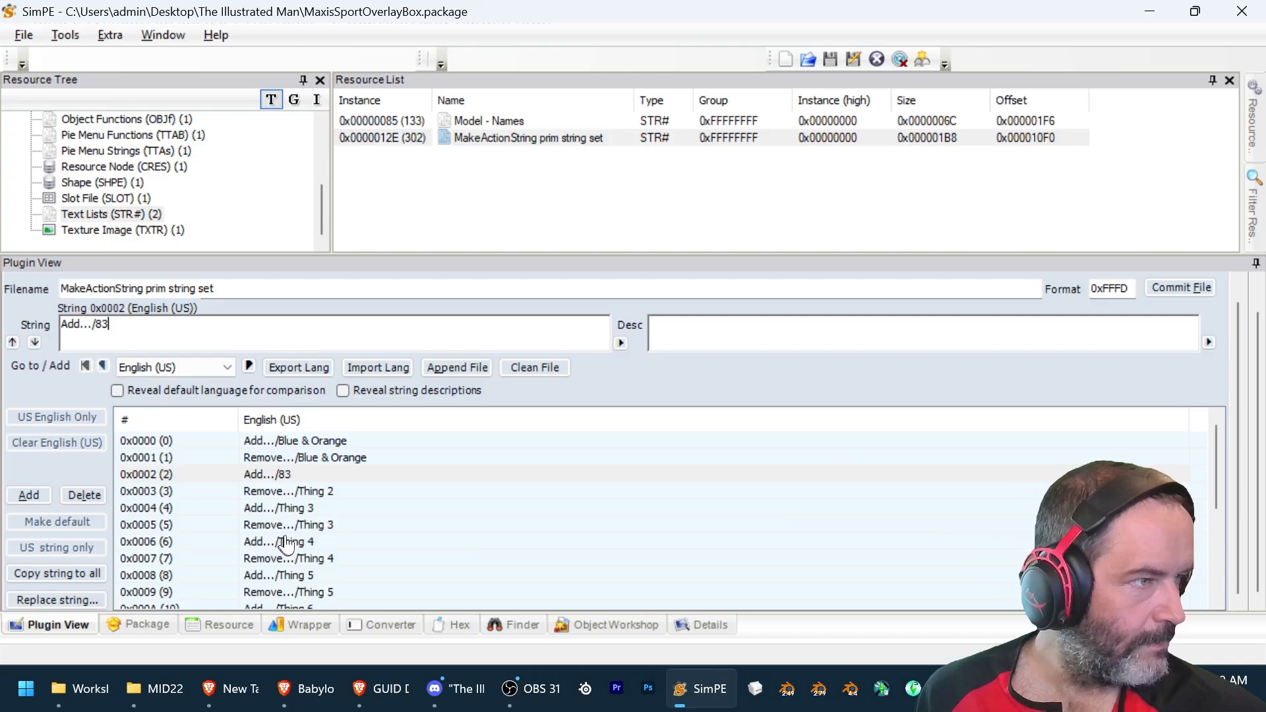
left_click(311, 493)
left_click(245, 328)
left_click(244, 327)
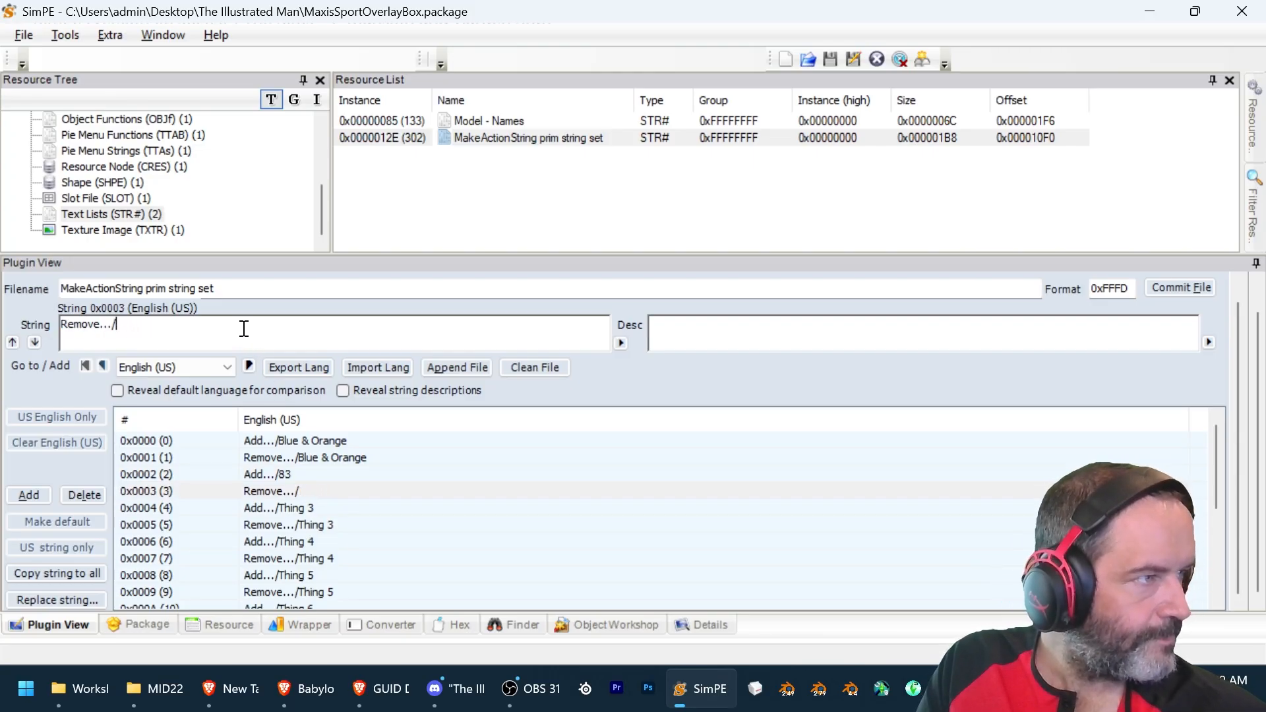
type("83")
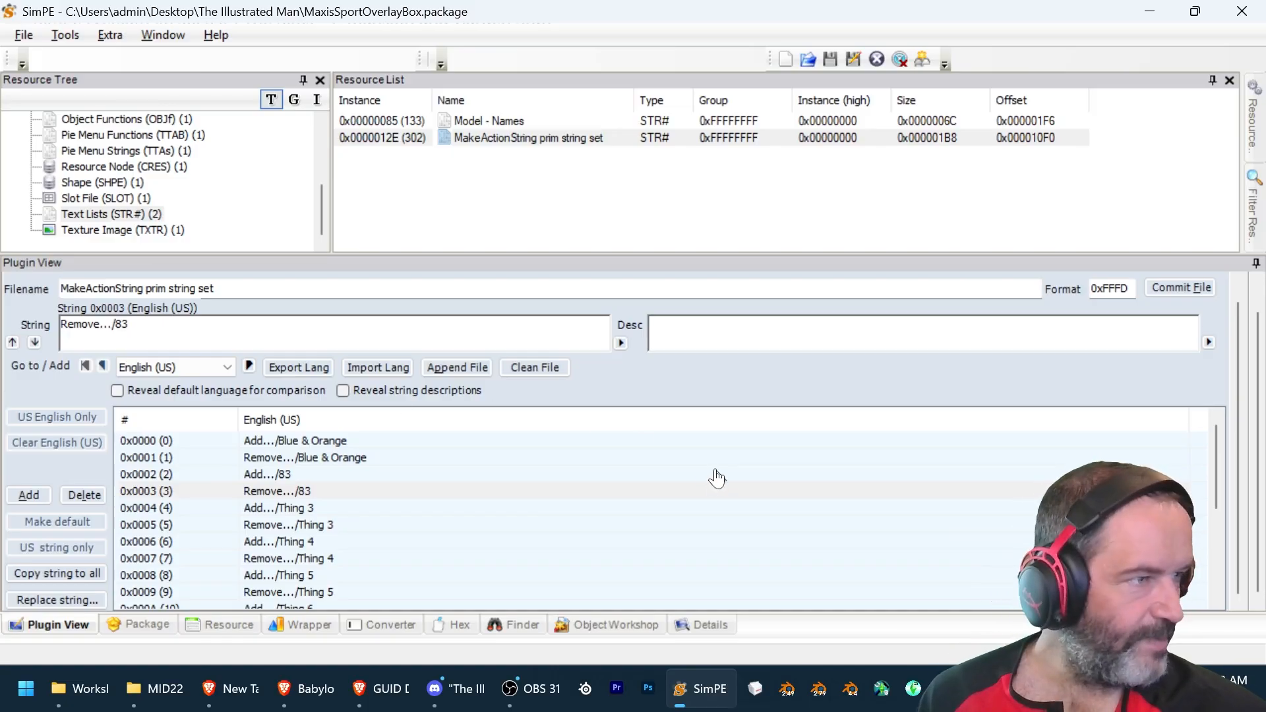
- Copy "Blue & Red" from the Overlay 3 note in Notepad and use it to change string 0x0004 to "Add.../Blue & Red"
left_click(316, 525)
left_click(304, 509)
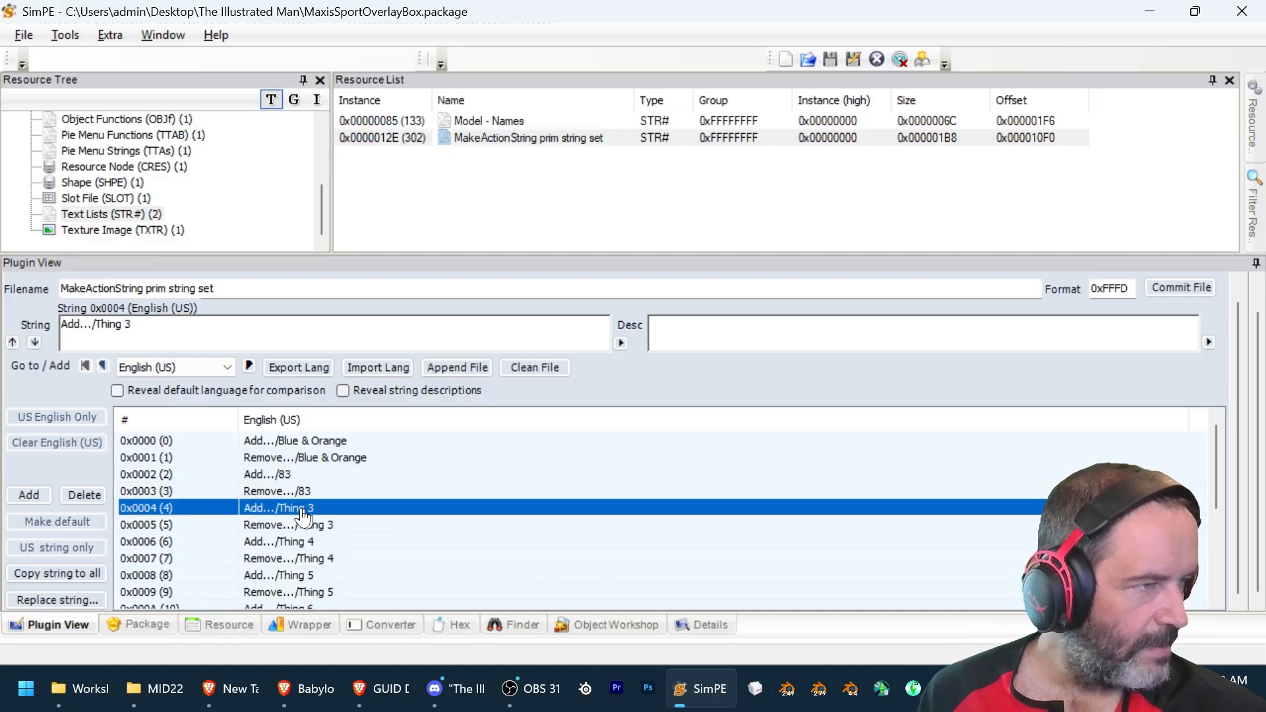
left_click(302, 509)
left_click_drag(141, 333, 97, 332)
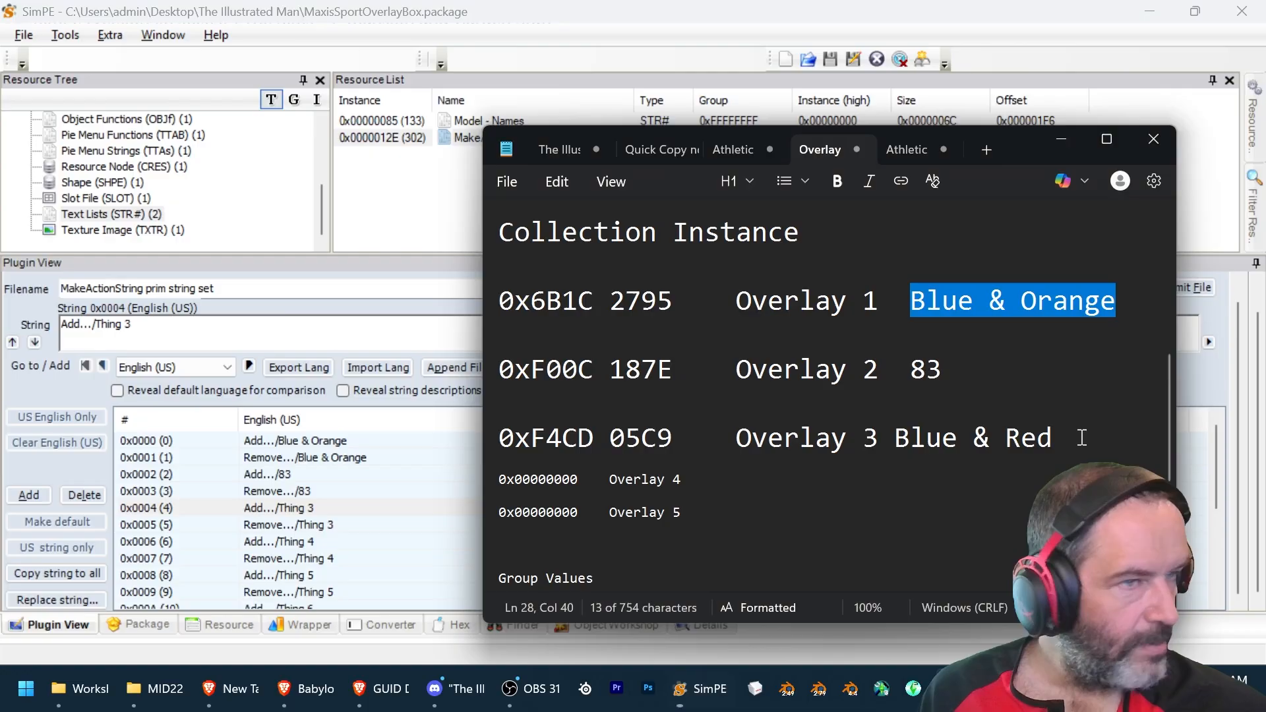
key("alt+Tab")
left_click_drag(1054, 439, 892, 441)
key("ctrl+c")
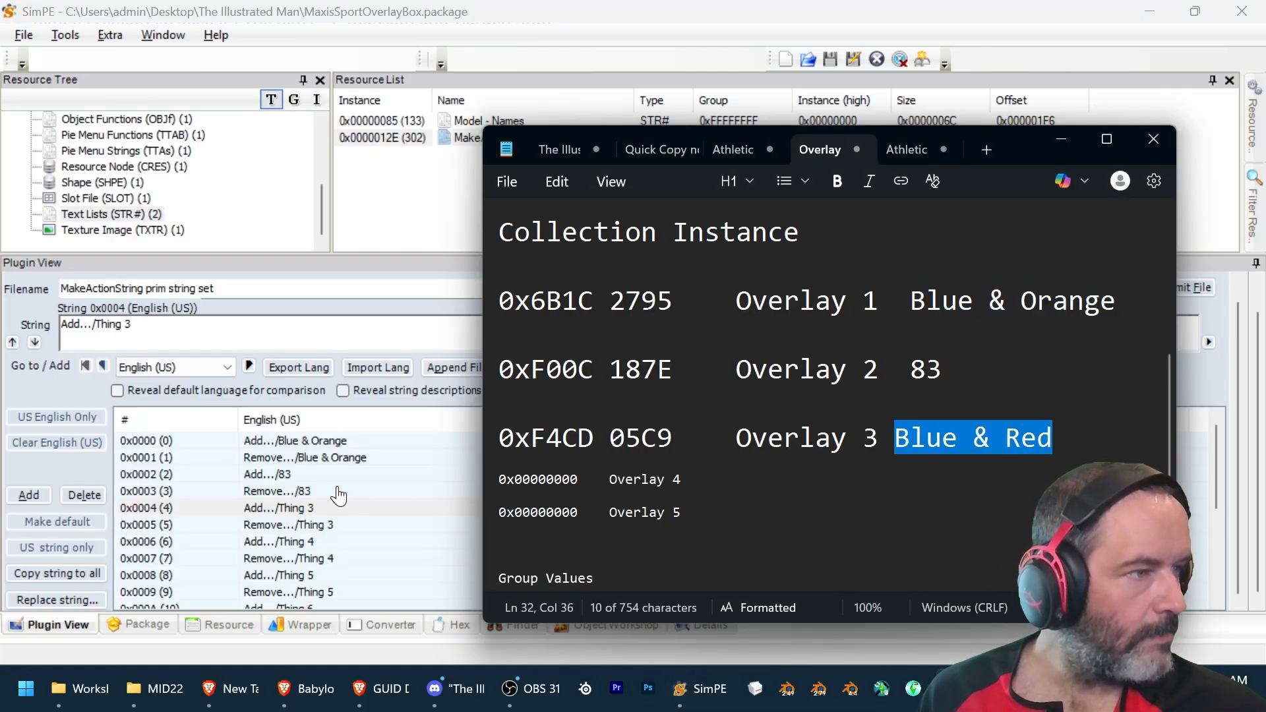
left_click(322, 505)
mouse_move(132, 330)
left_mouse_down()
mouse_move(106, 356)
mouse_move(79, 327)
mouse_move(135, 335)
left_mouse_up()
key("ctrl+v")
- Set string 0x0005 to "Remove.../Blue & Red", then commit the string set and save the package
left_click(316, 524)
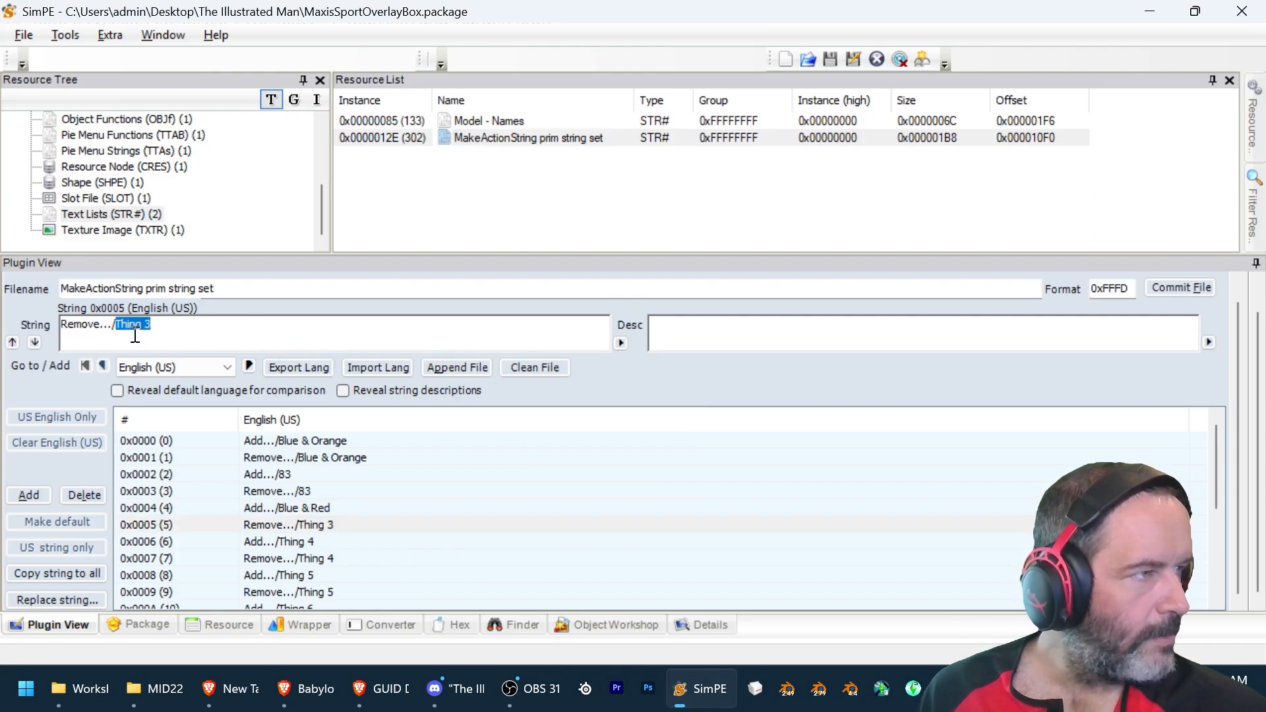
key("ctrl+v")
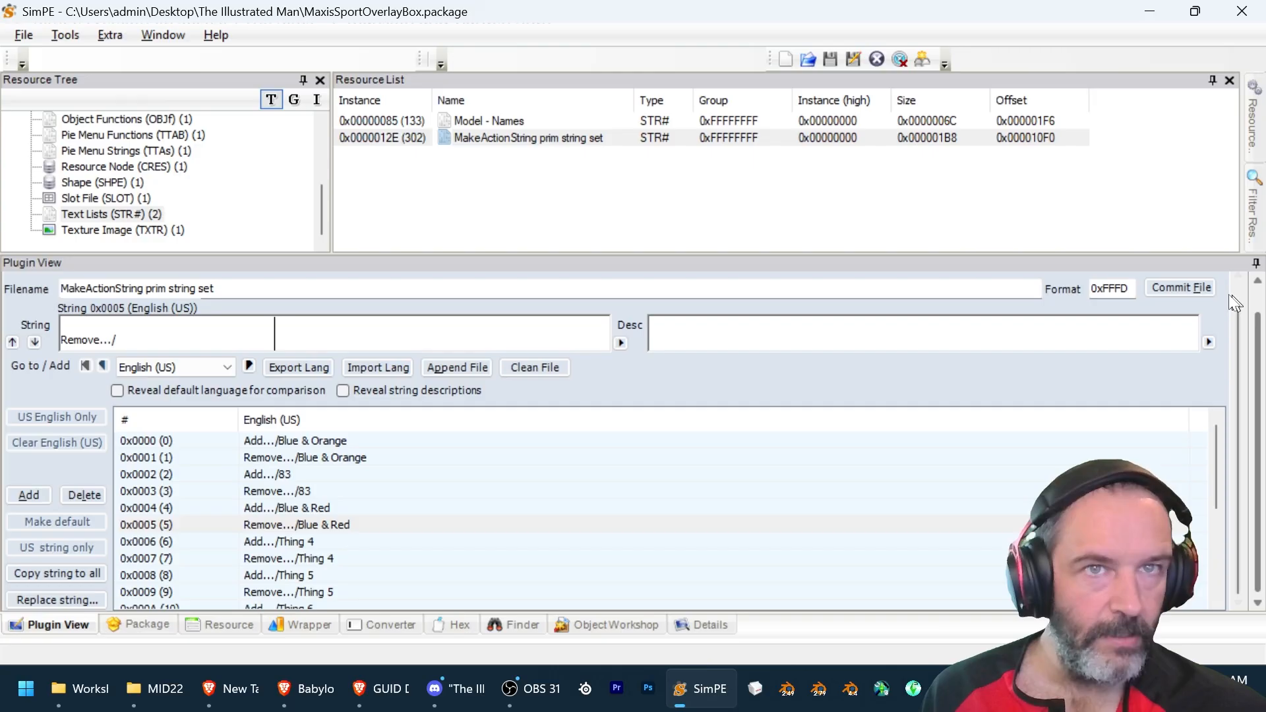
left_click(1204, 297)
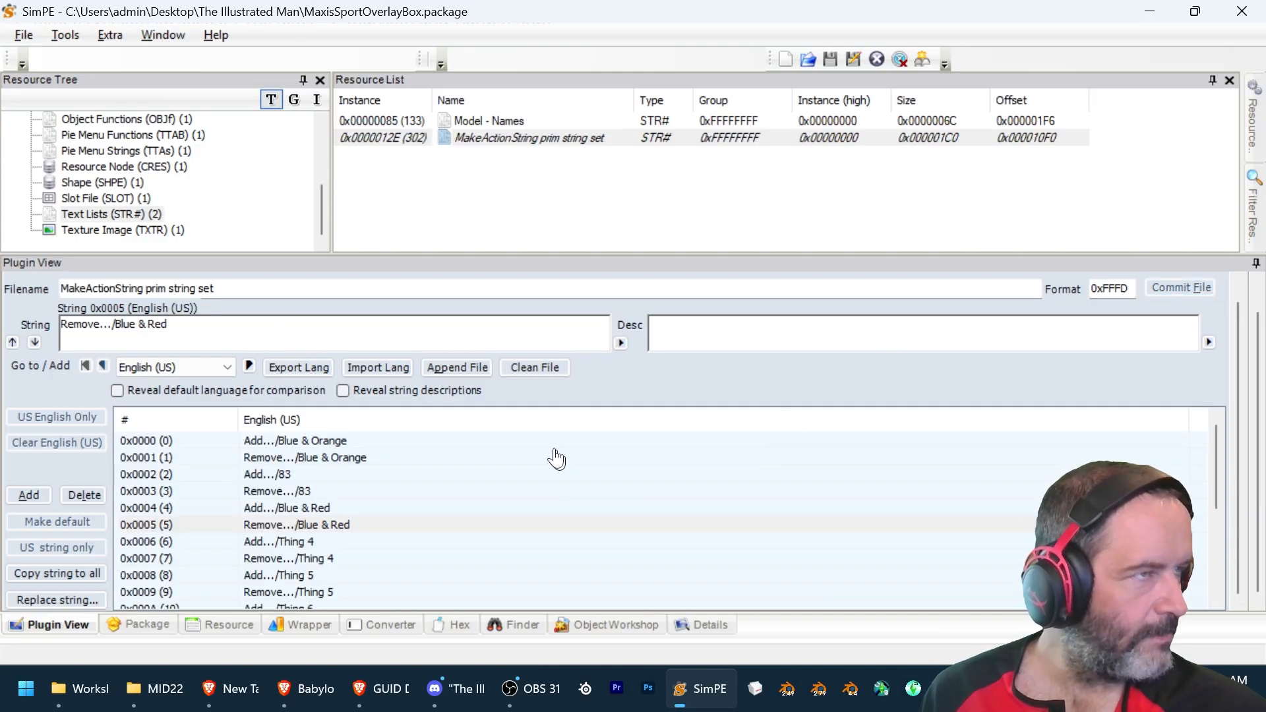
left_click(24, 35)
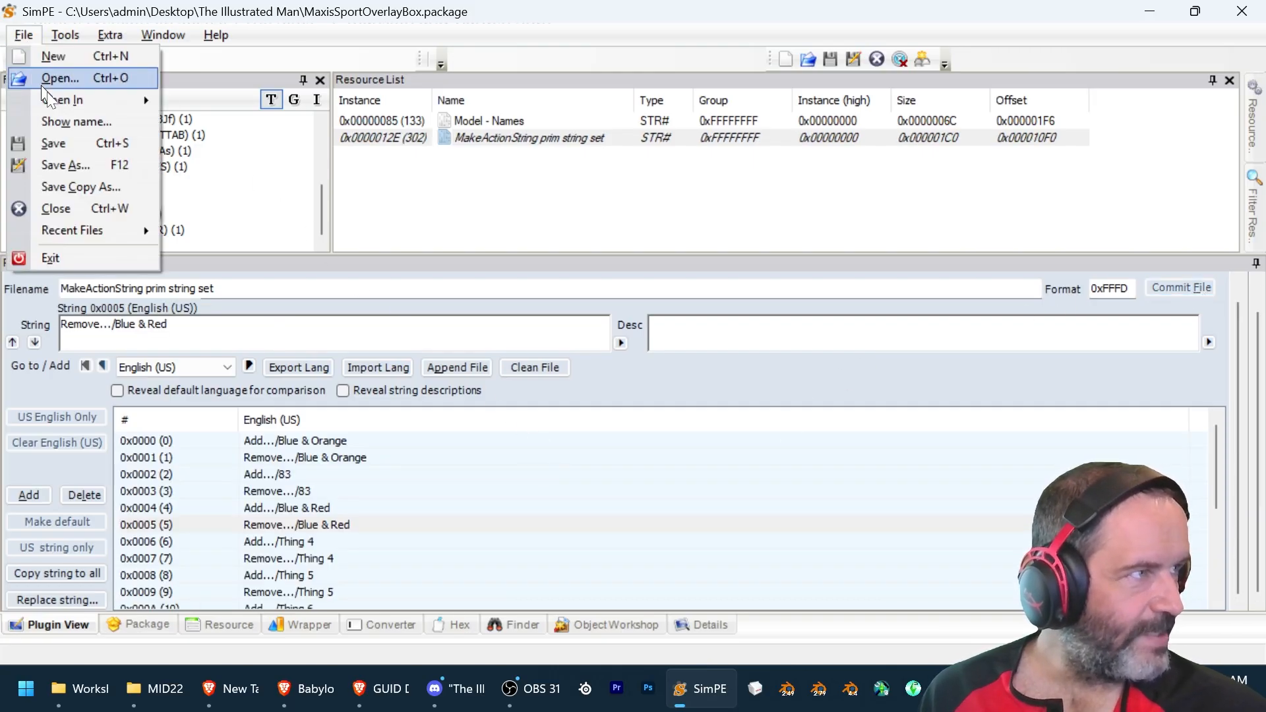
left_click(57, 143)
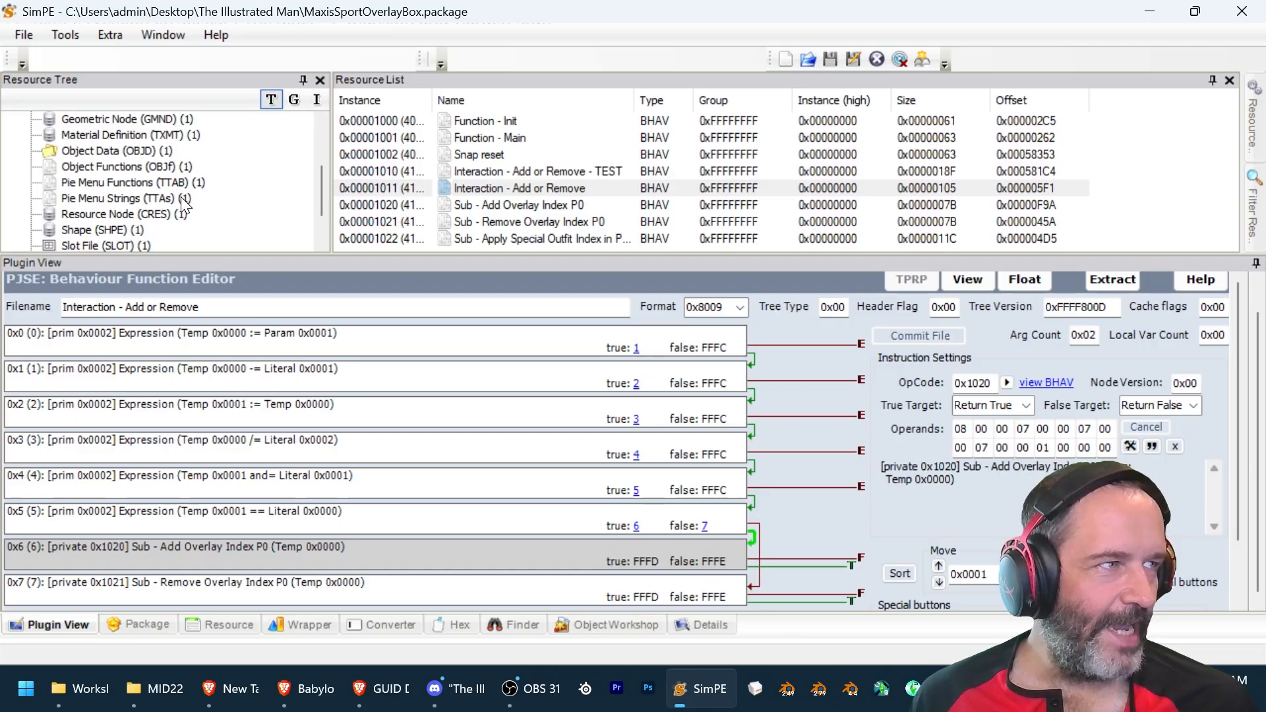
- Enable the teens flag for the Add or Remove interaction in the Pie Menu Functions, then commit and save the package
left_click(178, 187)
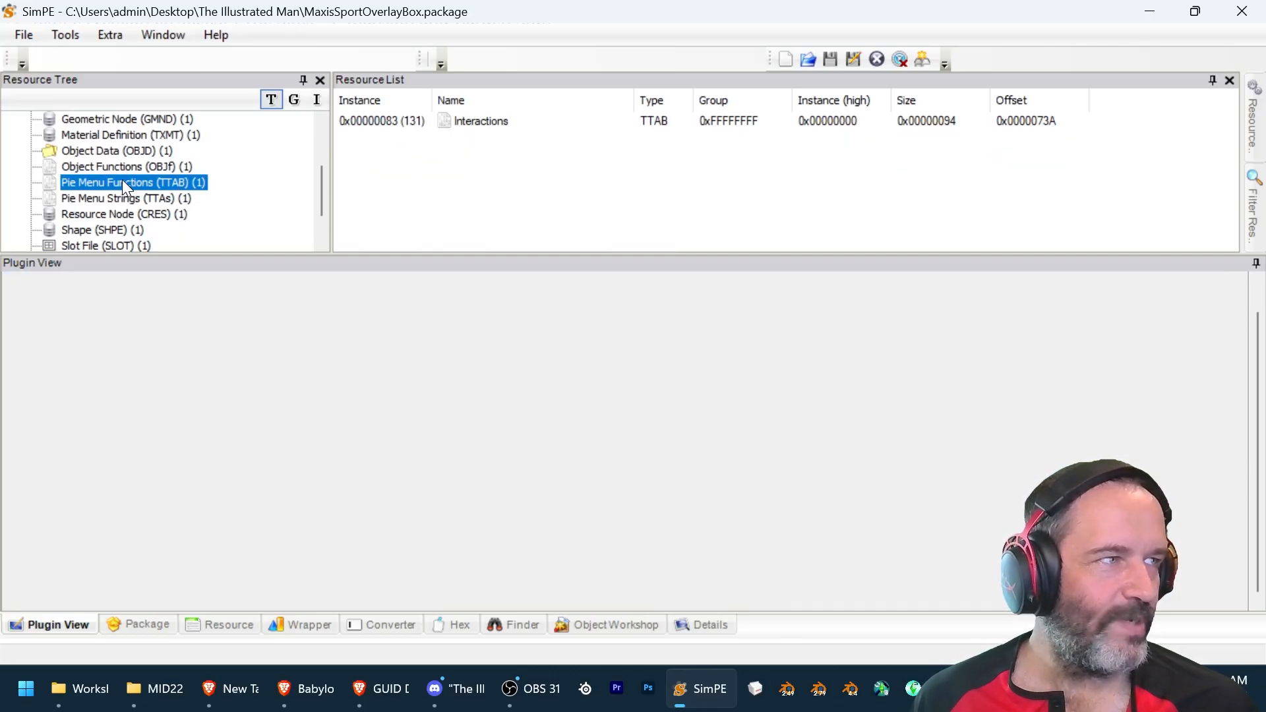
left_click(505, 125)
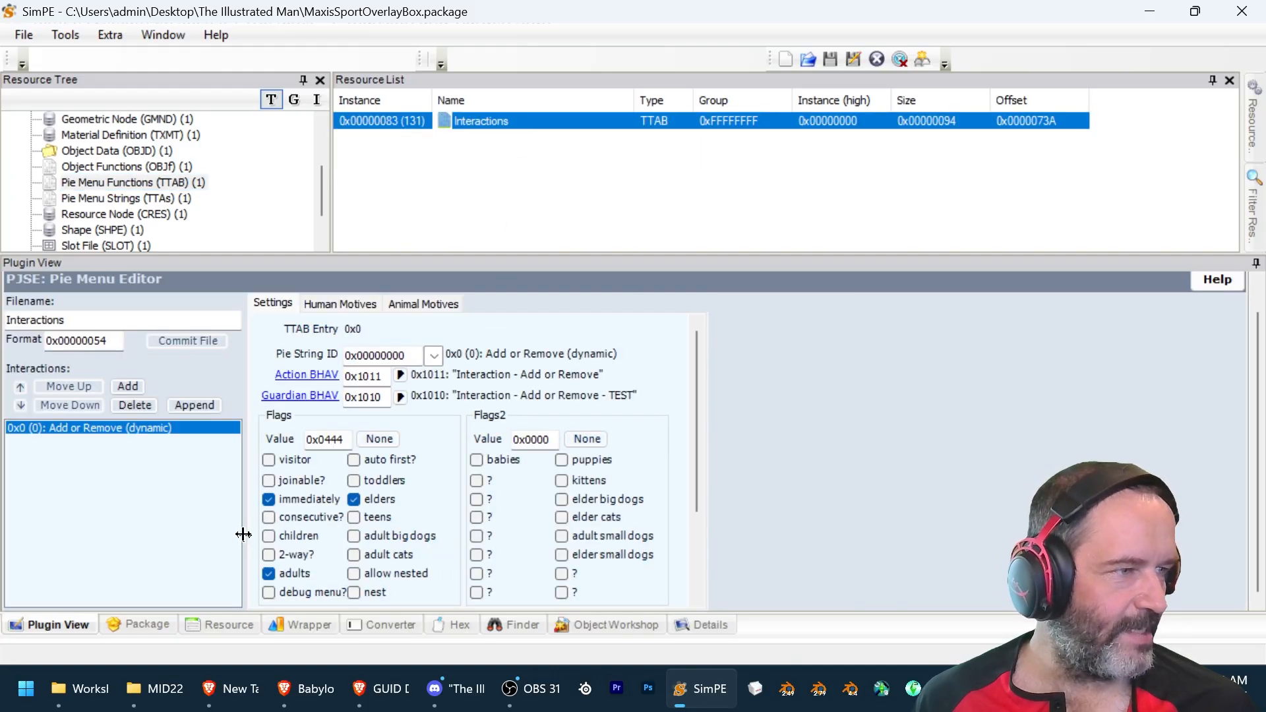
left_click_drag(244, 526, 265, 528)
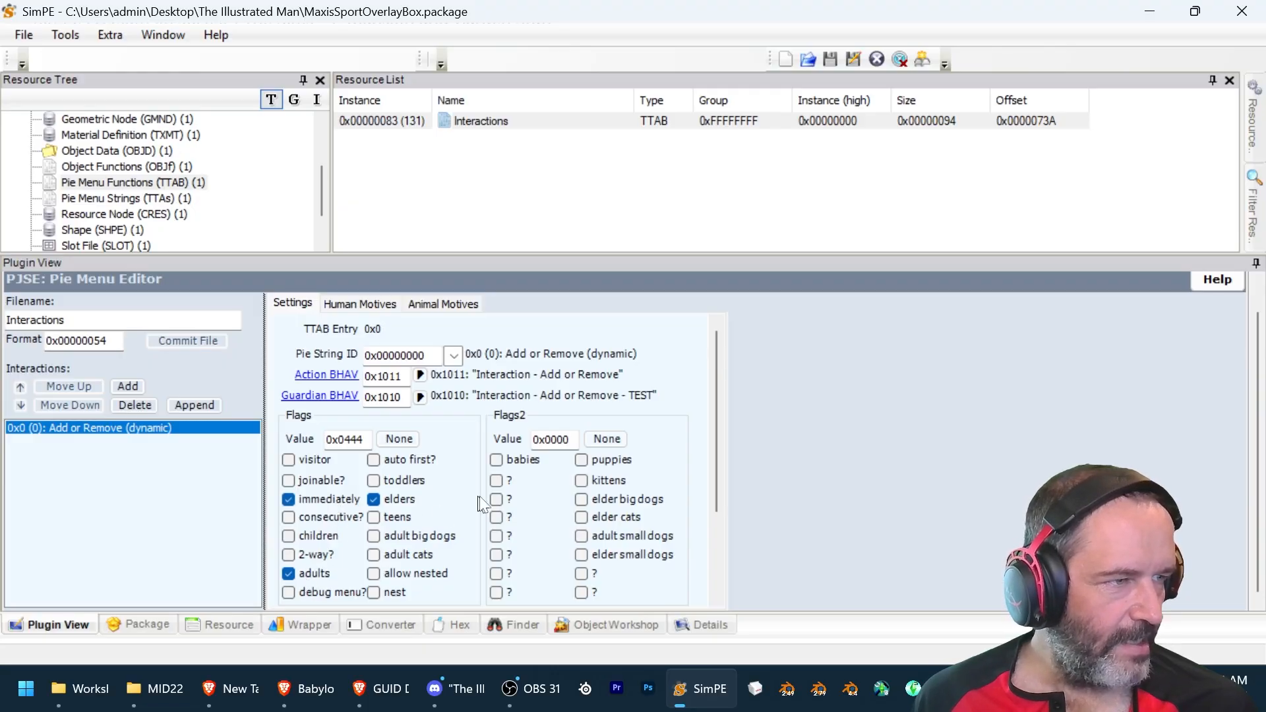
left_click(375, 517)
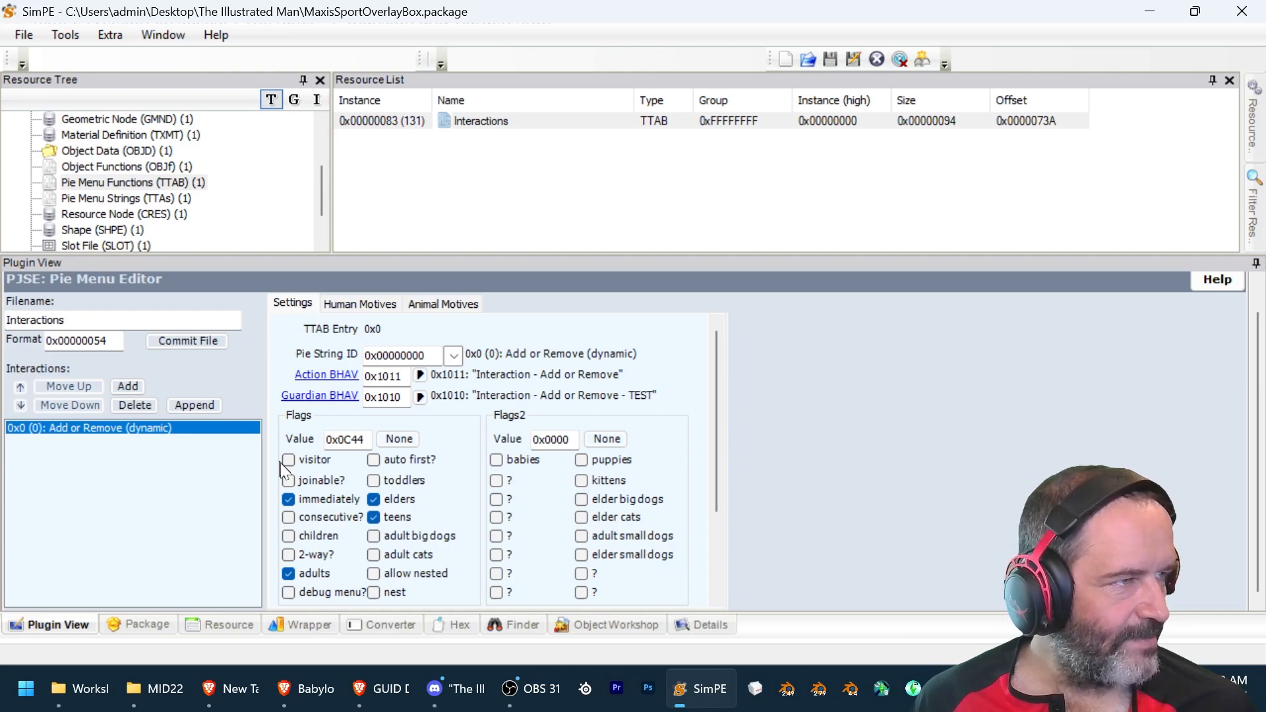
left_click(188, 341)
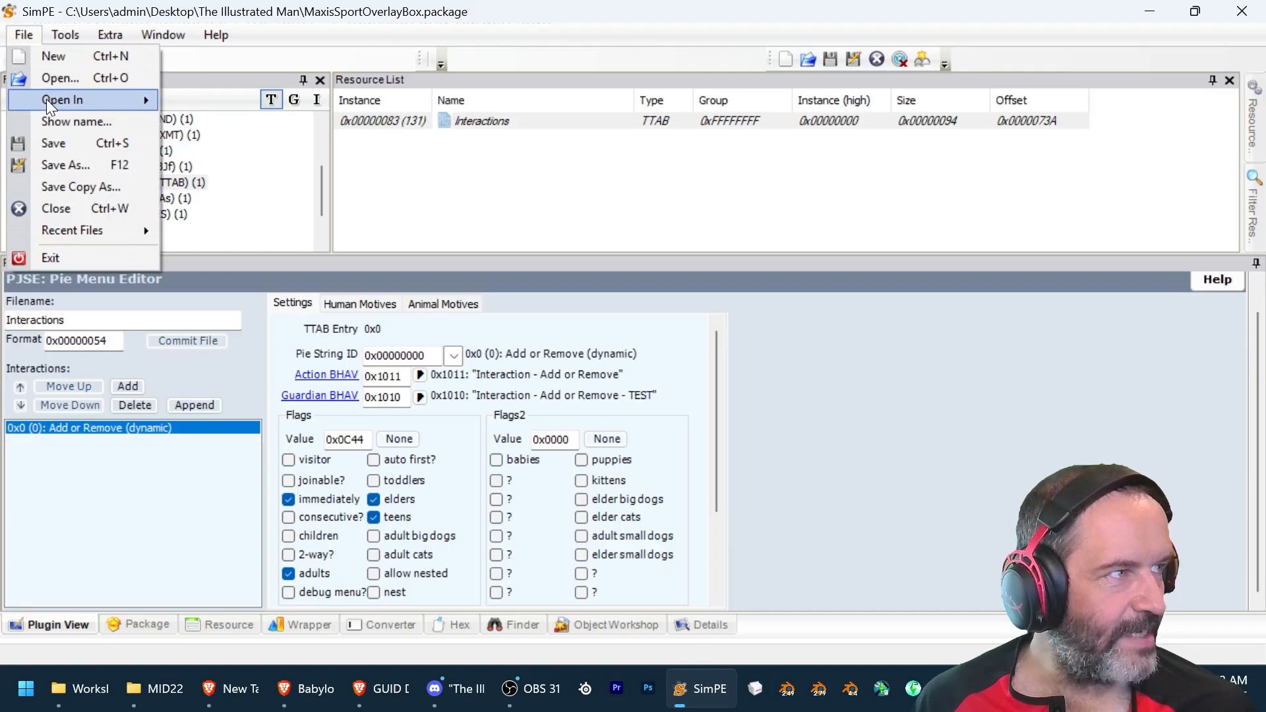
left_click(59, 142)
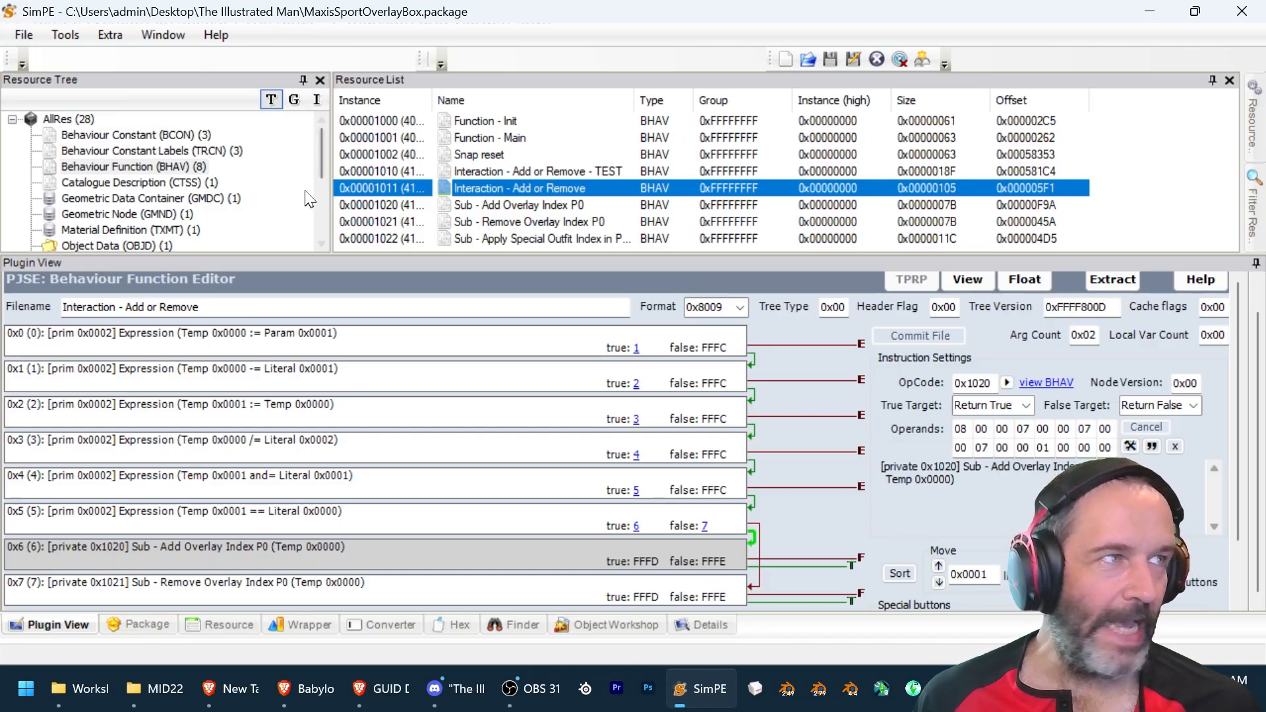
left_click_drag(320, 165, 323, 138)
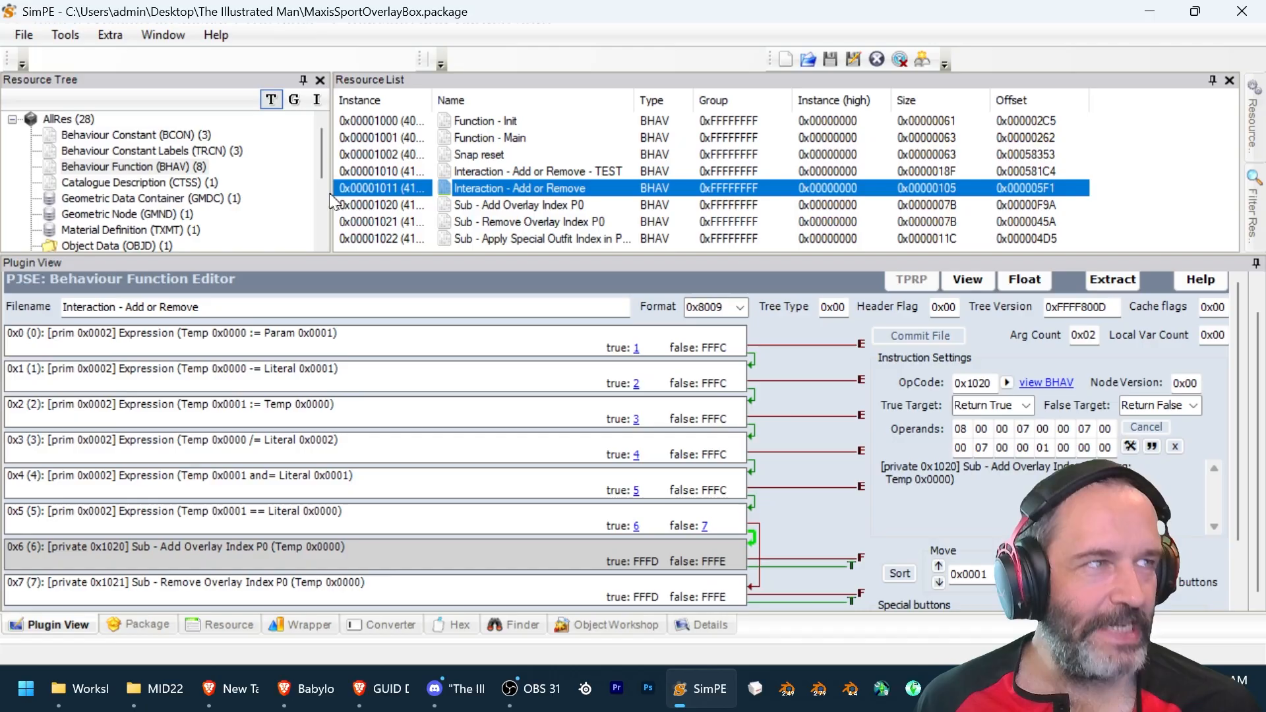
left_click(173, 168)
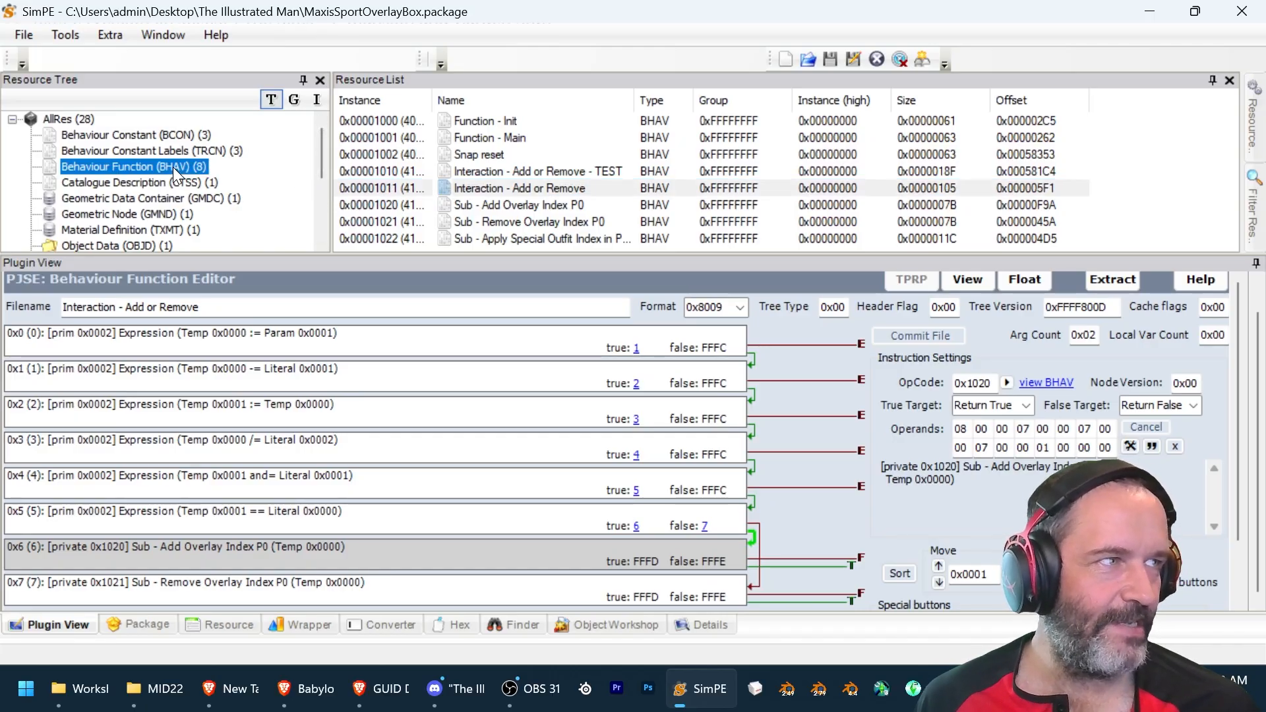
scroll(173, 167, "down", 1)
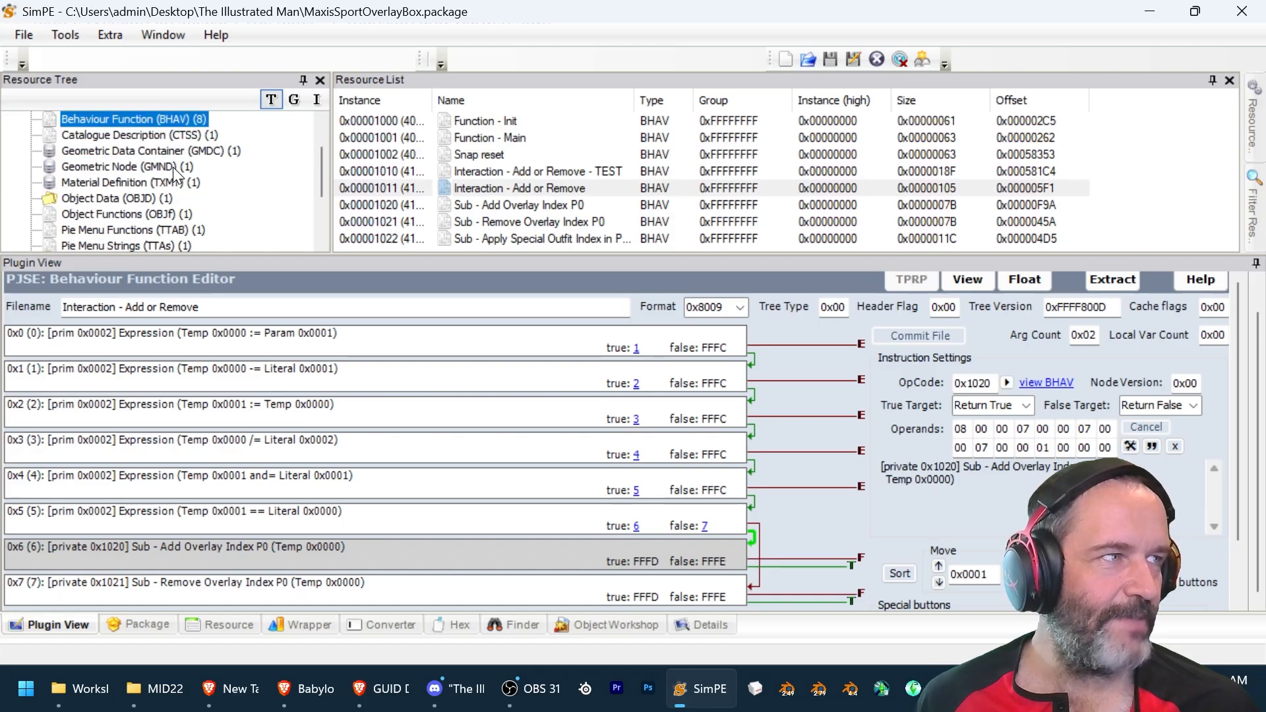
scroll(172, 168, "up", 1)
scroll(173, 168, "down", 3)
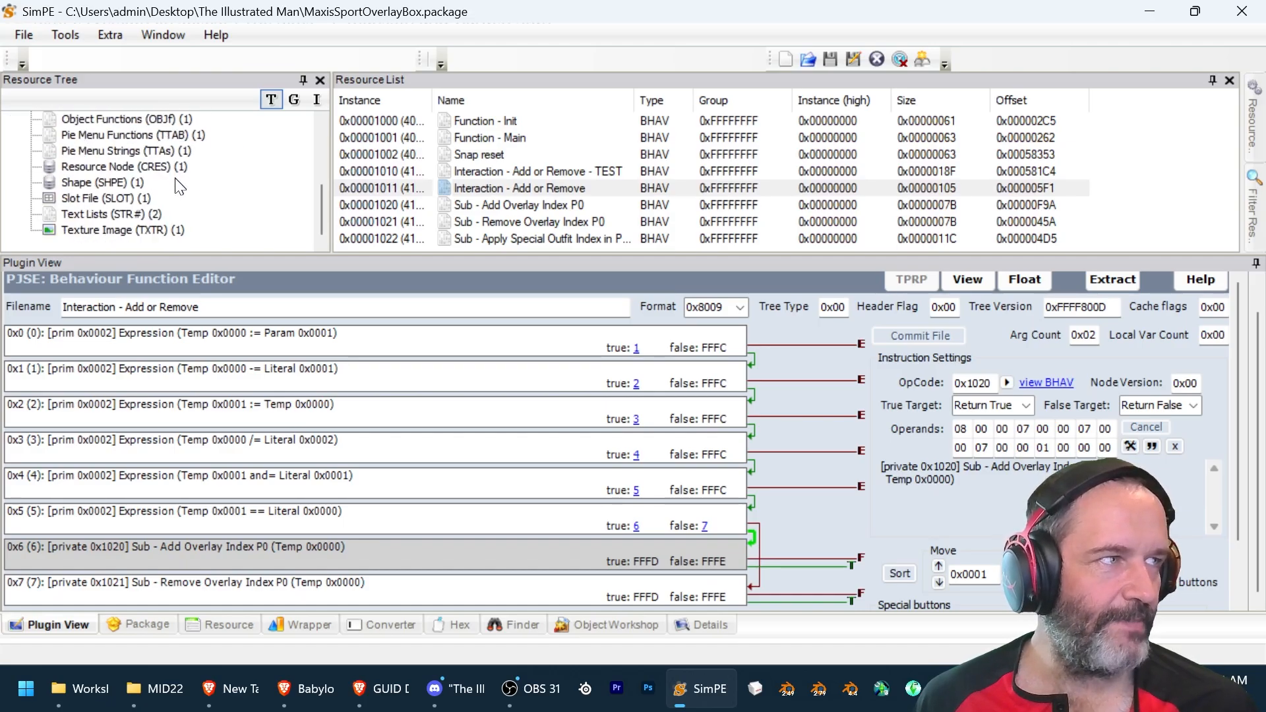
scroll(175, 180, "up", 3)
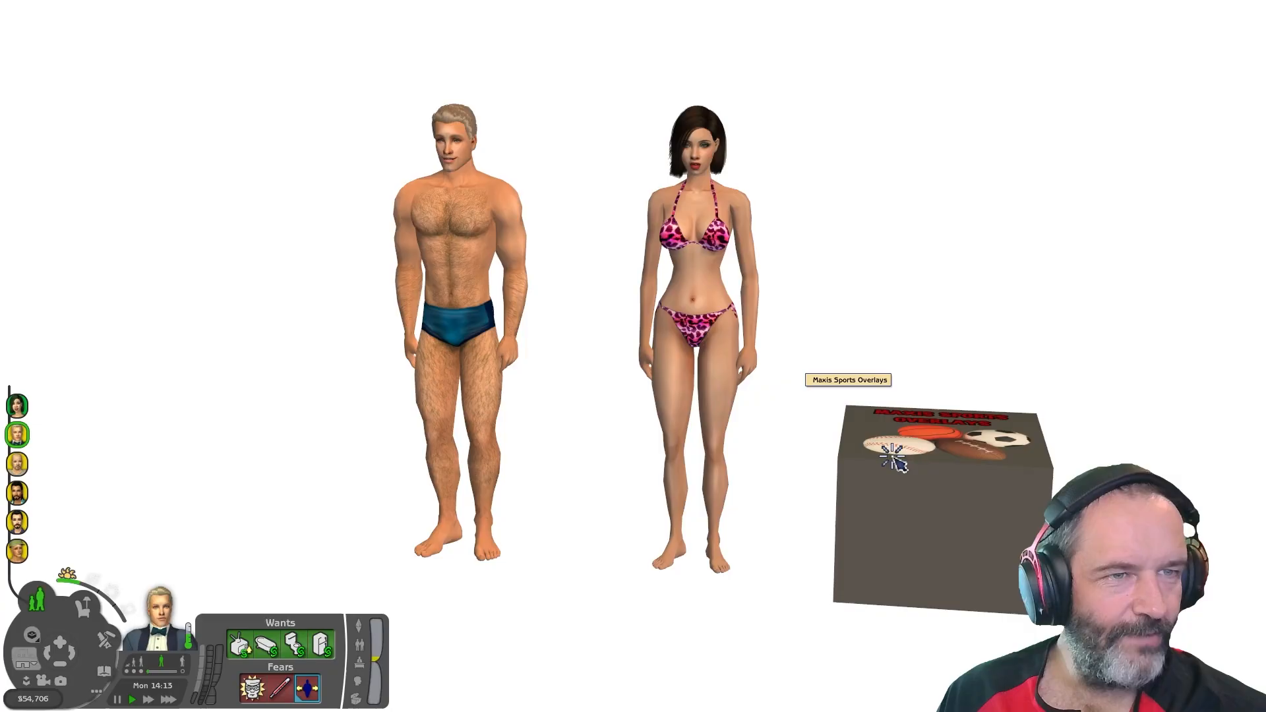
- In The Sims 2, use the Maxis Sports Overlays box to add the Blue & Orange overlay to the male Sim
left_click(952, 504)
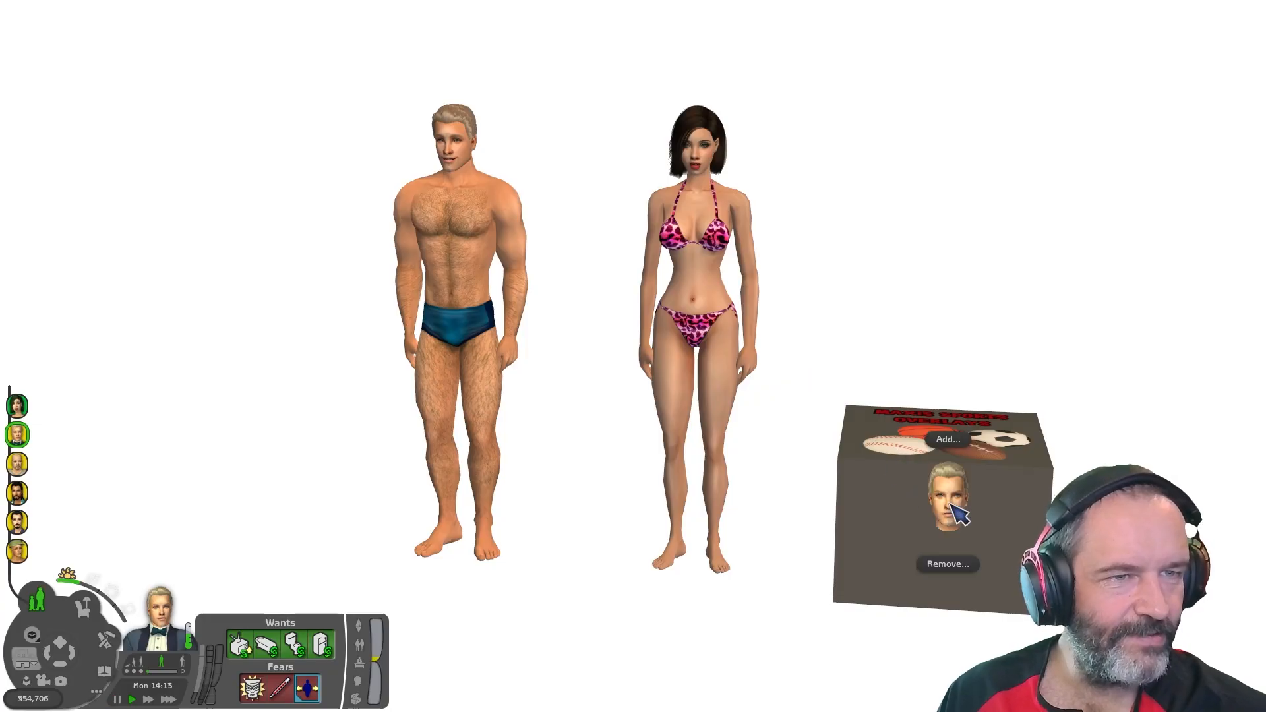
mouse_move(952, 441)
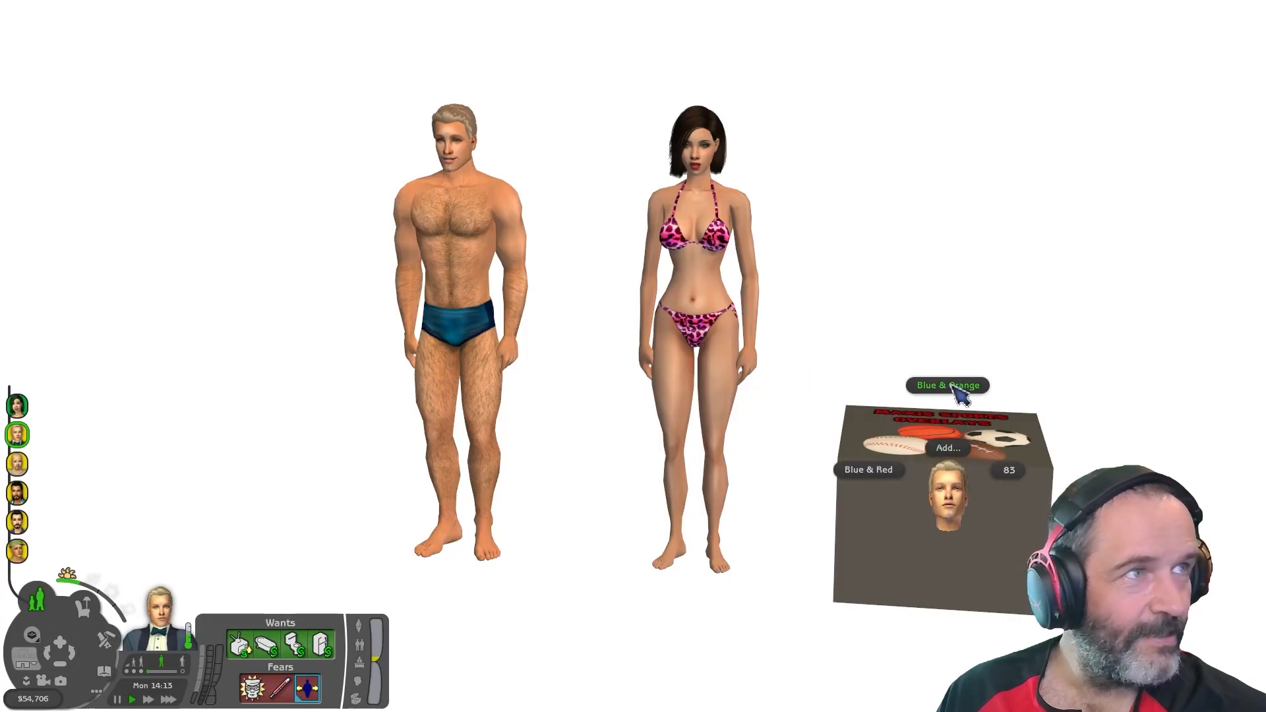
left_click(960, 387)
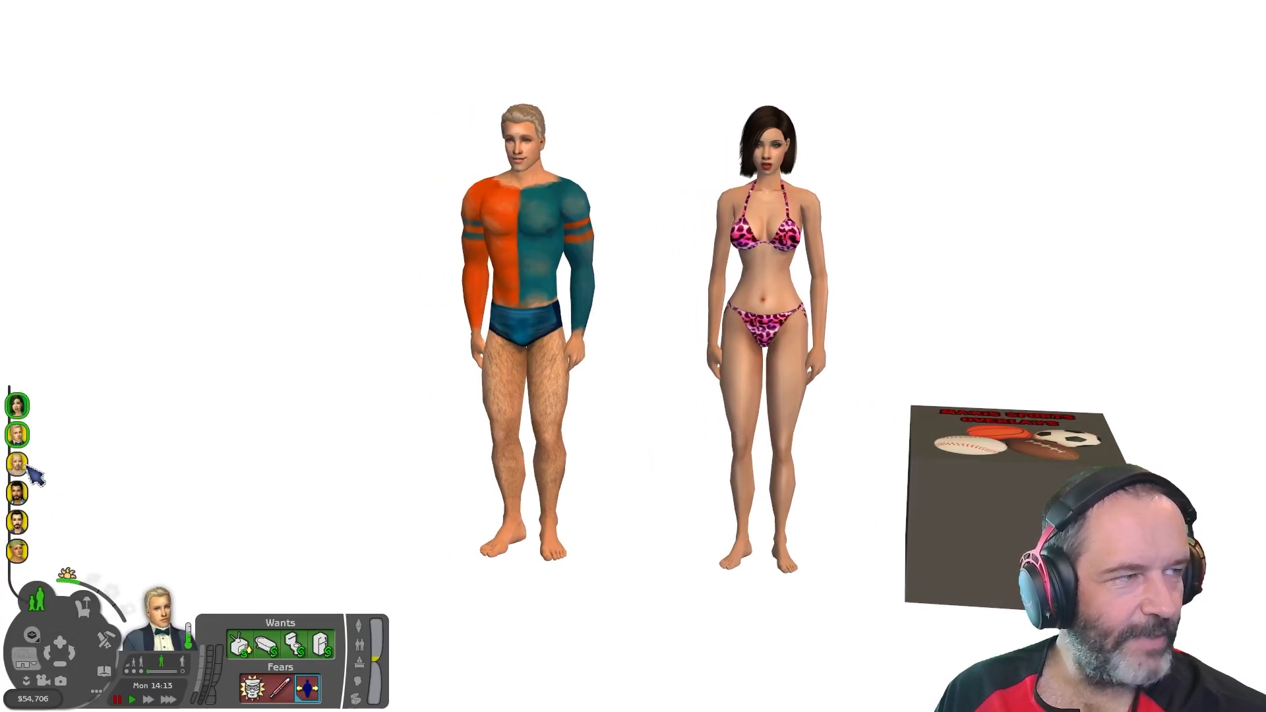
- Switch to the female Sim, add the Blue & Orange overlay from the box and pause the game
left_click(19, 409)
left_click(982, 472)
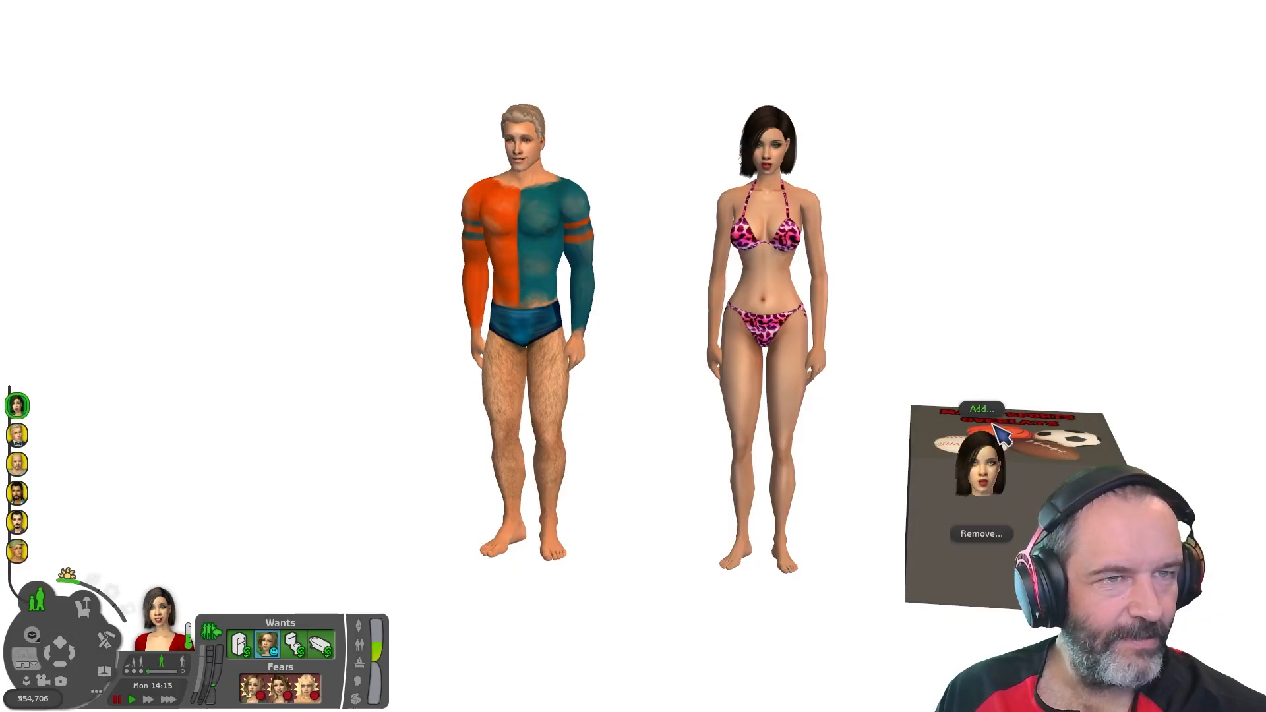
left_click(989, 412)
left_click(949, 358)
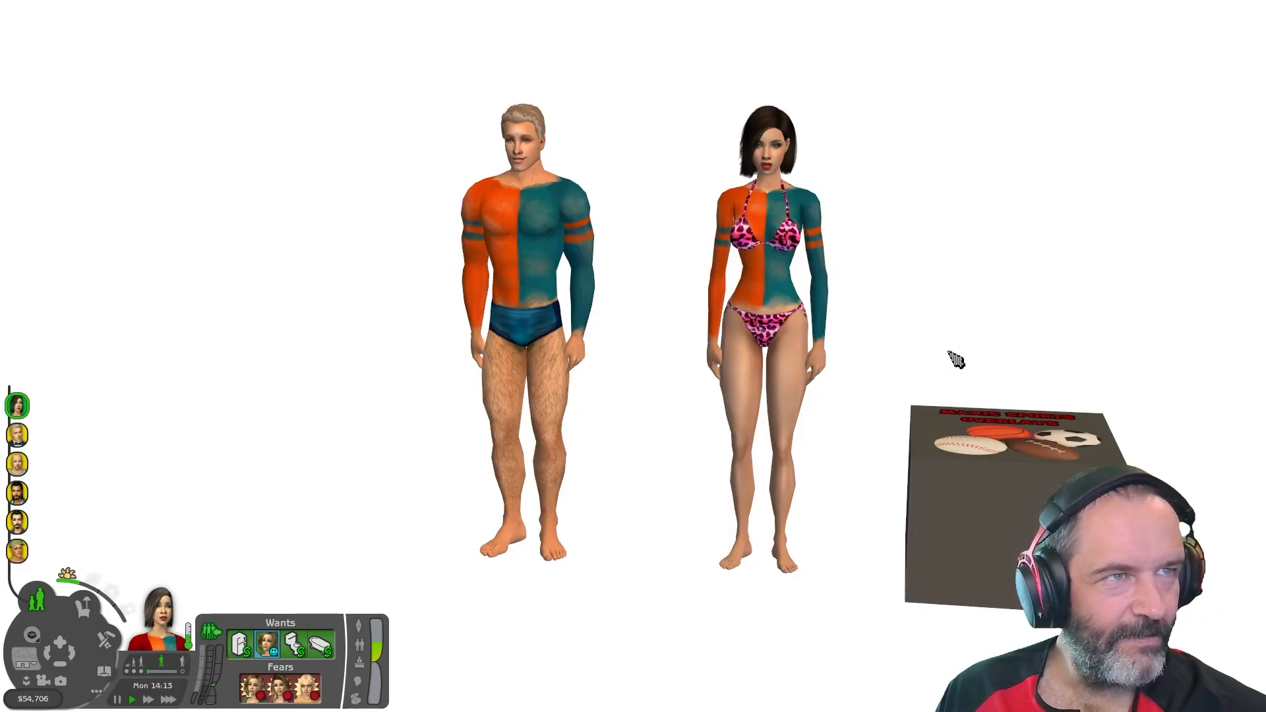
key("p")
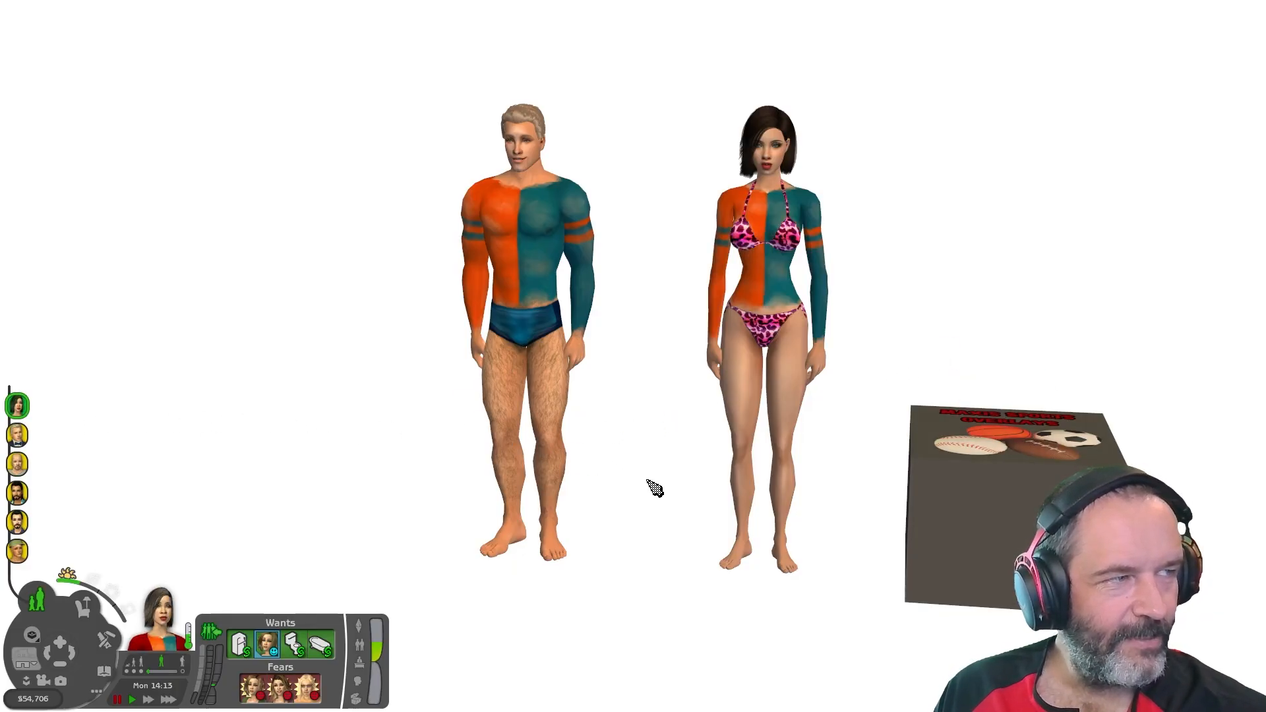
- Remove the Blue & Orange overlay from the female Sim and add the 83 overlay instead
left_click(1020, 473)
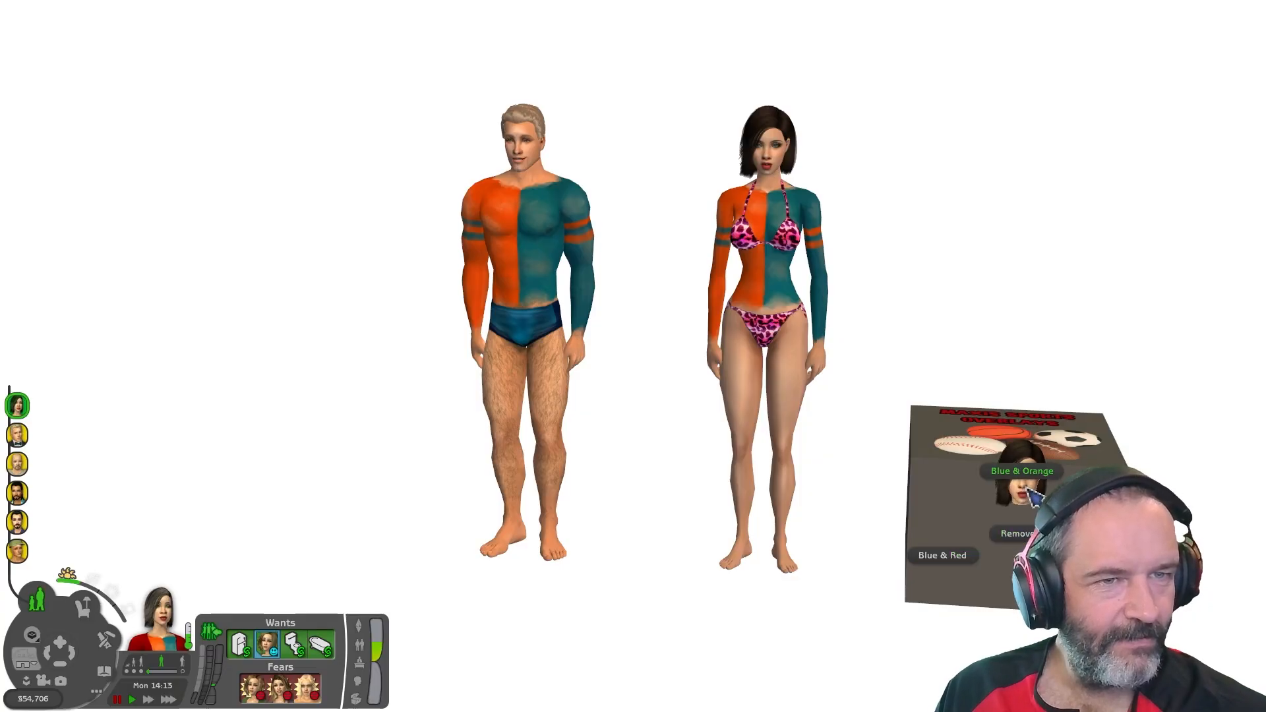
left_click(1015, 534)
left_click(1023, 488)
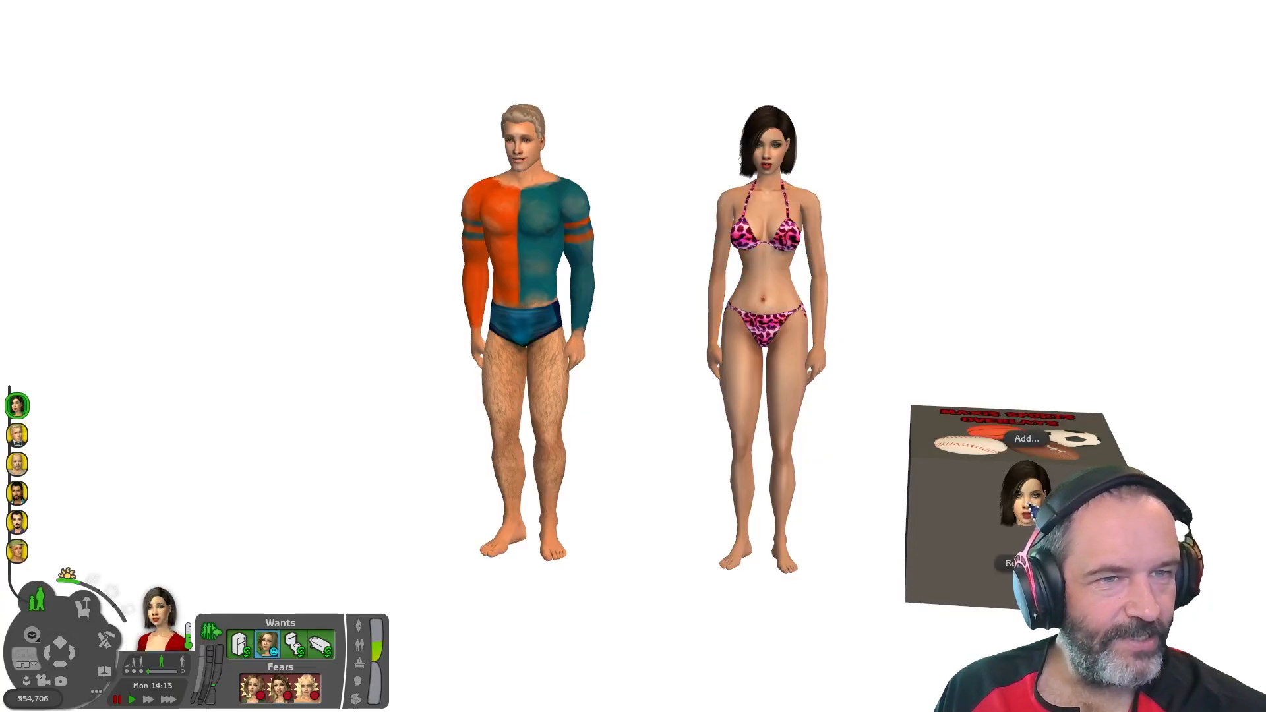
left_click(1041, 384)
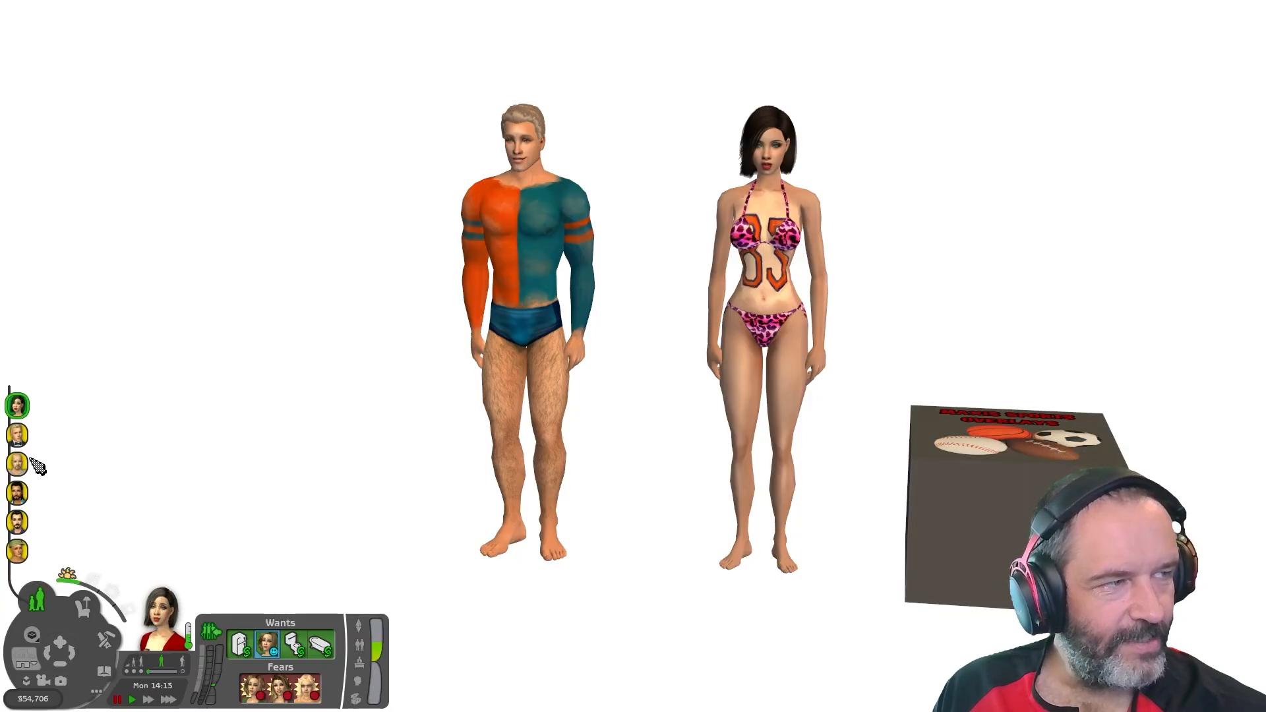
- Switch to the male Sim, remove his Blue & Orange overlay using the box and add the 83 overlay instead
left_click(17, 434)
left_click(1012, 520)
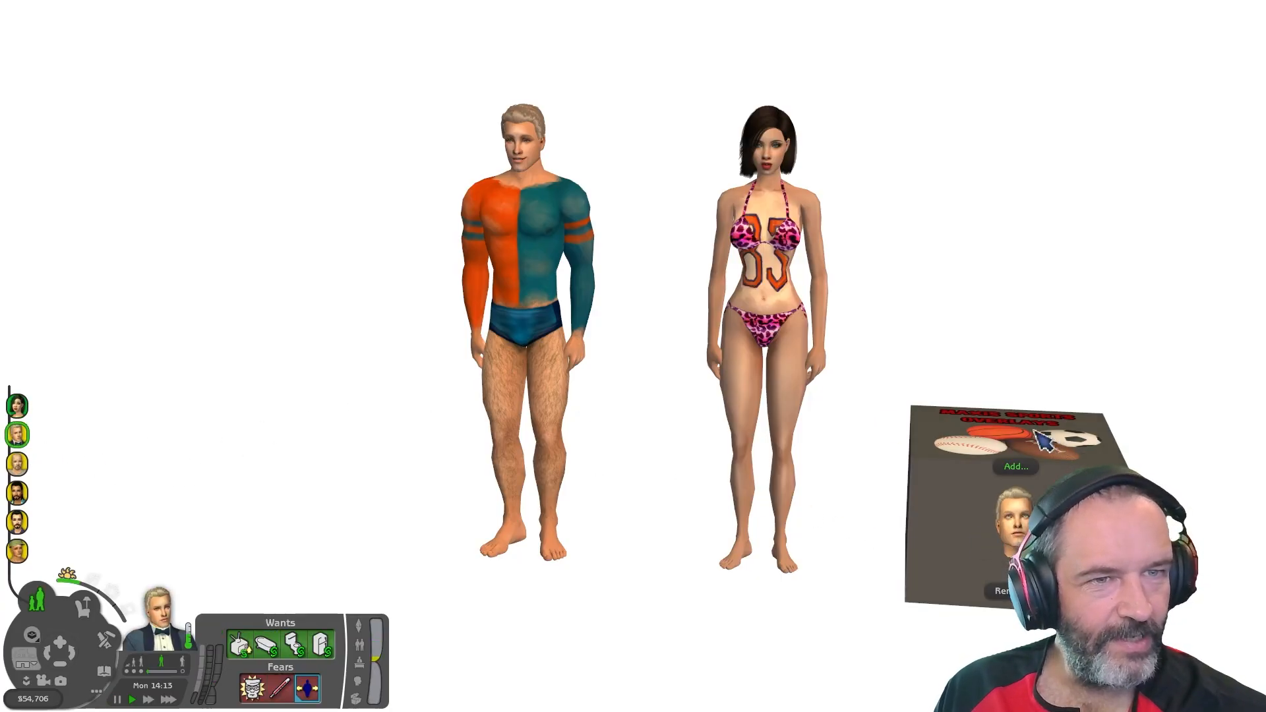
left_click(1016, 466)
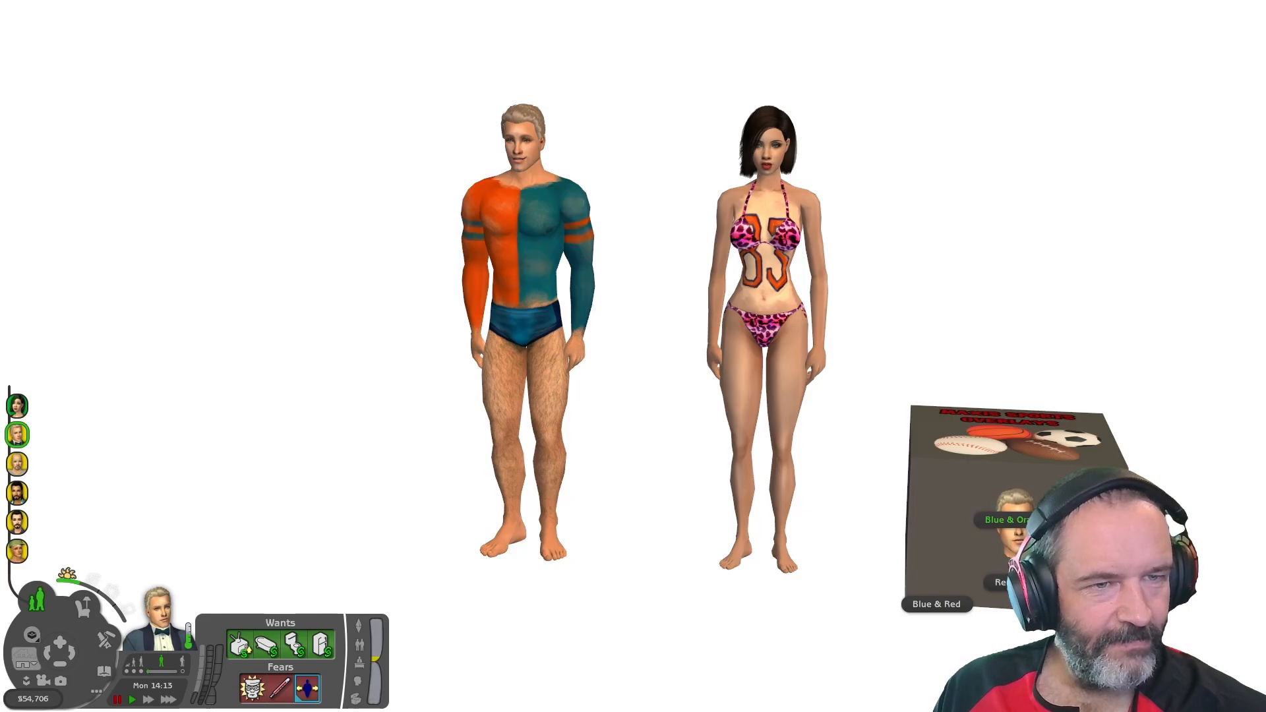
left_click(1034, 520)
left_click(1027, 468)
left_click(1028, 424)
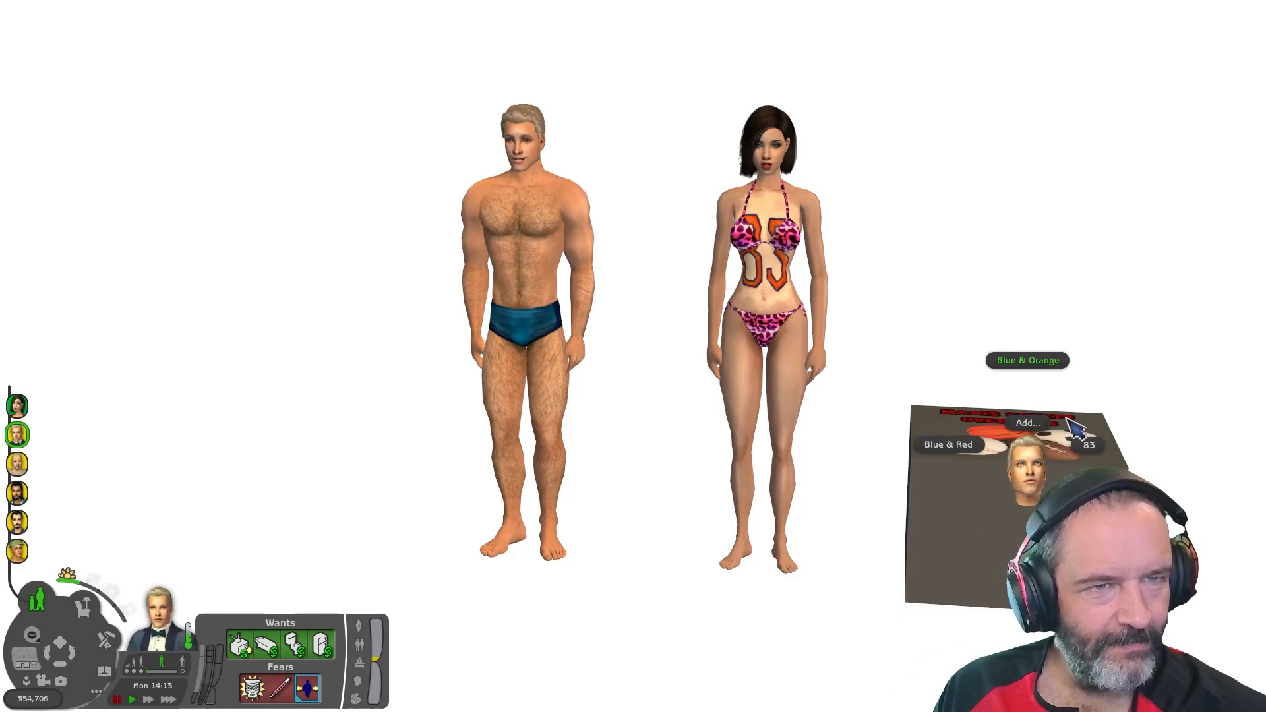
left_click(1087, 445)
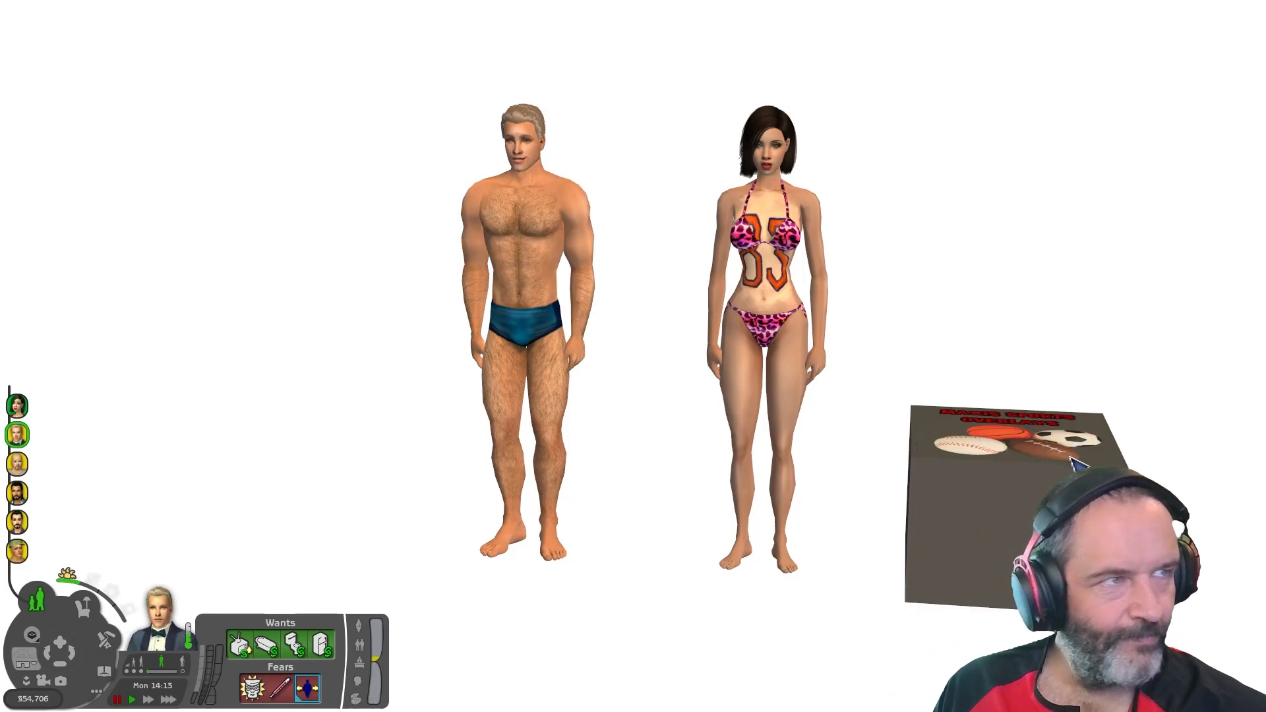
- Remove the 83 overlay from both the male and female Sims, and add the Blue & Red overlay to the female Sim
left_click(1042, 484)
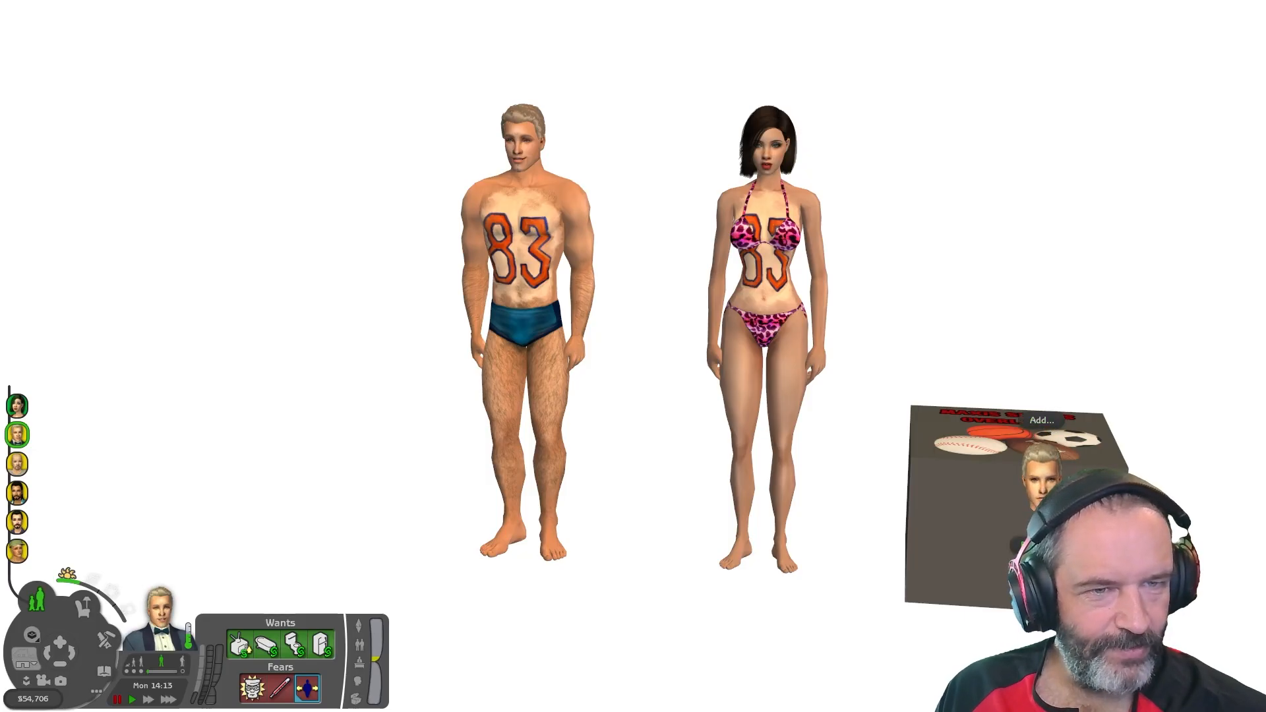
left_click(1042, 420)
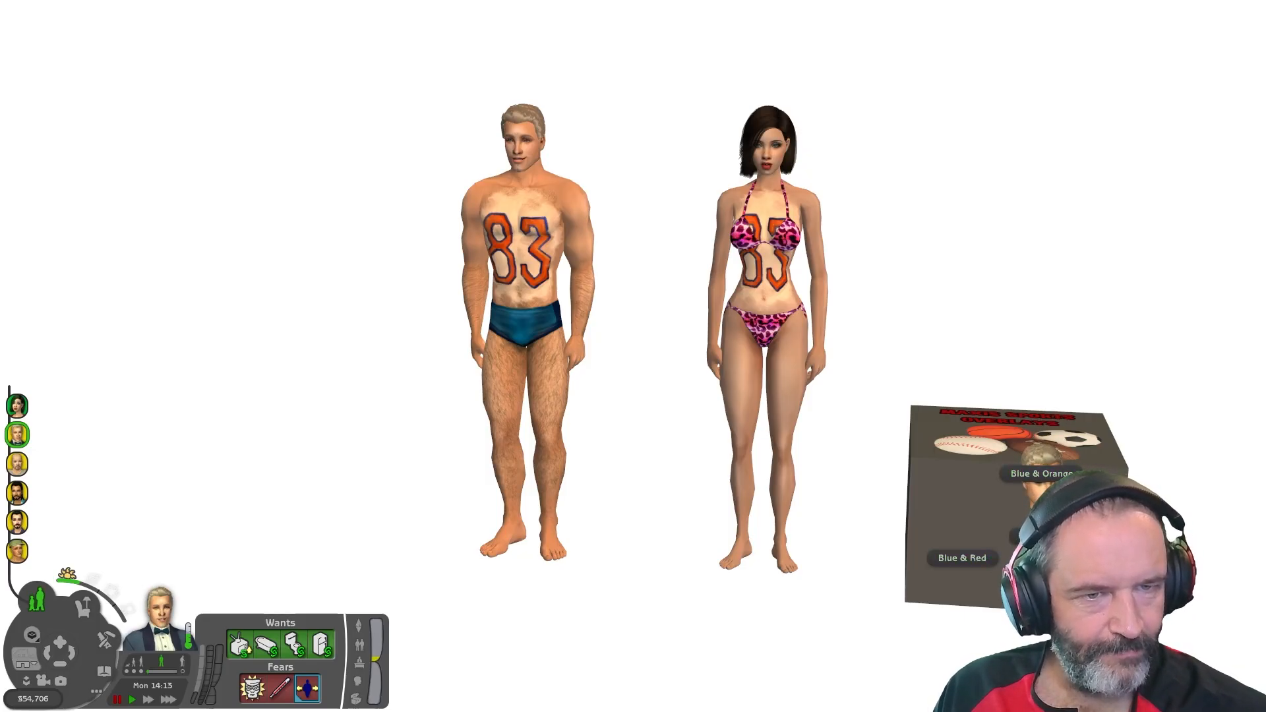
left_click(19, 405)
left_click(1058, 469)
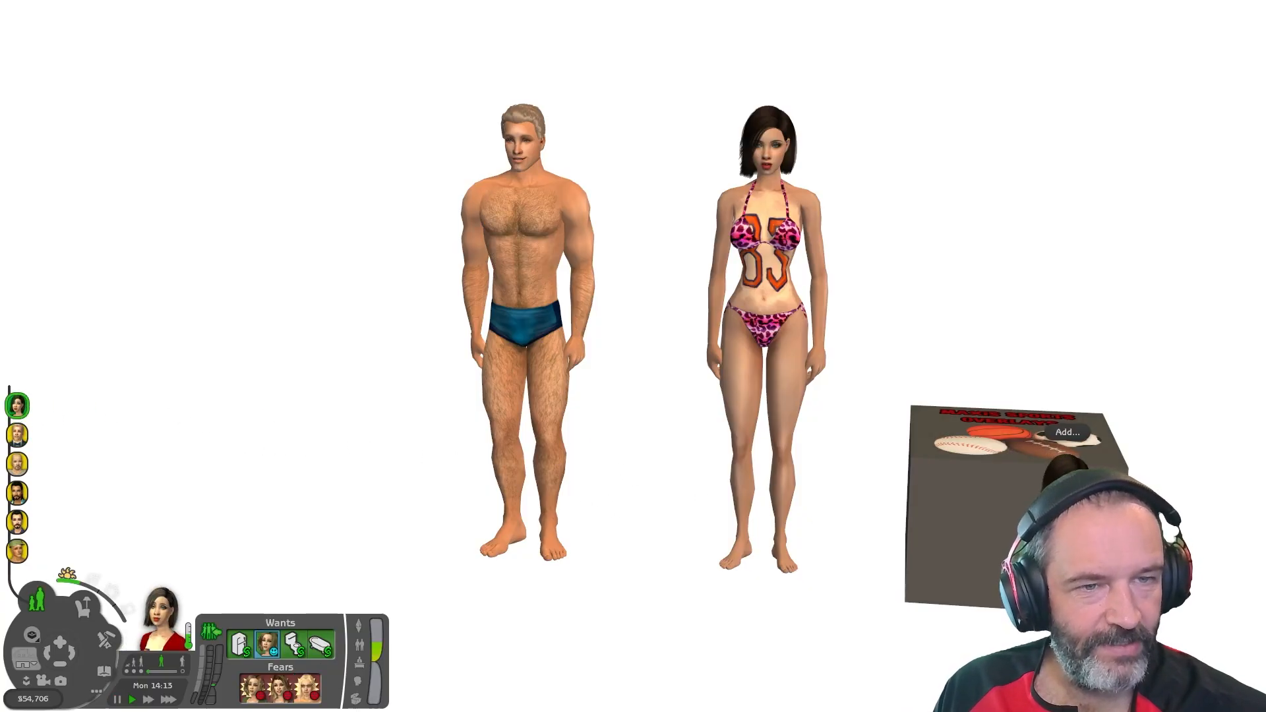
left_click(1068, 432)
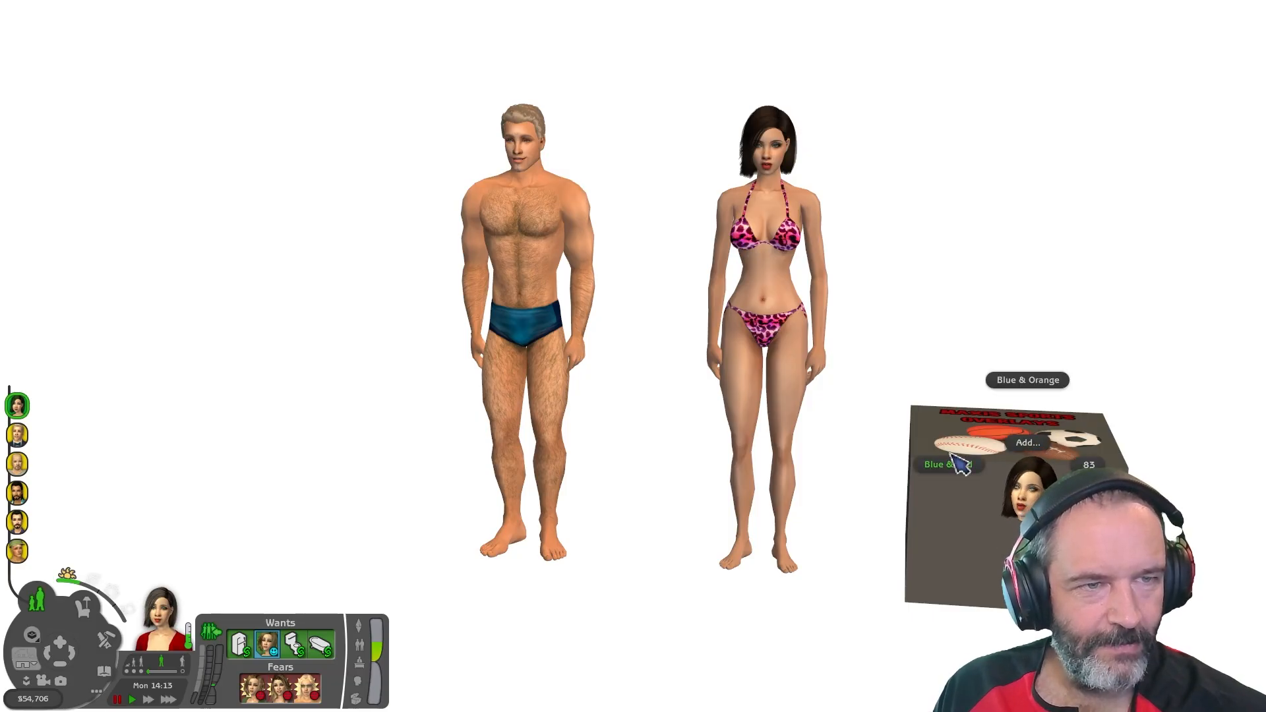
left_click(948, 464)
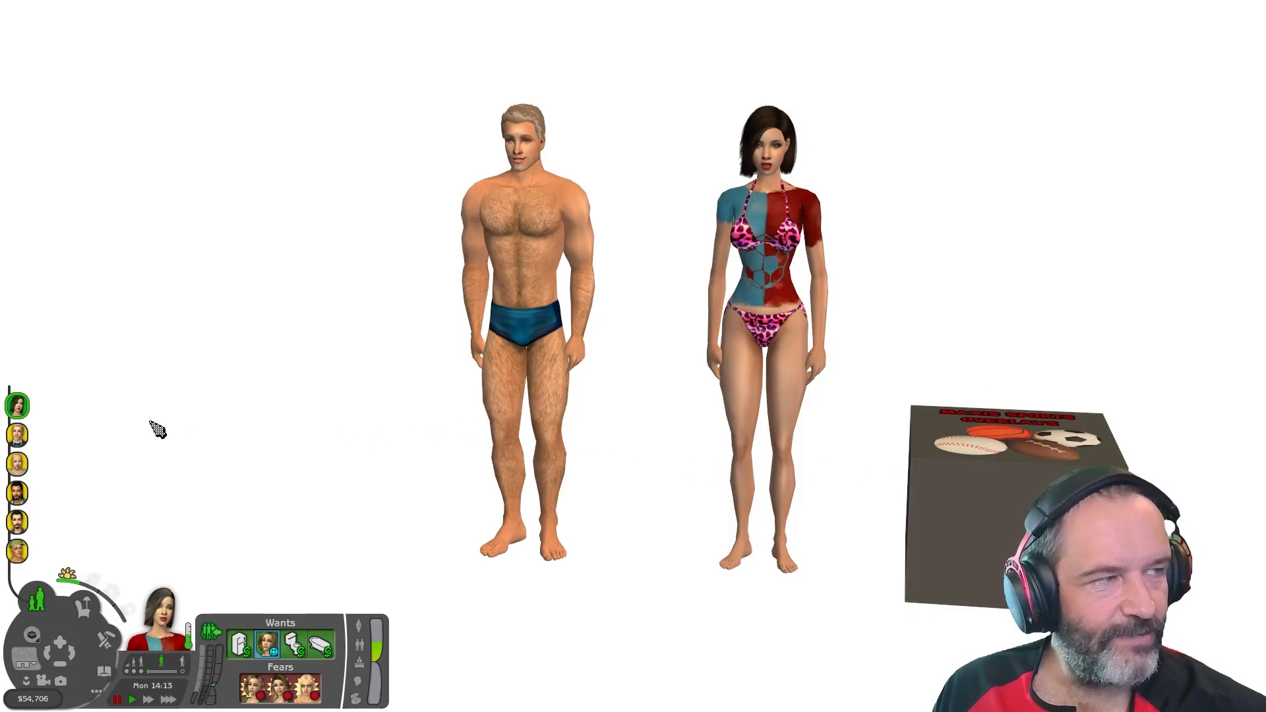
- Switch back to the male Sim and add the Blue & Red overlay to him from the sports overlays box
left_click(17, 434)
left_click(917, 548)
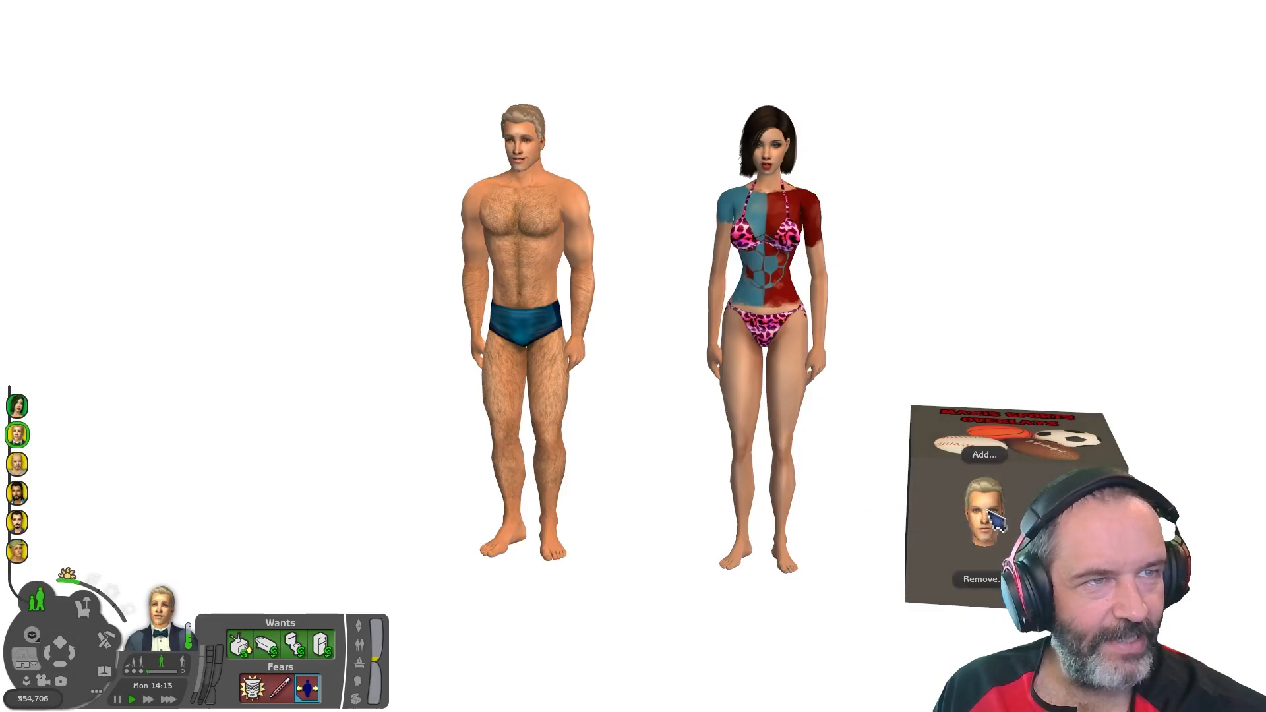
left_click(984, 463)
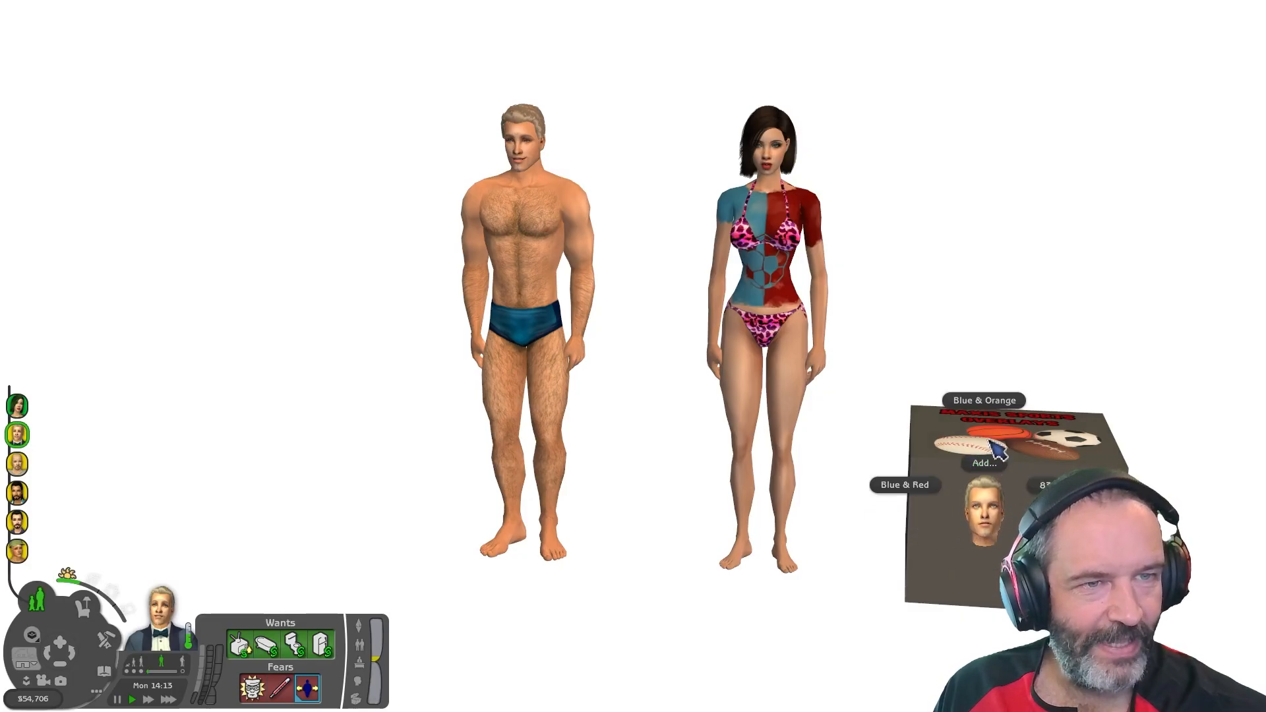
left_click(913, 488)
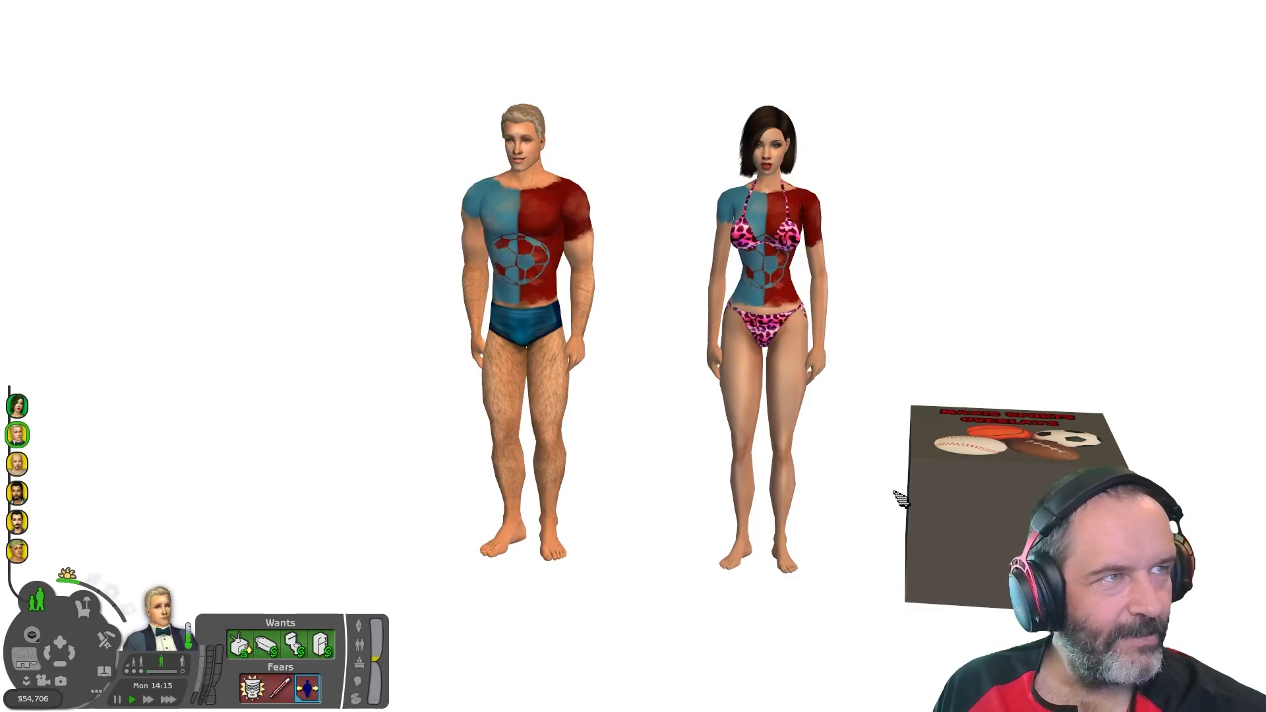